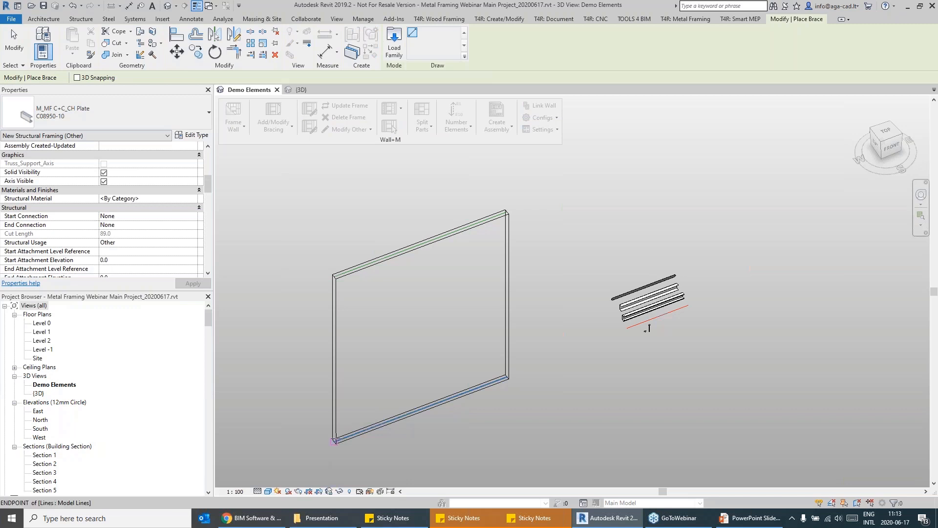
Place the upper end of the vertical C08950-10 stud at the wall outline's upper-left corner.
{"action": "left_click", "coordinate": [334, 276]}
{"action": "scroll", "coordinate": [334, 276], "scroll_direction": "up", "scroll_amount": 3}
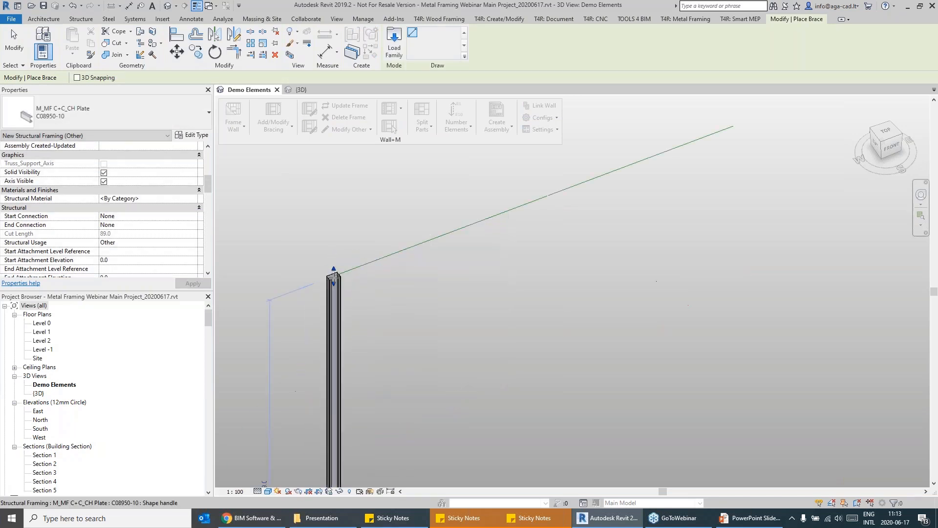
{"action": "key", "text": "Escape"}
{"action": "key", "text": "Escape"}
Set the new left stud's cross-section rotation to -90°.
{"action": "left_click", "coordinate": [330, 283]}
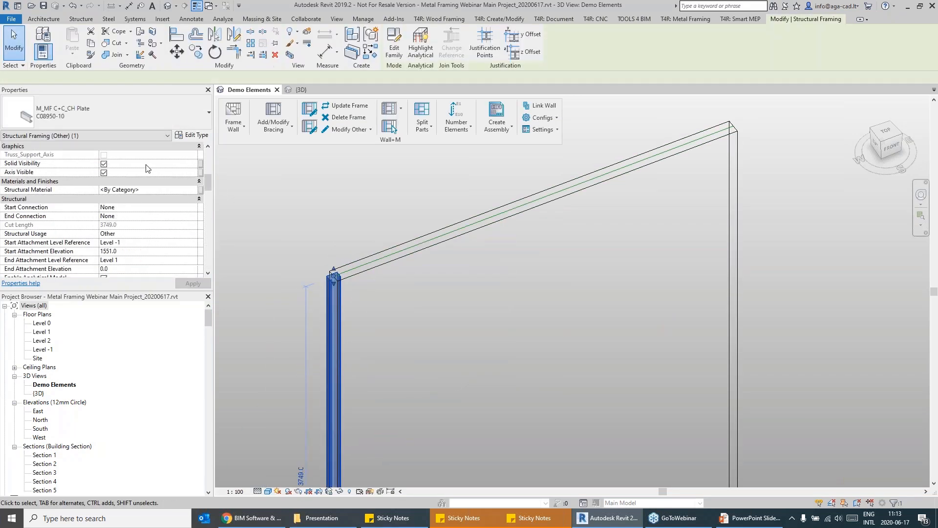
{"action": "scroll", "coordinate": [134, 175], "scroll_direction": "down", "scroll_amount": 2}
{"action": "scroll", "coordinate": [134, 185], "scroll_direction": "up", "scroll_amount": 2}
{"action": "left_click", "coordinate": [123, 164]}
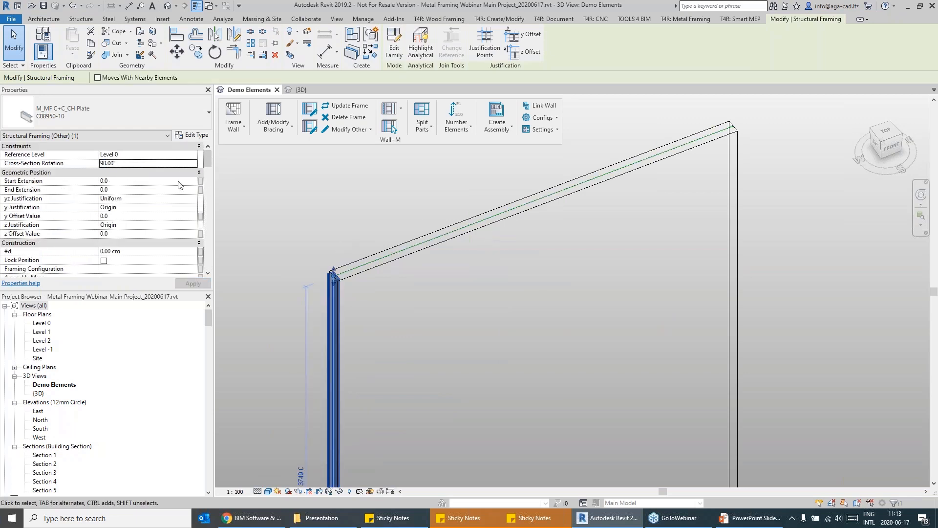
{"action": "key", "text": "Return"}
Align the left stud's outer face with the end face of the wall.
{"action": "scroll", "coordinate": [340, 268], "scroll_direction": "up", "scroll_amount": 3}
{"action": "key", "text": "a"}
{"action": "key", "text": "l"}
{"action": "scroll", "coordinate": [333, 268], "scroll_direction": "up", "scroll_amount": 2}
{"action": "left_click", "coordinate": [326, 327]}
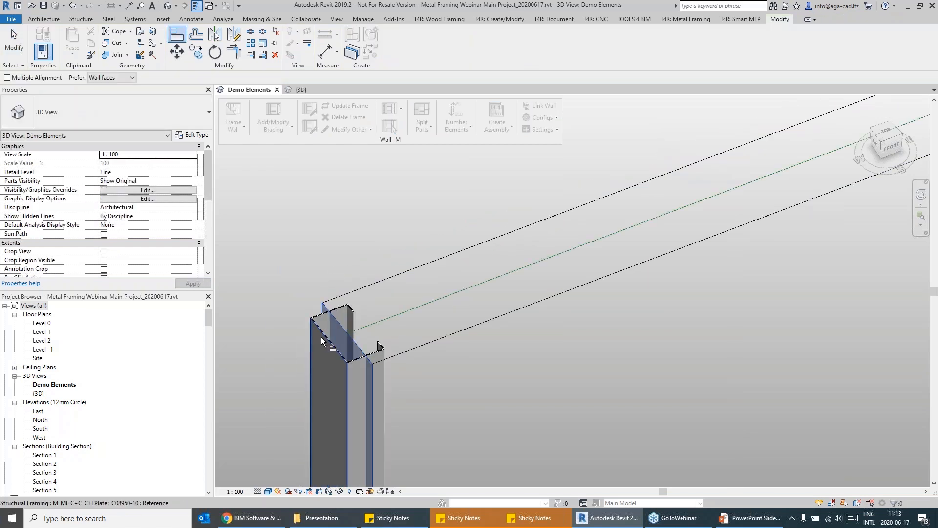
{"action": "left_click", "coordinate": [321, 337]}
{"action": "scroll", "coordinate": [321, 337], "scroll_direction": "down", "scroll_amount": 5}
{"action": "key", "text": "Escape"}
{"action": "key", "text": "Escape"}
Mirror the left stud to the opposite end of the wall about an axis drawn at mid-wall.
{"action": "left_click", "coordinate": [307, 430]}
{"action": "left_click", "coordinate": [234, 34]}
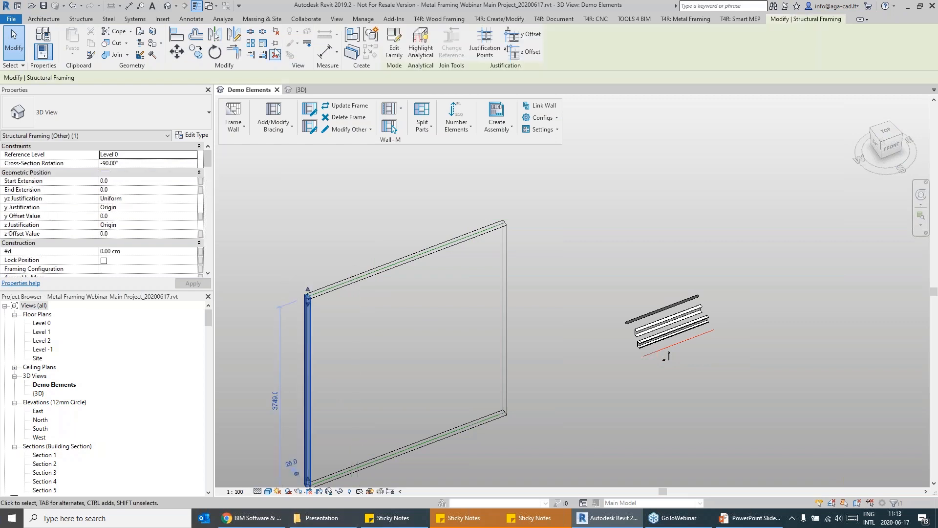
{"action": "left_click", "coordinate": [401, 263]}
{"action": "left_click", "coordinate": [412, 293]}
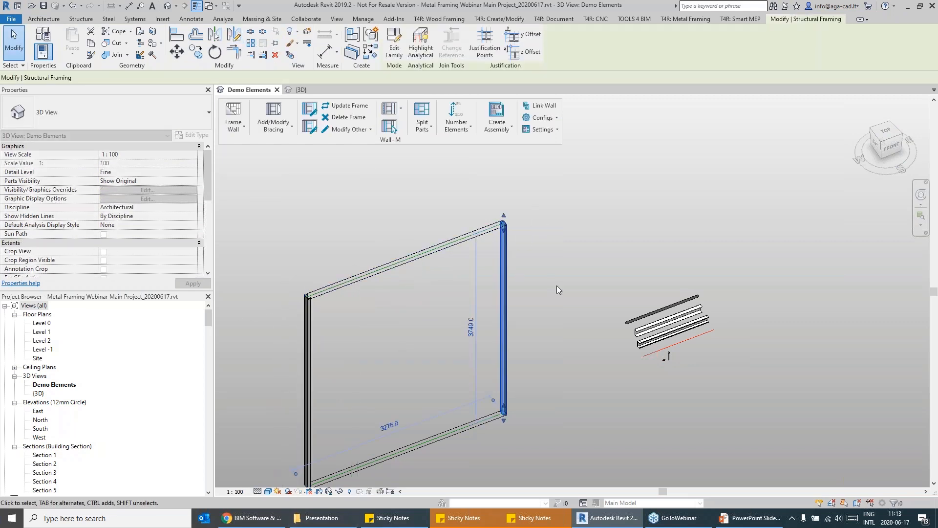
Array the left stud along the wall at 600 mm spacing with a count of 8.
{"action": "middle_click_drag", "start_coordinate": [547, 283], "coordinate": [571, 204]}
{"action": "left_click", "coordinate": [330, 303]}
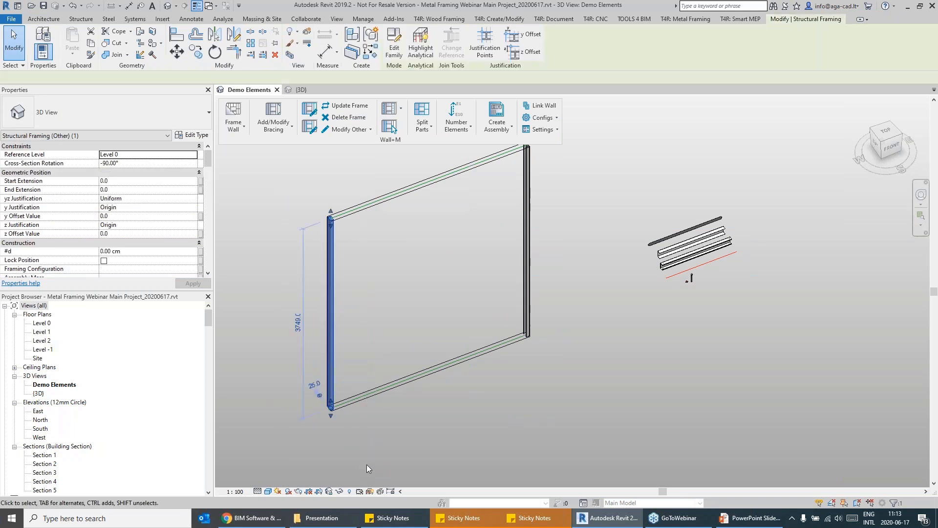
{"action": "left_click", "coordinate": [252, 48]}
{"action": "left_click", "coordinate": [339, 388]}
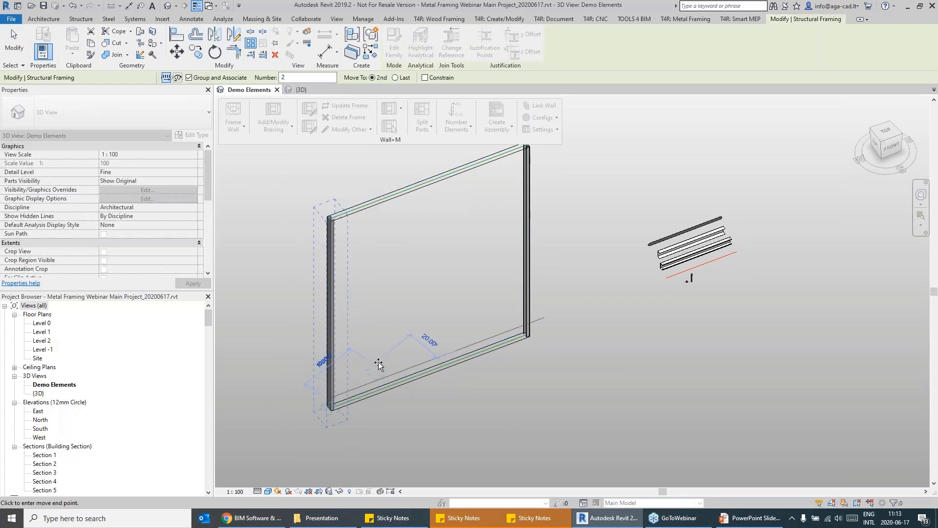
{"action": "type", "text": "600"}
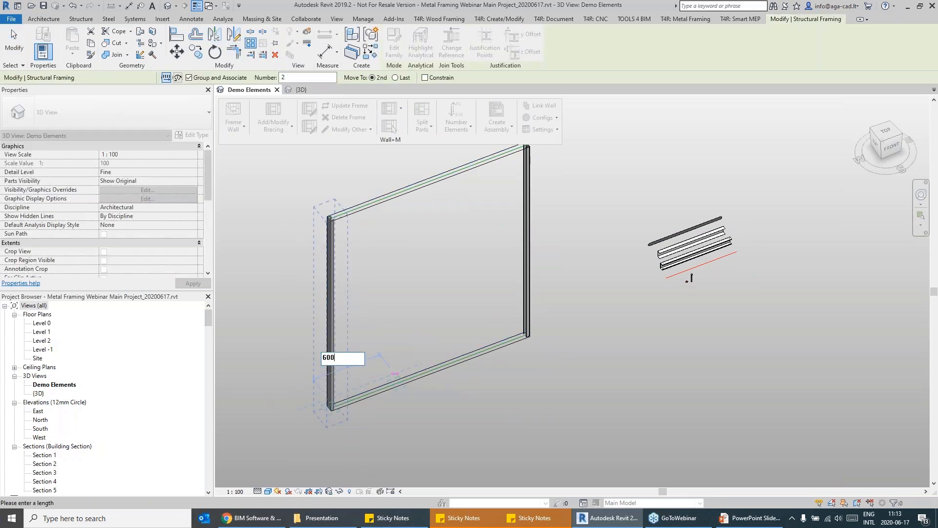
{"action": "key", "text": "Return"}
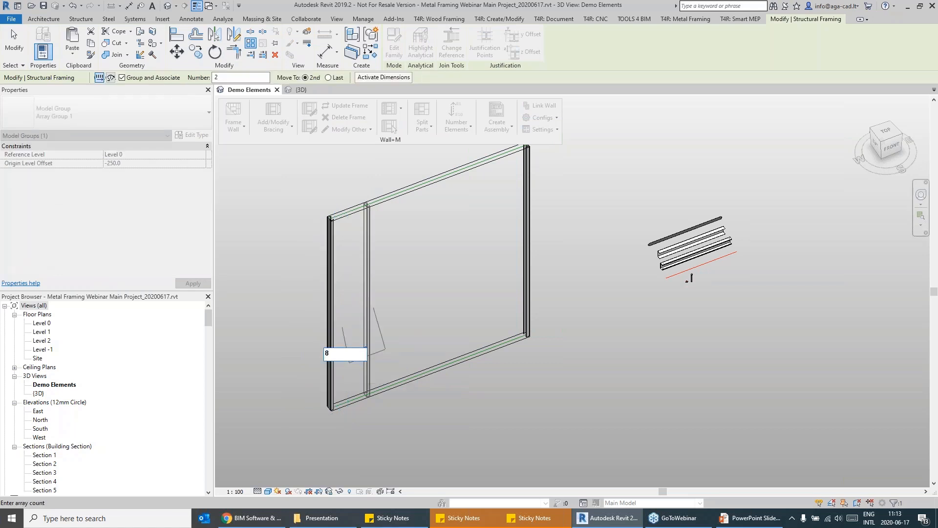
{"action": "type", "text": "8"}
{"action": "key", "text": "Return"}
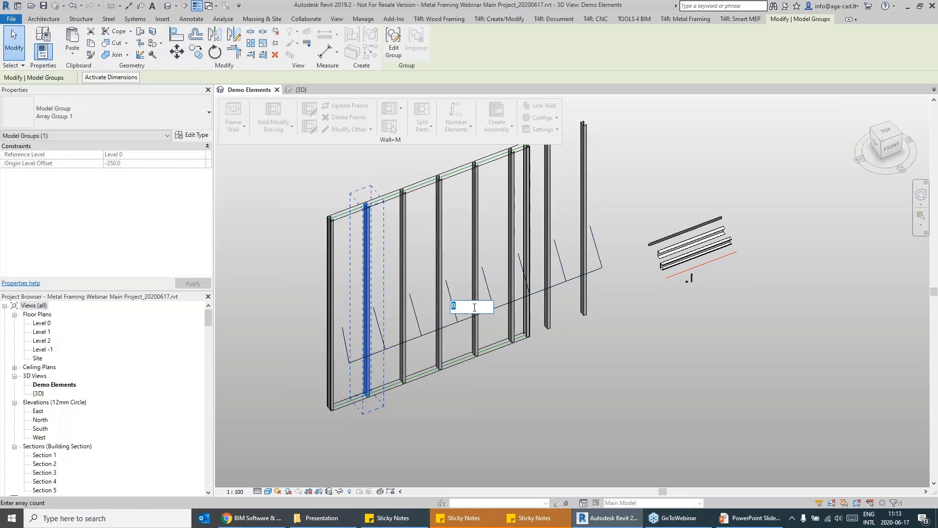
Reduce the stud array's count to 6 so that no members extend past the wall's end.
{"action": "key", "text": "Return"}
{"action": "left_click", "coordinate": [583, 342]}
{"action": "scroll", "coordinate": [577, 347], "scroll_direction": "down", "scroll_amount": 2}
{"action": "middle_click_drag", "start_coordinate": [576, 364], "coordinate": [538, 381], "text": "shift"}
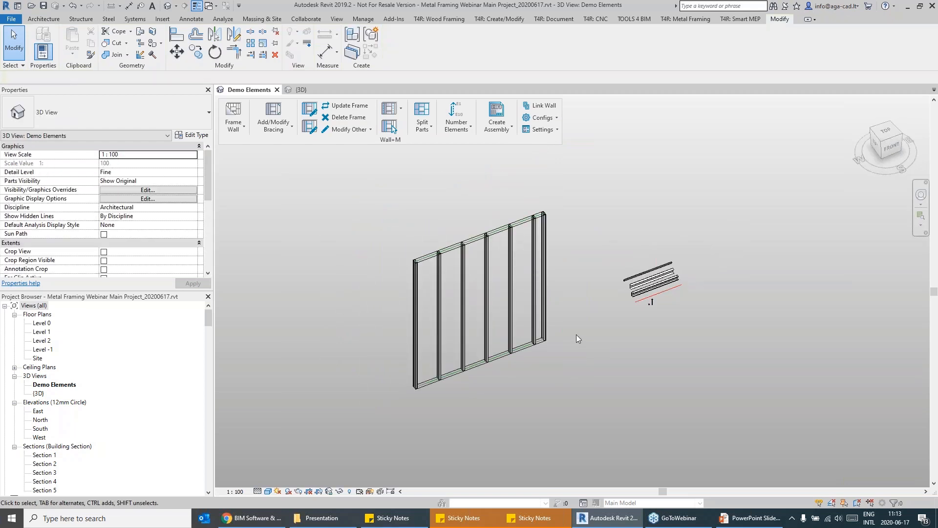
Draw a 3600 mm long basic wall of type 0_Studs from Level 0 to Level 1, behind the sample profiles.
{"action": "middle_click_drag", "start_coordinate": [641, 349], "coordinate": [582, 337]}
{"action": "key", "text": "w"}
{"action": "key", "text": "a"}
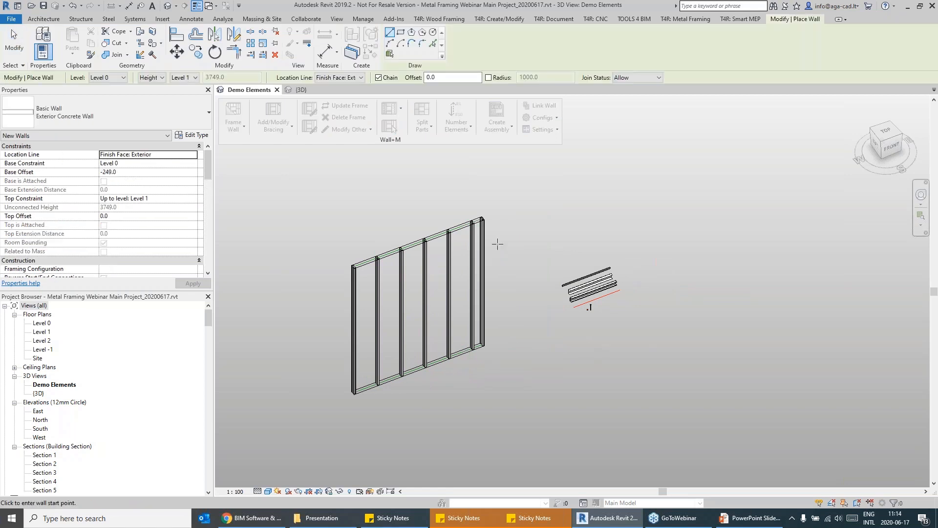
{"action": "left_click", "coordinate": [181, 115]}
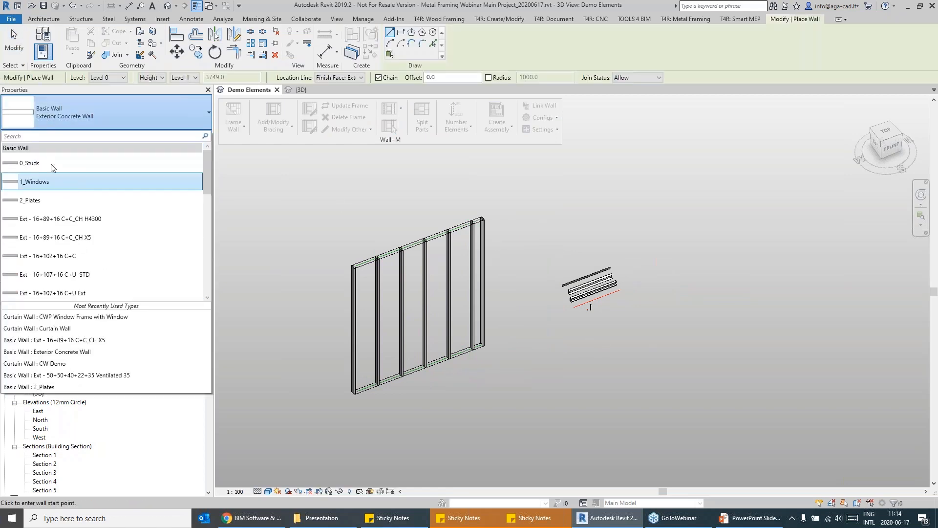
{"action": "left_click", "coordinate": [44, 164]}
{"action": "middle_click_drag", "start_coordinate": [627, 263], "coordinate": [425, 330]}
{"action": "left_click", "coordinate": [589, 294]}
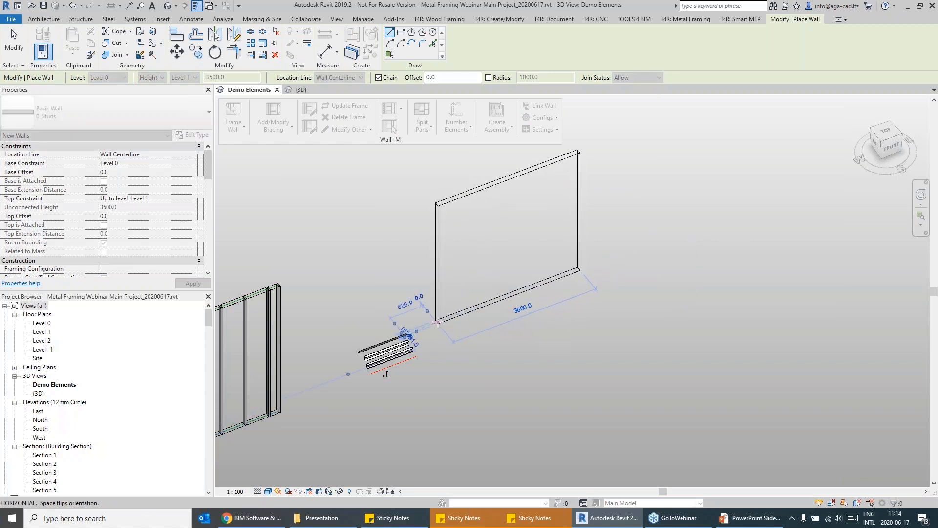
{"action": "left_click", "coordinate": [438, 323]}
{"action": "key", "text": "Escape"}
{"action": "key", "text": "Escape"}
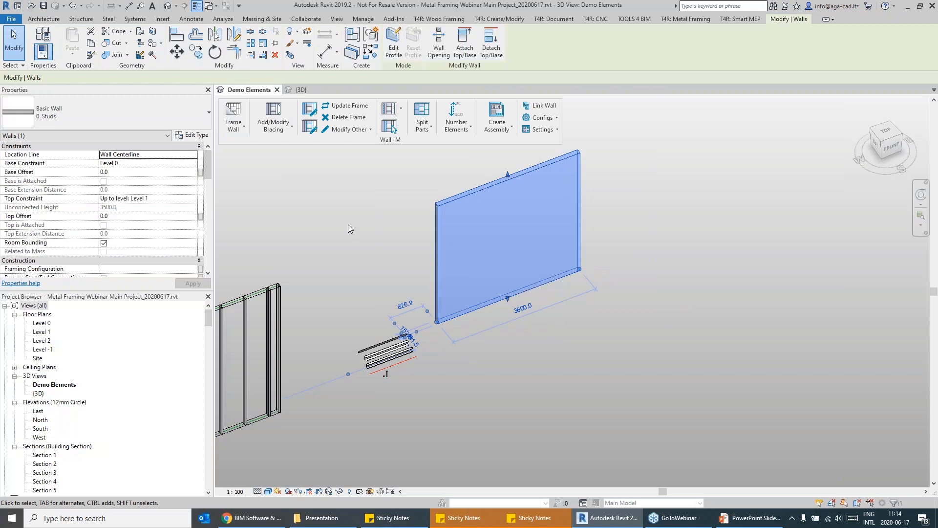
Generate the metal frame for the new 0_Studs wall with Frame Wall.
{"action": "middle_click_drag", "start_coordinate": [435, 265], "coordinate": [560, 272]}
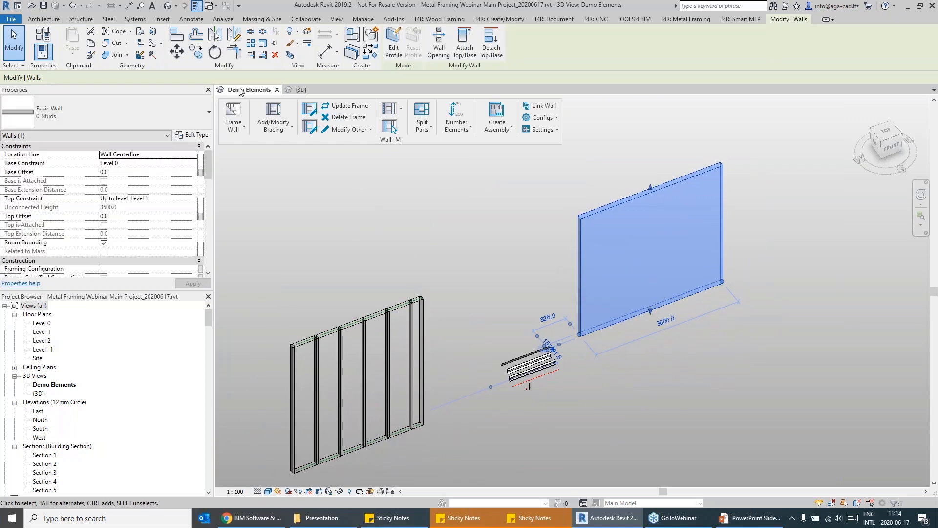
{"action": "left_click", "coordinate": [233, 108]}
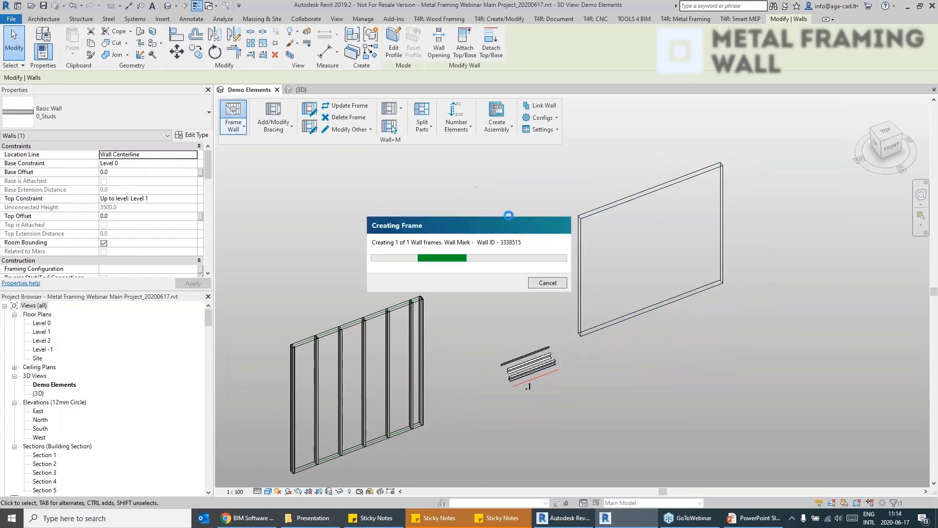
{"action": "middle_click_drag", "start_coordinate": [579, 232], "coordinate": [517, 208]}
{"action": "scroll", "coordinate": [520, 229], "scroll_direction": "up", "scroll_amount": 5}
{"action": "scroll", "coordinate": [348, 302], "scroll_direction": "down", "scroll_amount": 3}
Edit the framed wall's profile and sketch a two-step outline rising from its top edge towards its right end.
{"action": "left_click", "coordinate": [518, 171]}
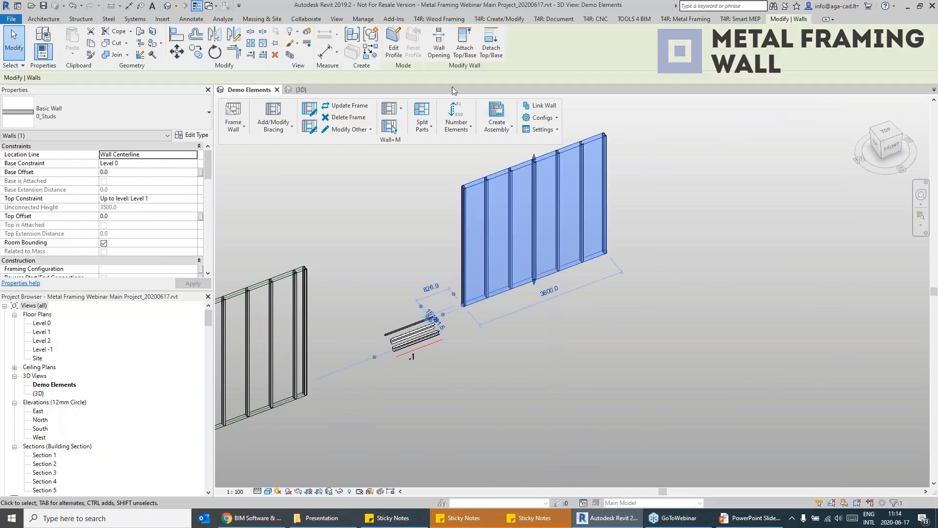
{"action": "left_click", "coordinate": [396, 51]}
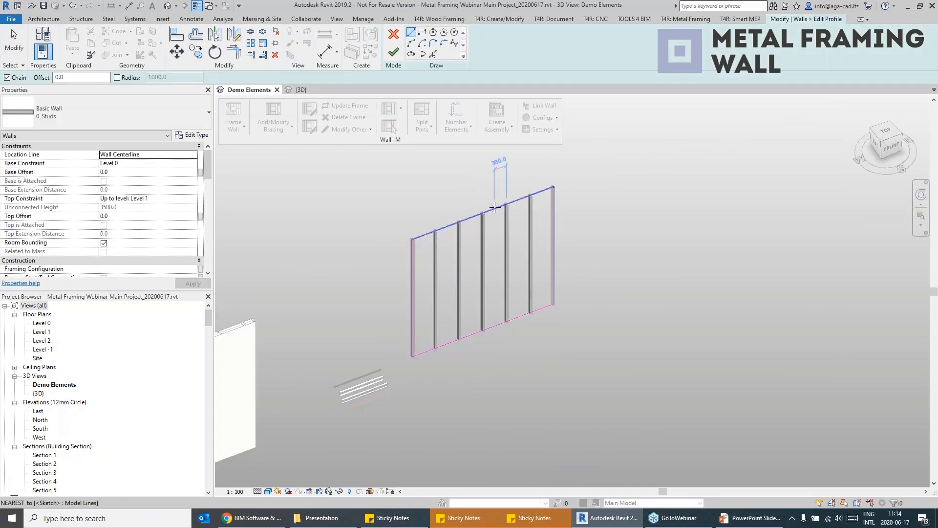
{"action": "left_click", "coordinate": [495, 208]}
{"action": "left_click", "coordinate": [494, 181]}
{"action": "left_click", "coordinate": [514, 174]}
{"action": "middle_click_drag", "start_coordinate": [514, 150], "coordinate": [511, 192]}
{"action": "left_click", "coordinate": [512, 186]}
{"action": "left_click", "coordinate": [552, 172]}
{"action": "key", "text": "Escape"}
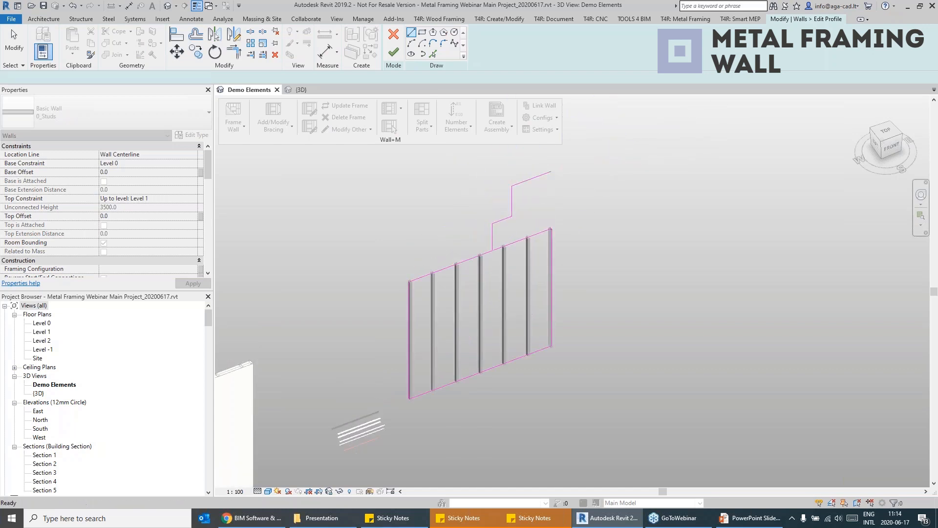
Trim the stepped lines with the wall's right and top edges into a closed outline and finish the profile edit.
{"action": "key", "text": "t"}
{"action": "key", "text": "r"}
{"action": "left_click", "coordinate": [552, 235]}
{"action": "left_click", "coordinate": [538, 178]}
{"action": "key", "text": "Escape"}
{"action": "key", "text": "Escape"}
{"action": "middle_click_drag", "start_coordinate": [476, 261], "coordinate": [534, 230]}
{"action": "middle_click_drag", "start_coordinate": [238, 374], "coordinate": [322, 326]}
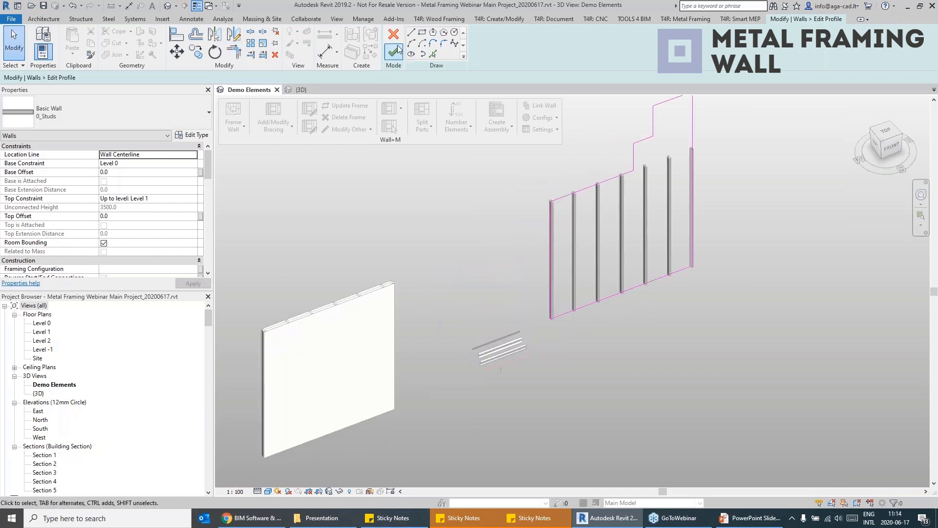
{"action": "left_click", "coordinate": [394, 50]}
Update the metal frame to match the wall's stepped profile.
{"action": "middle_click_drag", "start_coordinate": [582, 235], "coordinate": [500, 275]}
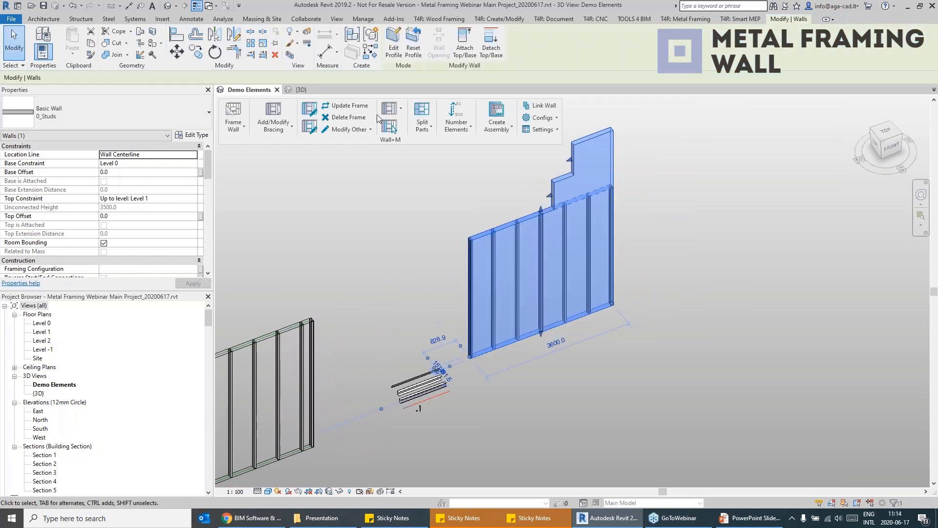
{"action": "left_click", "coordinate": [353, 107]}
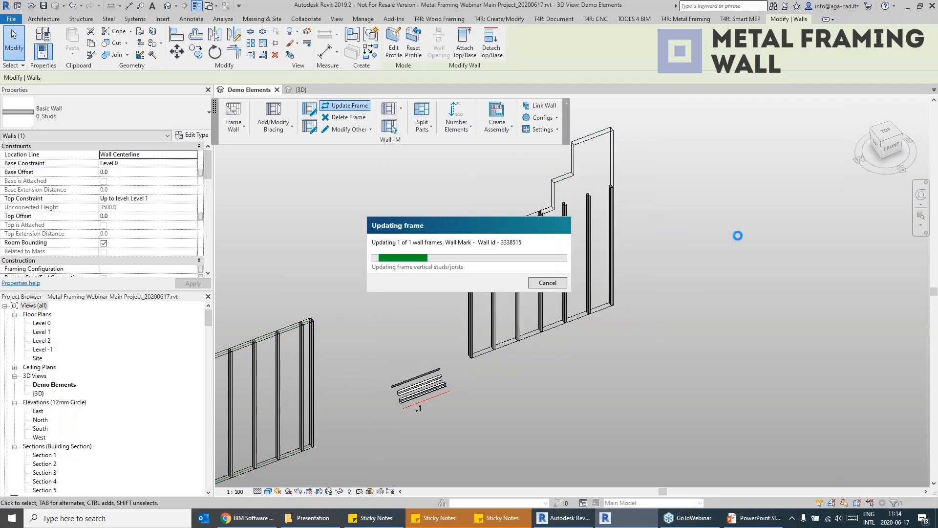
{"action": "scroll", "coordinate": [649, 303], "scroll_direction": "down", "scroll_amount": 3}
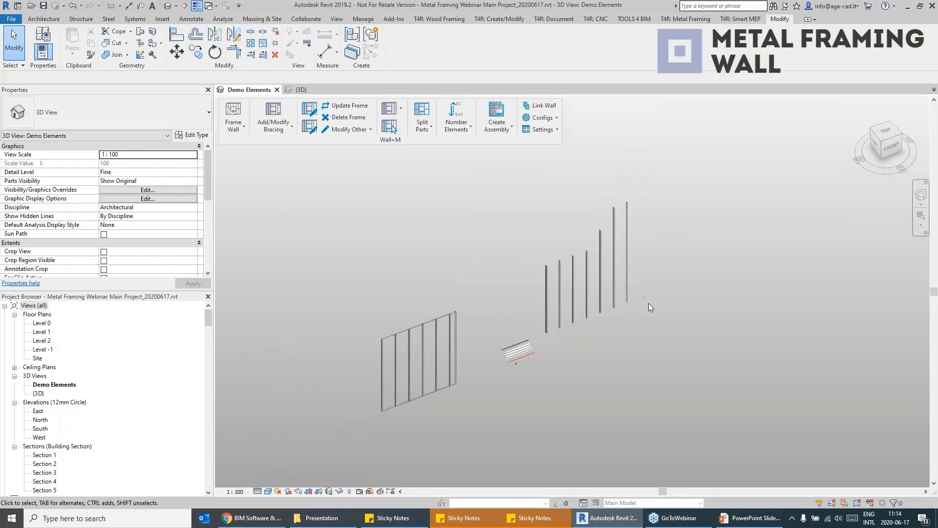
{"action": "left_click", "coordinate": [618, 318]}
{"action": "left_click", "coordinate": [636, 391]}
Place an M_Fixed 0915 x 1220mm window near the middle of the manually framed wall.
{"action": "key", "text": "w"}
{"action": "key", "text": "n"}
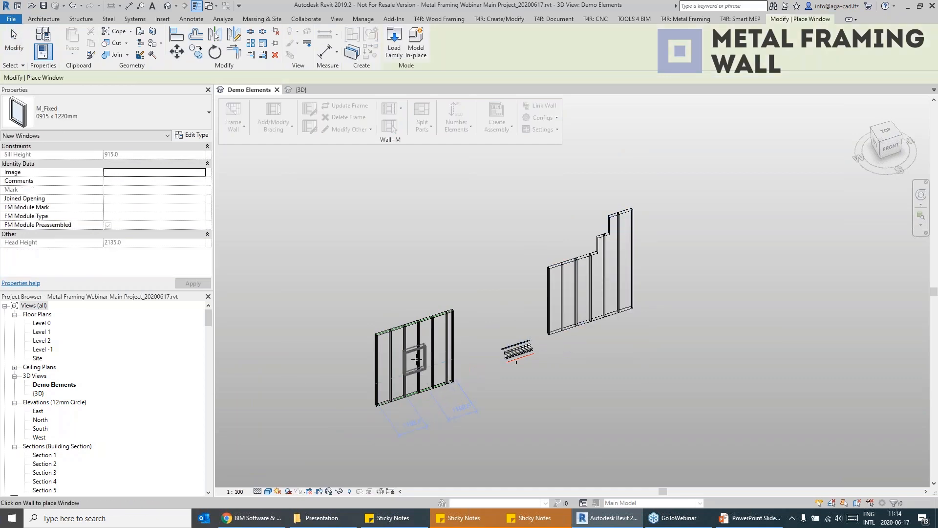
{"action": "scroll", "coordinate": [416, 360], "scroll_direction": "up", "scroll_amount": 4}
{"action": "left_click", "coordinate": [408, 354]}
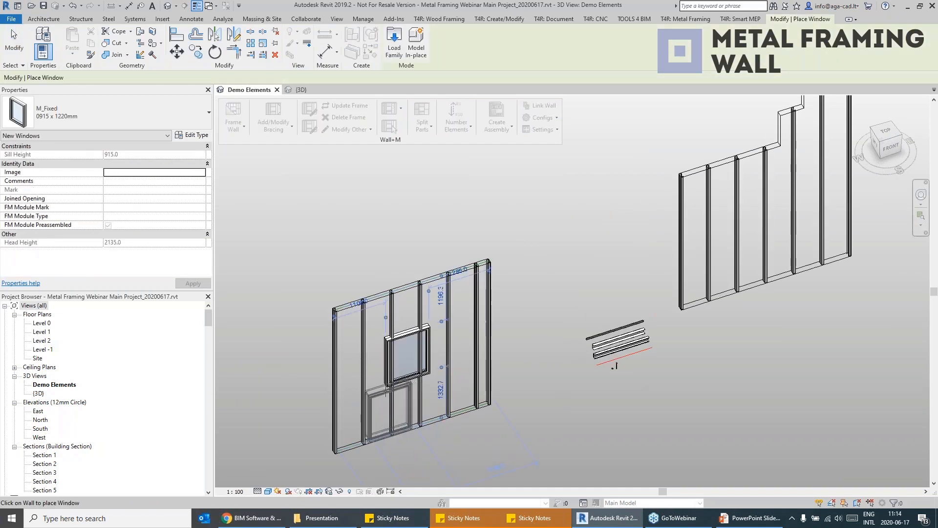
{"action": "key", "text": "Escape"}
Ungroup the arrayed stud crossing the window so it can be edited individually.
{"action": "scroll", "coordinate": [404, 302], "scroll_direction": "up", "scroll_amount": 4}
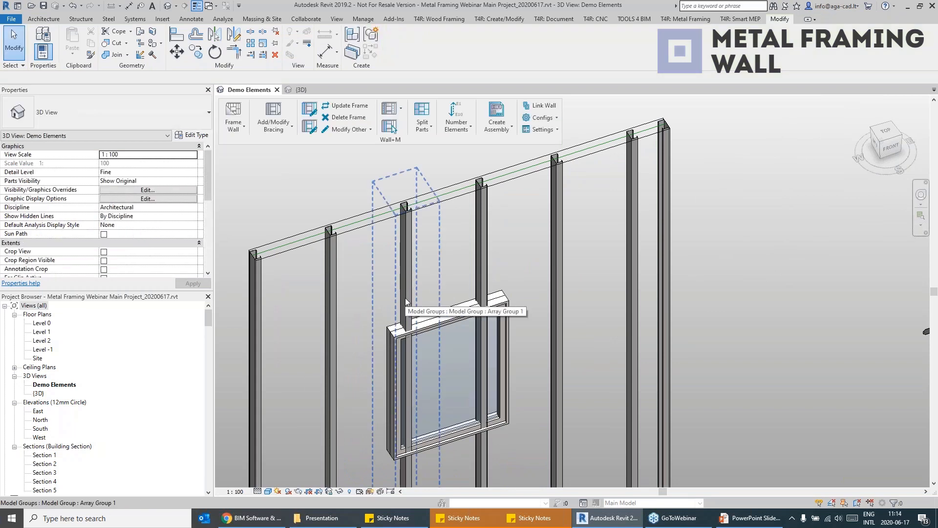
{"action": "key", "text": "s"}
{"action": "key", "text": "l"}
{"action": "key", "text": "Escape"}
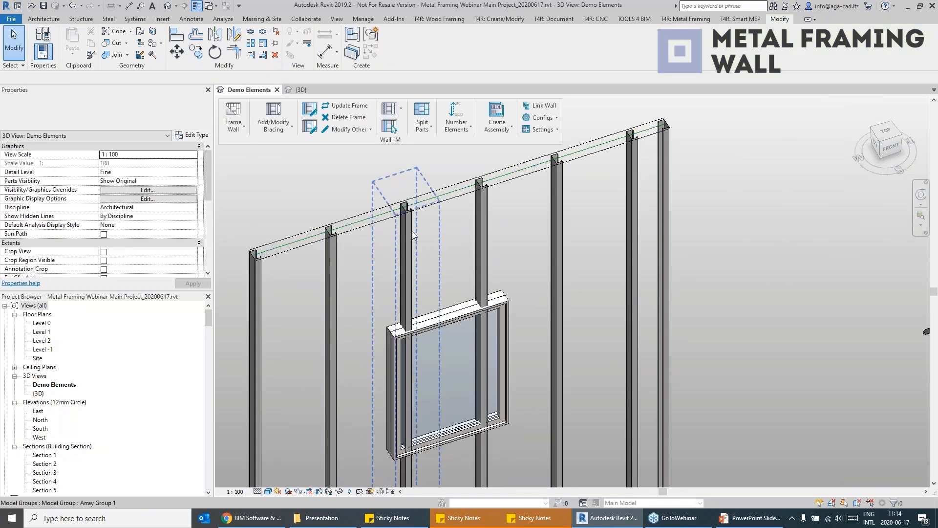
{"action": "left_click", "coordinate": [407, 215]}
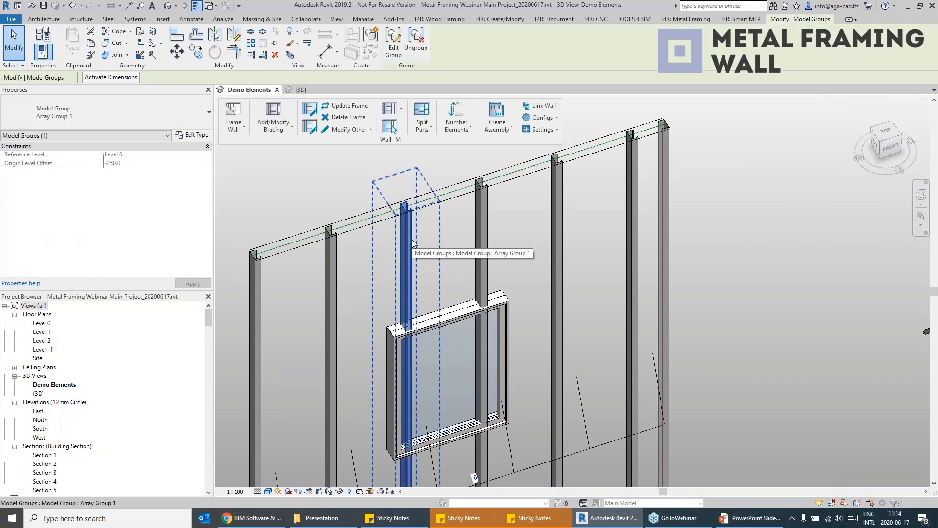
{"action": "left_click", "coordinate": [416, 49]}
{"action": "key", "text": "Escape"}
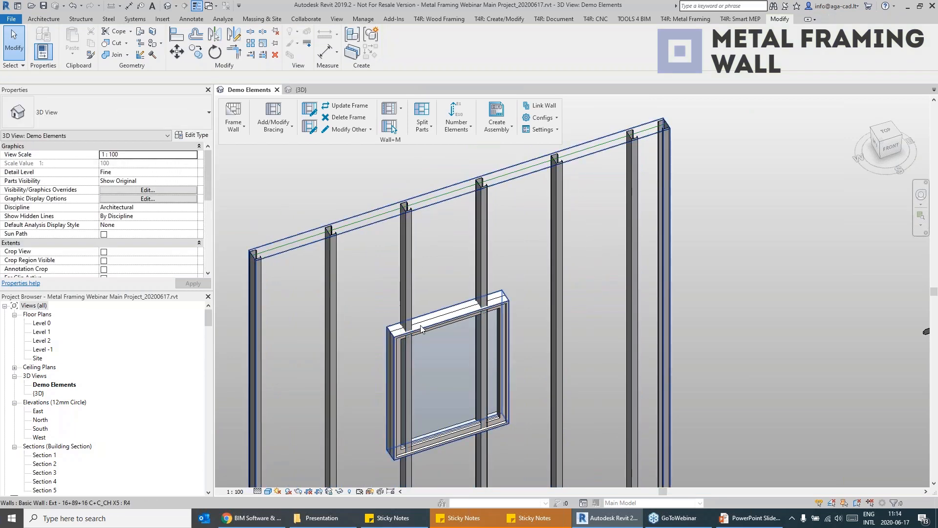
Split the two studs crossing the window and trim their upper parts to the window's top edge.
{"action": "key", "text": "l"}
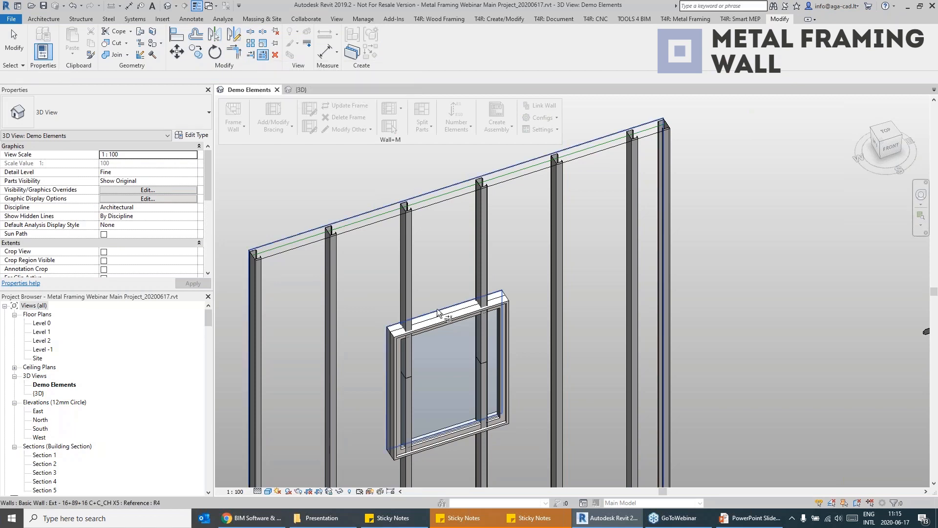
{"action": "left_click", "coordinate": [444, 314]}
{"action": "left_click", "coordinate": [413, 298]}
{"action": "left_click", "coordinate": [488, 274]}
{"action": "middle_click_drag", "start_coordinate": [534, 331], "coordinate": [520, 233]}
{"action": "left_click", "coordinate": [520, 379]}
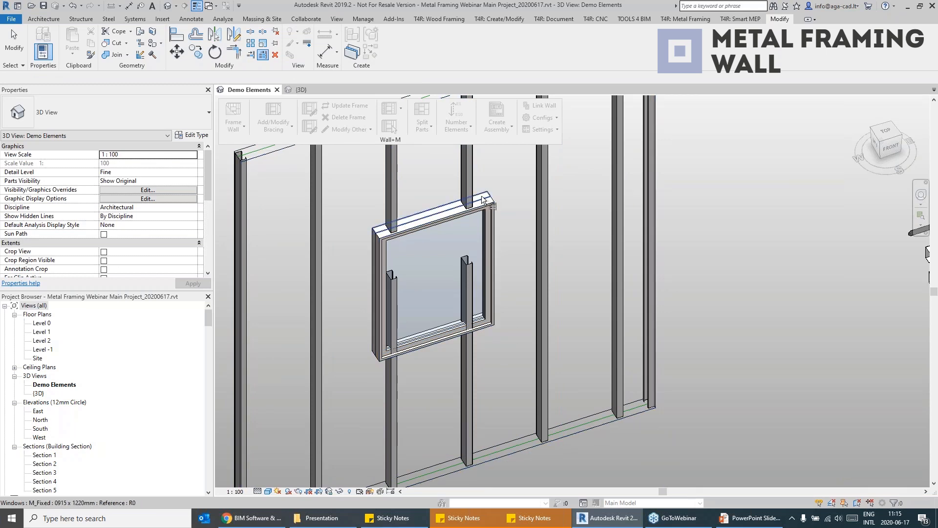
{"action": "scroll", "coordinate": [483, 199], "scroll_direction": "down", "scroll_amount": 8}
{"action": "key", "text": "Escape"}
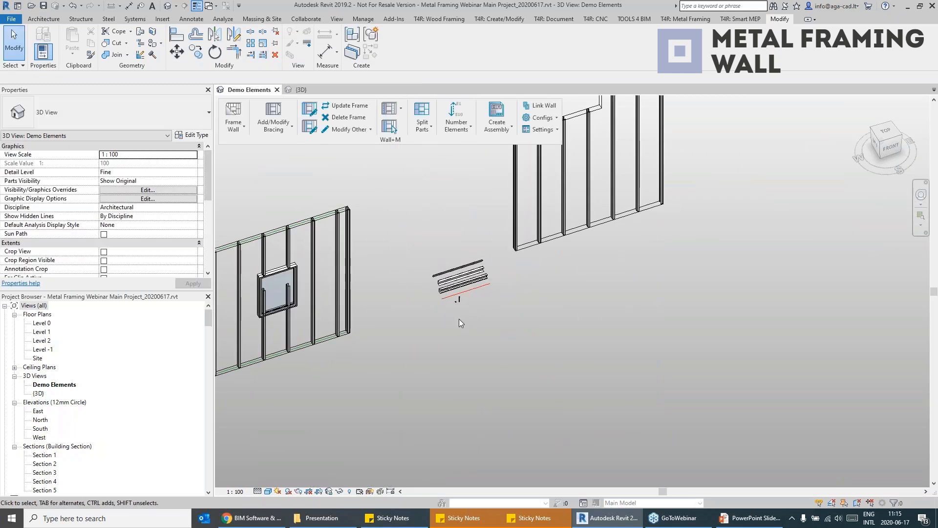
Draw a 1_Windows basic wall about 3720 mm long in front of the stepped wall.
{"action": "key", "text": "w"}
{"action": "key", "text": "a"}
{"action": "left_click", "coordinate": [93, 119]}
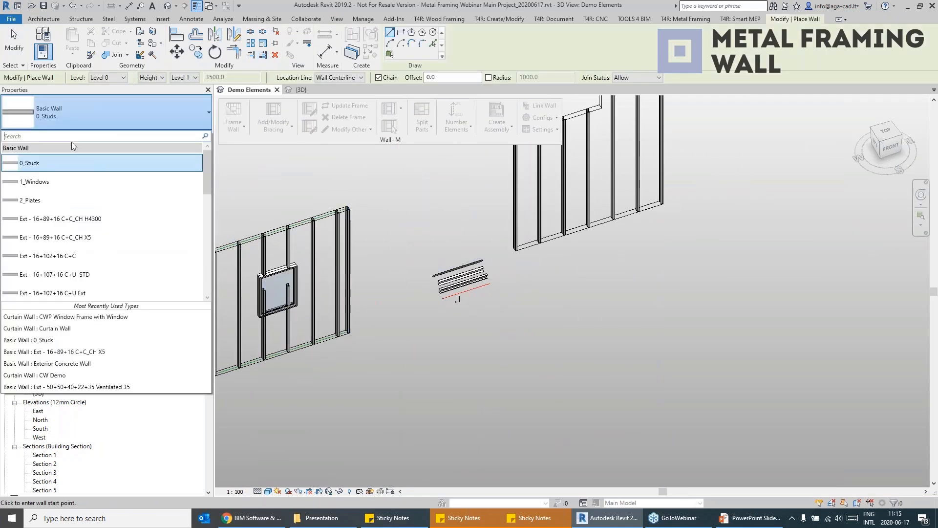
{"action": "left_click", "coordinate": [55, 181]}
{"action": "left_click", "coordinate": [557, 322]}
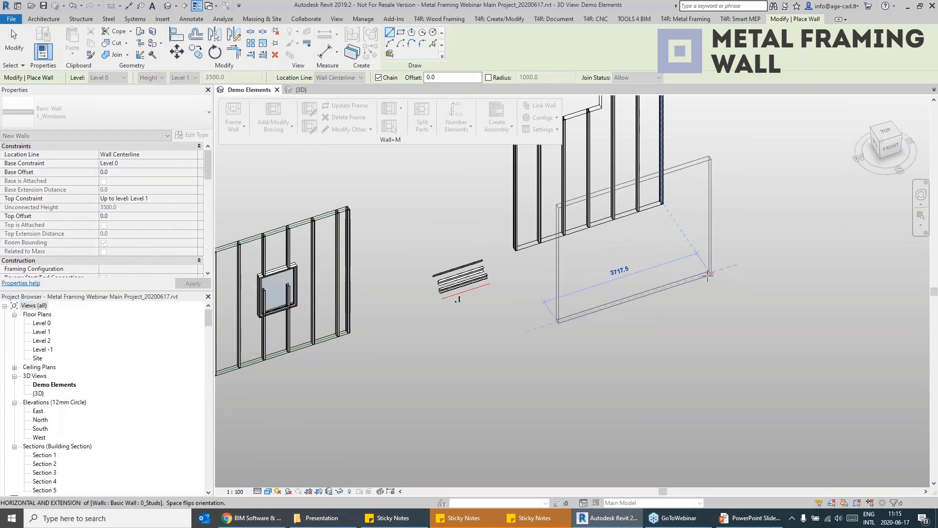
{"action": "left_click", "coordinate": [710, 272]}
{"action": "key", "text": "Escape"}
{"action": "key", "text": "Escape"}
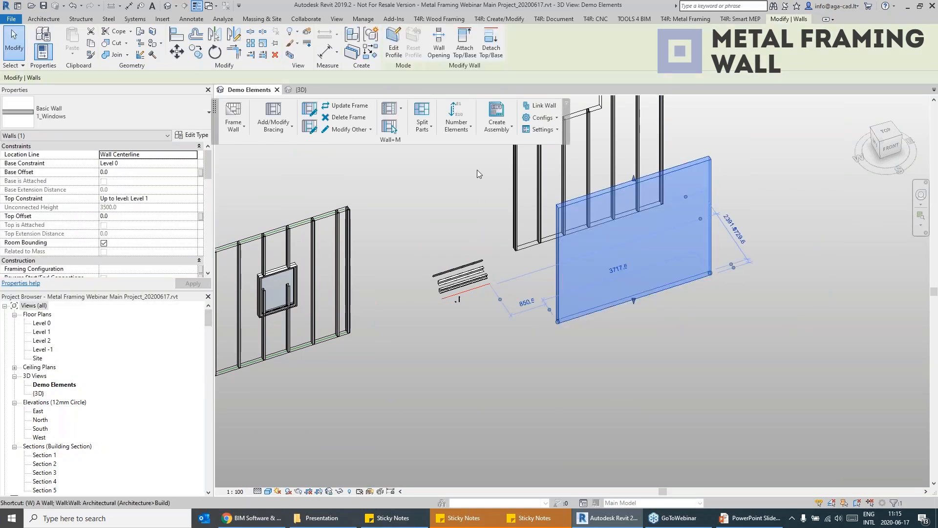
Place an M_Fixed 0915 x 1220mm window in the 1_Windows wall and generate the wall's metal frame.
{"action": "key", "text": "w"}
{"action": "key", "text": "n"}
{"action": "left_click", "coordinate": [601, 254]}
{"action": "key", "text": "Escape"}
{"action": "key", "text": "Escape"}
{"action": "left_click", "coordinate": [558, 234]}
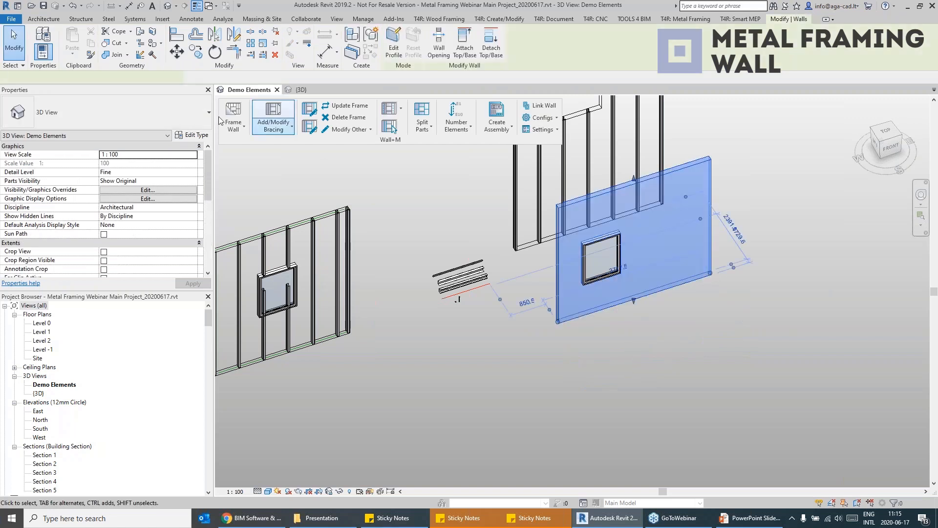
{"action": "left_click", "coordinate": [234, 116]}
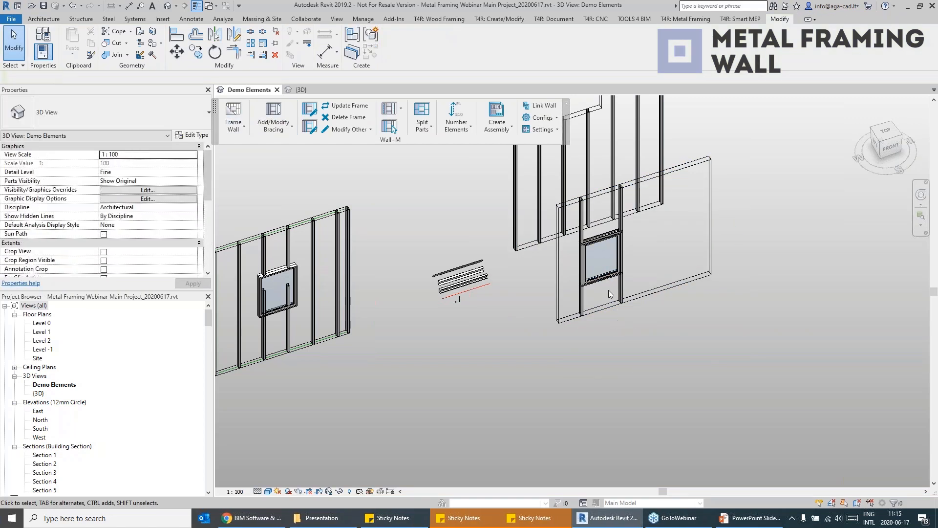
Add a second window in the unframed part of the 1_Windows wall and change it to a wider M_Fixed type.
{"action": "left_click", "coordinate": [664, 309]}
{"action": "scroll", "coordinate": [664, 309], "scroll_direction": "up", "scroll_amount": 3}
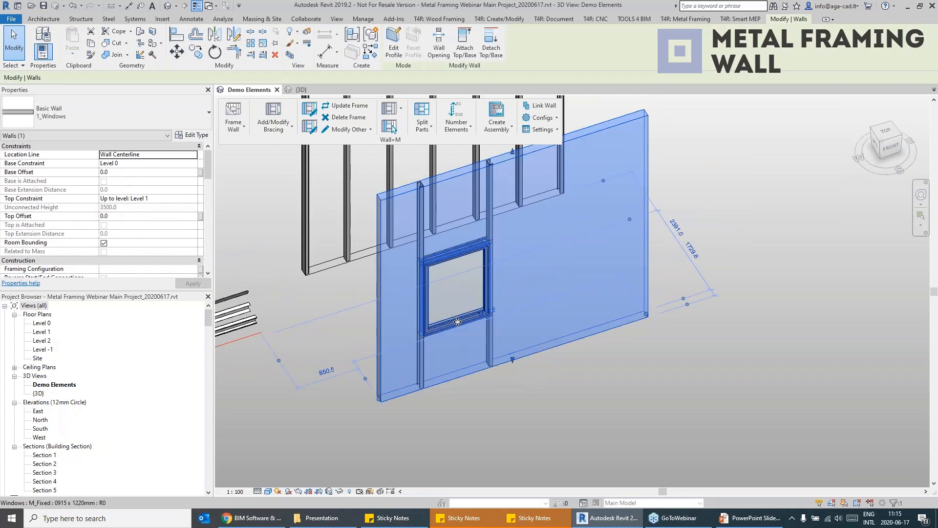
{"action": "left_click", "coordinate": [456, 321]}
{"action": "key", "text": "r"}
{"action": "key", "text": "o"}
{"action": "left_click", "coordinate": [577, 283]}
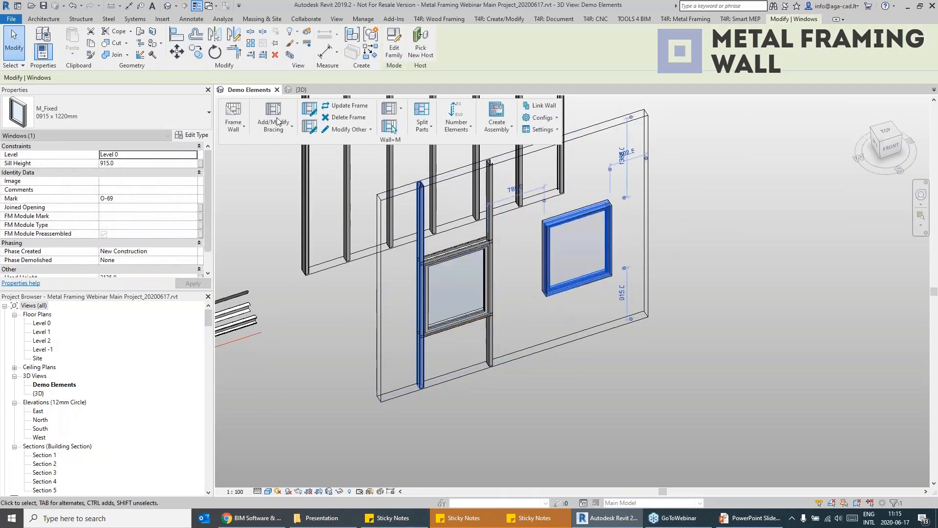
{"action": "left_click", "coordinate": [109, 120]}
{"action": "left_click", "coordinate": [40, 220]}
Make the 1_Windows wall structural and regenerate its metal frame.
{"action": "left_click", "coordinate": [586, 338]}
{"action": "scroll", "coordinate": [120, 212], "scroll_direction": "down", "scroll_amount": 5}
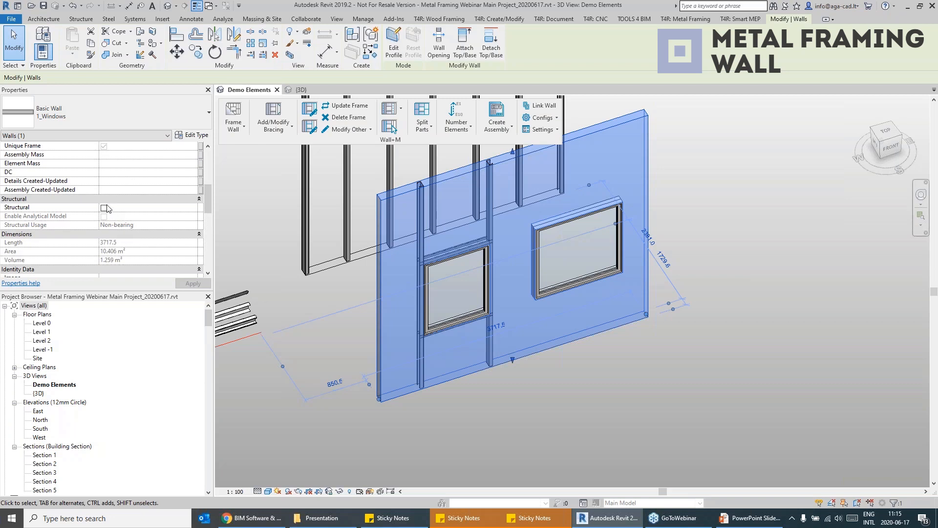
{"action": "left_click", "coordinate": [104, 208]}
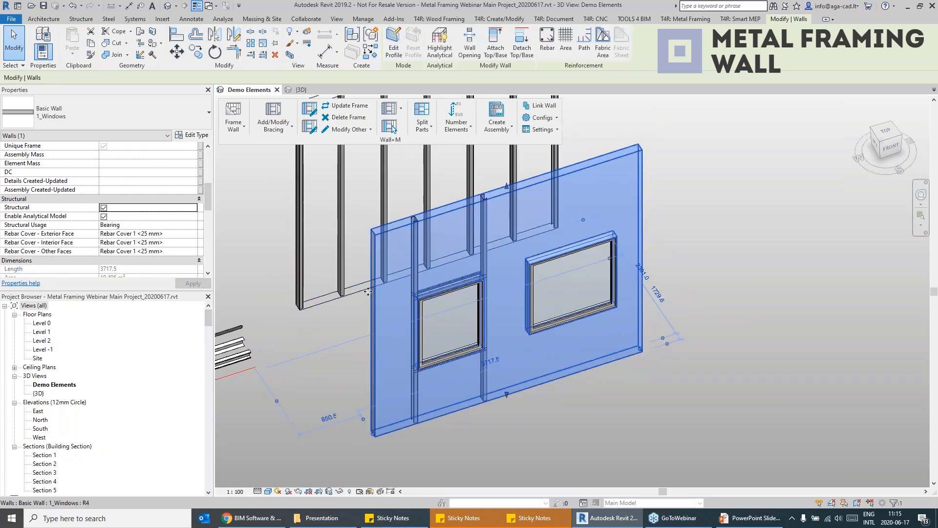
{"action": "left_click", "coordinate": [232, 112]}
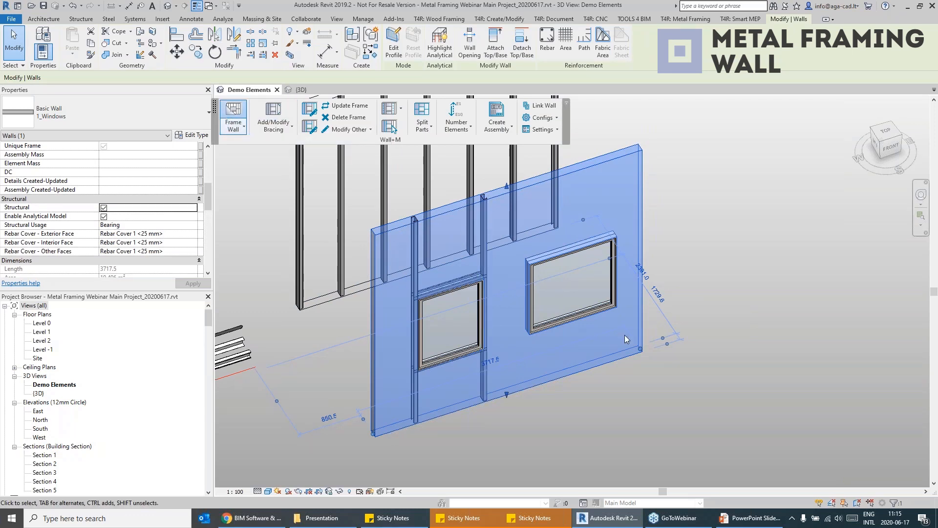
{"action": "left_click", "coordinate": [436, 299]}
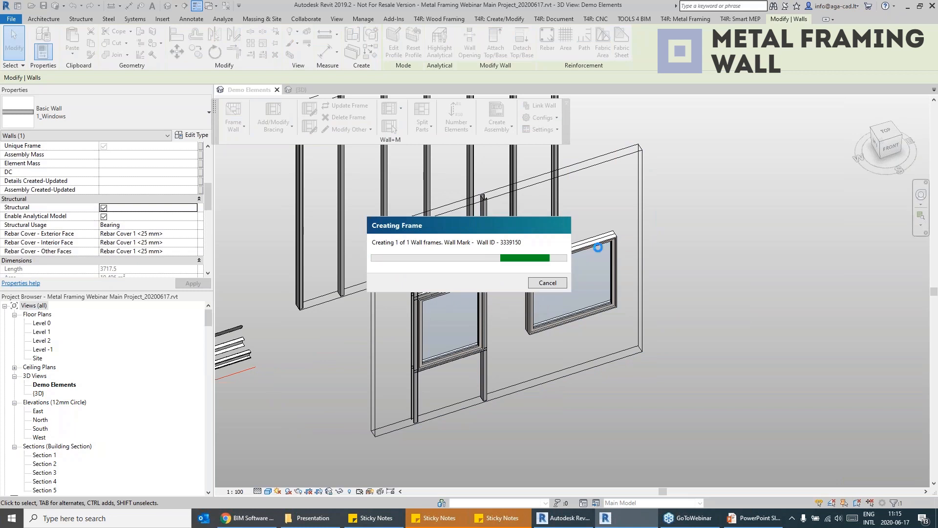
Examine the studs on both sides of the wider window.
{"action": "middle_click_drag", "start_coordinate": [724, 386], "coordinate": [522, 422], "text": "shift"}
{"action": "scroll", "coordinate": [506, 386], "scroll_direction": "up", "scroll_amount": 4}
{"action": "left_click", "coordinate": [506, 386]}
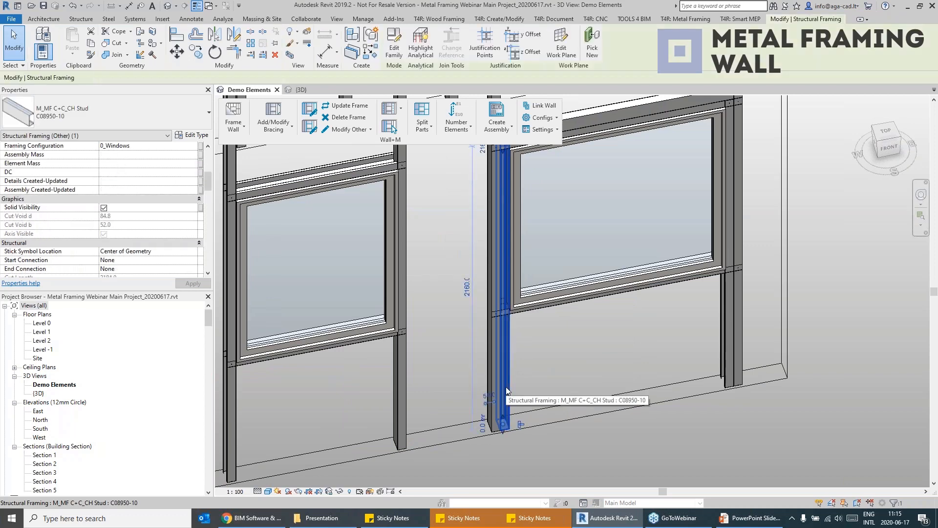
{"action": "left_click", "coordinate": [730, 357], "text": "ctrl"}
{"action": "scroll", "coordinate": [729, 357], "scroll_direction": "down", "scroll_amount": 4}
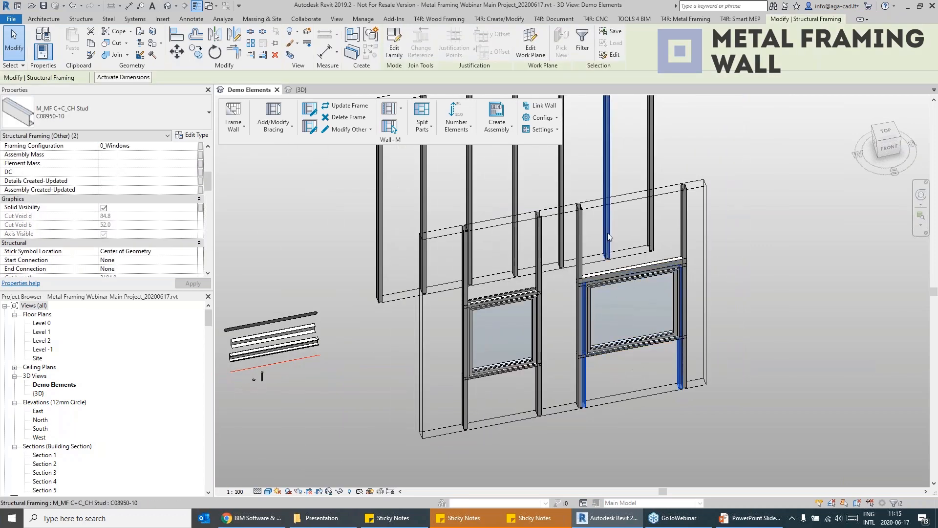
{"action": "scroll", "coordinate": [643, 298], "scroll_direction": "up", "scroll_amount": 4}
{"action": "scroll", "coordinate": [593, 291], "scroll_direction": "up", "scroll_amount": 1}
{"action": "key", "text": "Escape"}
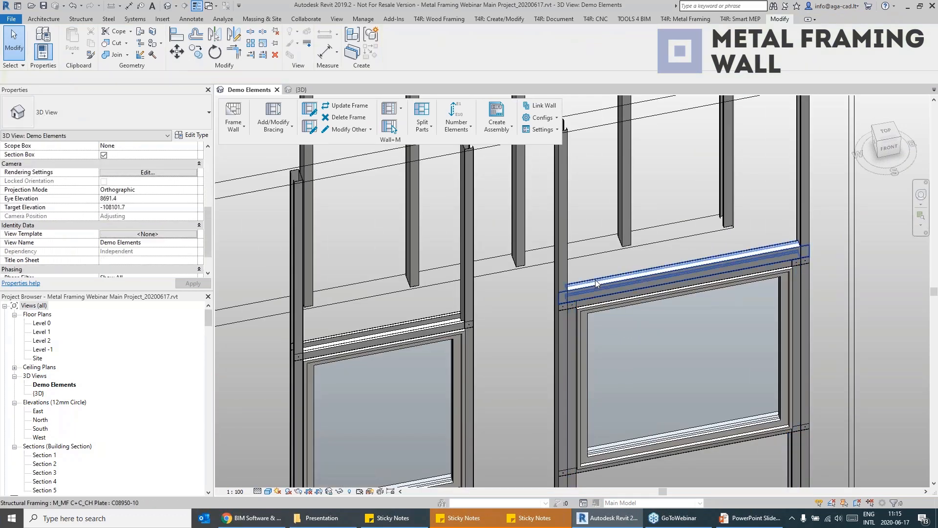
Compare the header plates above the two windows in the structural wall.
{"action": "left_click", "coordinate": [595, 281]}
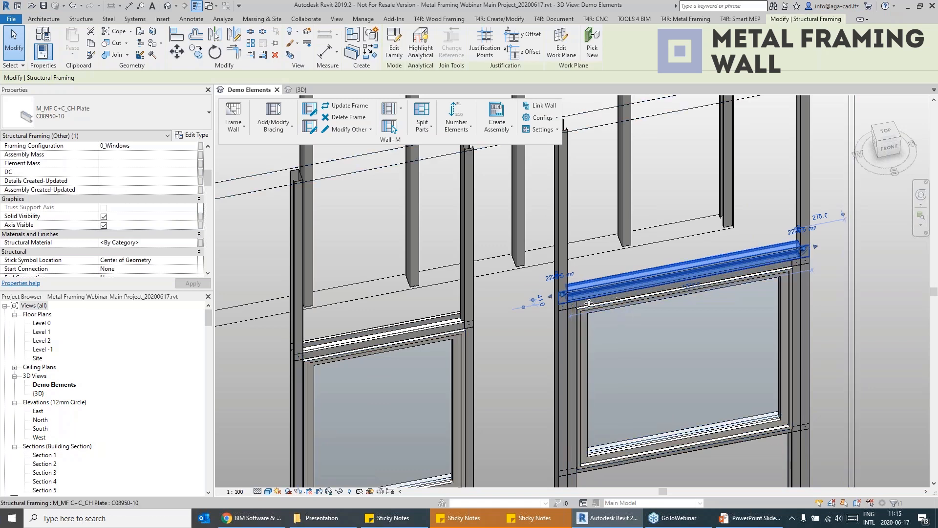
{"action": "left_click", "coordinate": [391, 330]}
{"action": "left_click", "coordinate": [635, 279]}
{"action": "scroll", "coordinate": [635, 280], "scroll_direction": "down", "scroll_amount": 8}
{"action": "scroll", "coordinate": [658, 318], "scroll_direction": "up", "scroll_amount": 4}
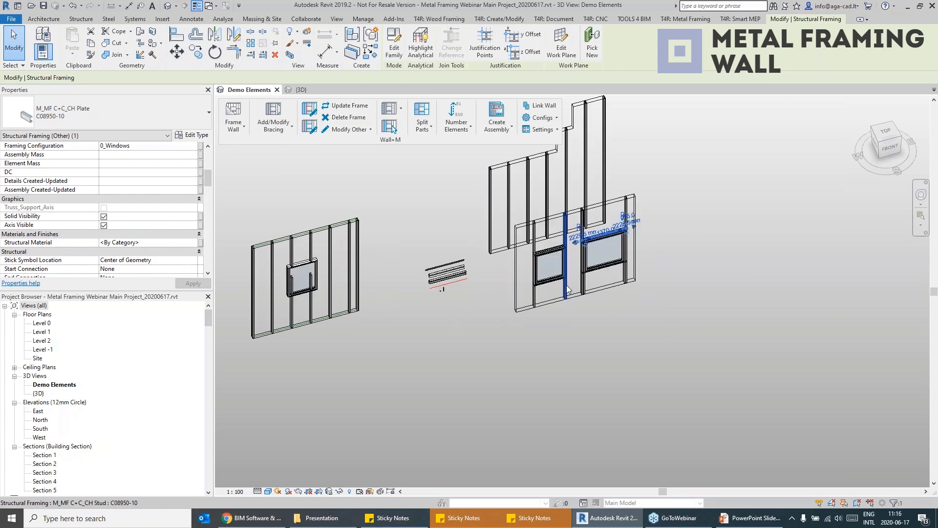
{"action": "left_click", "coordinate": [558, 331]}
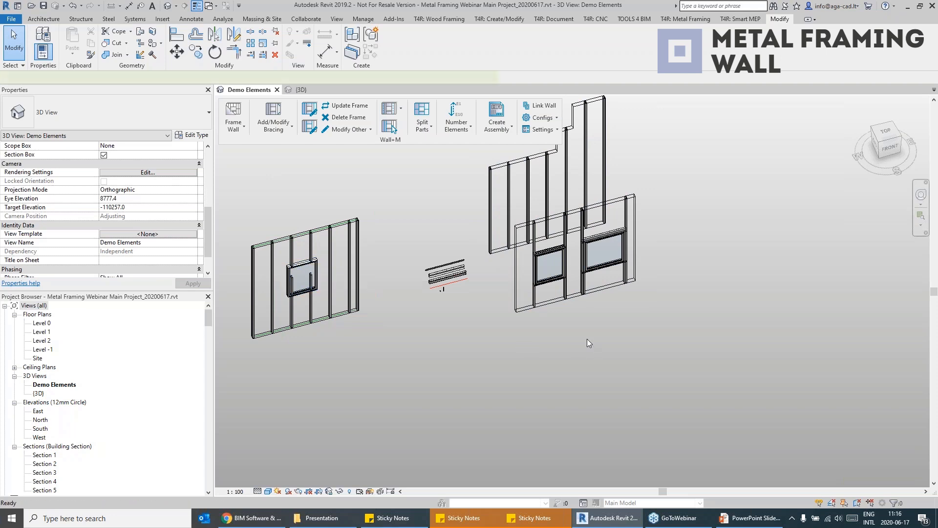
Draw a 2_Plates basic wall about 3800 mm long in front of the wall with two windows.
{"action": "key", "text": "w"}
{"action": "key", "text": "a"}
{"action": "left_click", "coordinate": [112, 110]}
{"action": "left_click", "coordinate": [45, 189]}
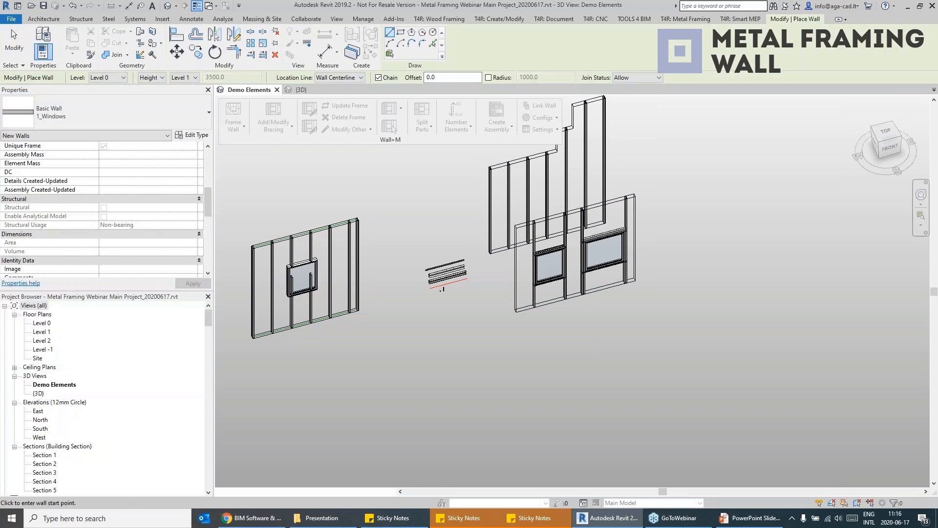
{"action": "left_click", "coordinate": [600, 355]}
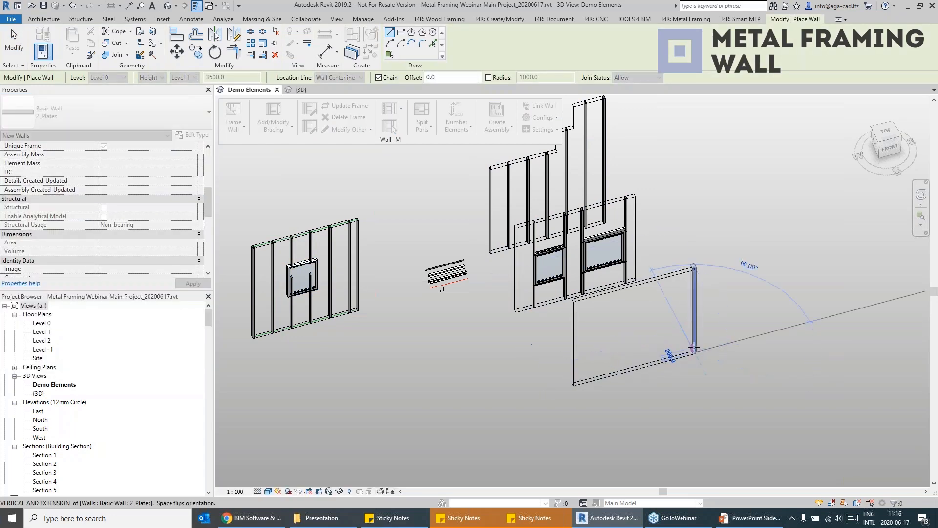
{"action": "left_click", "coordinate": [693, 348]}
{"action": "key", "text": "Escape"}
{"action": "key", "text": "Escape"}
Generate the metal frame for the 2_Plates wall.
{"action": "left_click", "coordinate": [675, 358]}
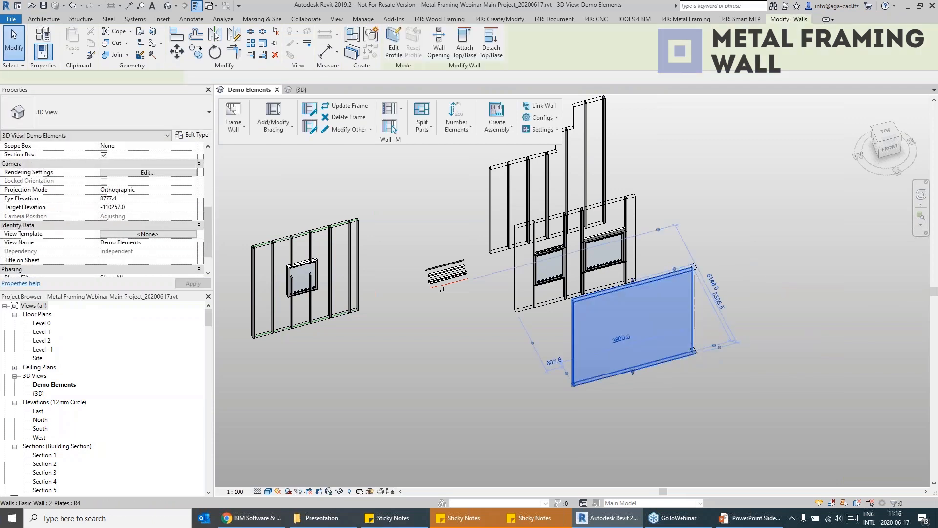
{"action": "left_click", "coordinate": [241, 116]}
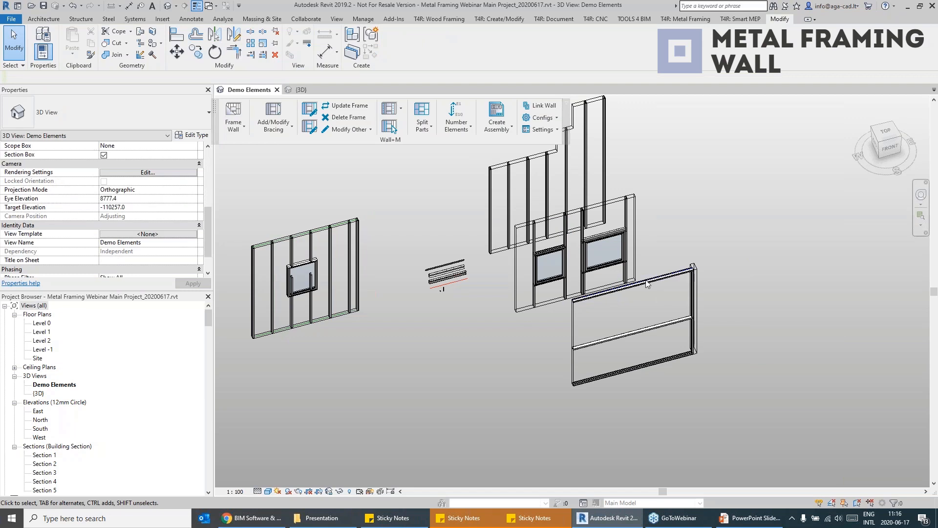
{"action": "scroll", "coordinate": [650, 279], "scroll_direction": "down", "scroll_amount": 3}
Review the wall framing, opening framing and L connection settings in the default framing parameters of 0_Plates.
{"action": "left_click", "coordinate": [242, 128]}
{"action": "left_click", "coordinate": [263, 187]}
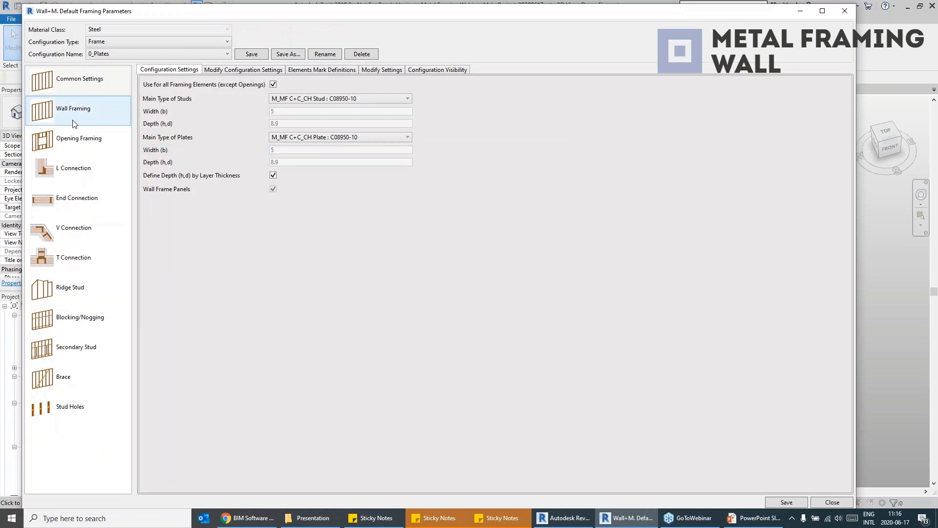
{"action": "left_click", "coordinate": [73, 120]}
{"action": "left_click", "coordinate": [75, 137]}
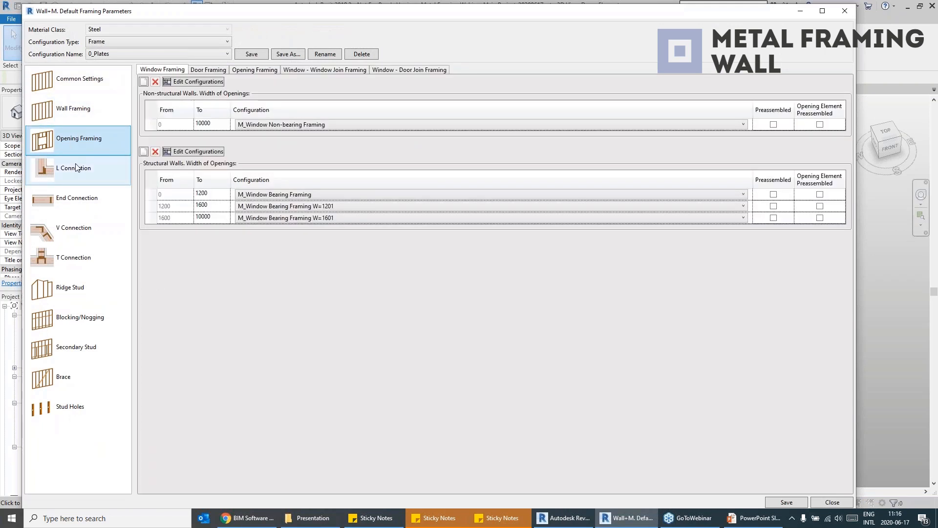
{"action": "left_click", "coordinate": [212, 70]}
{"action": "left_click", "coordinate": [247, 70]}
{"action": "left_click", "coordinate": [64, 178]}
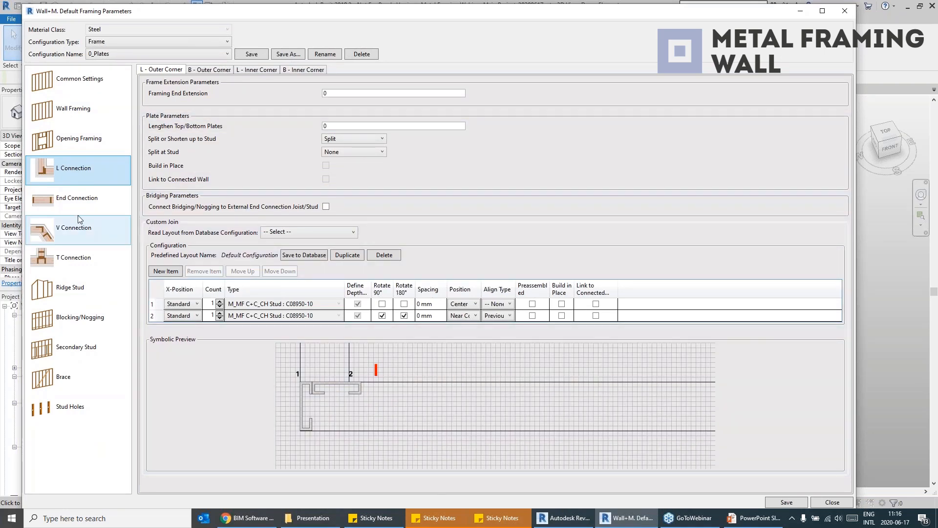
Add another opening width range to the window framing of non-structural walls and close the framing parameters.
{"action": "left_click", "coordinate": [58, 130]}
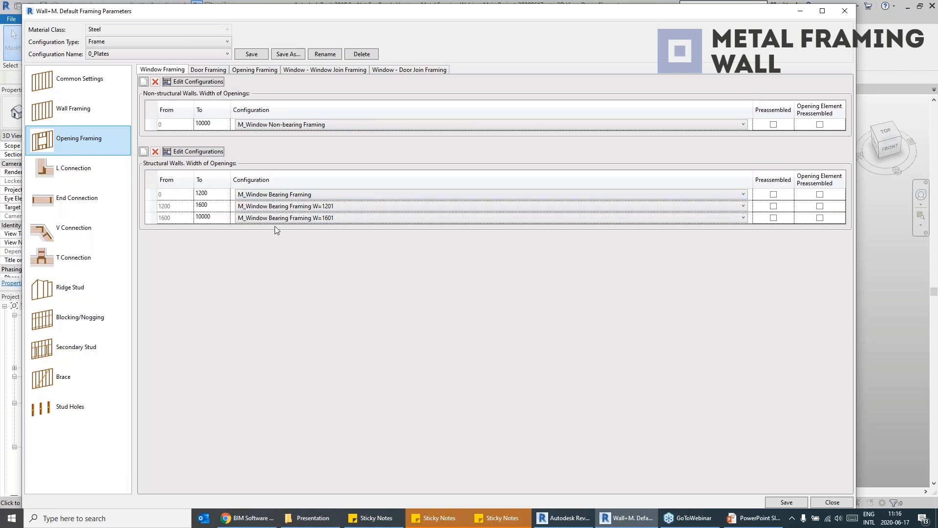
{"action": "left_click", "coordinate": [143, 82]}
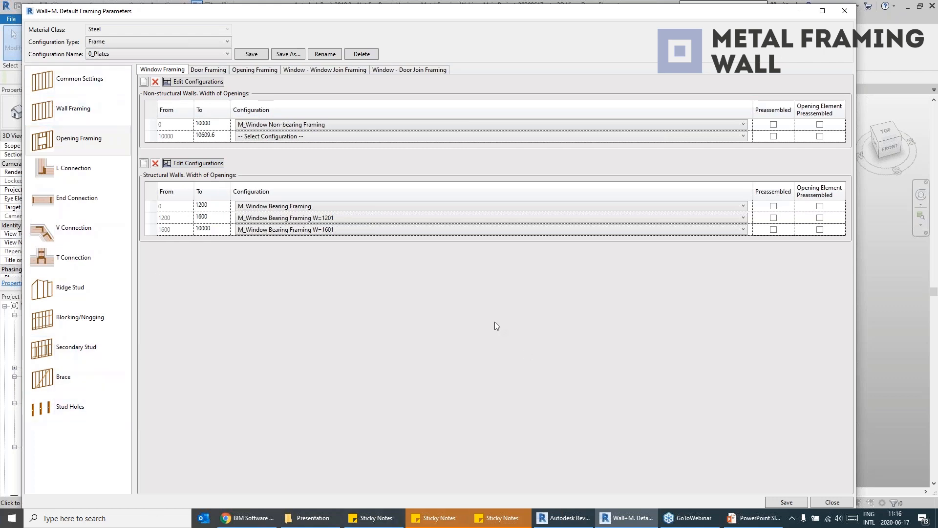
{"action": "left_click", "coordinate": [787, 502]}
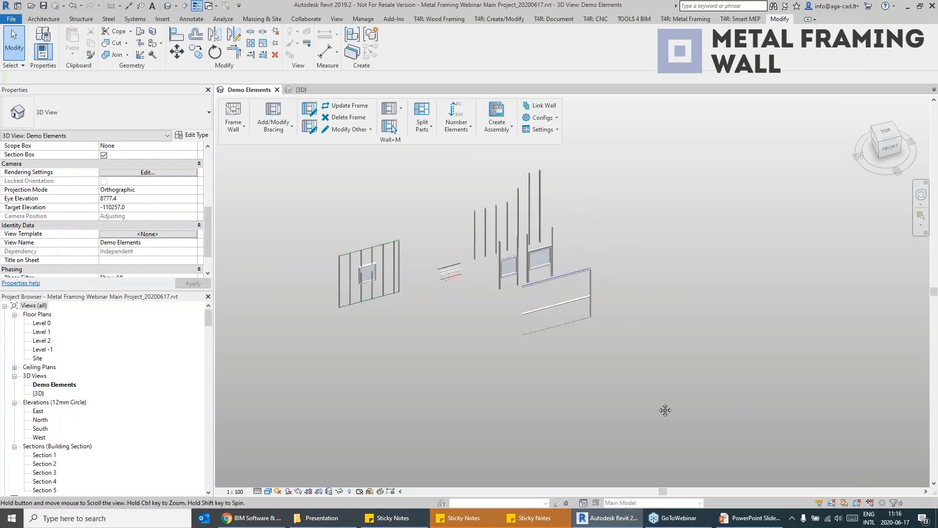
Draw an Ext - 16+89+16 C+C_CH X5 wall about 4280 mm long in front of the 2_Plates wall.
{"action": "key", "text": "a"}
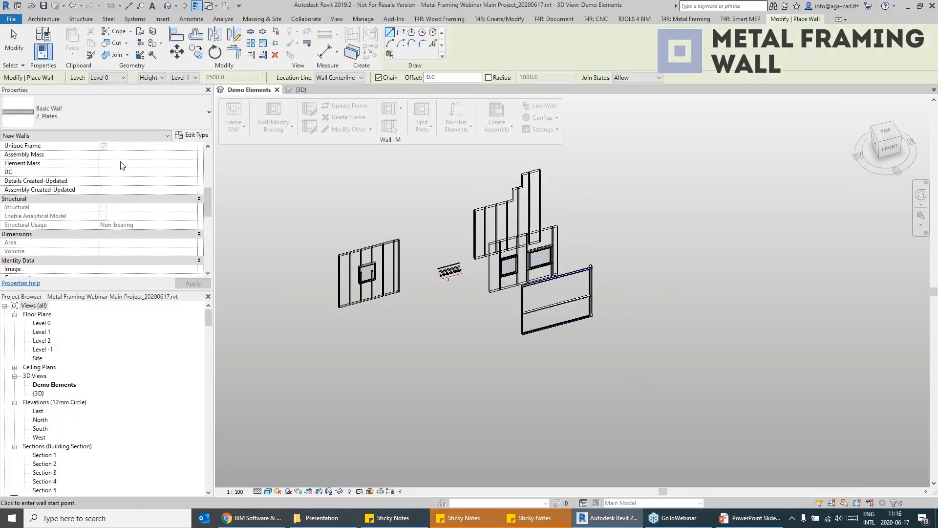
{"action": "left_click", "coordinate": [92, 100]}
{"action": "left_click", "coordinate": [81, 239]}
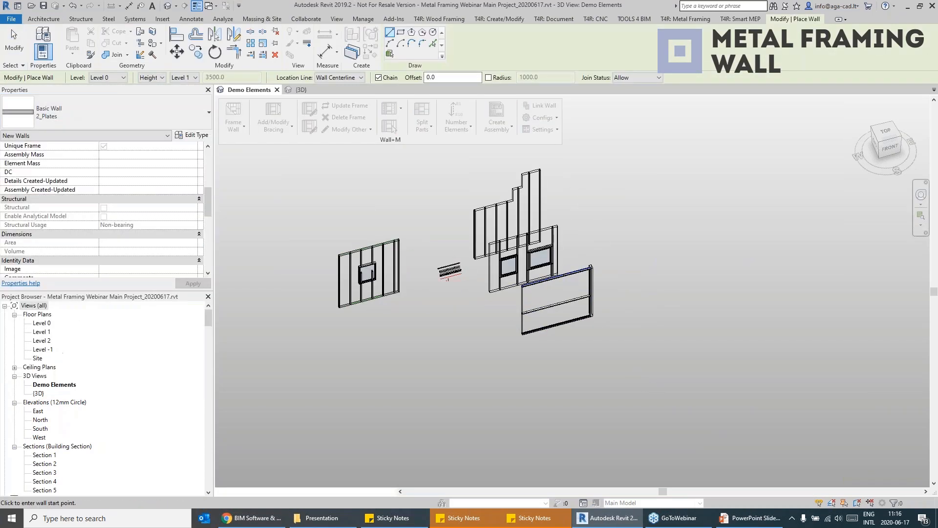
{"action": "left_click", "coordinate": [618, 347]}
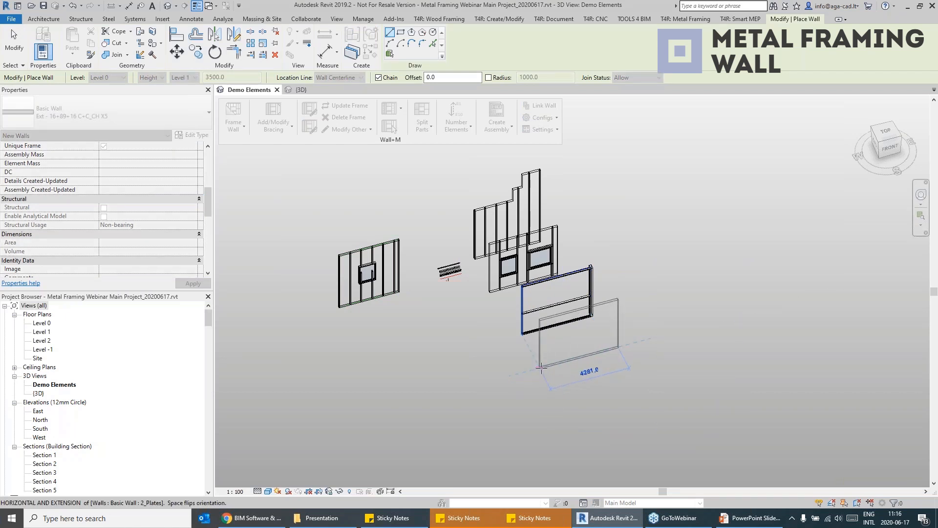
{"action": "key", "text": "Escape"}
{"action": "key", "text": "Escape"}
Place an IntSgl (1) 810 x 2110mm door in the new Ext - 16+89+16 wall.
{"action": "key", "text": "d"}
{"action": "key", "text": "r"}
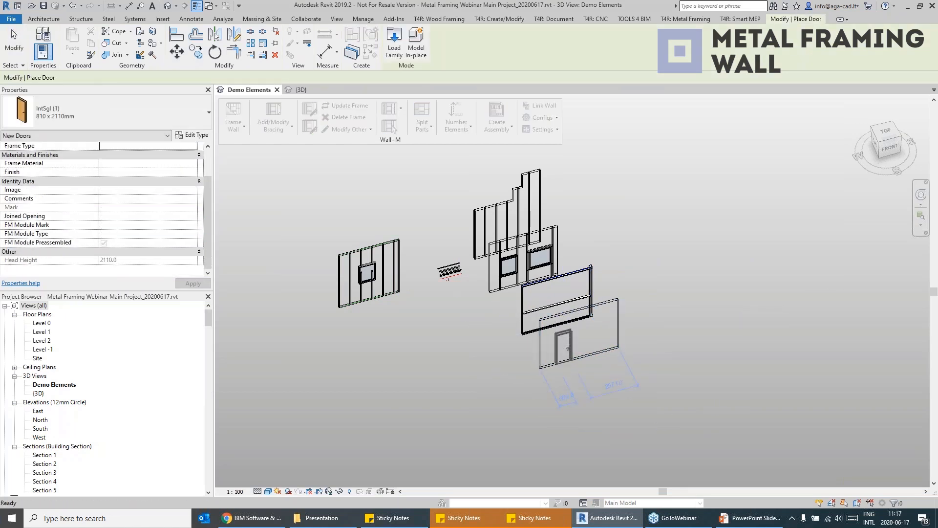
{"action": "left_click", "coordinate": [564, 343]}
{"action": "key", "text": "Escape"}
{"action": "key", "text": "Escape"}
Place a window beside the door in the Ext - 16+89+16 wall.
{"action": "key", "text": "w"}
{"action": "key", "text": "n"}
{"action": "left_click", "coordinate": [598, 332]}
{"action": "key", "text": "Escape"}
{"action": "key", "text": "Escape"}
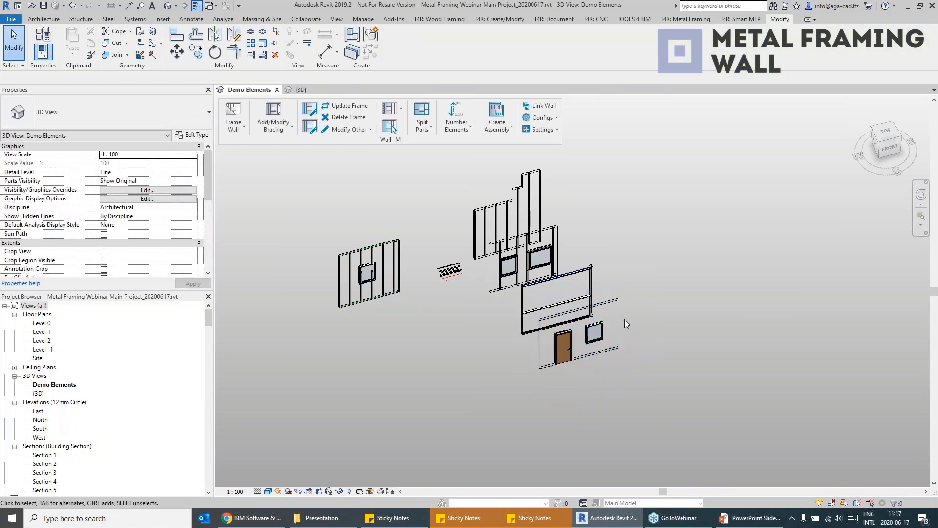
Stretch the window-side end of the wall with the door to a wall length of 5200 mm.
{"action": "left_click", "coordinate": [616, 333]}
{"action": "scroll", "coordinate": [616, 336], "scroll_direction": "up", "scroll_amount": 4}
{"action": "left_click_drag", "start_coordinate": [628, 357], "coordinate": [658, 349]}
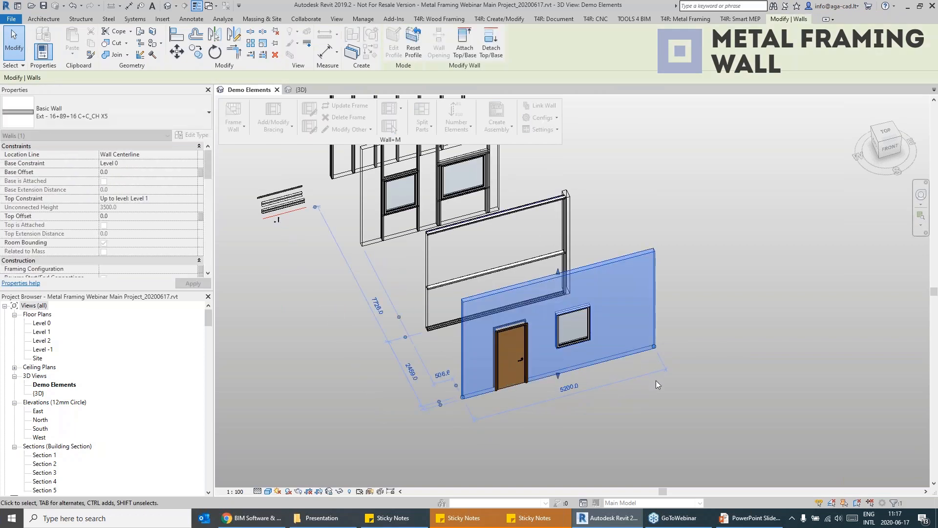
{"action": "left_click", "coordinate": [655, 380]}
Generate the metal frame for the wall with the door and window and bring it into close view.
{"action": "scroll", "coordinate": [655, 381], "scroll_direction": "down", "scroll_amount": 5}
{"action": "left_click", "coordinate": [645, 373]}
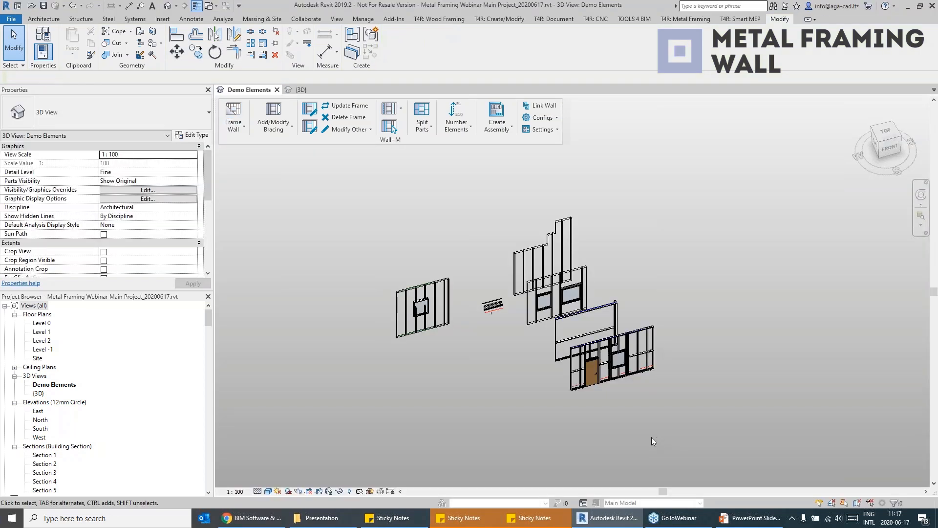
{"action": "scroll", "coordinate": [652, 437], "scroll_direction": "up", "scroll_amount": 5}
{"action": "middle_click_drag", "start_coordinate": [659, 390], "coordinate": [617, 244]}
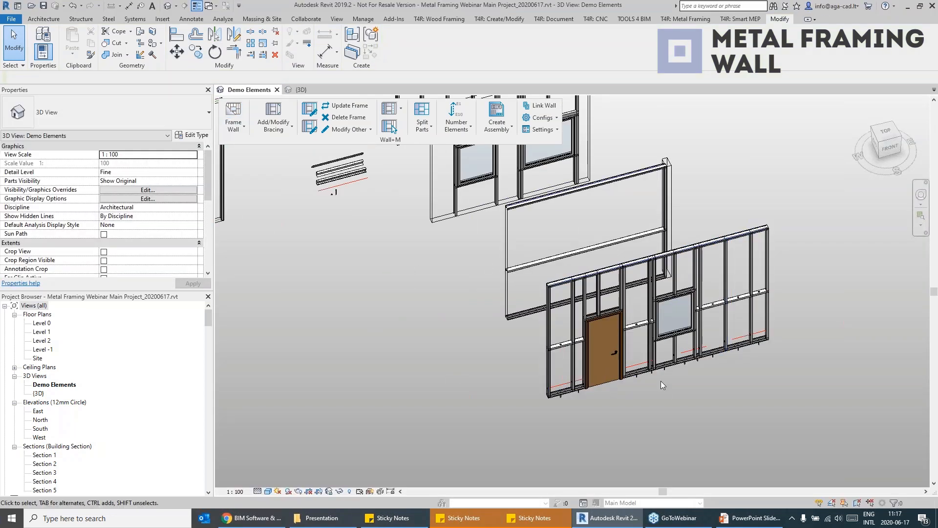
Inspect the D38 service hole sample and compare it with the framed wall containing the door and window.
{"action": "middle_click_drag", "start_coordinate": [369, 212], "coordinate": [382, 289]}
{"action": "scroll", "coordinate": [352, 272], "scroll_direction": "up", "scroll_amount": 6}
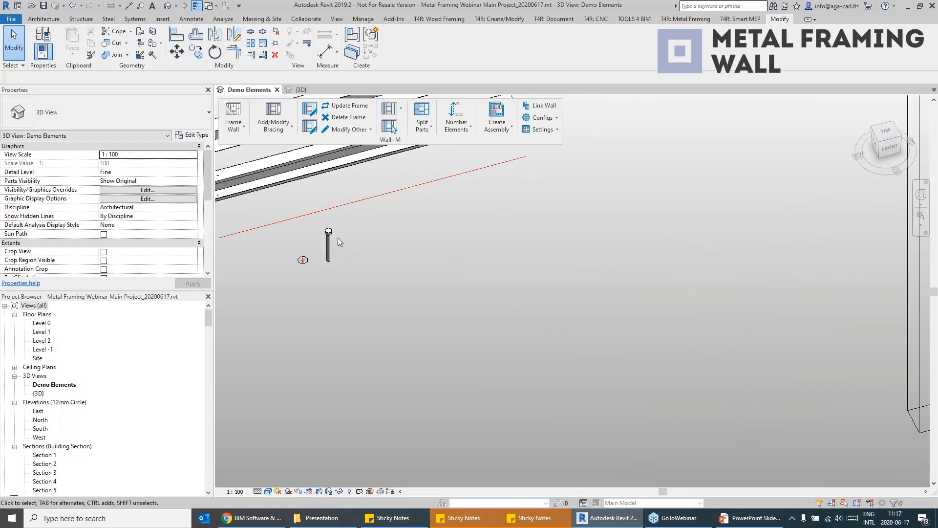
{"action": "scroll", "coordinate": [299, 264], "scroll_direction": "down", "scroll_amount": 1}
{"action": "left_click", "coordinate": [299, 264]}
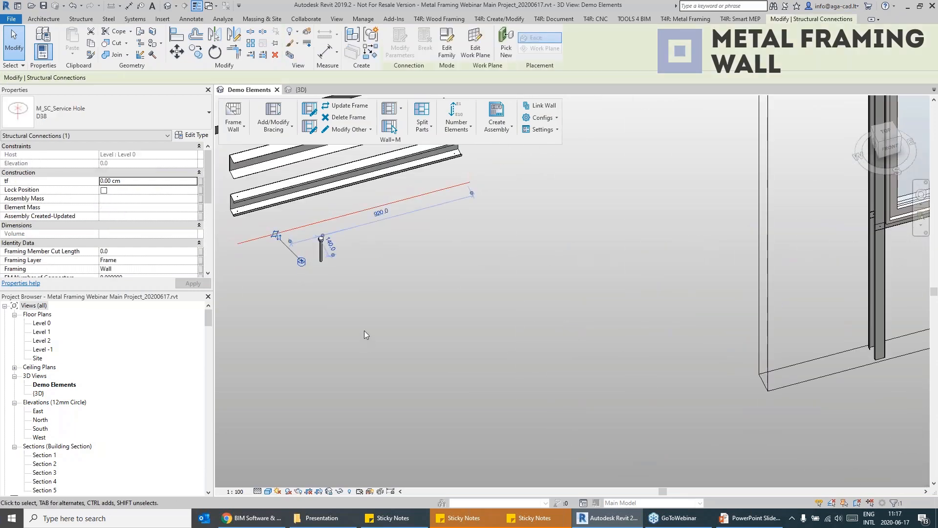
{"action": "scroll", "coordinate": [361, 322], "scroll_direction": "down", "scroll_amount": 3}
{"action": "middle_click_drag", "start_coordinate": [443, 296], "coordinate": [245, 164]}
{"action": "middle_click_drag", "start_coordinate": [610, 398], "coordinate": [522, 265]}
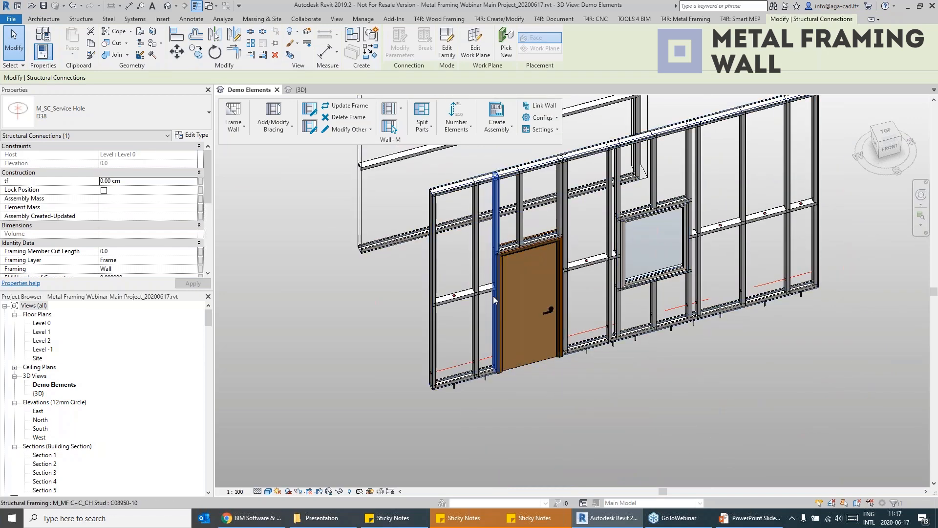
Examine the separate M_MF L-T Profile LT06040-80-18 sample among the loose profiles.
{"action": "scroll", "coordinate": [499, 303], "scroll_direction": "down", "scroll_amount": 4}
{"action": "middle_click_drag", "start_coordinate": [531, 358], "coordinate": [402, 136]}
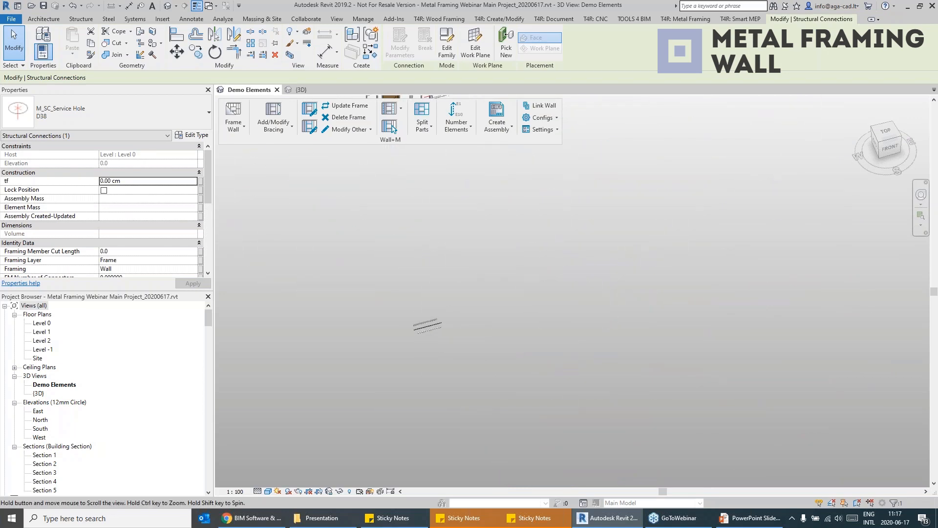
{"action": "scroll", "coordinate": [420, 340], "scroll_direction": "up", "scroll_amount": 5}
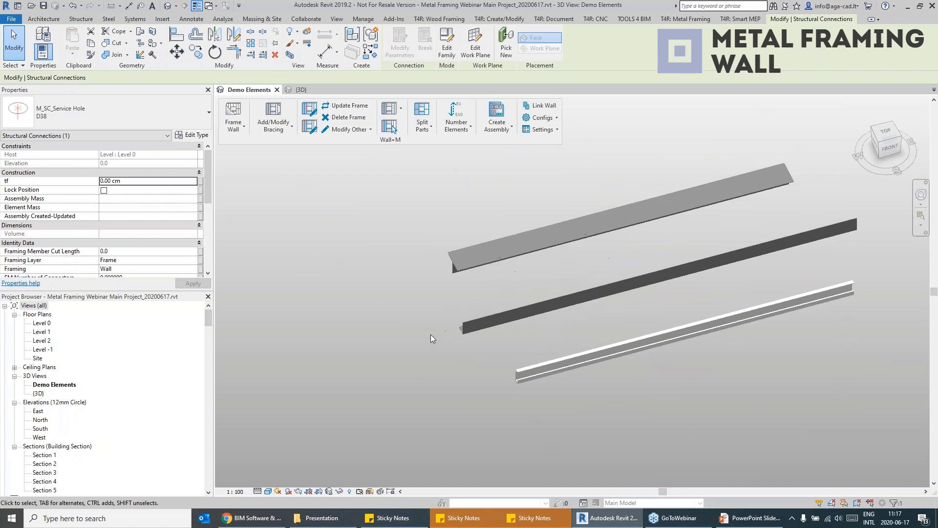
{"action": "left_click", "coordinate": [460, 246]}
{"action": "left_click_drag", "start_coordinate": [522, 291], "coordinate": [510, 327]}
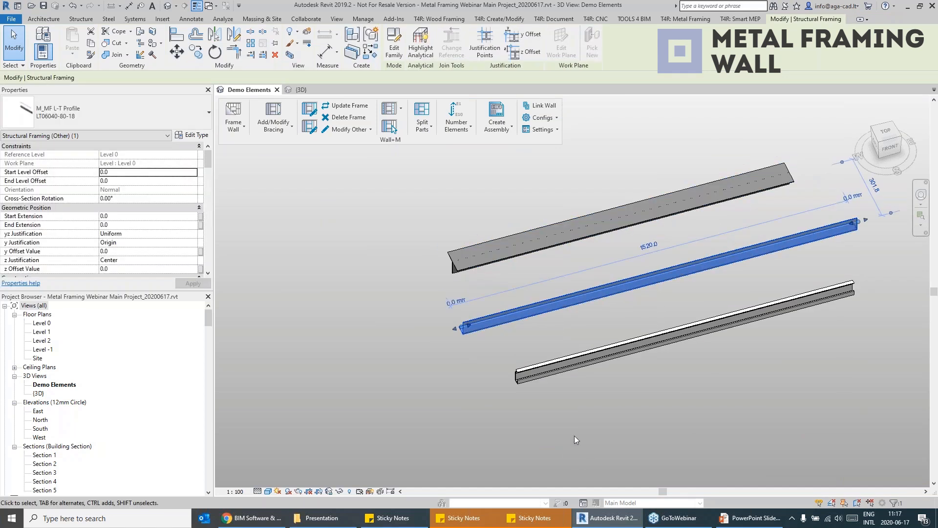
Examine the cross-section of the separate M_MF MFT Track MFT060022-20 sample up close.
{"action": "left_click_drag", "start_coordinate": [574, 436], "coordinate": [557, 367]}
{"action": "scroll", "coordinate": [557, 390], "scroll_direction": "up", "scroll_amount": 2}
{"action": "scroll", "coordinate": [557, 390], "scroll_direction": "up", "scroll_amount": 1}
{"action": "scroll", "coordinate": [540, 388], "scroll_direction": "down", "scroll_amount": 3}
{"action": "middle_click_drag", "start_coordinate": [550, 393], "coordinate": [579, 408], "text": "shift"}
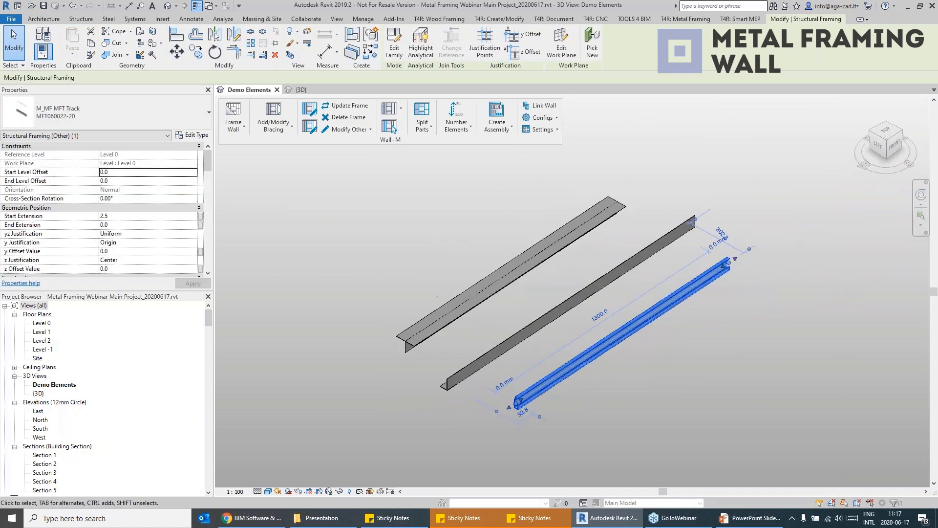
{"action": "left_click", "coordinate": [579, 409]}
{"action": "scroll", "coordinate": [579, 408], "scroll_direction": "up", "scroll_amount": 2}
{"action": "left_click", "coordinate": [463, 376]}
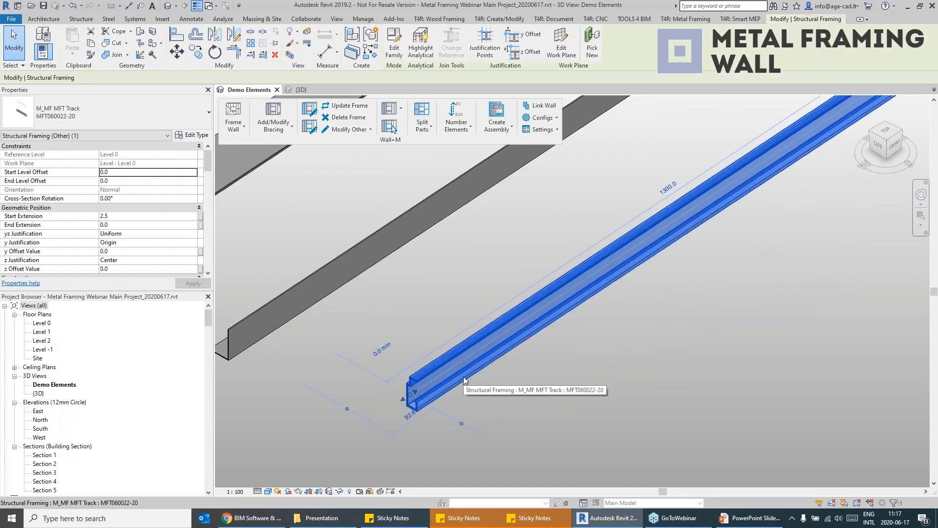
{"action": "scroll", "coordinate": [463, 375], "scroll_direction": "down", "scroll_amount": 3}
{"action": "middle_click_drag", "start_coordinate": [581, 403], "coordinate": [545, 399], "text": "shift"}
Draw an Ext - 50+50+40+22+35 Ventilated 35 wall about 3200 mm long behind the L-T and MFT profile samples.
{"action": "scroll", "coordinate": [545, 400], "scroll_direction": "down", "scroll_amount": 3}
{"action": "middle_click_drag", "start_coordinate": [612, 400], "coordinate": [515, 411]}
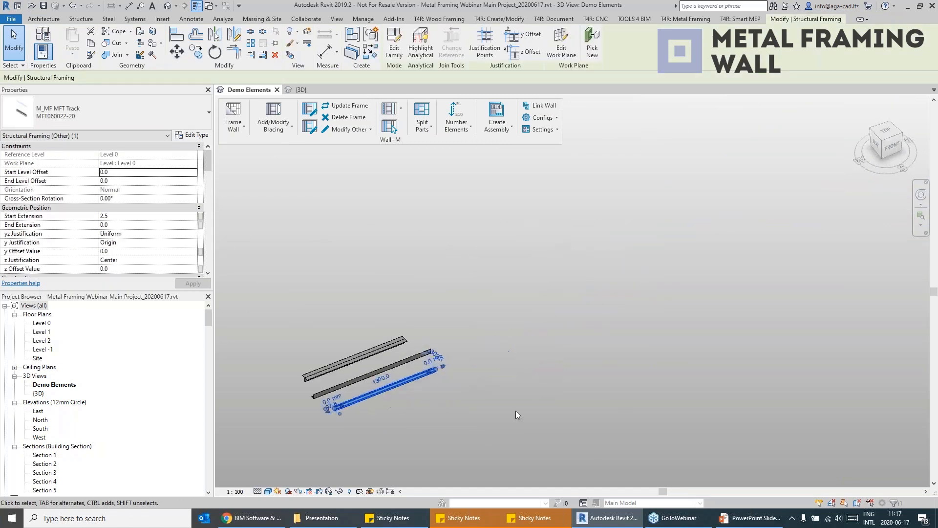
{"action": "left_click", "coordinate": [515, 410]}
{"action": "key", "text": "w"}
{"action": "key", "text": "a"}
{"action": "left_click", "coordinate": [185, 114]}
{"action": "scroll", "coordinate": [121, 222], "scroll_direction": "down", "scroll_amount": 3}
{"action": "left_click", "coordinate": [98, 237]}
{"action": "left_click", "coordinate": [676, 232]}
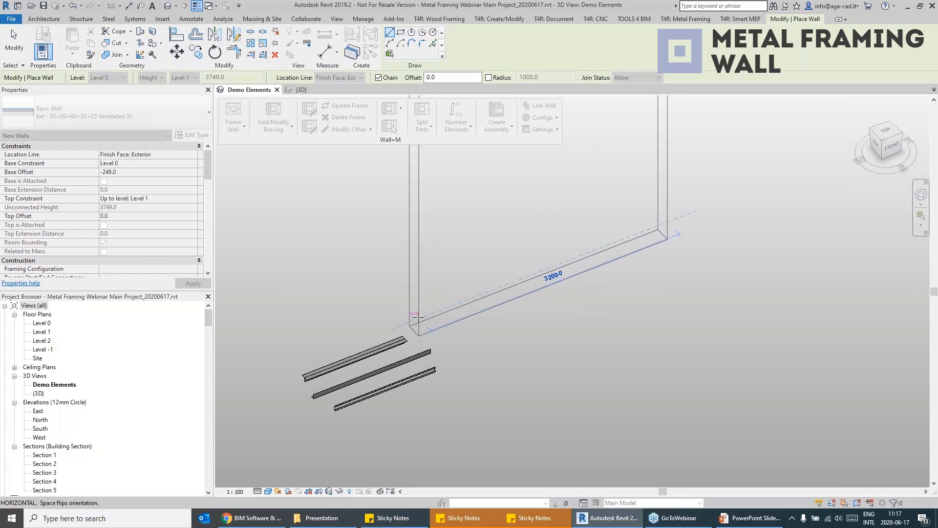
{"action": "left_click", "coordinate": [418, 317]}
{"action": "scroll", "coordinate": [418, 318], "scroll_direction": "down", "scroll_amount": 3}
{"action": "key", "text": "Escape"}
{"action": "key", "text": "Escape"}
Stretch the Ventilated 35 wall to a length of 4000 mm and generate its metal frame.
{"action": "left_click", "coordinate": [523, 280]}
{"action": "left_click_drag", "start_coordinate": [523, 277], "coordinate": [551, 266]}
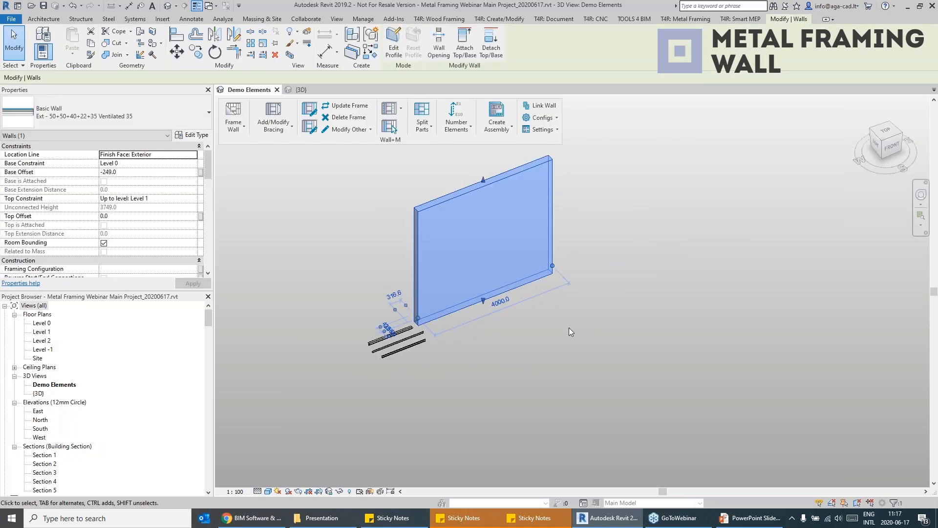
{"action": "left_click", "coordinate": [236, 133]}
{"action": "left_click", "coordinate": [274, 229]}
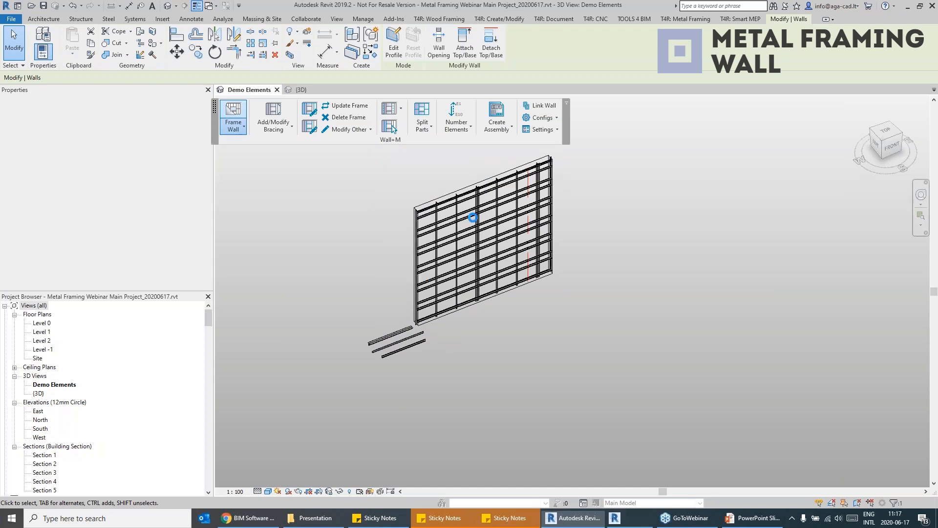
Inspect the vertical LT06040-80-18 profile in the middle of the ventilated wall's frame.
{"action": "scroll", "coordinate": [382, 210], "scroll_direction": "up", "scroll_amount": 5}
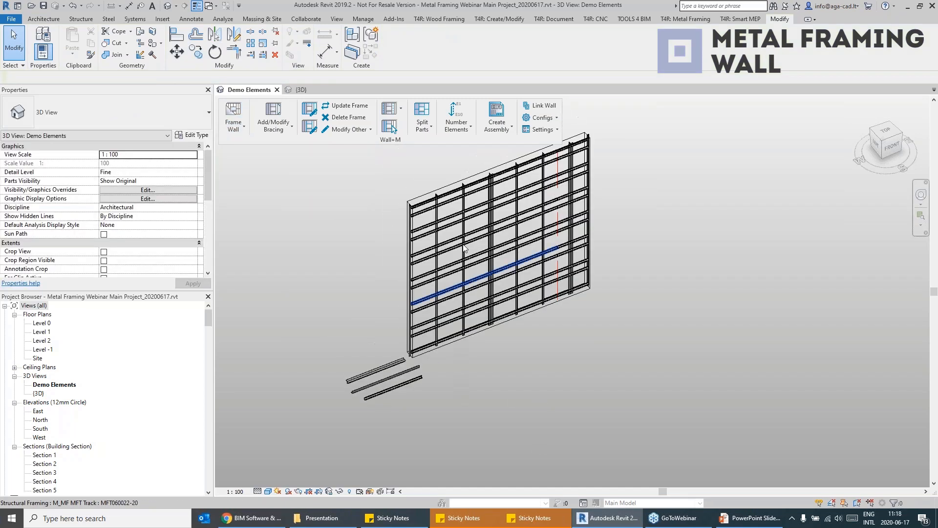
{"action": "middle_click_drag", "start_coordinate": [519, 207], "coordinate": [460, 244]}
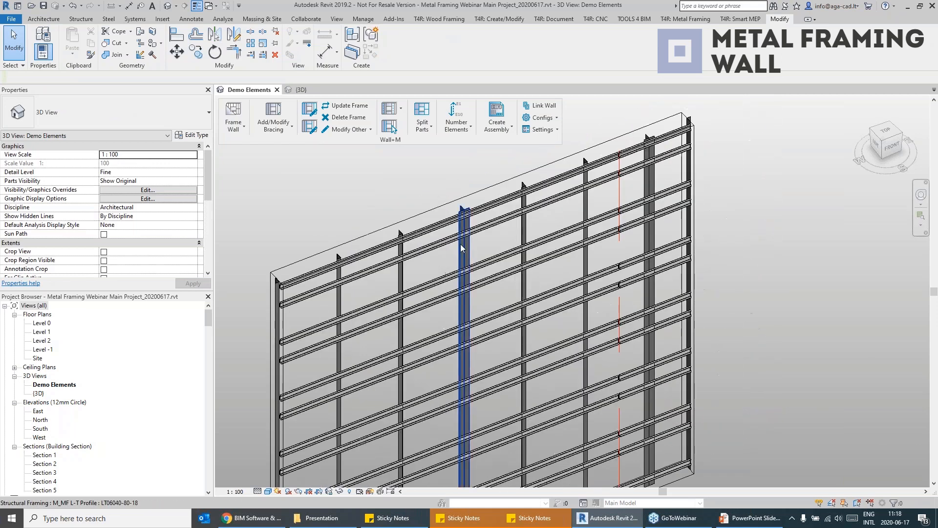
{"action": "left_click", "coordinate": [467, 252]}
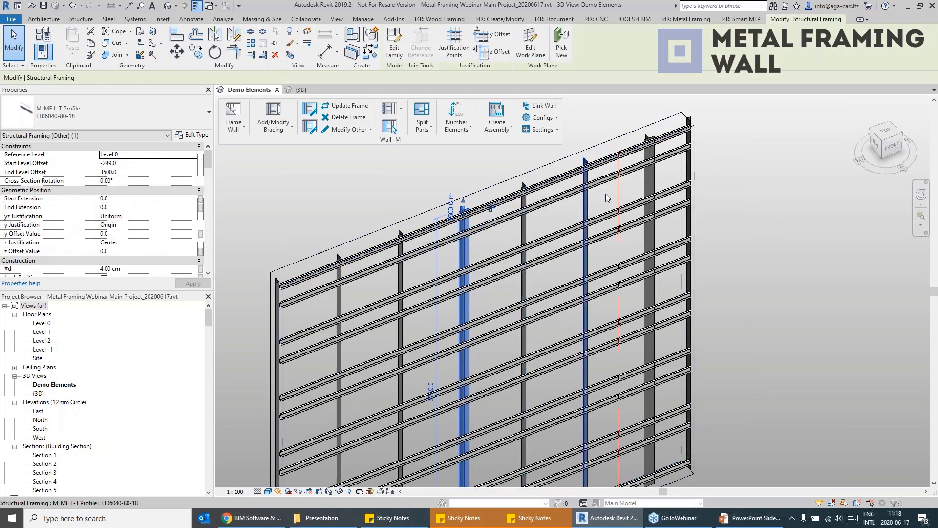
{"action": "middle_click_drag", "start_coordinate": [613, 245], "coordinate": [564, 261]}
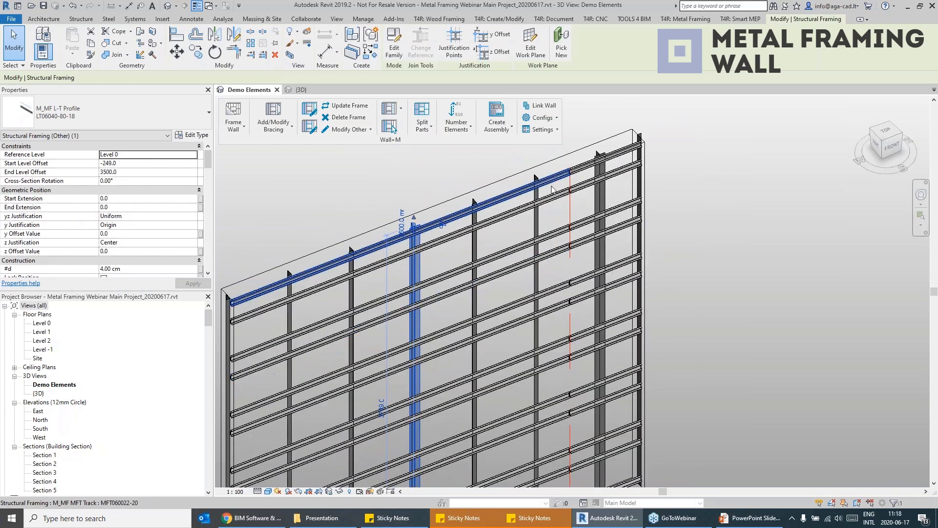
Review the properties of a horizontal MFT060022-20 track in the ventilated wall's frame and check the host wall.
{"action": "left_click", "coordinate": [503, 272]}
{"action": "middle_click_drag", "start_coordinate": [500, 342], "coordinate": [600, 280]}
{"action": "left_click", "coordinate": [591, 272]}
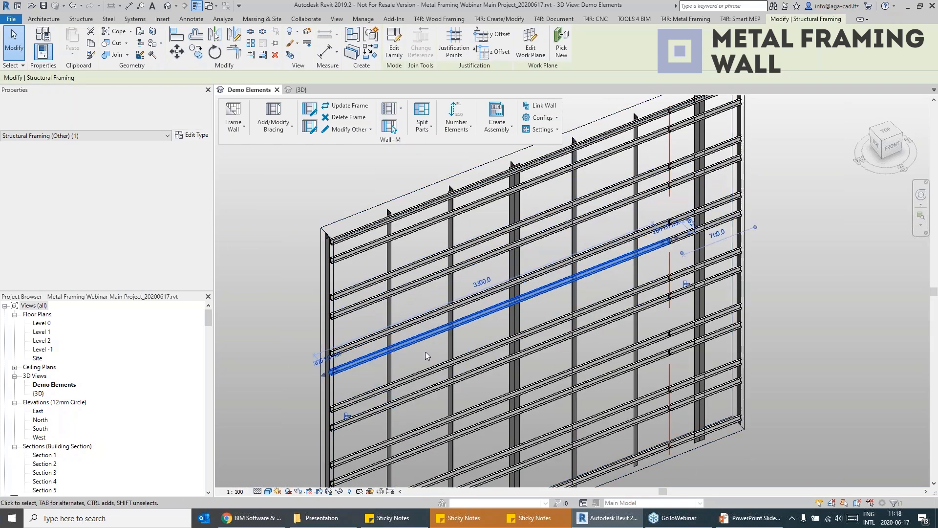
{"action": "scroll", "coordinate": [8, 210], "scroll_direction": "down", "scroll_amount": 1}
{"action": "scroll", "coordinate": [9, 210], "scroll_direction": "down", "scroll_amount": 5}
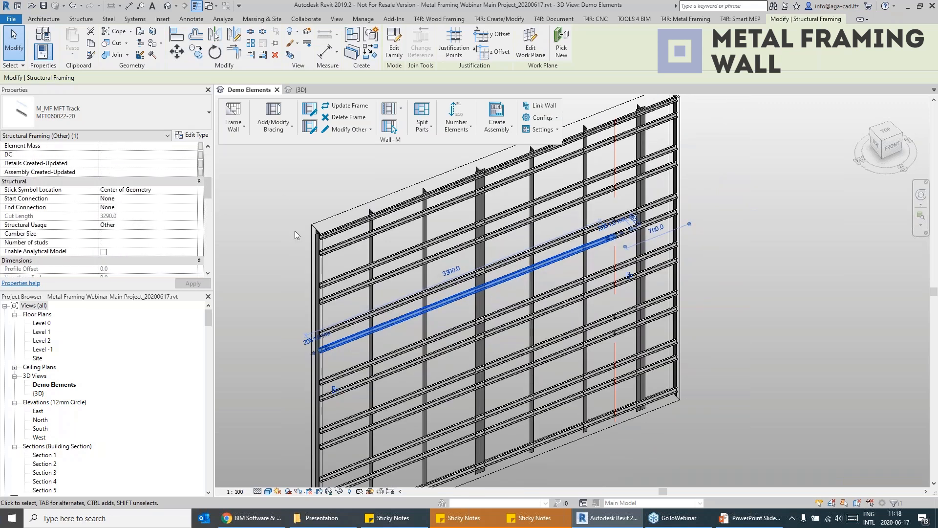
{"action": "scroll", "coordinate": [548, 249], "scroll_direction": "down", "scroll_amount": 3}
{"action": "left_click", "coordinate": [636, 417]}
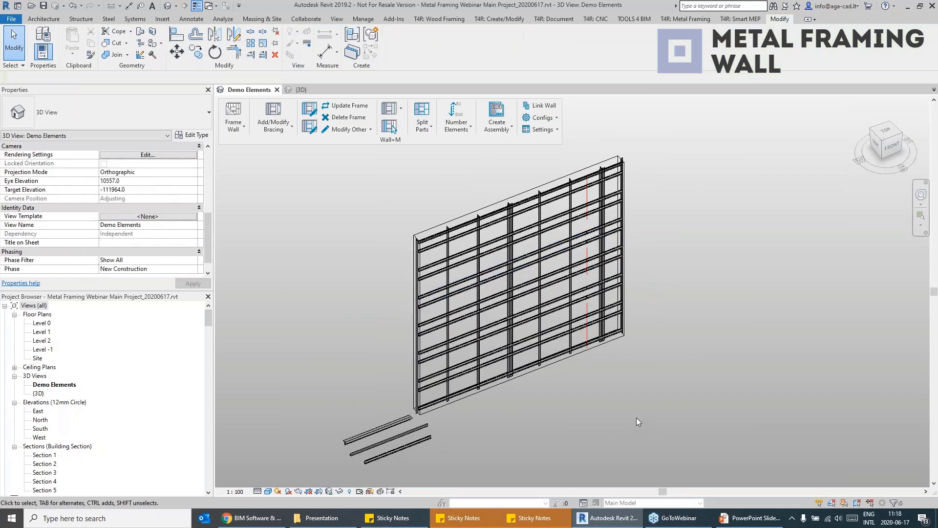
{"action": "left_click", "coordinate": [529, 378]}
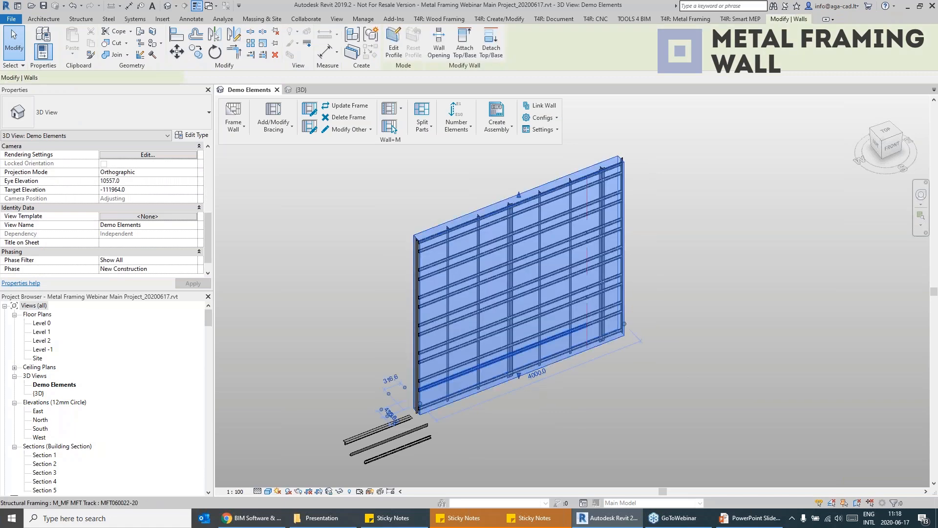
{"action": "left_click", "coordinate": [588, 400]}
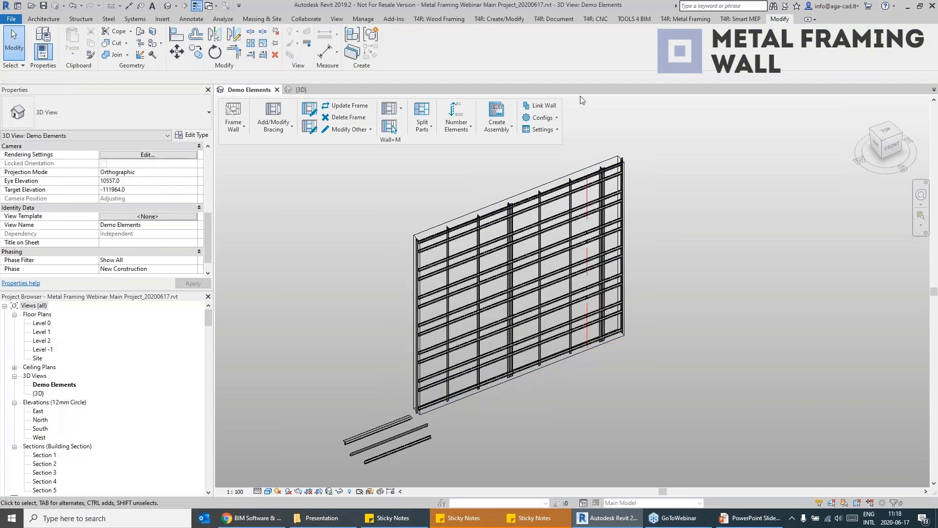
Inspect the CW Mullion CW50-125 sample and its cross-section among the curtain wall profiles.
{"action": "scroll", "coordinate": [500, 259], "scroll_direction": "down", "scroll_amount": 1}
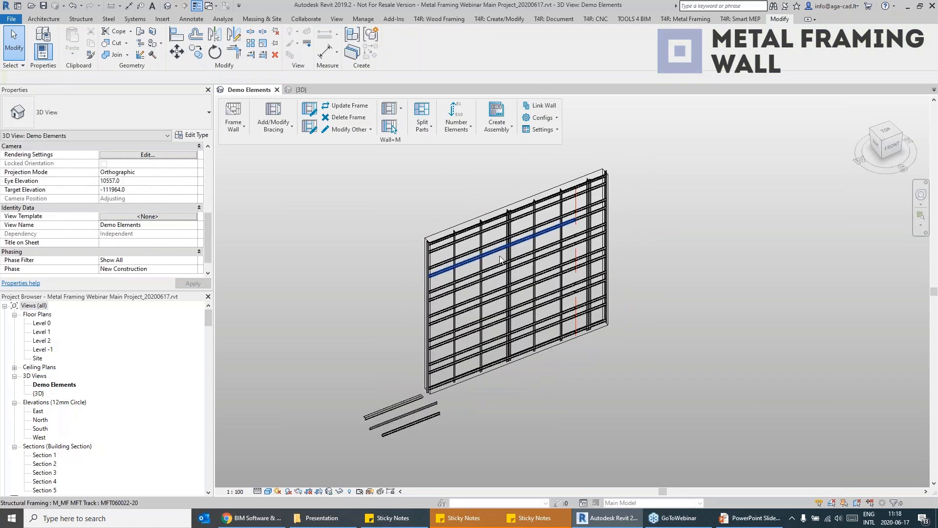
{"action": "middle_click_drag", "start_coordinate": [500, 259], "coordinate": [503, 289], "text": "shift"}
{"action": "scroll", "coordinate": [503, 289], "scroll_direction": "down", "scroll_amount": 3}
{"action": "middle_click_drag", "start_coordinate": [648, 425], "coordinate": [509, 326]}
{"action": "scroll", "coordinate": [626, 390], "scroll_direction": "up", "scroll_amount": 4}
{"action": "scroll", "coordinate": [552, 382], "scroll_direction": "up", "scroll_amount": 5}
{"action": "left_click_drag", "start_coordinate": [691, 438], "coordinate": [480, 243]}
{"action": "middle_click_drag", "start_coordinate": [384, 338], "coordinate": [427, 326], "text": "shift"}
{"action": "left_click", "coordinate": [426, 326]}
{"action": "scroll", "coordinate": [609, 395], "scroll_direction": "up", "scroll_amount": 4}
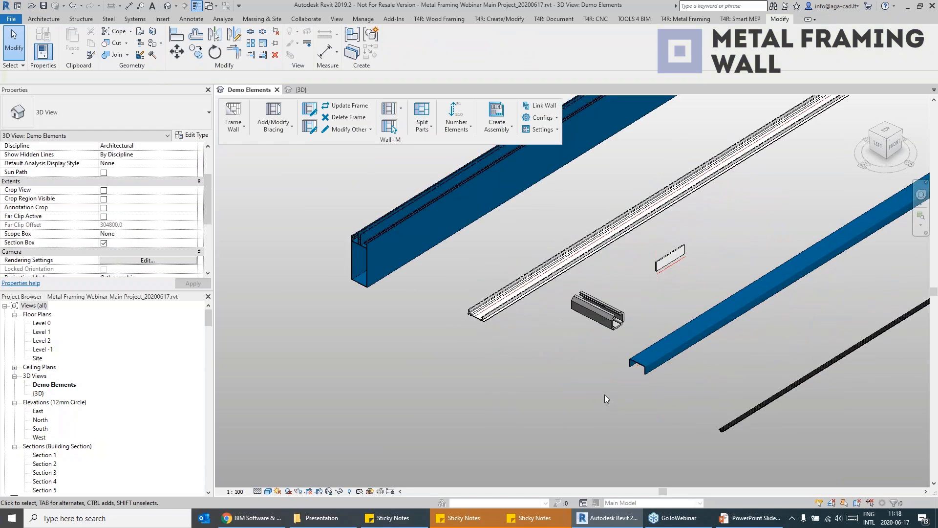
{"action": "left_click", "coordinate": [417, 211]}
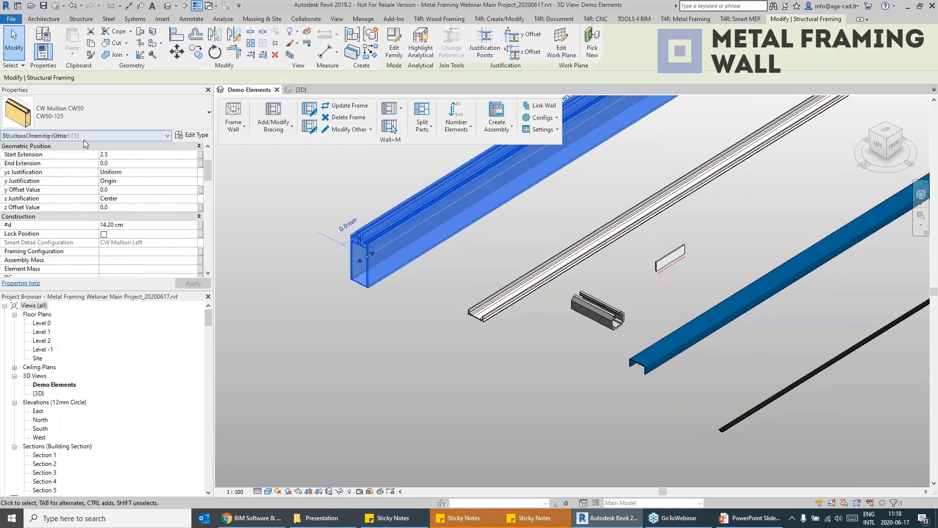
{"action": "left_click", "coordinate": [373, 318]}
{"action": "scroll", "coordinate": [354, 261], "scroll_direction": "up", "scroll_amount": 4}
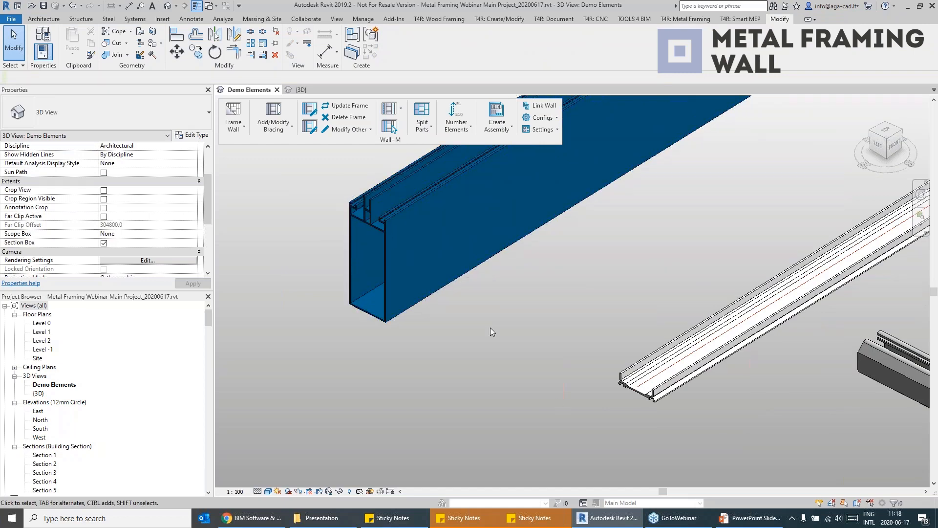
Examine the CW50x14 mullion glass holder and the CW50x23 mullion cover samples.
{"action": "middle_click_drag", "start_coordinate": [449, 307], "coordinate": [329, 292]}
{"action": "left_click", "coordinate": [525, 366]}
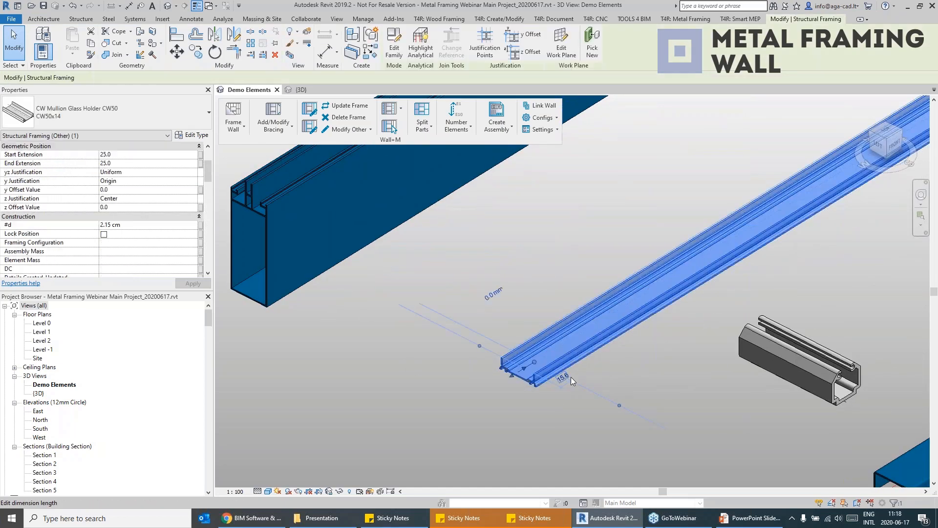
{"action": "scroll", "coordinate": [597, 377], "scroll_direction": "down", "scroll_amount": 3}
{"action": "left_click", "coordinate": [601, 337]}
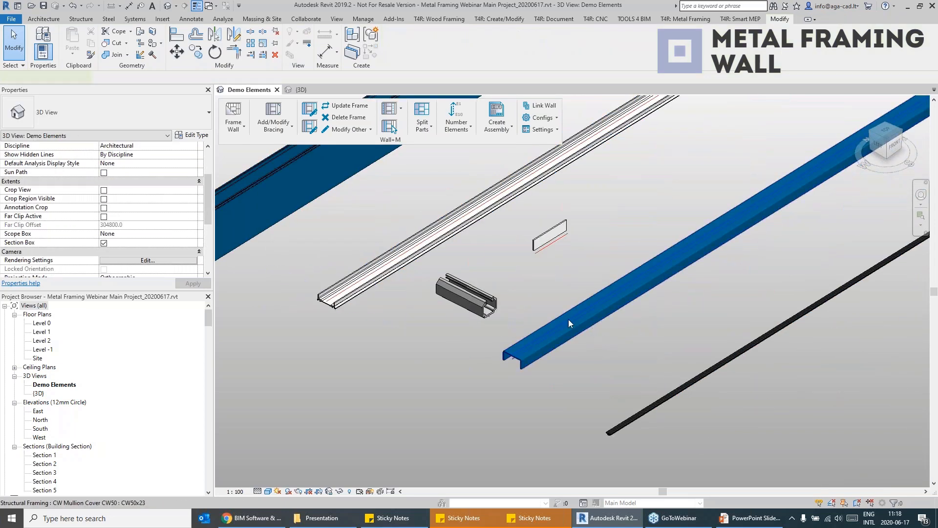
{"action": "left_click", "coordinate": [591, 325]}
Draw a CW Demo curtain wall about 3300 mm long behind the curtain wall profile samples.
{"action": "scroll", "coordinate": [520, 312], "scroll_direction": "down", "scroll_amount": 5}
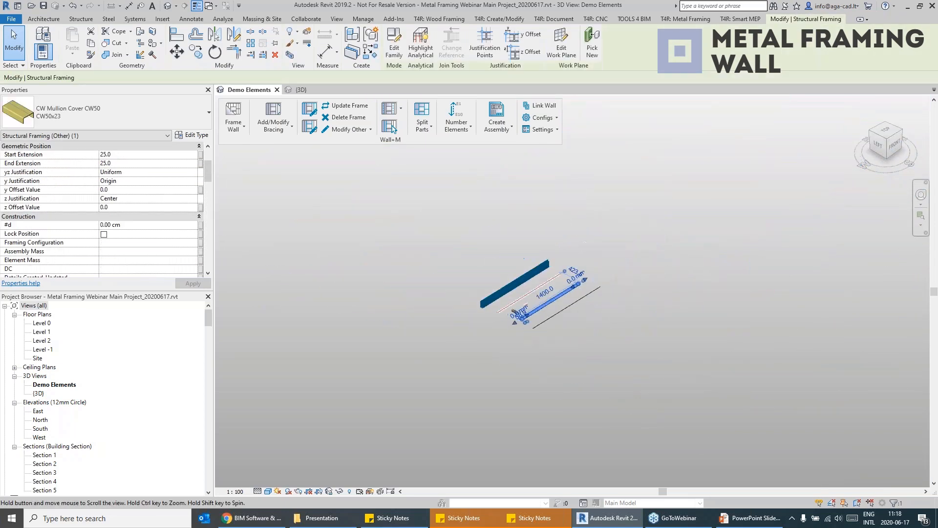
{"action": "key", "text": "w"}
{"action": "key", "text": "a"}
{"action": "left_click", "coordinate": [98, 118]}
{"action": "scroll", "coordinate": [94, 267], "scroll_direction": "down", "scroll_amount": 5}
{"action": "left_click", "coordinate": [58, 229]}
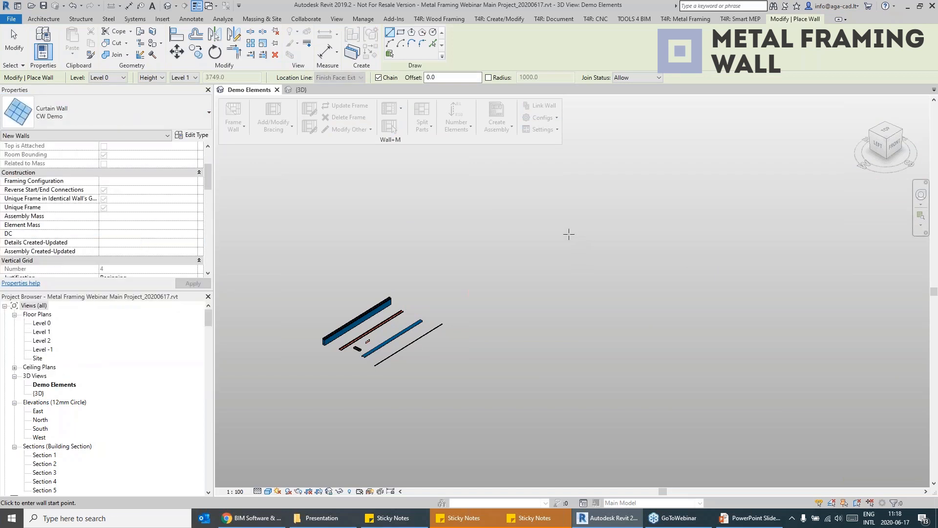
{"action": "left_click", "coordinate": [584, 205]}
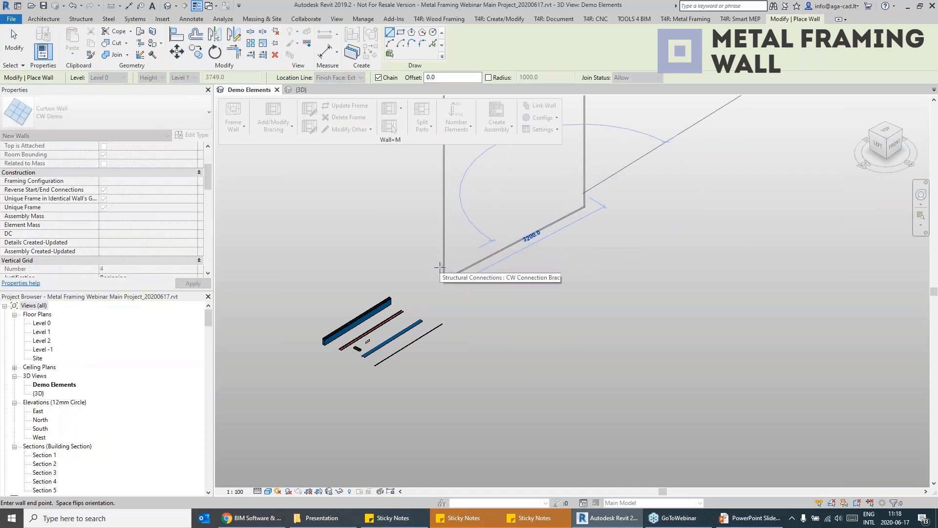
{"action": "left_click", "coordinate": [446, 274]}
{"action": "key", "text": "Escape"}
{"action": "key", "text": "Escape"}
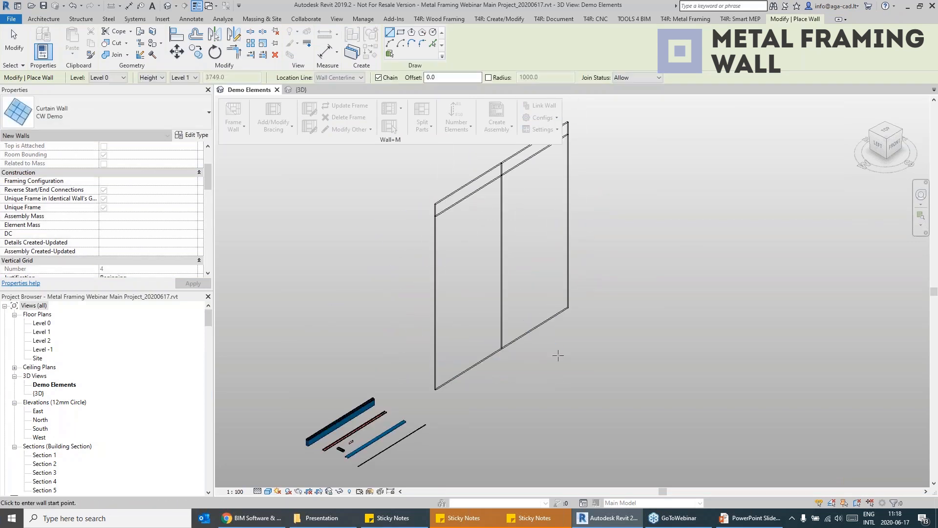
Stretch the CW Demo curtain wall up to a top offset of about 1141 mm and lengthen it to four panels wide.
{"action": "middle_click_drag", "start_coordinate": [623, 199], "coordinate": [592, 275]}
{"action": "left_click", "coordinate": [537, 240]}
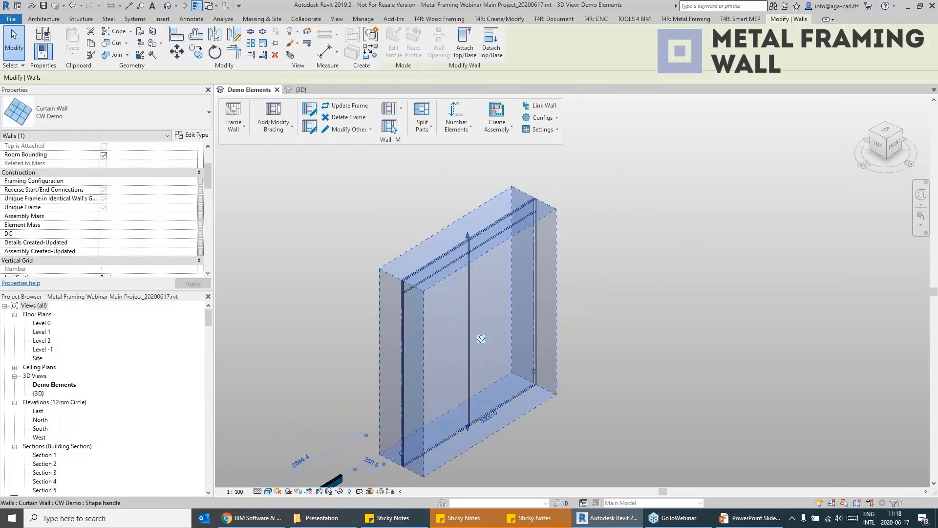
{"action": "left_click_drag", "start_coordinate": [468, 237], "coordinate": [468, 179]}
{"action": "middle_click_drag", "start_coordinate": [547, 360], "coordinate": [533, 347]}
{"action": "left_click_drag", "start_coordinate": [520, 359], "coordinate": [632, 290]}
Generate the metal frame for the enlarged CW Demo curtain wall.
{"action": "scroll", "coordinate": [632, 318], "scroll_direction": "down", "scroll_amount": 3}
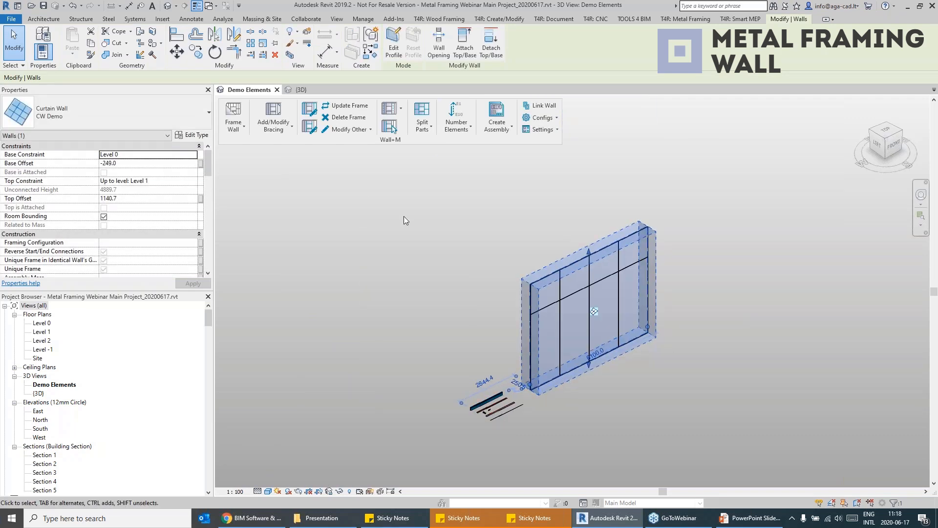
{"action": "left_click", "coordinate": [235, 117]}
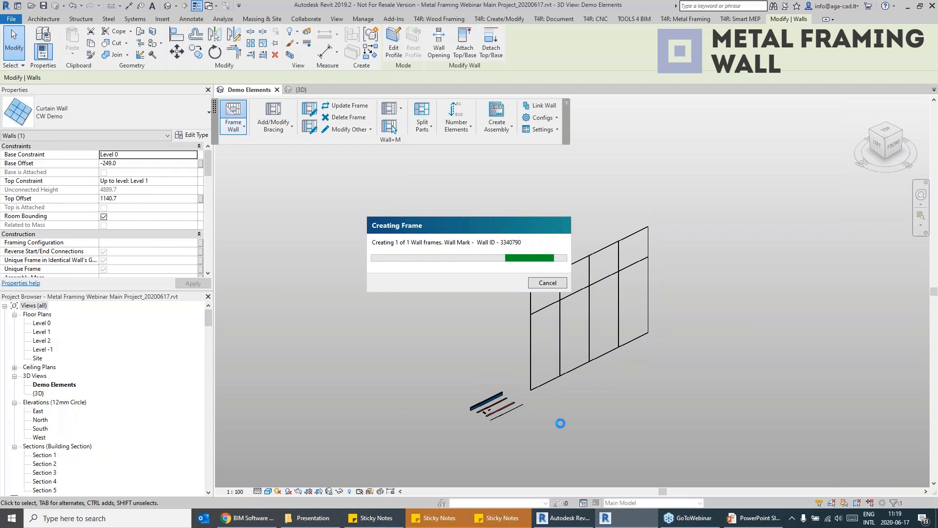
{"action": "left_click_drag", "start_coordinate": [500, 230], "coordinate": [433, 214]}
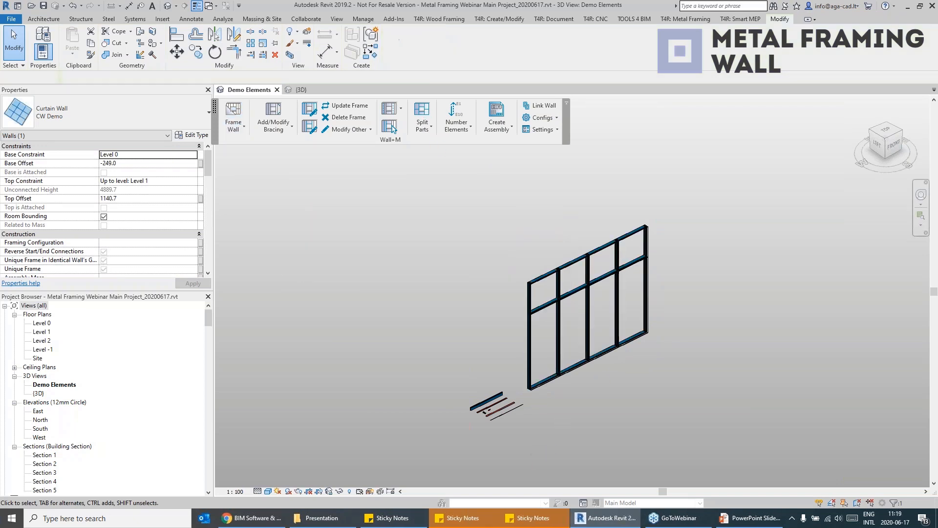
Frame the additional layers of the four-panel CW Demo curtain wall.
{"action": "scroll", "coordinate": [538, 295], "scroll_direction": "up", "scroll_amount": 6}
{"action": "scroll", "coordinate": [549, 329], "scroll_direction": "down", "scroll_amount": 8}
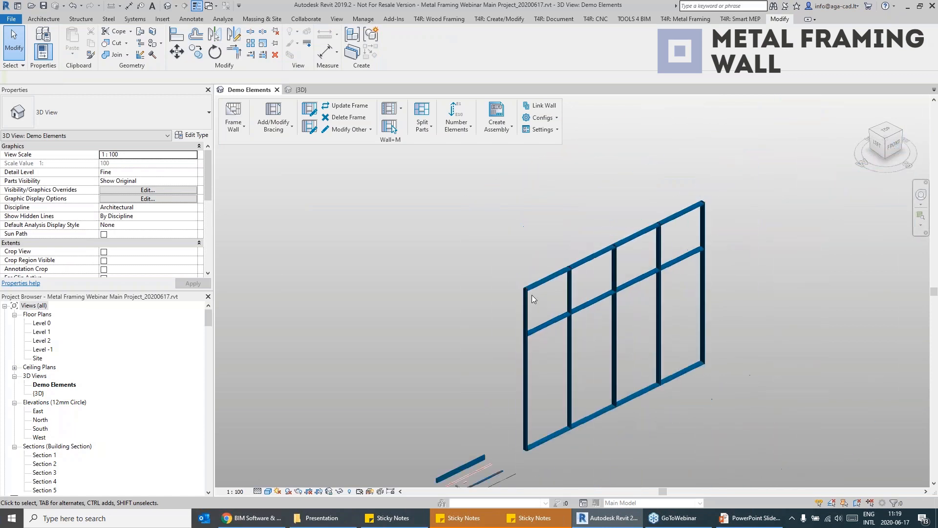
{"action": "left_click", "coordinate": [523, 341]}
{"action": "left_click", "coordinate": [234, 127]}
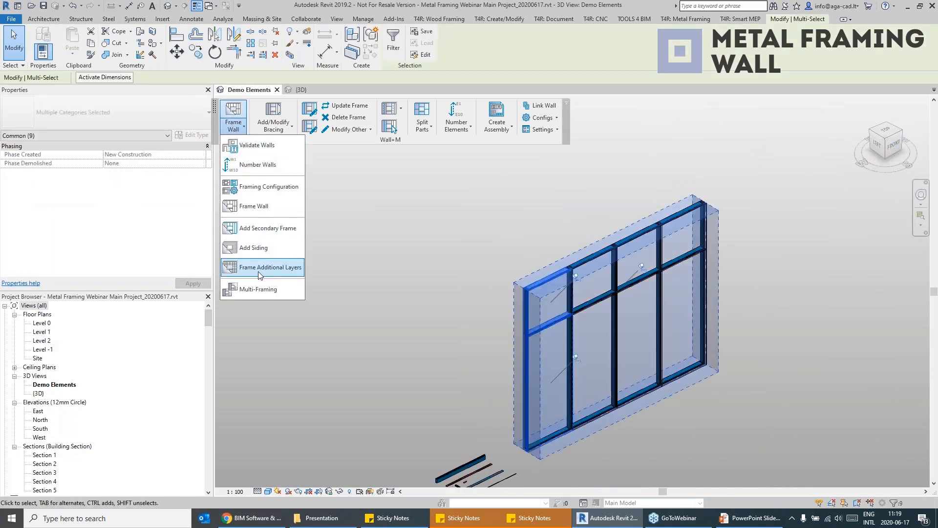
{"action": "left_click", "coordinate": [259, 273]}
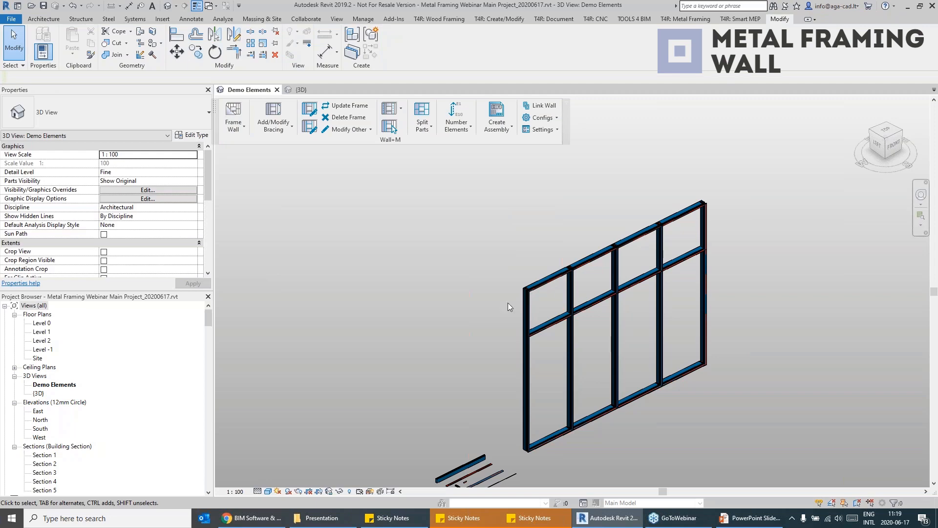
Examine the CW Demo curtain wall's layered profiles at the upper corner and at the transom and mullion joints.
{"action": "scroll", "coordinate": [500, 297], "scroll_direction": "up", "scroll_amount": 10}
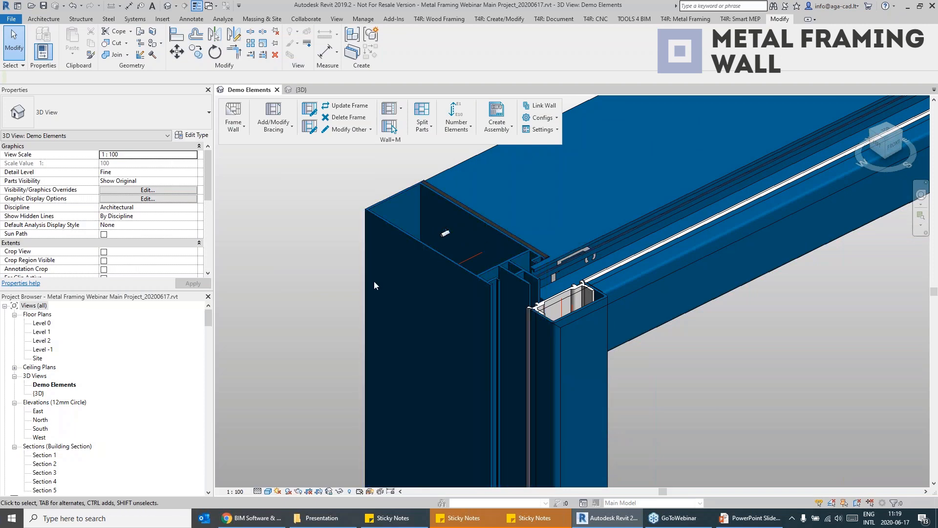
{"action": "scroll", "coordinate": [371, 281], "scroll_direction": "down", "scroll_amount": 10}
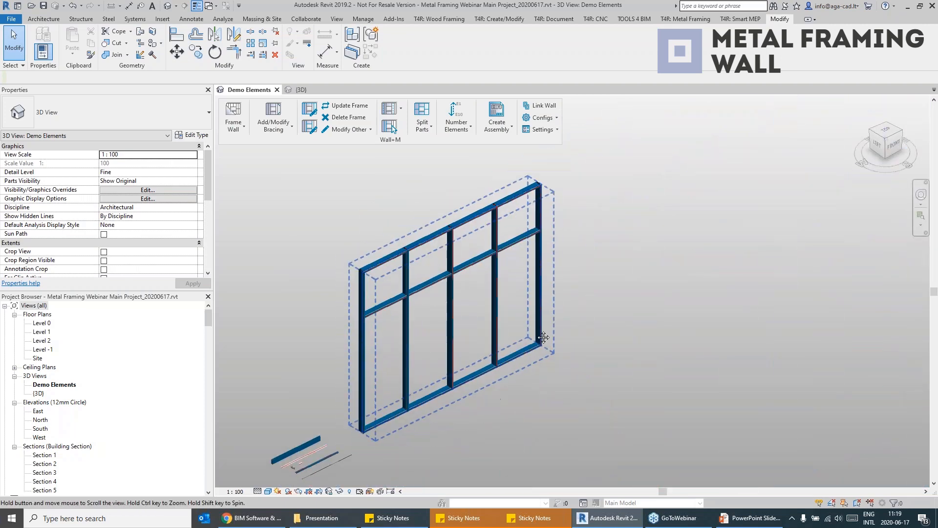
{"action": "scroll", "coordinate": [386, 305], "scroll_direction": "up", "scroll_amount": 2}
{"action": "scroll", "coordinate": [500, 272], "scroll_direction": "up", "scroll_amount": 8}
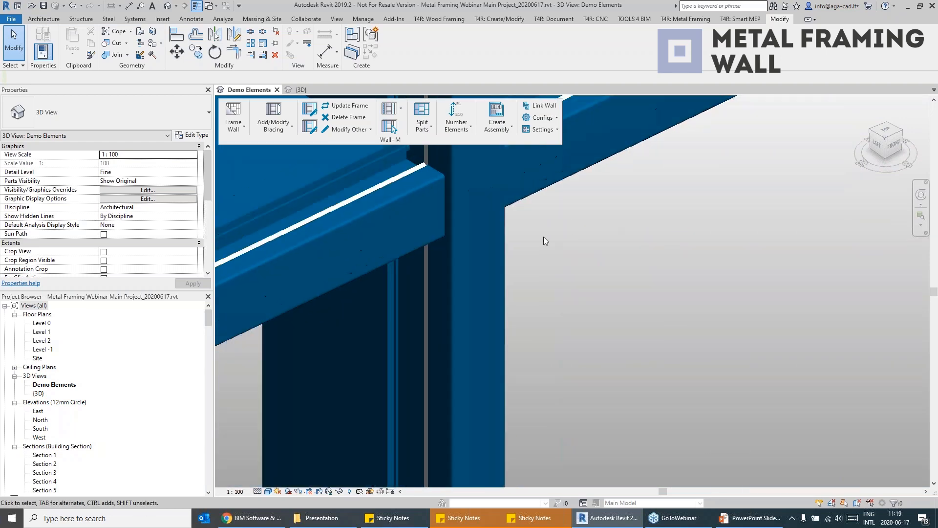
{"action": "scroll", "coordinate": [541, 238], "scroll_direction": "down", "scroll_amount": 12}
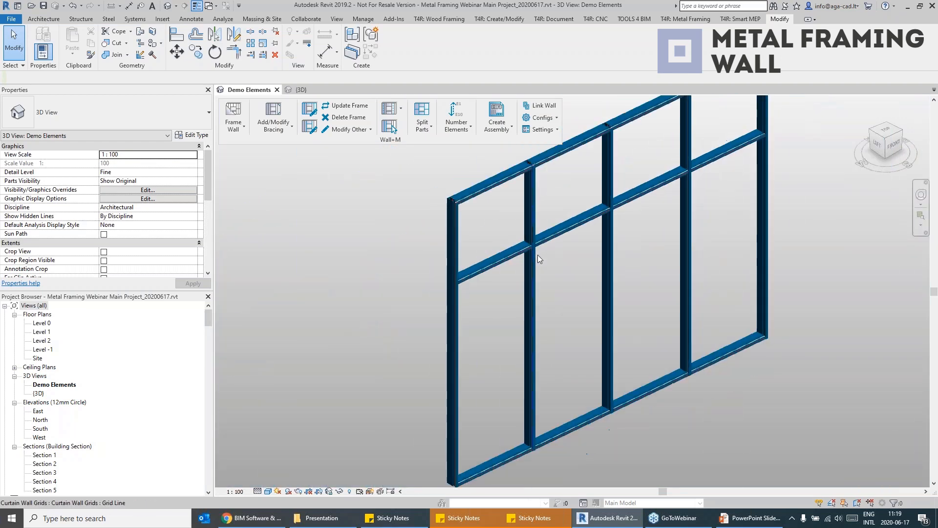
Set the Parts Visibility of the Demo Elements view to Show Parts.
{"action": "scroll", "coordinate": [492, 287], "scroll_direction": "up", "scroll_amount": 5}
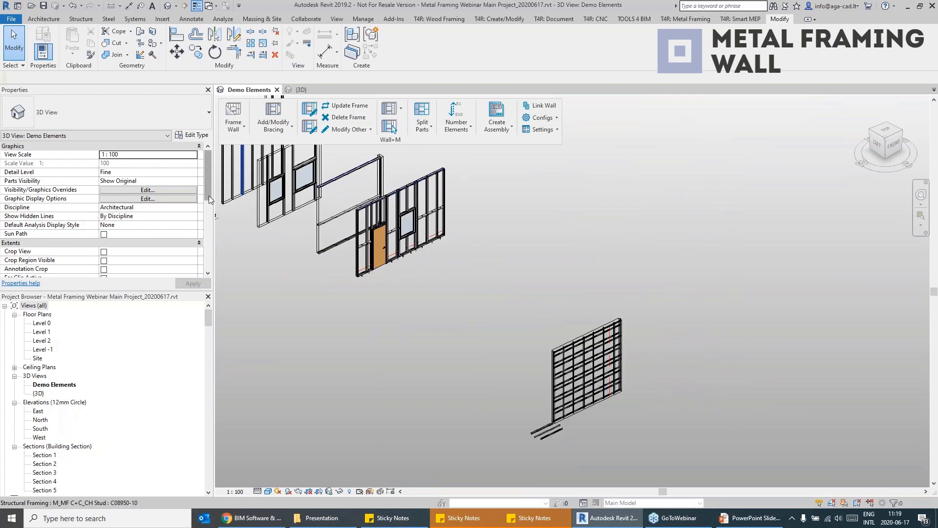
{"action": "left_click", "coordinate": [195, 182]}
{"action": "left_click", "coordinate": [121, 190]}
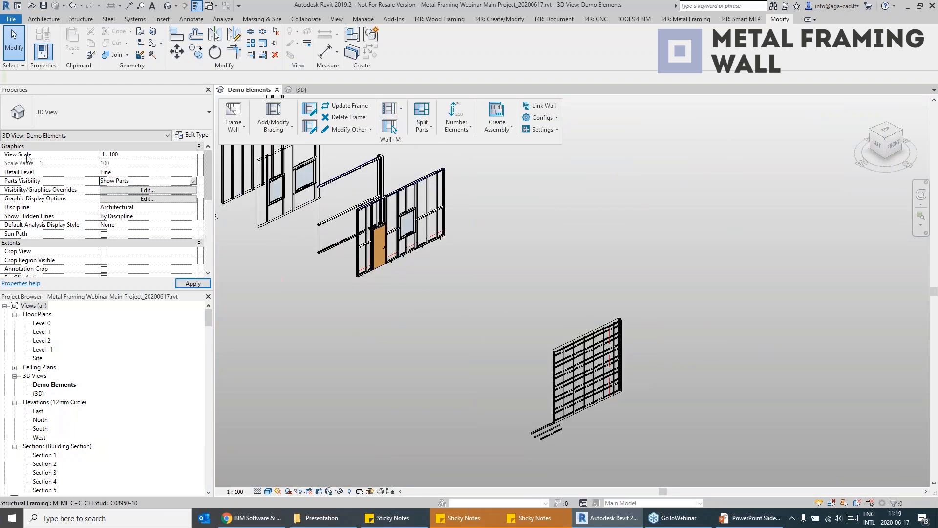
{"action": "middle_click_drag", "start_coordinate": [520, 266], "coordinate": [468, 347], "text": "shift"}
Select a part of one of the demo walls and inspect the wall layers along the upper edge.
{"action": "left_click", "coordinate": [480, 179]}
{"action": "scroll", "coordinate": [418, 196], "scroll_direction": "up", "scroll_amount": 5}
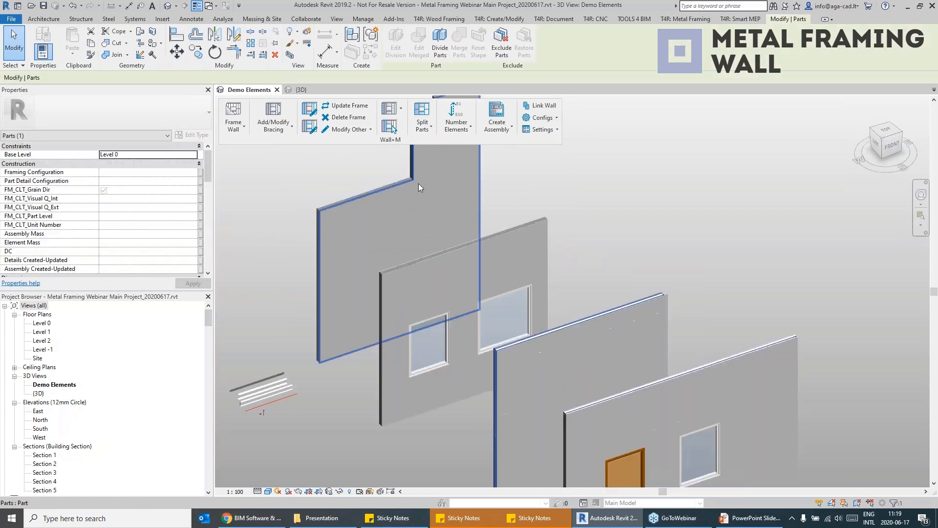
{"action": "scroll", "coordinate": [418, 183], "scroll_direction": "up", "scroll_amount": 8}
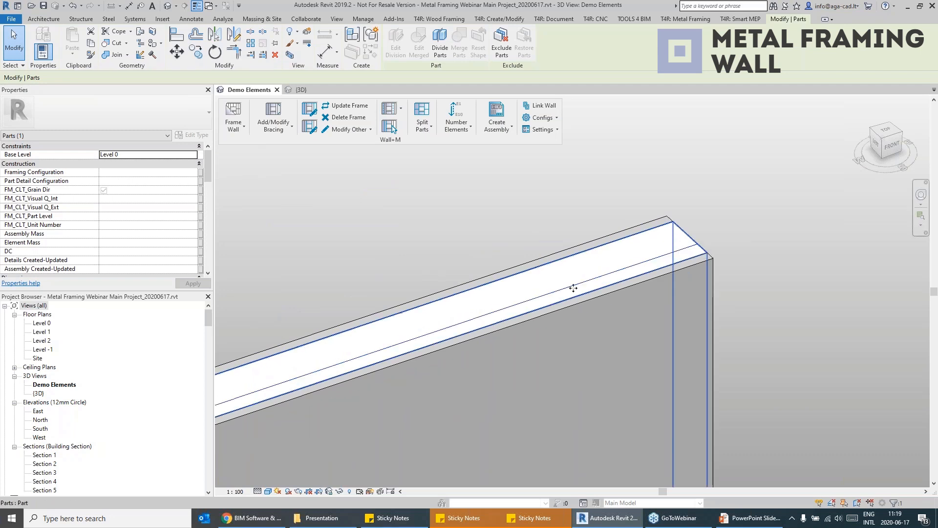
{"action": "scroll", "coordinate": [547, 282], "scroll_direction": "down", "scroll_amount": 1}
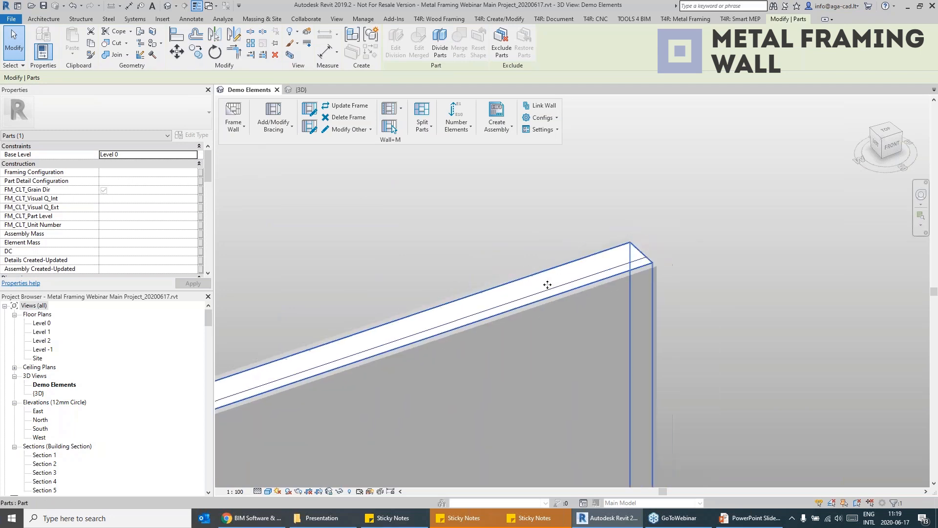
{"action": "scroll", "coordinate": [575, 273], "scroll_direction": "down", "scroll_amount": 3}
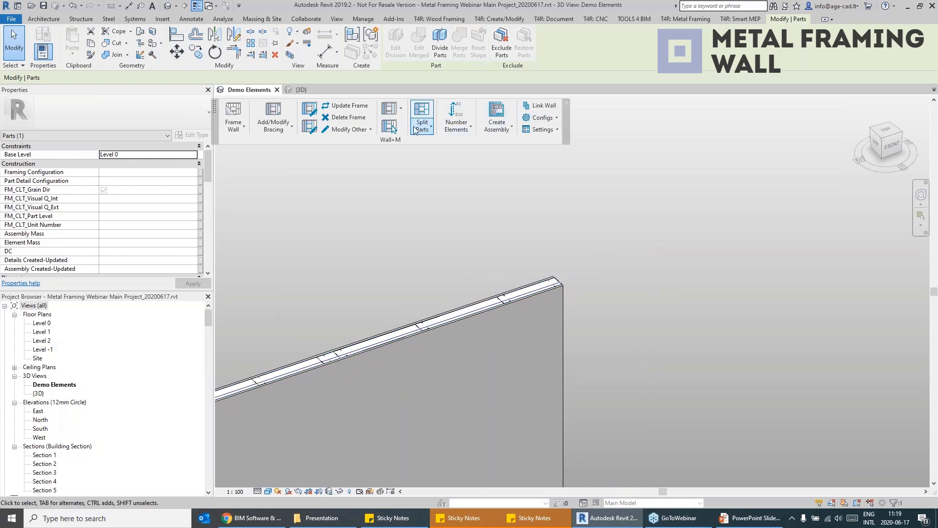
Split the parts of the stud wall with the door and window into sheathing panels.
{"action": "scroll", "coordinate": [454, 271], "scroll_direction": "down", "scroll_amount": 2}
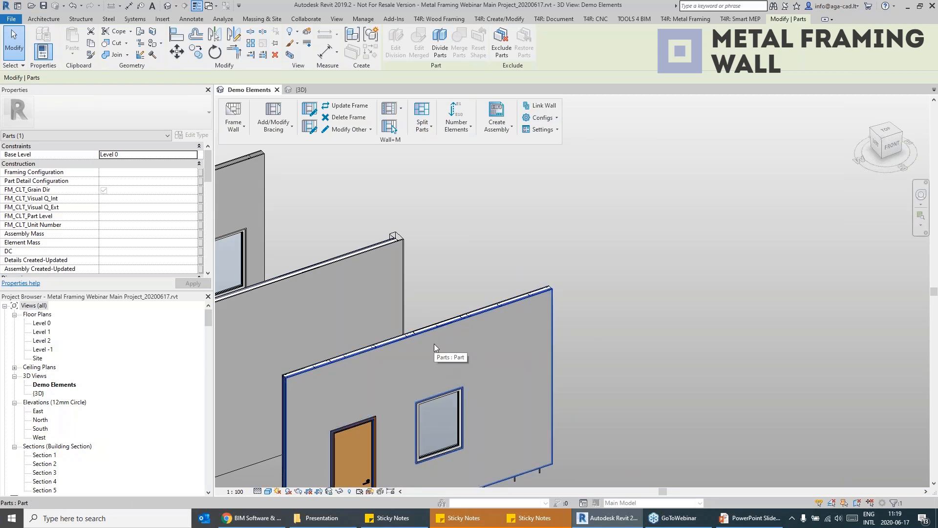
{"action": "middle_click_drag", "start_coordinate": [590, 349], "coordinate": [622, 296]}
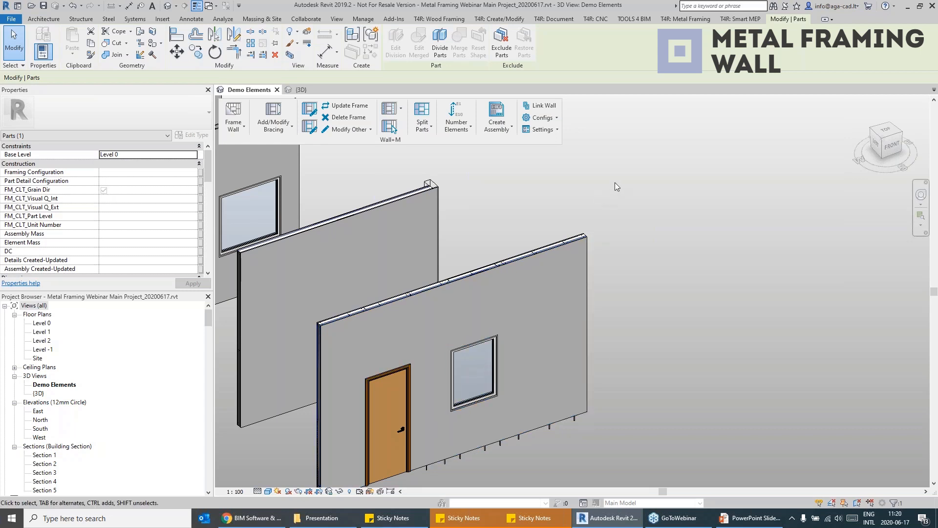
{"action": "left_click", "coordinate": [544, 276]}
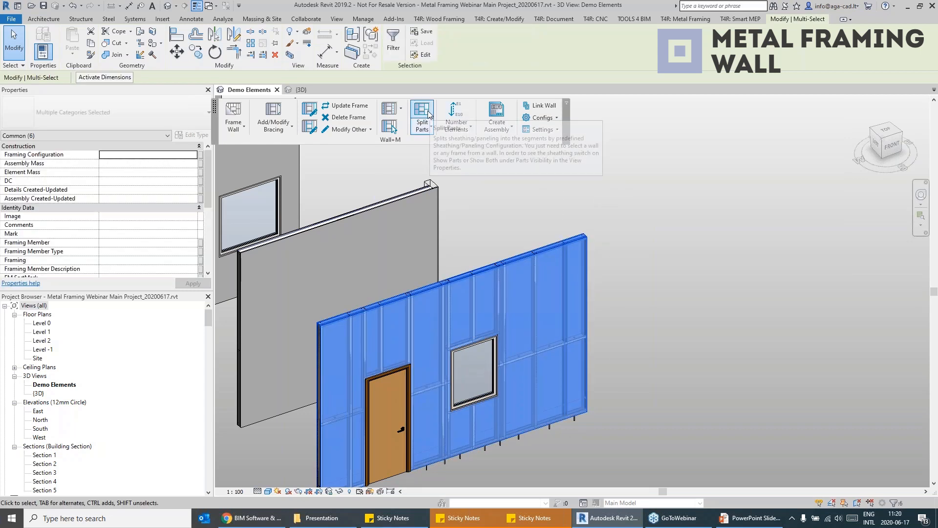
{"action": "left_click", "coordinate": [424, 112]}
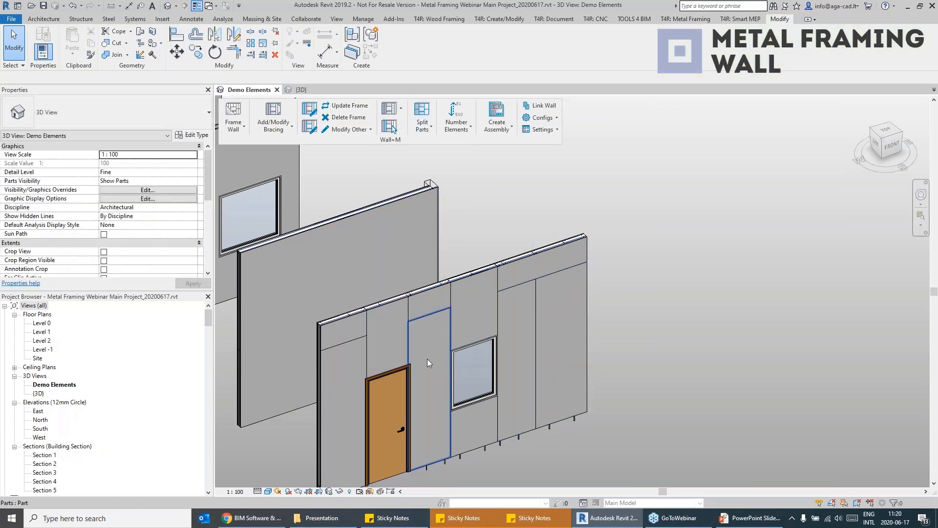
Split the parts of the ventilated facade wall with the blue cladding into panels.
{"action": "scroll", "coordinate": [487, 289], "scroll_direction": "down", "scroll_amount": 3}
{"action": "middle_click_drag", "start_coordinate": [715, 434], "coordinate": [568, 245]}
{"action": "scroll", "coordinate": [473, 391], "scroll_direction": "up", "scroll_amount": 1}
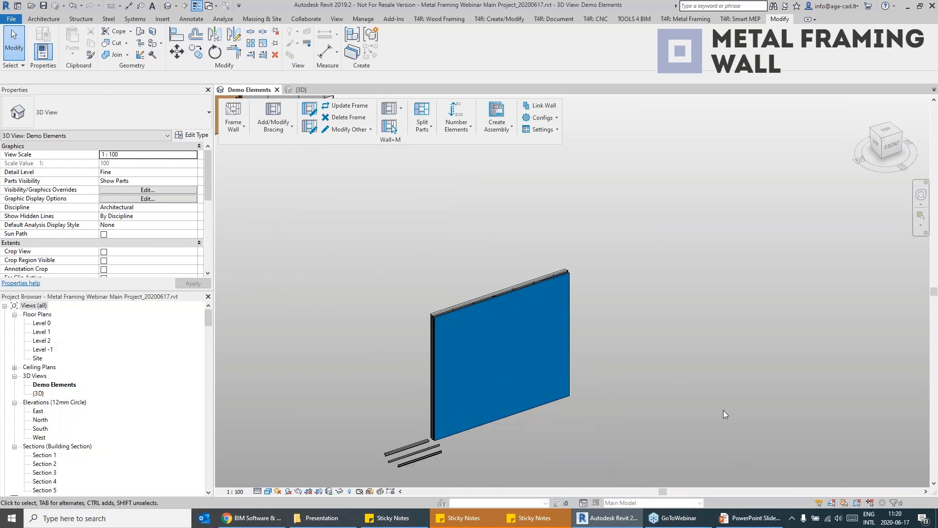
{"action": "left_click", "coordinate": [553, 384]}
{"action": "left_click", "coordinate": [420, 119]}
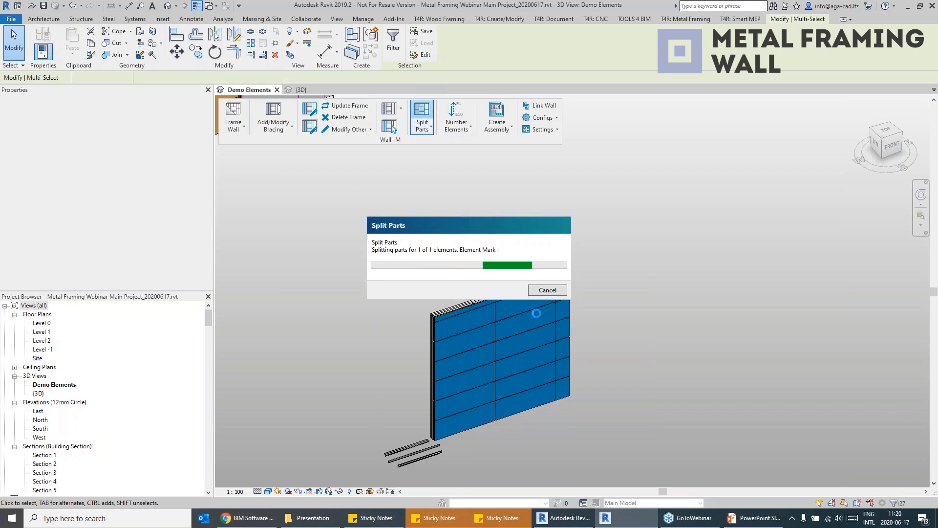
Examine the gap between adjacent facade panels and the profile behind it, including the wall's rear side.
{"action": "scroll", "coordinate": [509, 330], "scroll_direction": "up", "scroll_amount": 5}
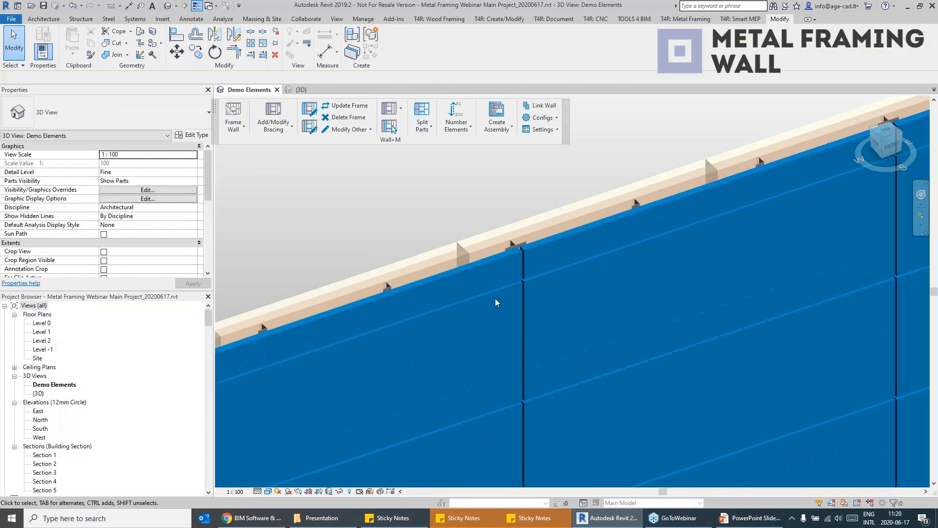
{"action": "left_click", "coordinate": [523, 276]}
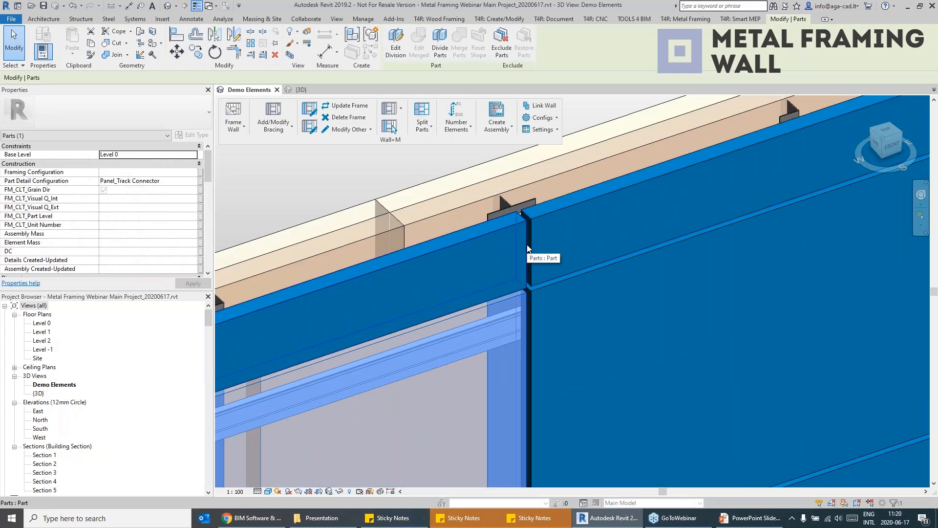
{"action": "scroll", "coordinate": [509, 231], "scroll_direction": "up", "scroll_amount": 4}
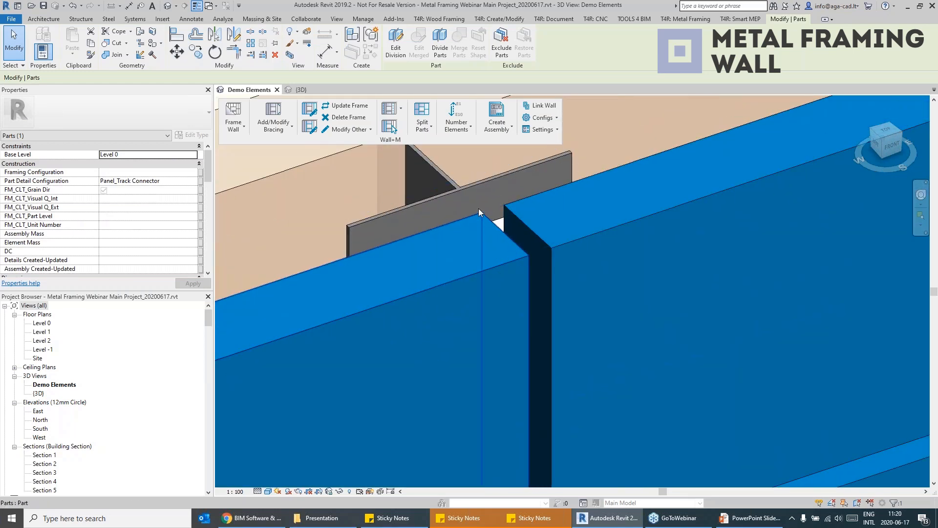
{"action": "scroll", "coordinate": [520, 248], "scroll_direction": "down", "scroll_amount": 8}
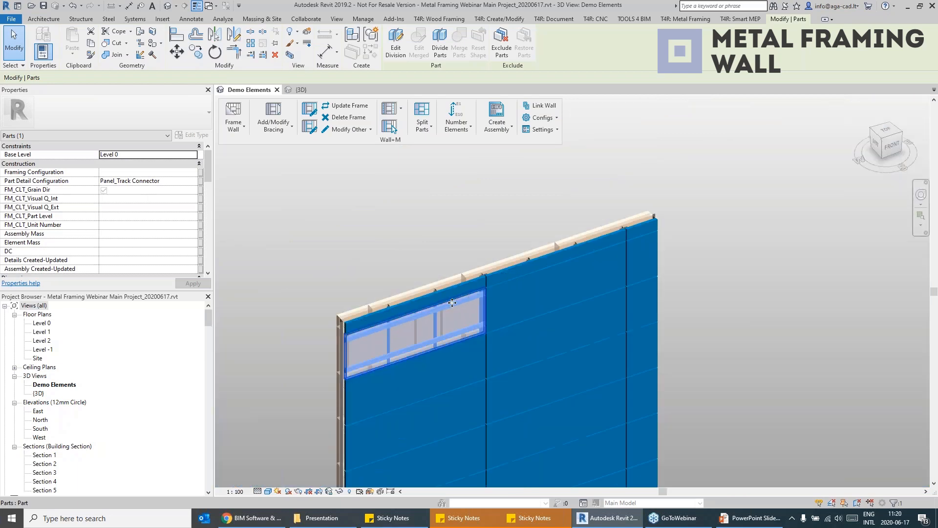
{"action": "middle_click_drag", "start_coordinate": [518, 244], "coordinate": [440, 220], "text": "shift"}
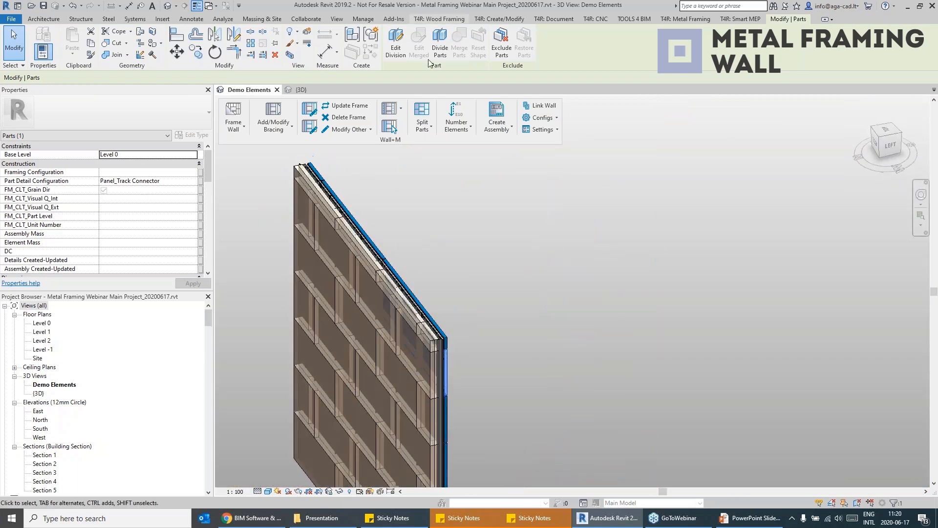
Review the gap and division profile options of the Panel 600x1800 paneling configuration, leaving its settings as they are.
{"action": "left_click", "coordinate": [422, 128]}
{"action": "left_click", "coordinate": [454, 228]}
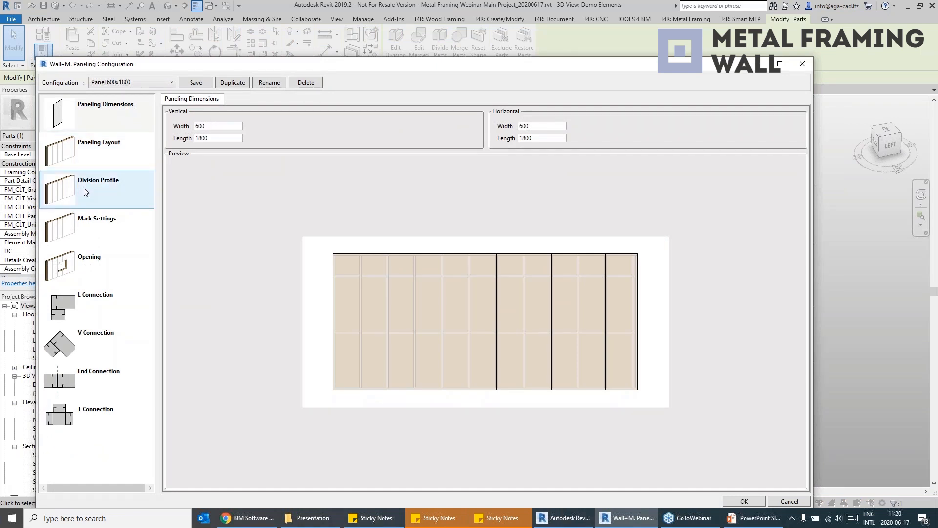
{"action": "left_click", "coordinate": [84, 191]}
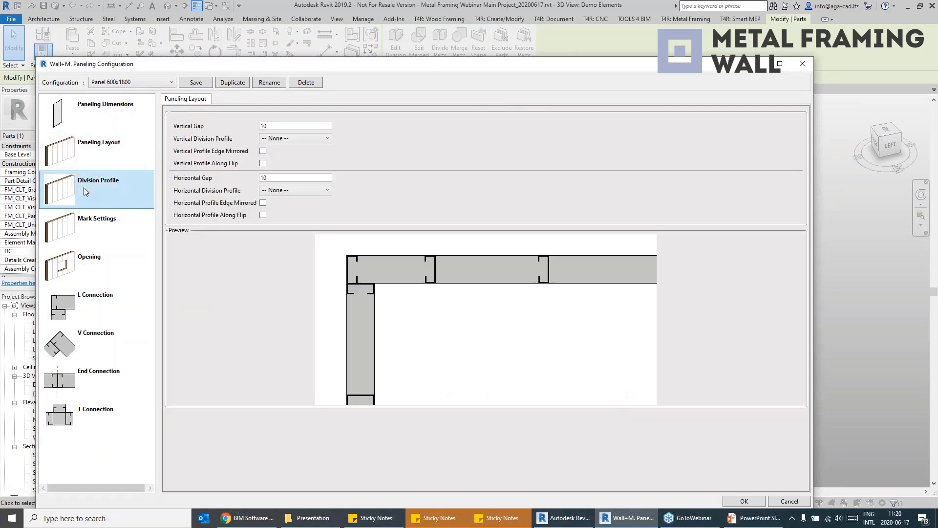
{"action": "left_click", "coordinate": [293, 138]}
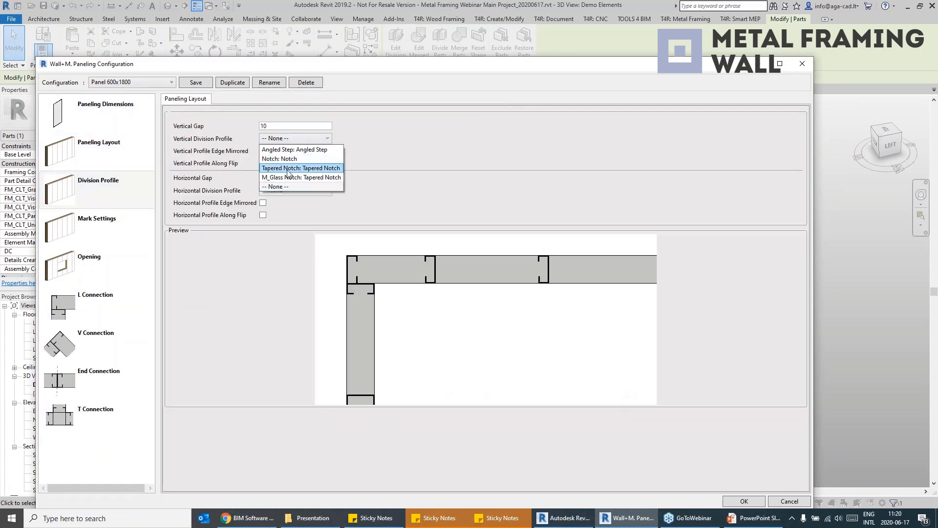
{"action": "left_click", "coordinate": [422, 153]}
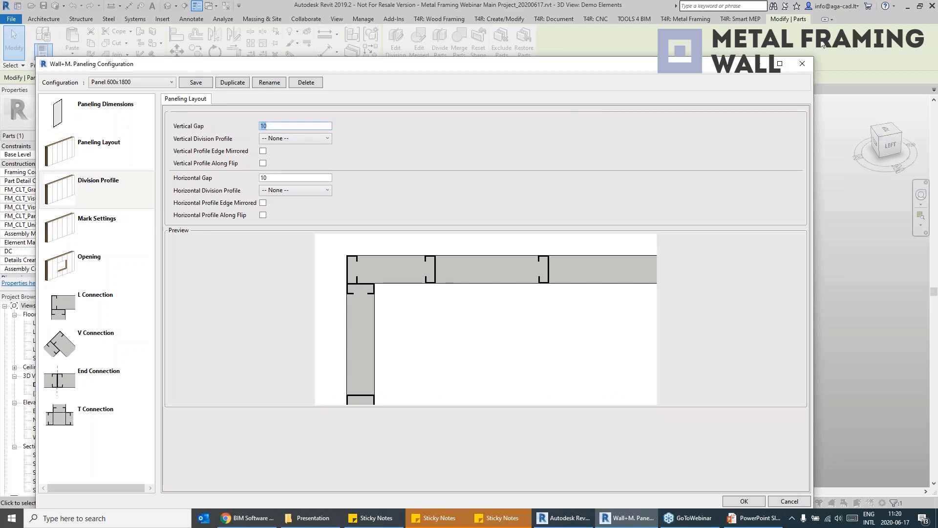
{"action": "left_click", "coordinate": [802, 65]}
Inspect the split insulation parts on the rear of the facade wall at its lower corner and side edge.
{"action": "scroll", "coordinate": [530, 260], "scroll_direction": "down", "scroll_amount": 3}
{"action": "middle_click_drag", "start_coordinate": [496, 276], "coordinate": [543, 283], "text": "shift"}
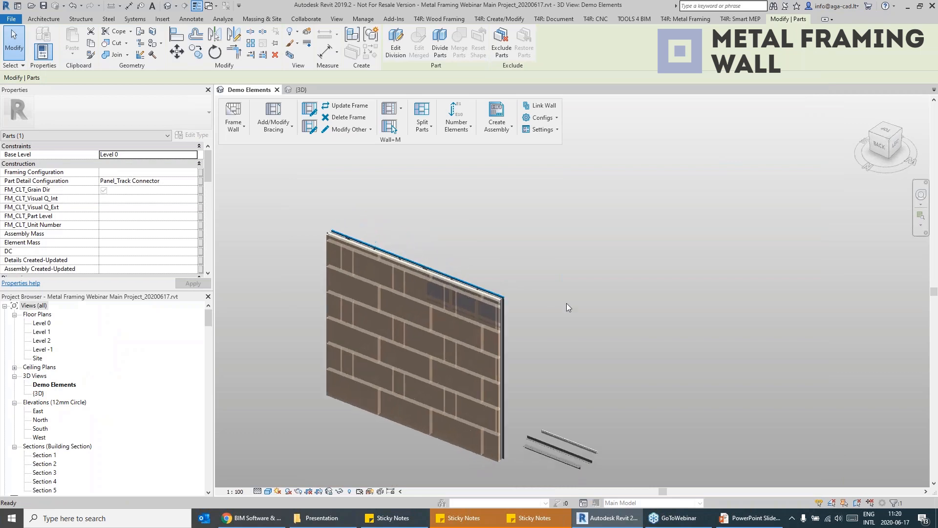
{"action": "scroll", "coordinate": [460, 485], "scroll_direction": "up", "scroll_amount": 5}
{"action": "left_click", "coordinate": [497, 454]}
{"action": "middle_click_drag", "start_coordinate": [496, 455], "coordinate": [585, 337], "text": "shift"}
{"action": "scroll", "coordinate": [410, 393], "scroll_direction": "up", "scroll_amount": 5}
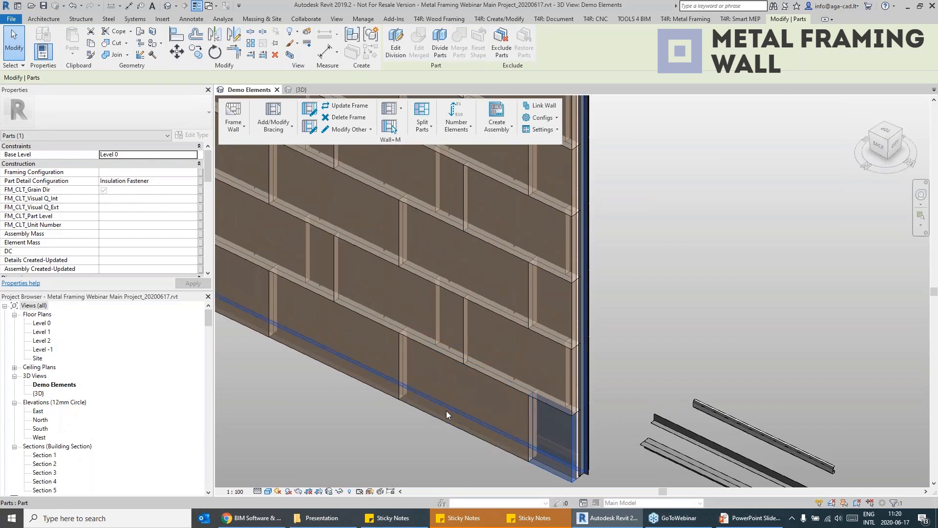
{"action": "left_click", "coordinate": [379, 338]}
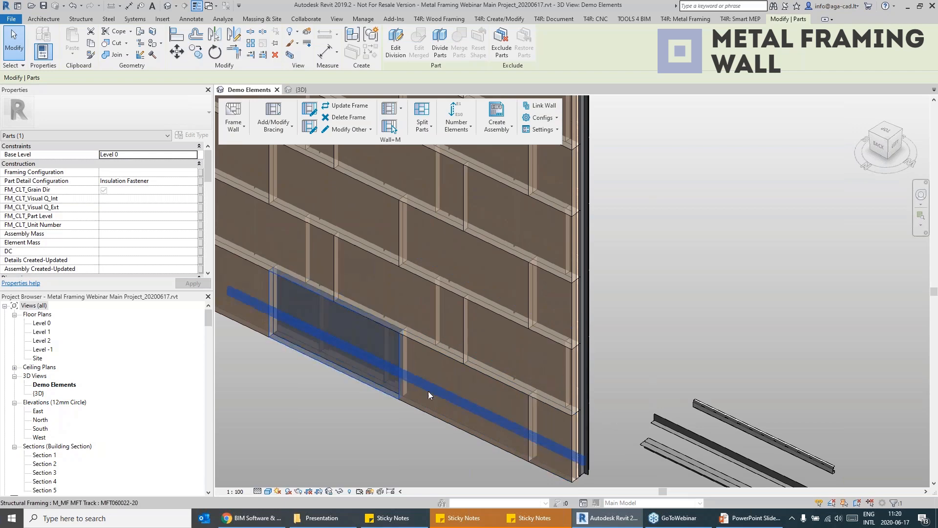
{"action": "middle_click_drag", "start_coordinate": [543, 388], "coordinate": [461, 395], "text": "shift"}
{"action": "scroll", "coordinate": [413, 374], "scroll_direction": "up", "scroll_amount": 5}
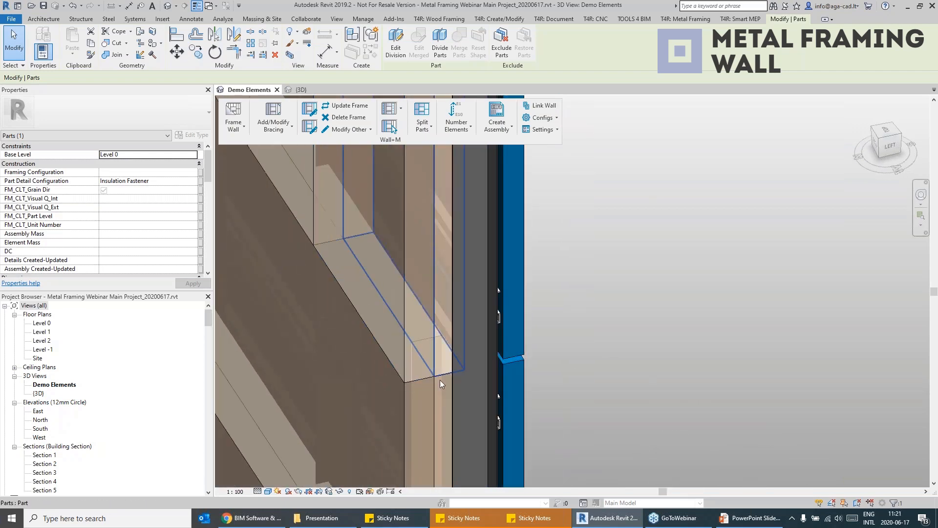
Select the facade wall's undivided layer part and compare its extent with the insulation pieces, clearing the selection to finish.
{"action": "scroll", "coordinate": [438, 397], "scroll_direction": "down", "scroll_amount": 3}
{"action": "middle_click_drag", "start_coordinate": [399, 416], "coordinate": [471, 422], "text": "shift"}
{"action": "left_click", "coordinate": [447, 417]}
{"action": "scroll", "coordinate": [438, 407], "scroll_direction": "down", "scroll_amount": 3}
{"action": "middle_click_drag", "start_coordinate": [558, 435], "coordinate": [481, 383], "text": "shift"}
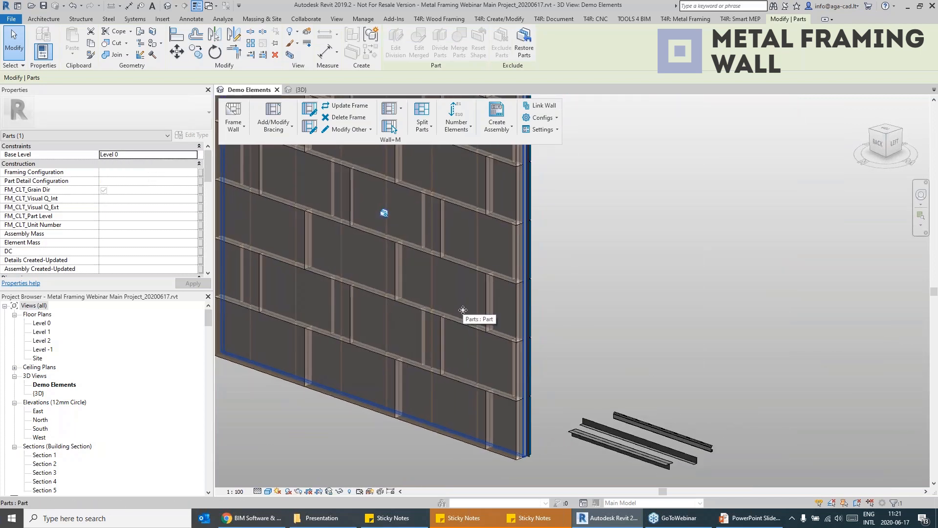
{"action": "left_click", "coordinate": [568, 307]}
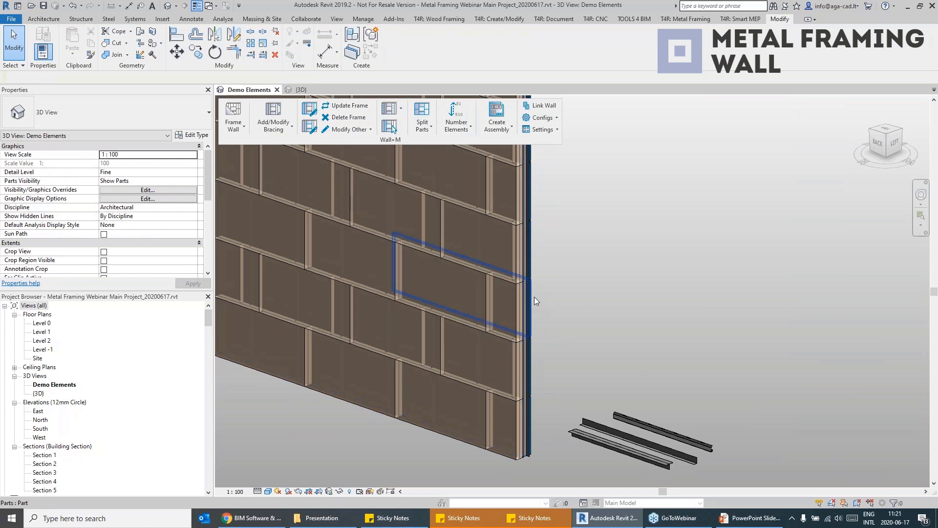
Float the Smart Connections tools over the model view, directly below the Wall+M tools.
{"action": "scroll", "coordinate": [535, 298], "scroll_direction": "down", "scroll_amount": 5}
{"action": "scroll", "coordinate": [405, 267], "scroll_direction": "up", "scroll_amount": 6}
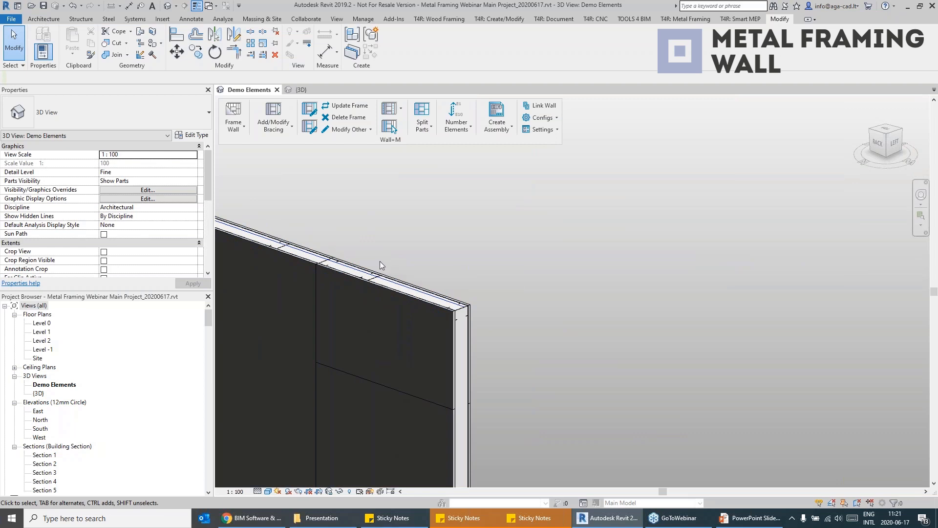
{"action": "scroll", "coordinate": [281, 261], "scroll_direction": "up", "scroll_amount": 3}
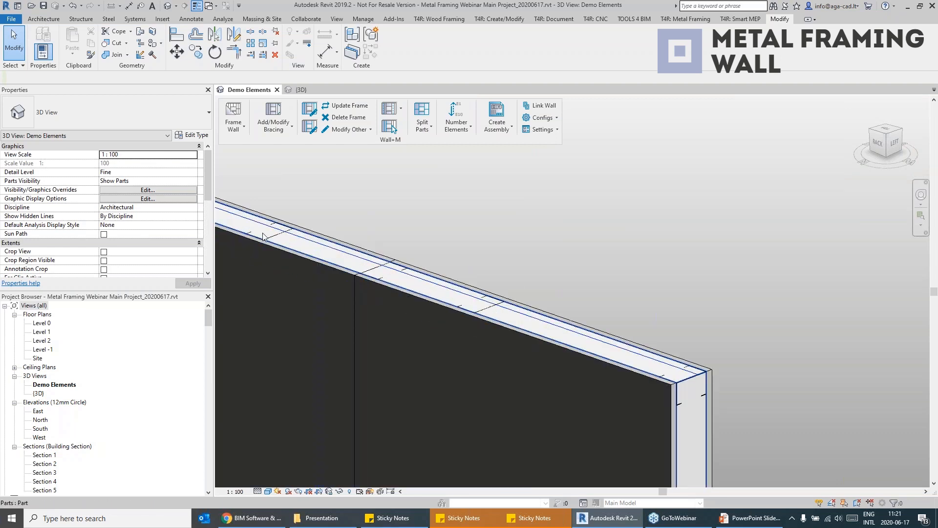
{"action": "scroll", "coordinate": [356, 257], "scroll_direction": "down", "scroll_amount": 8}
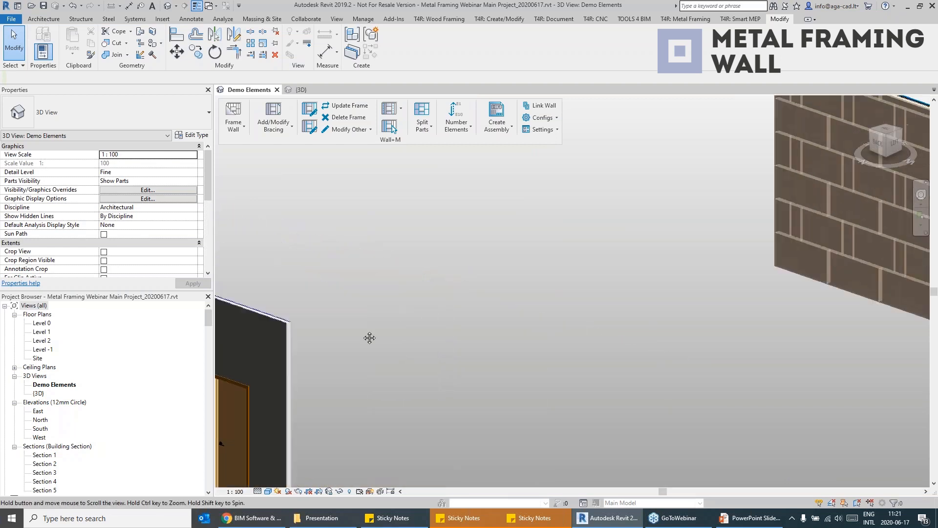
{"action": "scroll", "coordinate": [387, 309], "scroll_direction": "down", "scroll_amount": 2}
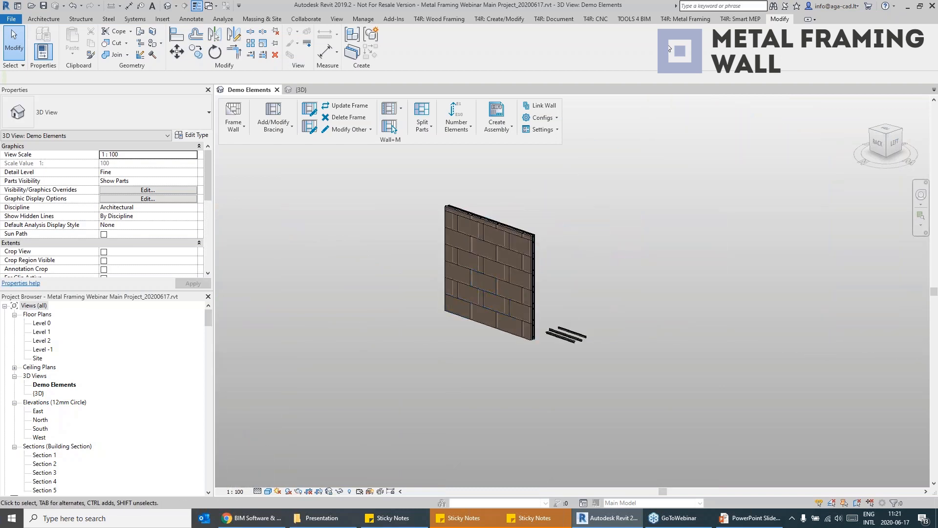
{"action": "scroll", "coordinate": [552, 292], "scroll_direction": "up", "scroll_amount": 4}
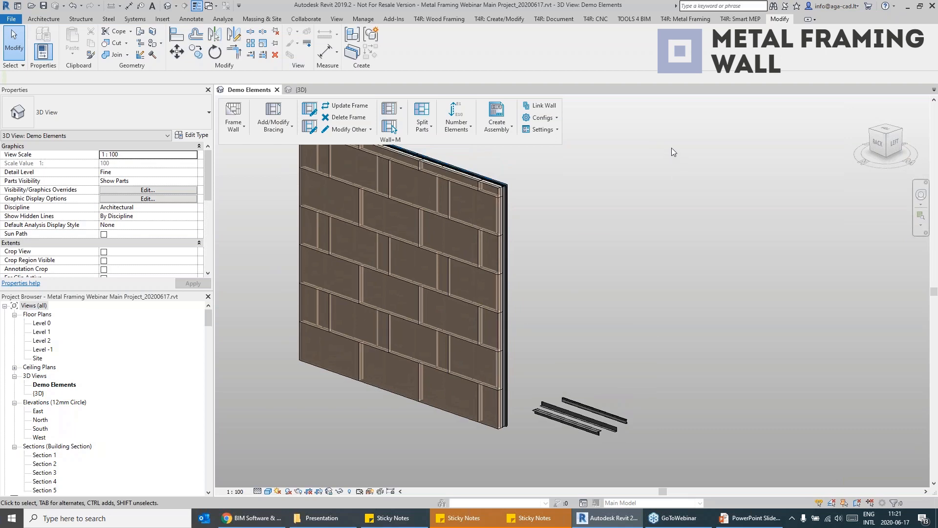
{"action": "left_click", "coordinate": [492, 18]}
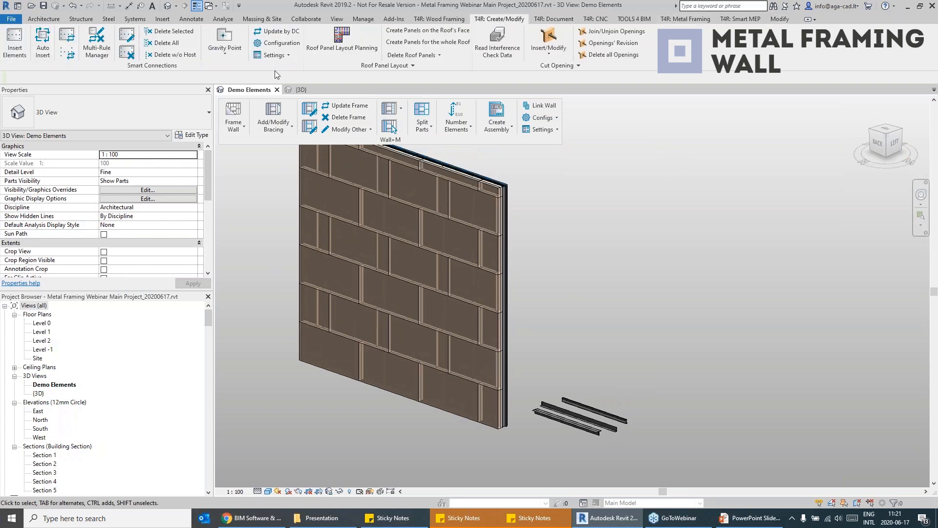
{"action": "left_click_drag", "start_coordinate": [189, 64], "coordinate": [404, 184]}
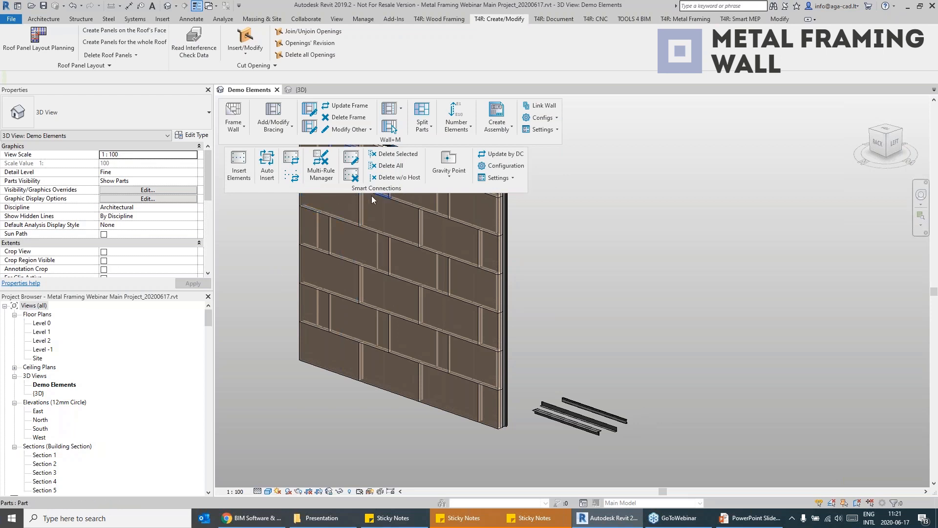
Insert Insulation Fastener details into two adjacent insulation parts in the facade wall's lowest row, reviewing the configuration's Point Based on Side Face settings first.
{"action": "left_click", "coordinate": [456, 416]}
{"action": "left_click", "coordinate": [398, 360], "text": "ctrl"}
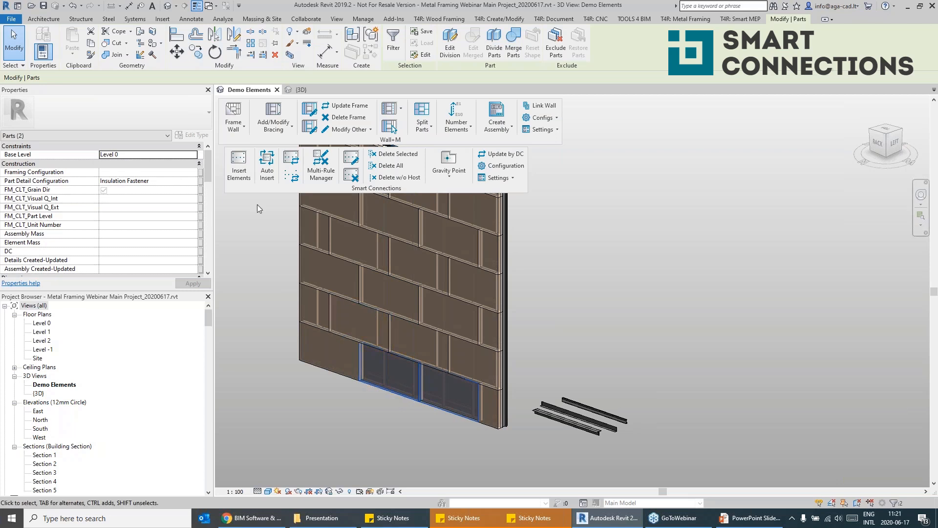
{"action": "left_click", "coordinate": [239, 179]}
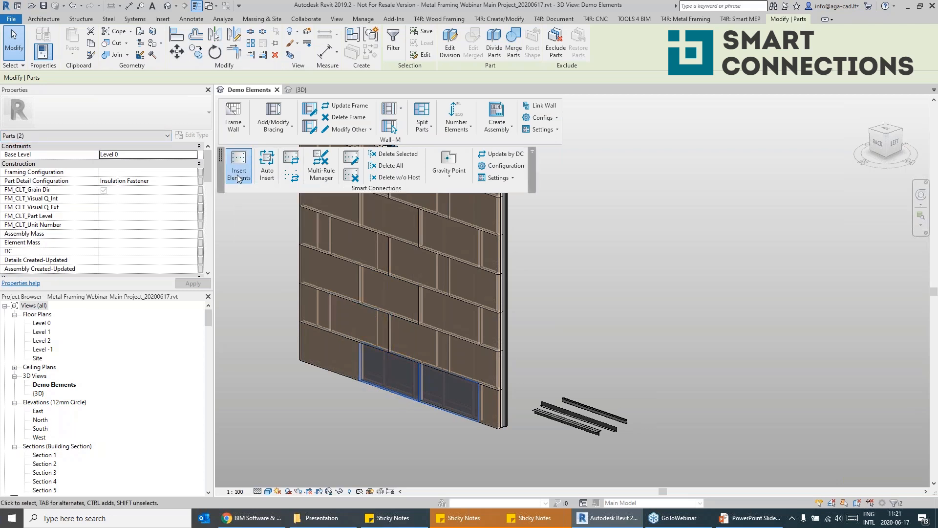
{"action": "left_click", "coordinate": [349, 240]}
{"action": "left_click", "coordinate": [350, 240]}
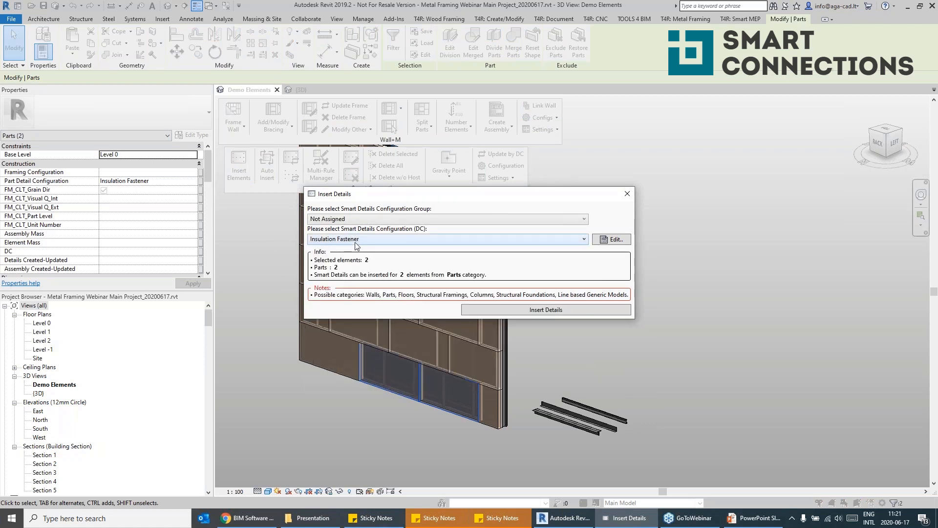
{"action": "left_click", "coordinate": [614, 240]}
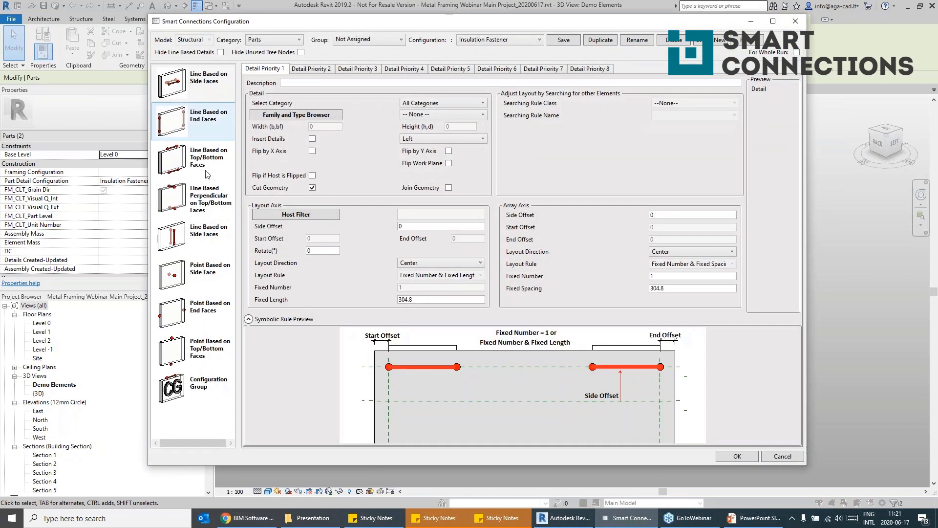
{"action": "left_click", "coordinate": [219, 274]}
{"action": "left_click_drag", "start_coordinate": [557, 23], "coordinate": [408, 14]}
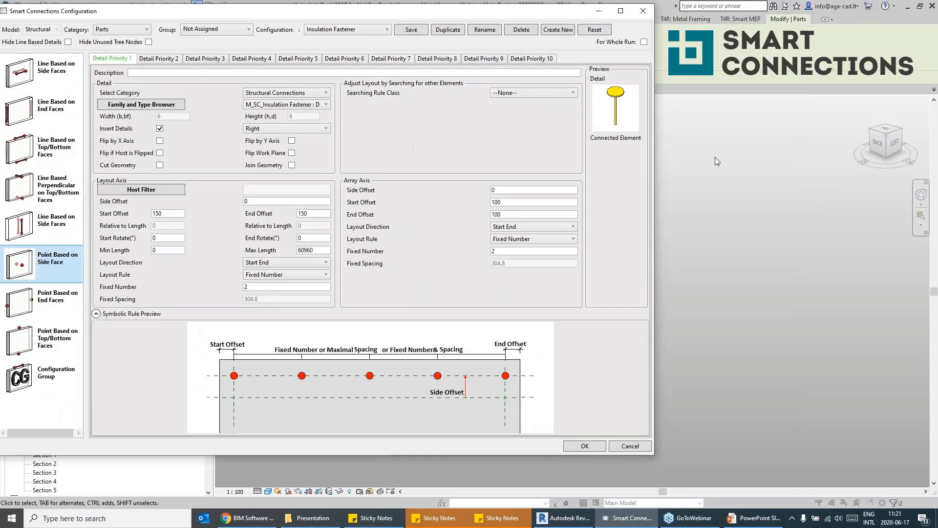
{"action": "left_click", "coordinate": [587, 446]}
{"action": "left_click", "coordinate": [531, 311]}
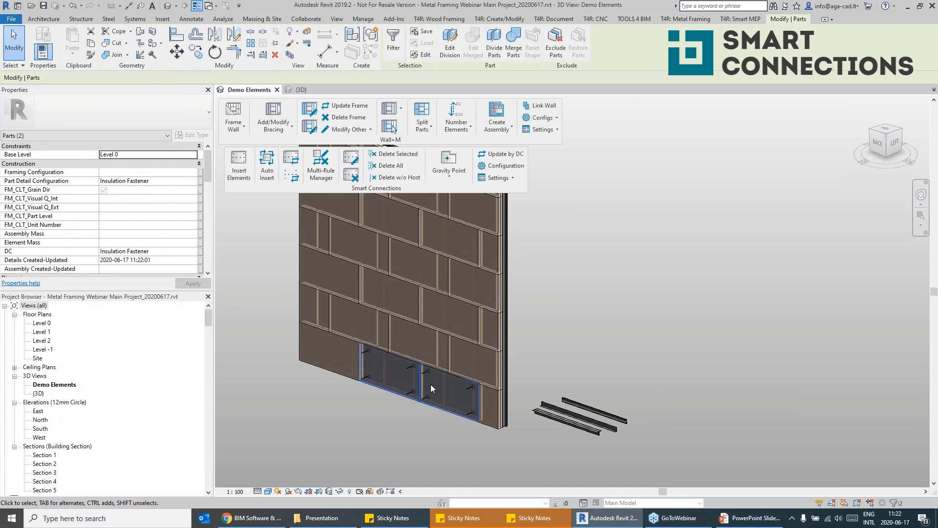
Inspect the inserted fasteners from the side and check the Part Detail Configuration assigned to an insulation part and to a facade panel.
{"action": "middle_click_drag", "start_coordinate": [620, 342], "coordinate": [604, 374], "text": "shift"}
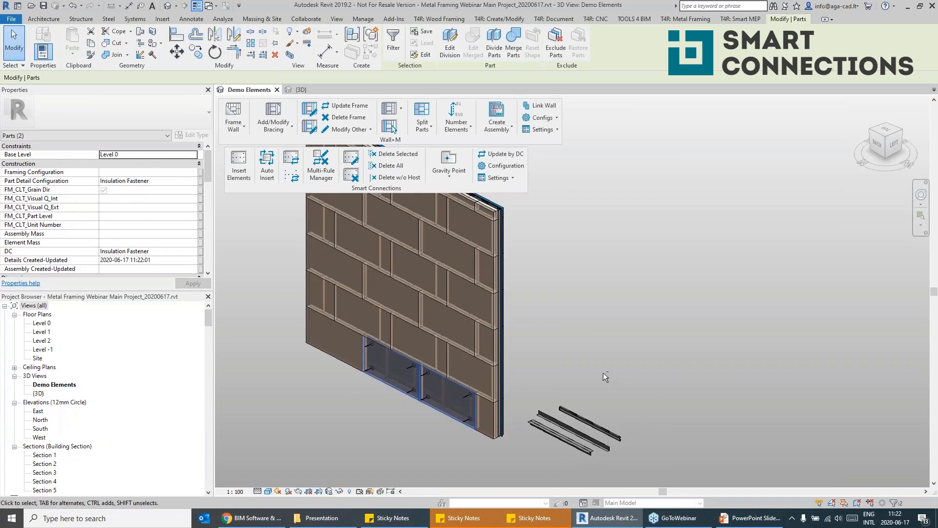
{"action": "middle_click_drag", "start_coordinate": [454, 416], "coordinate": [489, 421], "text": "shift"}
{"action": "left_click", "coordinate": [522, 419]}
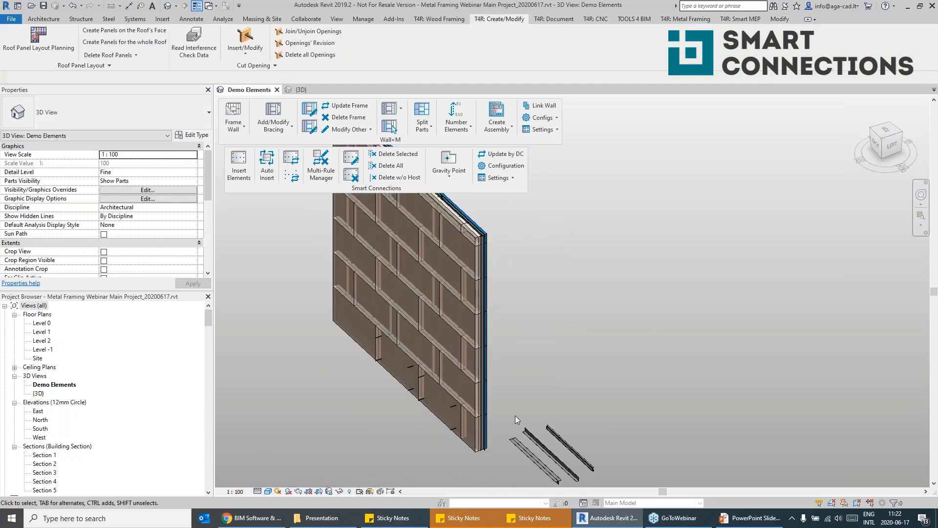
{"action": "scroll", "coordinate": [504, 442], "scroll_direction": "up", "scroll_amount": 3}
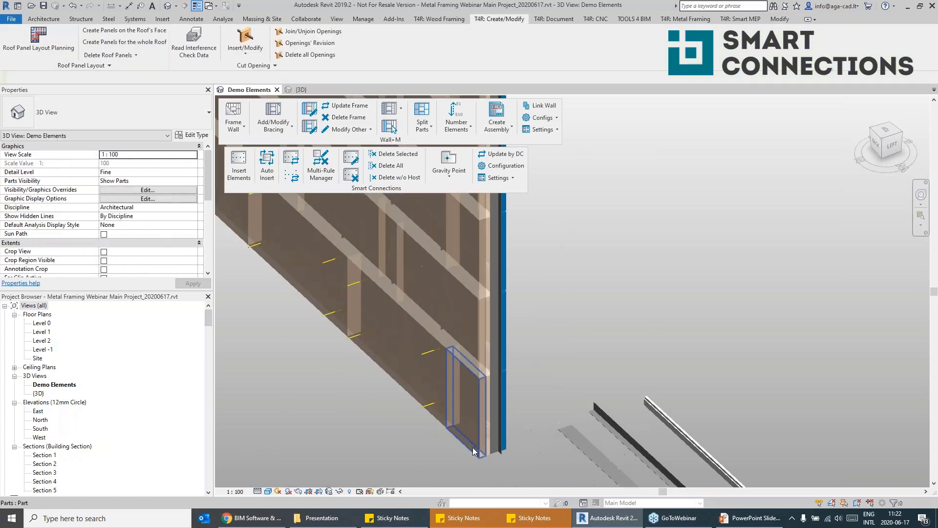
{"action": "left_click", "coordinate": [477, 311]}
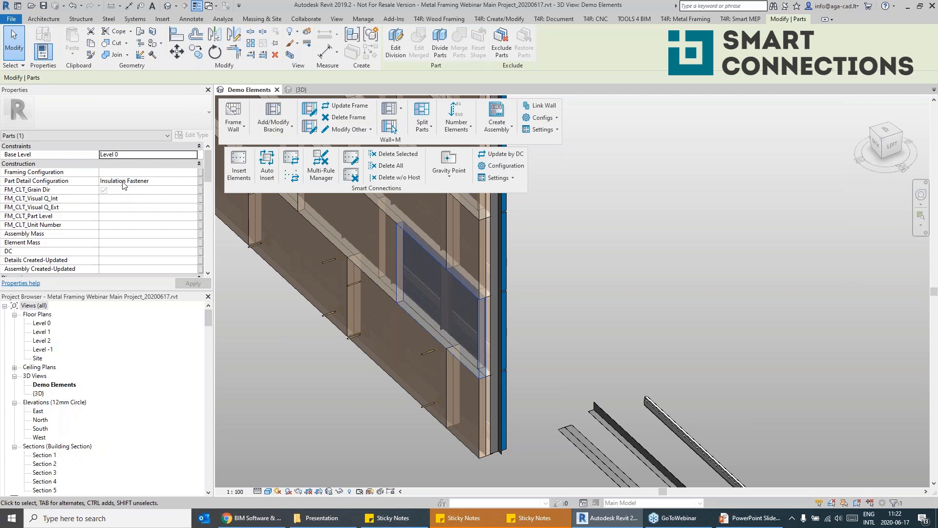
{"action": "left_click", "coordinate": [538, 231]}
{"action": "left_click", "coordinate": [508, 229]}
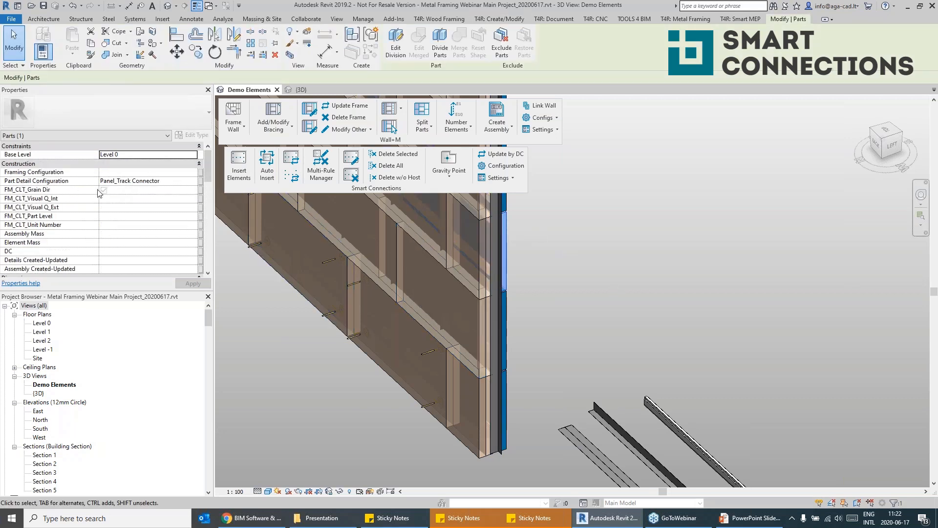
{"action": "left_click", "coordinate": [603, 267]}
Open the Level 0 floor plan and bring the demo facade wall into close view.
{"action": "double_click", "coordinate": [42, 323]}
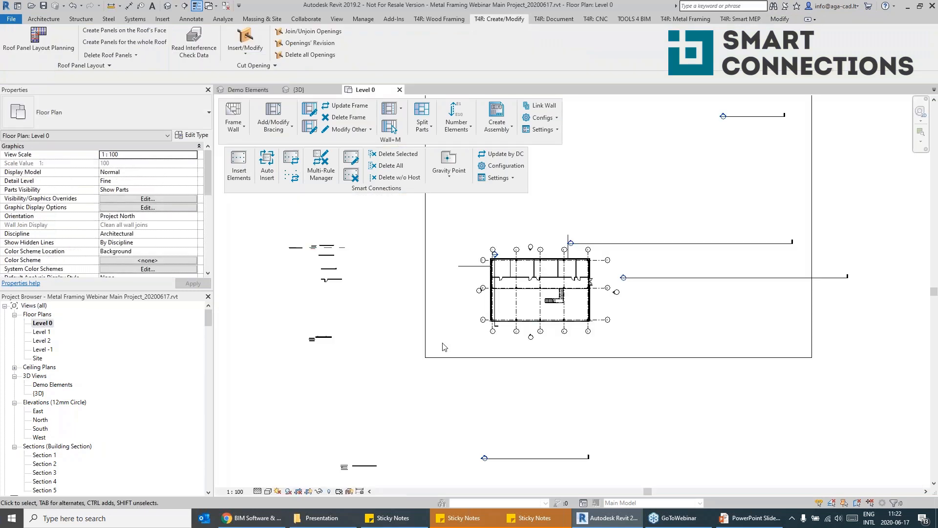
{"action": "middle_click_drag", "start_coordinate": [299, 343], "coordinate": [406, 339]}
{"action": "scroll", "coordinate": [419, 330], "scroll_direction": "up", "scroll_amount": 6}
{"action": "scroll", "coordinate": [533, 351], "scroll_direction": "up", "scroll_amount": 3}
{"action": "middle_click_drag", "start_coordinate": [558, 380], "coordinate": [556, 313]}
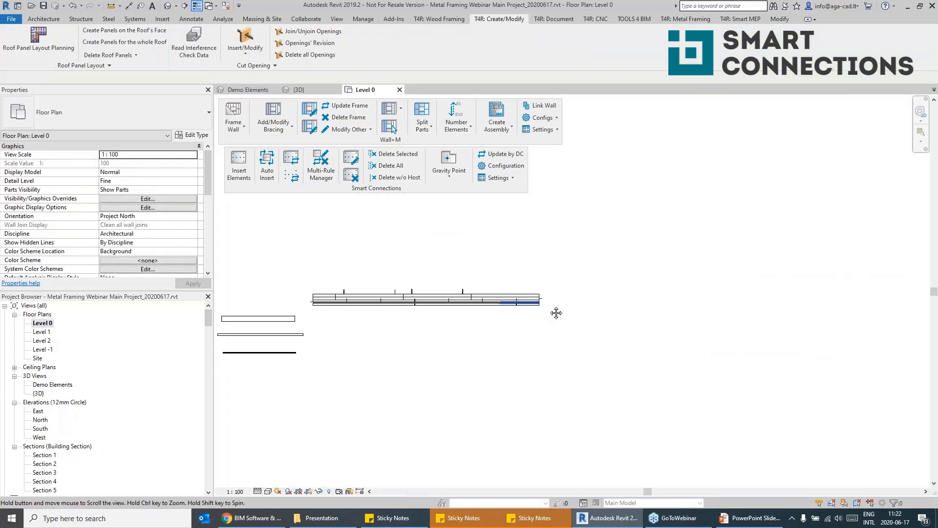
Draw a 4000 mm Exterior Concrete Wall against the facade's insulation face, using Finish Face: Exterior as the location line.
{"action": "key", "text": "w"}
{"action": "key", "text": "a"}
{"action": "left_click", "coordinate": [130, 115]}
{"action": "scroll", "coordinate": [74, 248], "scroll_direction": "up", "scroll_amount": 10}
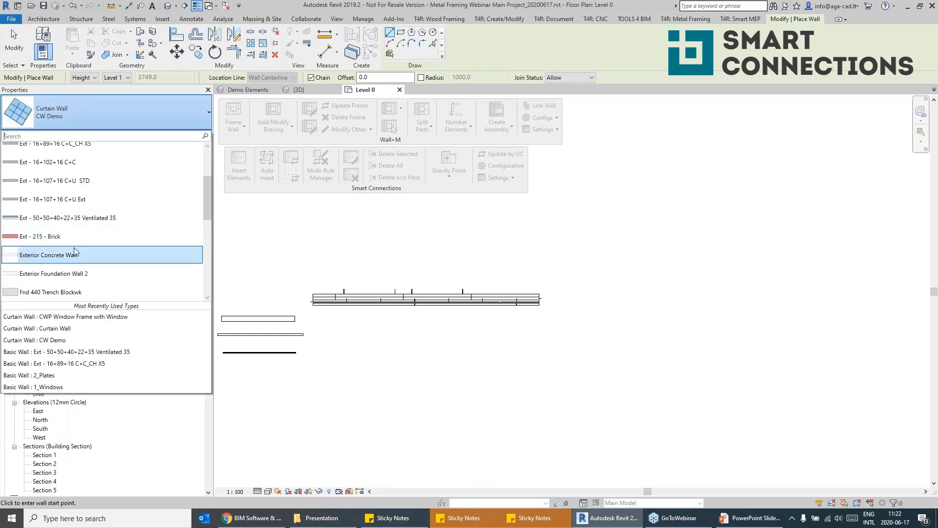
{"action": "left_click", "coordinate": [74, 251]}
{"action": "middle_click_drag", "start_coordinate": [350, 256], "coordinate": [351, 221]}
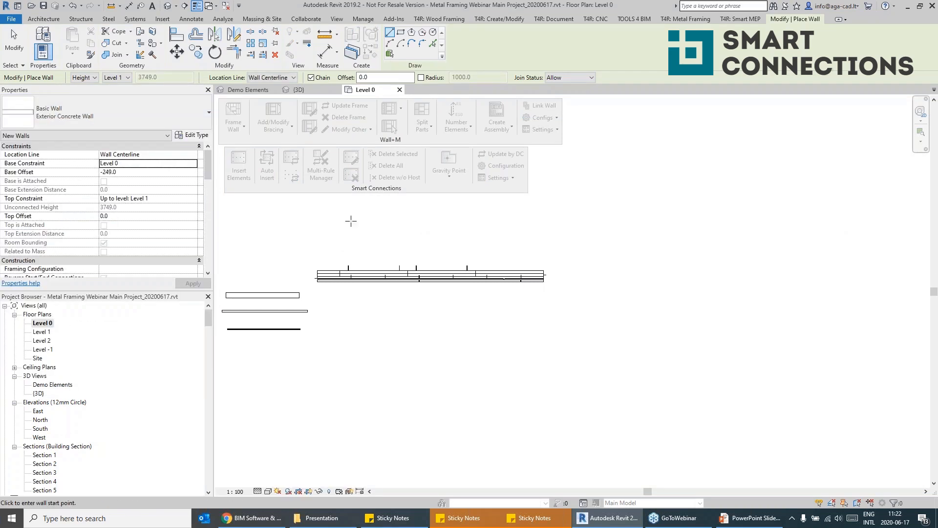
{"action": "left_click", "coordinate": [271, 77]}
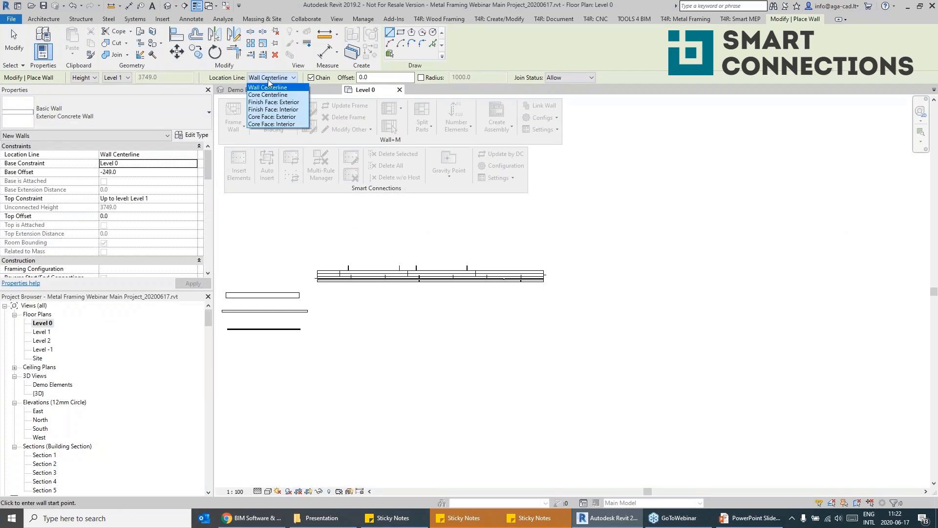
{"action": "left_click", "coordinate": [279, 102]}
{"action": "scroll", "coordinate": [328, 264], "scroll_direction": "up", "scroll_amount": 4}
{"action": "left_click", "coordinate": [299, 293]}
{"action": "middle_click_drag", "start_coordinate": [571, 279], "coordinate": [442, 258]}
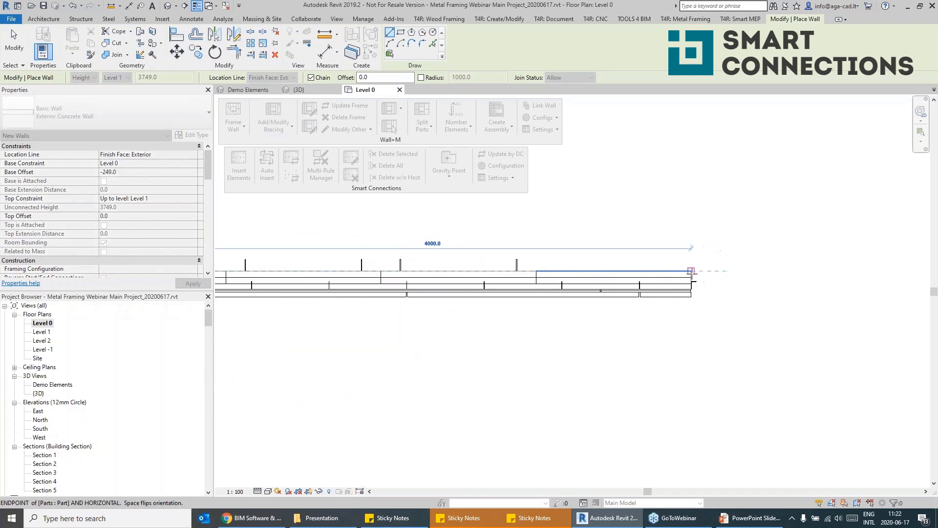
{"action": "left_click", "coordinate": [691, 271]}
{"action": "key", "text": "Escape"}
{"action": "key", "text": "Escape"}
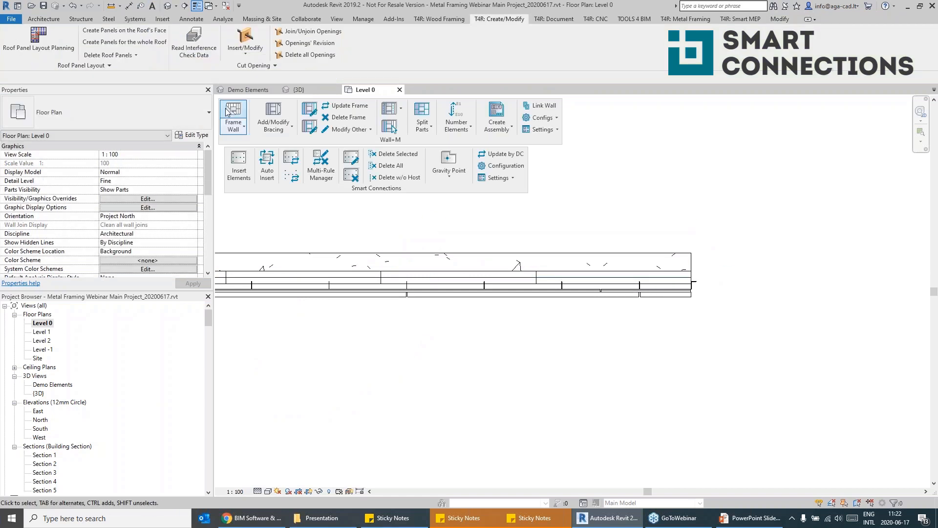
Return to the Demo Elements 3D view and check the concrete wall type's Smart Detail Configuration, leaving its properties as they are.
{"action": "left_click", "coordinate": [248, 90]}
{"action": "scroll", "coordinate": [504, 288], "scroll_direction": "down", "scroll_amount": 2}
{"action": "left_click", "coordinate": [465, 411]}
{"action": "mouse_move", "coordinate": [571, 351]}
{"action": "middle_mouse_down", "text": "shift"}
{"action": "mouse_move", "coordinate": [555, 354]}
{"action": "mouse_move", "coordinate": [584, 350]}
{"action": "middle_mouse_up", "text": "shift"}
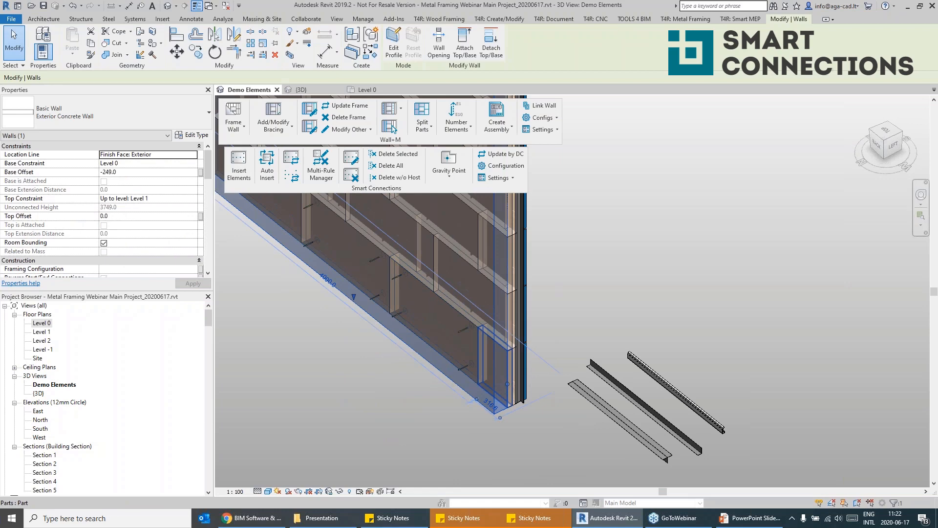
{"action": "left_click", "coordinate": [176, 125]}
{"action": "left_click", "coordinate": [178, 124]}
{"action": "left_click", "coordinate": [206, 139]}
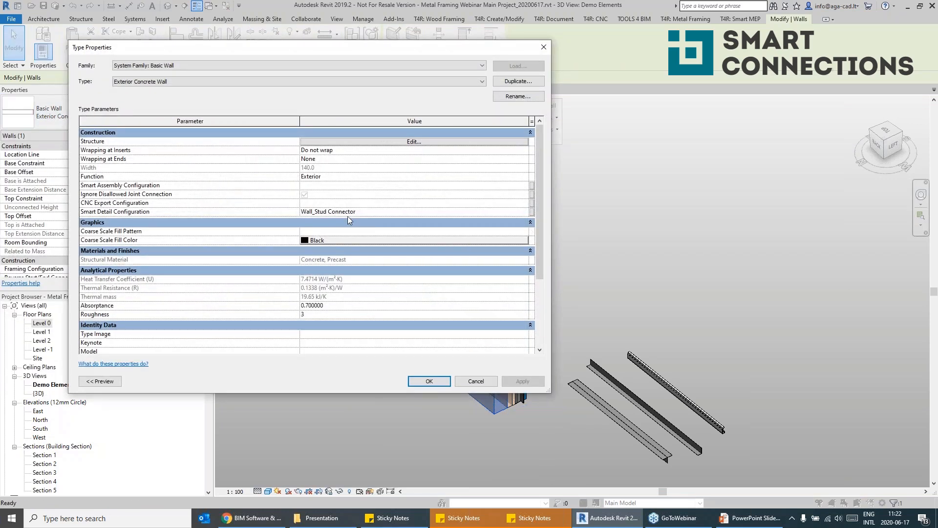
{"action": "left_click", "coordinate": [542, 47]}
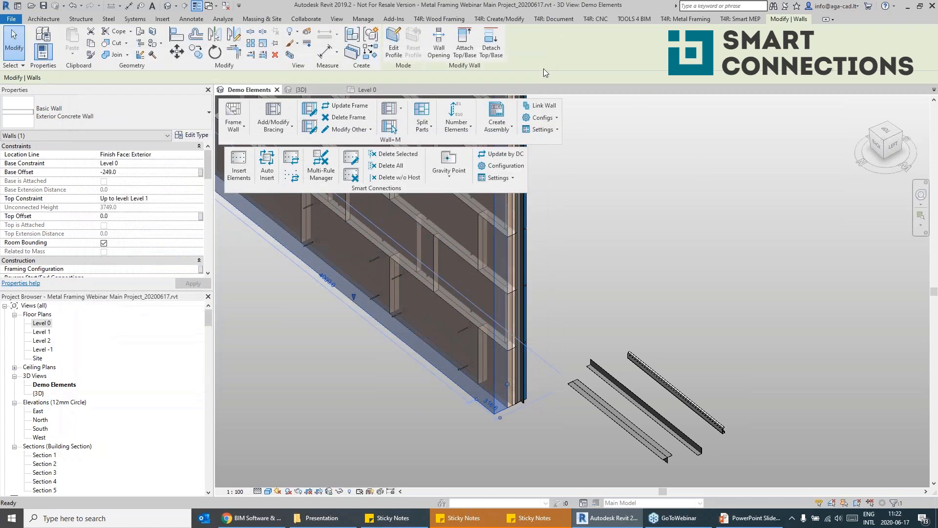
Auto-insert smart connections on the concrete wall, framing and facade parts at the wall's lower end, accepting all elements in the report.
{"action": "left_click", "coordinate": [576, 310]}
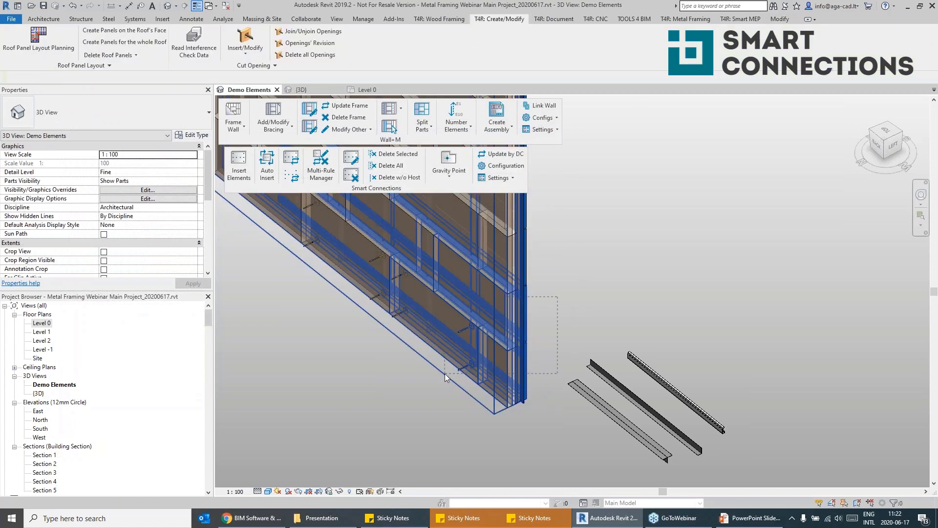
{"action": "left_click", "coordinate": [446, 360]}
{"action": "left_click", "coordinate": [563, 248]}
{"action": "left_click", "coordinate": [447, 350]}
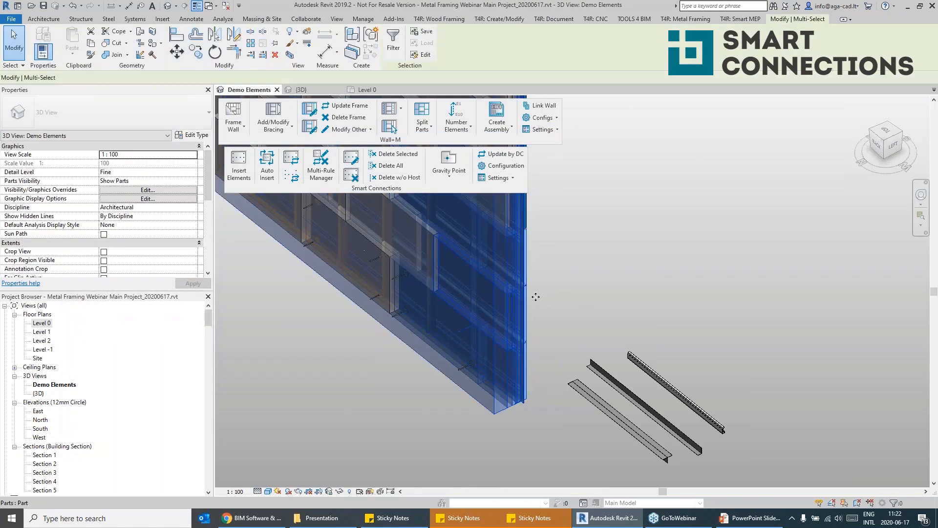
{"action": "middle_click_drag", "start_coordinate": [546, 284], "coordinate": [534, 311], "text": "shift"}
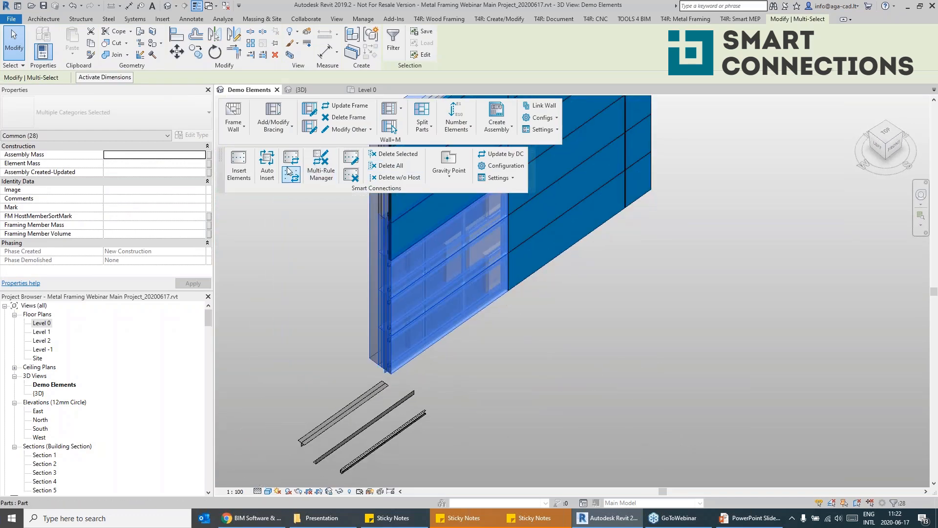
{"action": "left_click", "coordinate": [268, 168]}
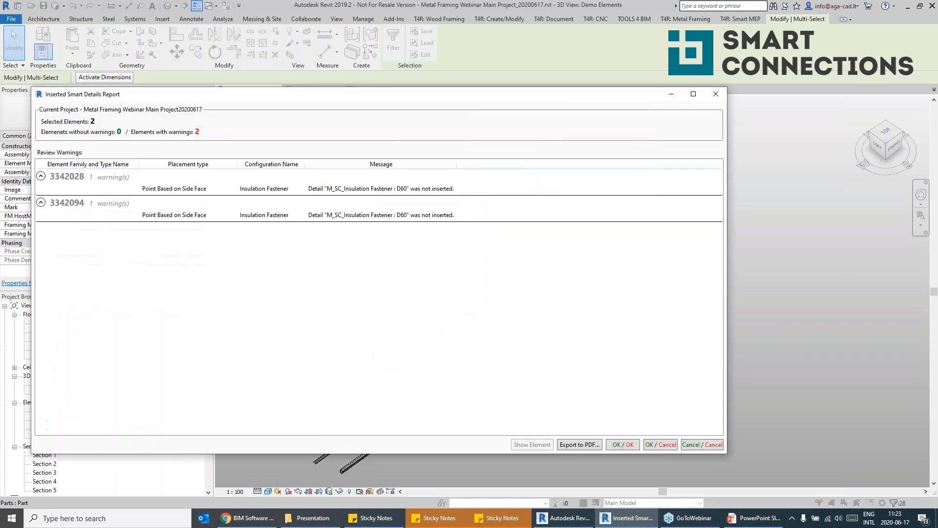
{"action": "left_click_drag", "start_coordinate": [281, 88], "coordinate": [318, 75]}
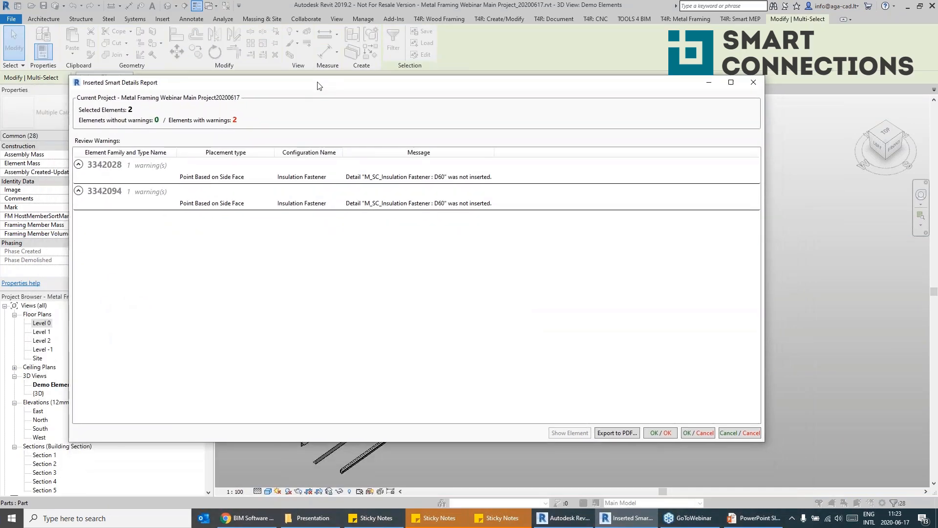
{"action": "left_click", "coordinate": [660, 432]}
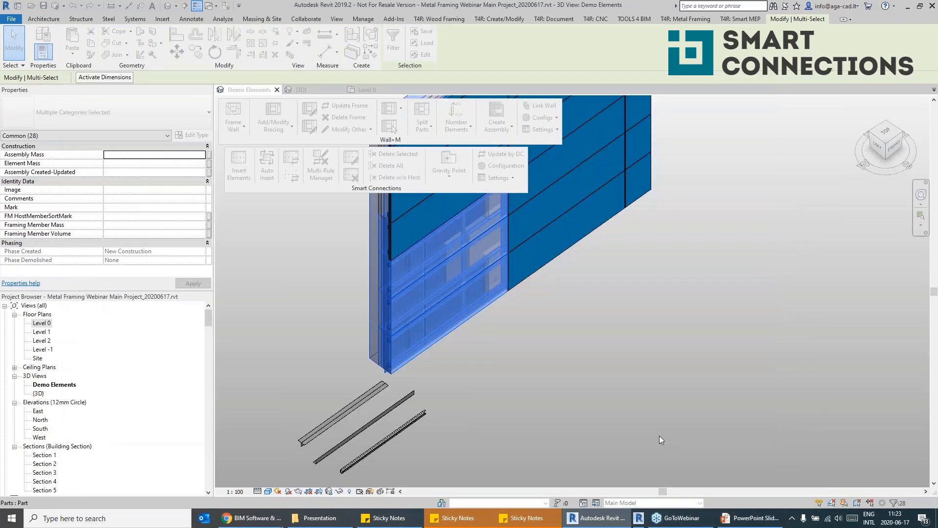
{"action": "middle_click_drag", "start_coordinate": [526, 374], "coordinate": [586, 235], "text": "shift"}
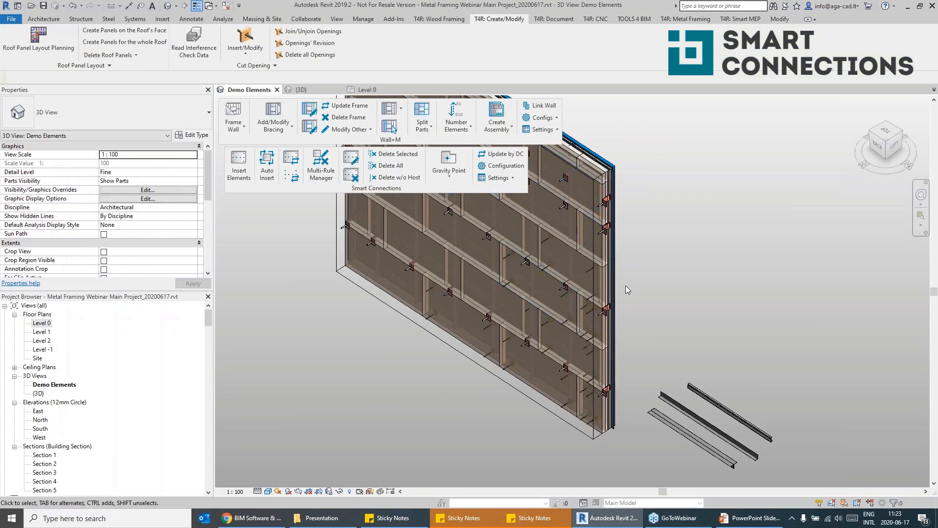
Inspect an inserted insulation fastener and a Fox Medium bracket near the framed wall's vertical edge.
{"action": "scroll", "coordinate": [524, 288], "scroll_direction": "up", "scroll_amount": 4}
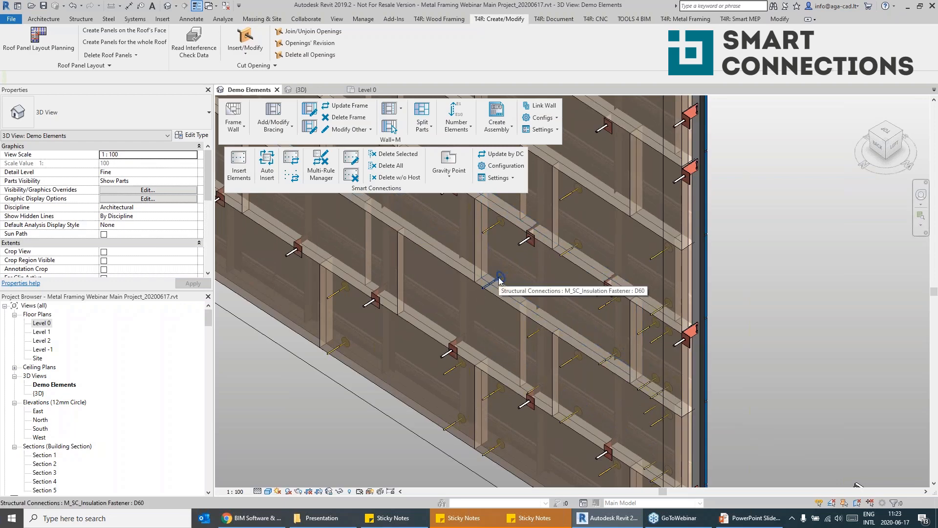
{"action": "left_click", "coordinate": [500, 280]}
{"action": "middle_click_drag", "start_coordinate": [499, 280], "coordinate": [611, 185], "text": "shift"}
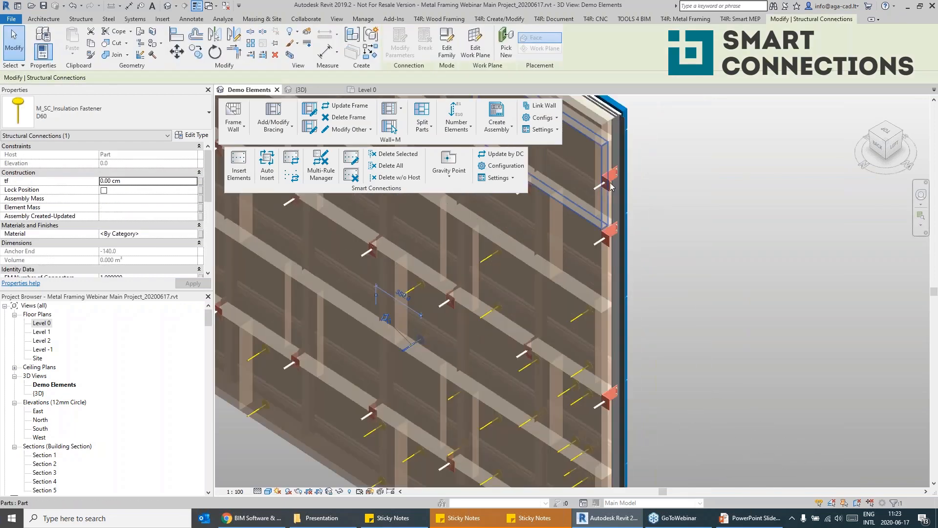
{"action": "left_click", "coordinate": [608, 232]}
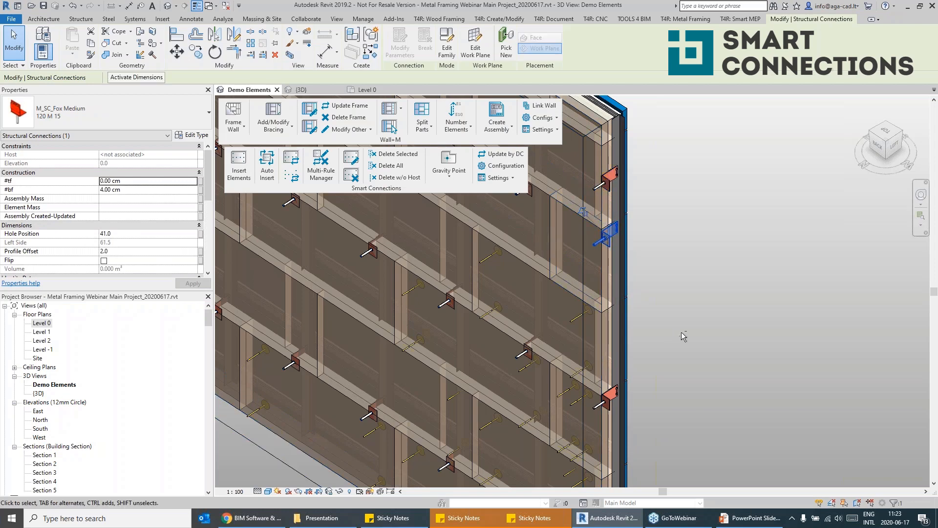
Select the lowest end facade panel and examine the track connectors and framing behind it.
{"action": "scroll", "coordinate": [679, 333], "scroll_direction": "down", "scroll_amount": 3}
{"action": "middle_click_drag", "start_coordinate": [472, 316], "coordinate": [522, 402], "text": "shift"}
{"action": "left_click", "coordinate": [529, 420]}
{"action": "left_click", "coordinate": [492, 389]}
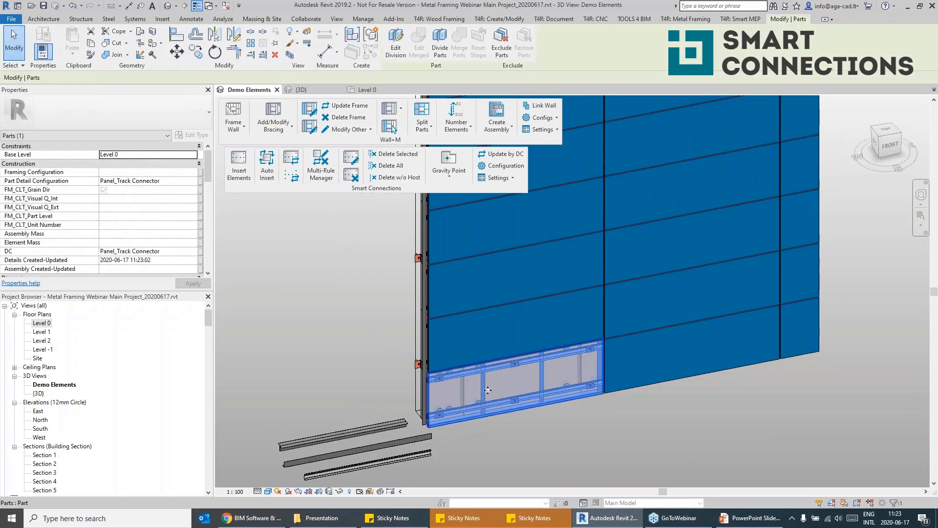
{"action": "scroll", "coordinate": [440, 387], "scroll_direction": "up", "scroll_amount": 4}
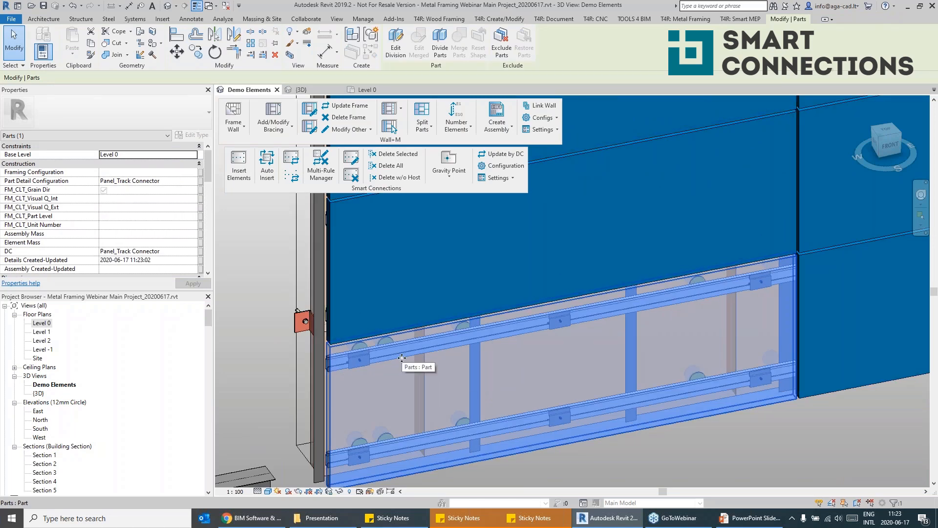
{"action": "scroll", "coordinate": [361, 383], "scroll_direction": "up", "scroll_amount": 3}
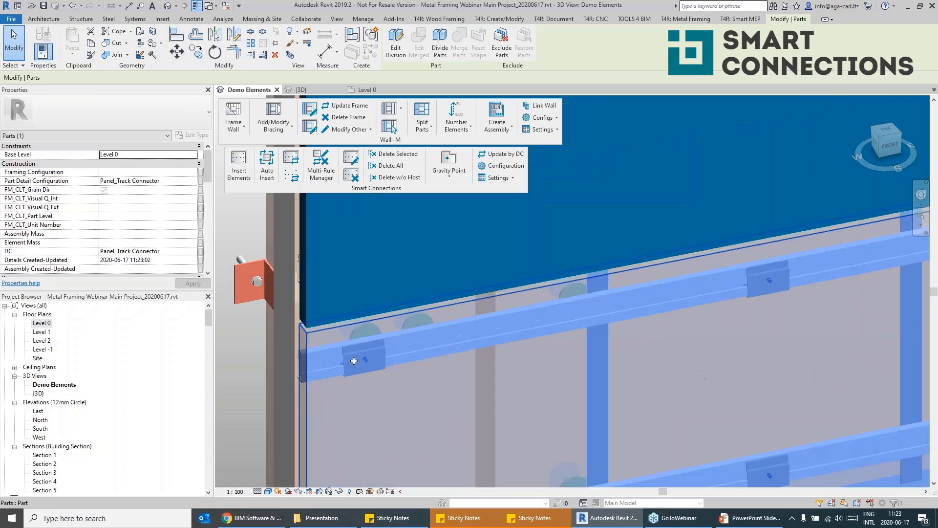
{"action": "scroll", "coordinate": [355, 360], "scroll_direction": "down", "scroll_amount": 4}
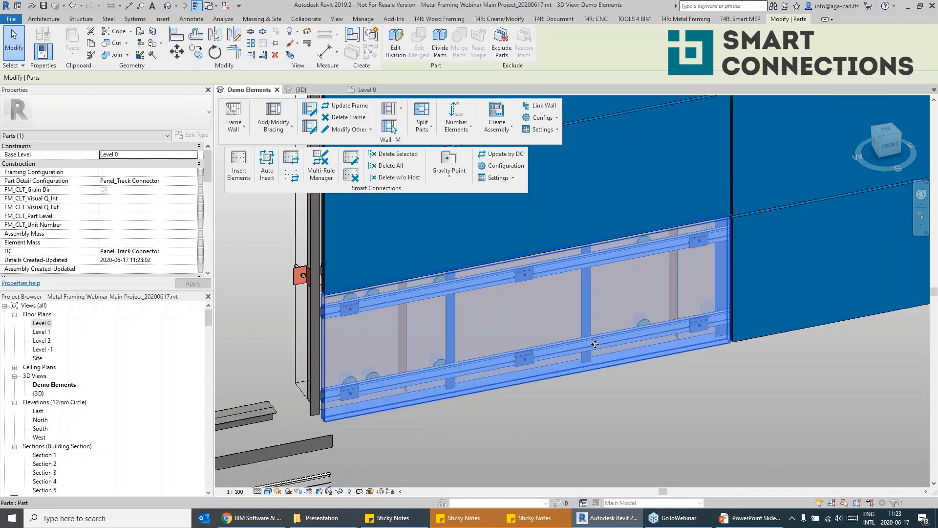
{"action": "middle_click_drag", "start_coordinate": [640, 281], "coordinate": [623, 276]}
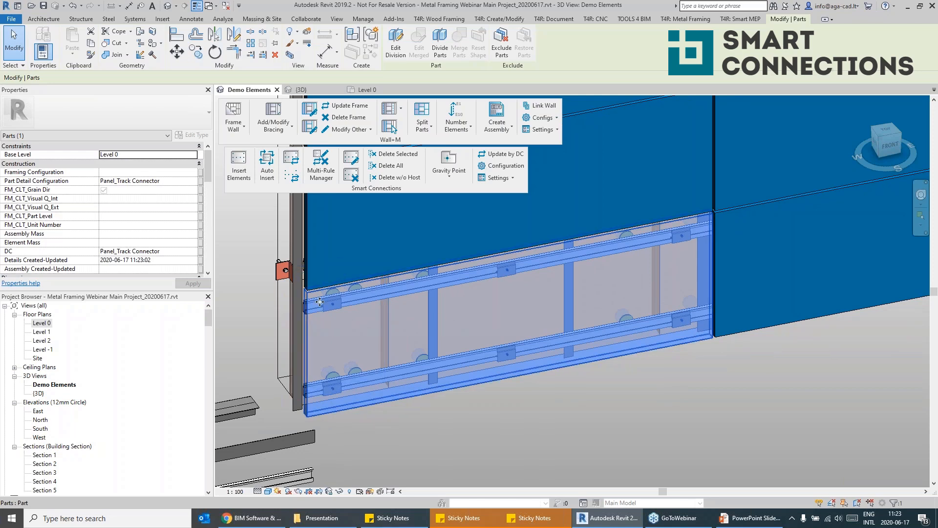
{"action": "left_click", "coordinate": [249, 236]}
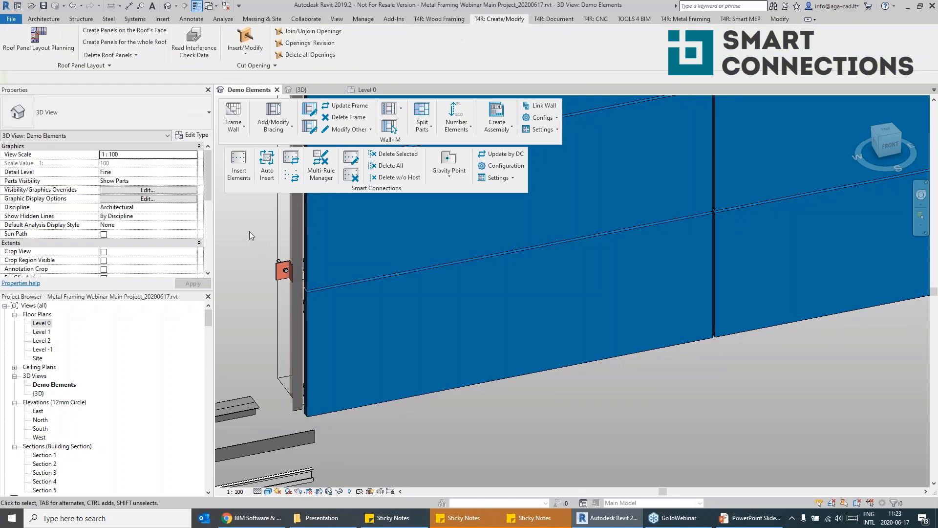
Set the view's Parts Visibility to Show Original and nudge a vertical L-T profile sideways toward the facade's far end.
{"action": "left_click", "coordinate": [198, 180]}
{"action": "left_click", "coordinate": [118, 190]}
{"action": "middle_click_drag", "start_coordinate": [520, 303], "coordinate": [370, 406]}
{"action": "middle_click_drag", "start_coordinate": [489, 309], "coordinate": [465, 347]}
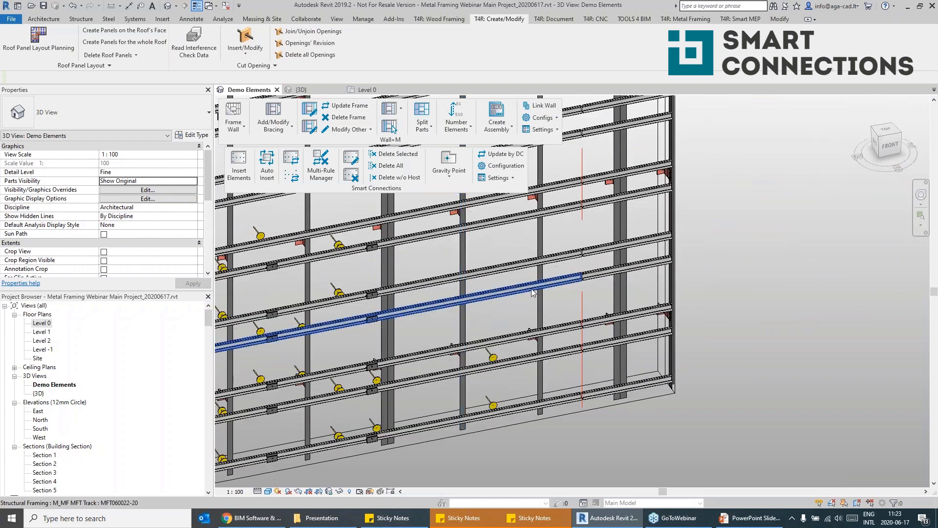
{"action": "left_click", "coordinate": [465, 320]}
{"action": "key", "text": "Right"}
{"action": "key", "text": "Right"}
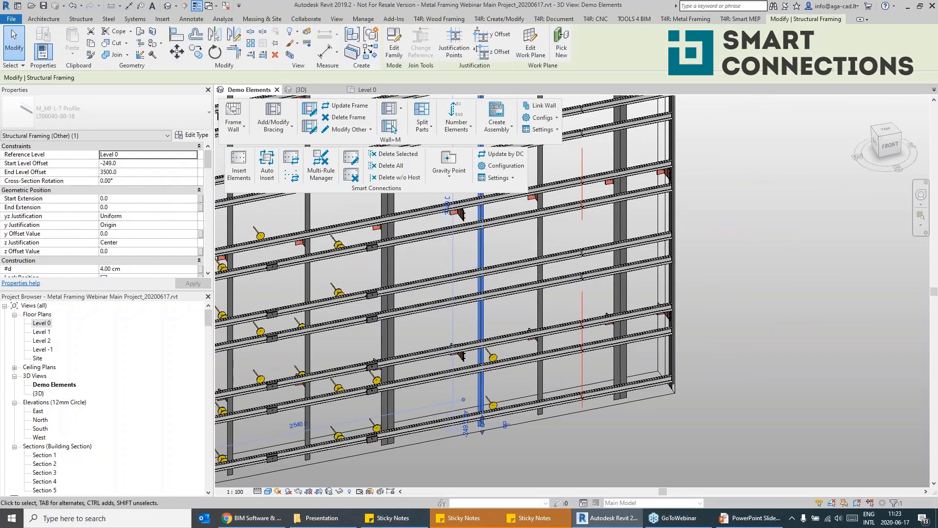
Copy the nudged profile about 380 mm to one side, and copy that new profile across to the opposite side.
{"action": "key", "text": "c"}
{"action": "key", "text": "o"}
{"action": "left_click", "coordinate": [470, 310]}
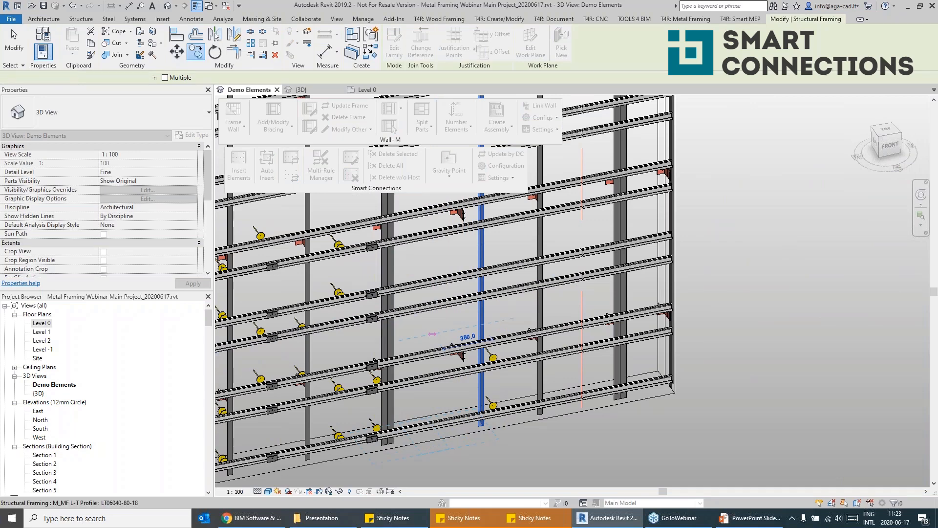
{"action": "left_click", "coordinate": [432, 335]}
{"action": "key", "text": "c"}
{"action": "key", "text": "o"}
{"action": "left_click", "coordinate": [432, 335]}
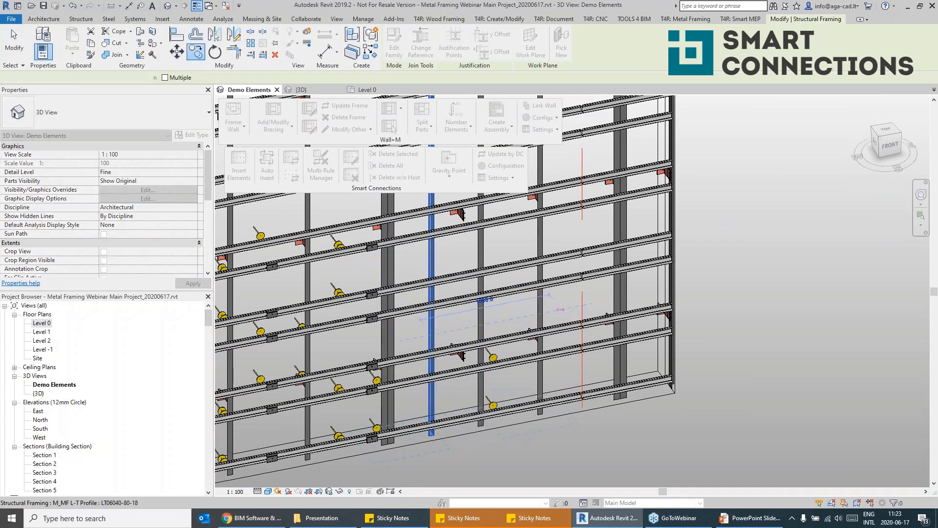
{"action": "left_click", "coordinate": [561, 309]}
Update the concrete wall's smart connections to match the moved and copied vertical profiles.
{"action": "scroll", "coordinate": [619, 393], "scroll_direction": "down", "scroll_amount": 2}
{"action": "middle_click_drag", "start_coordinate": [491, 247], "coordinate": [510, 245], "text": "shift"}
{"action": "left_click", "coordinate": [510, 236]}
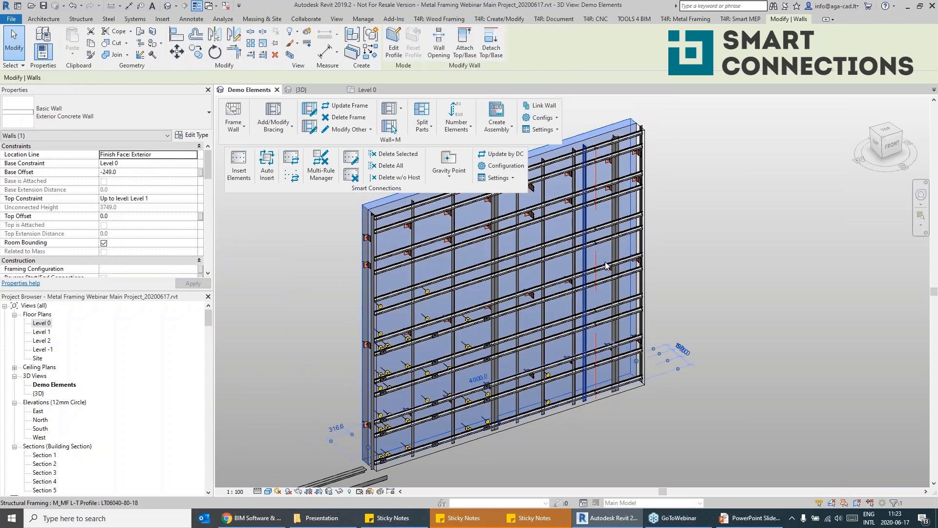
{"action": "left_click", "coordinate": [292, 161]}
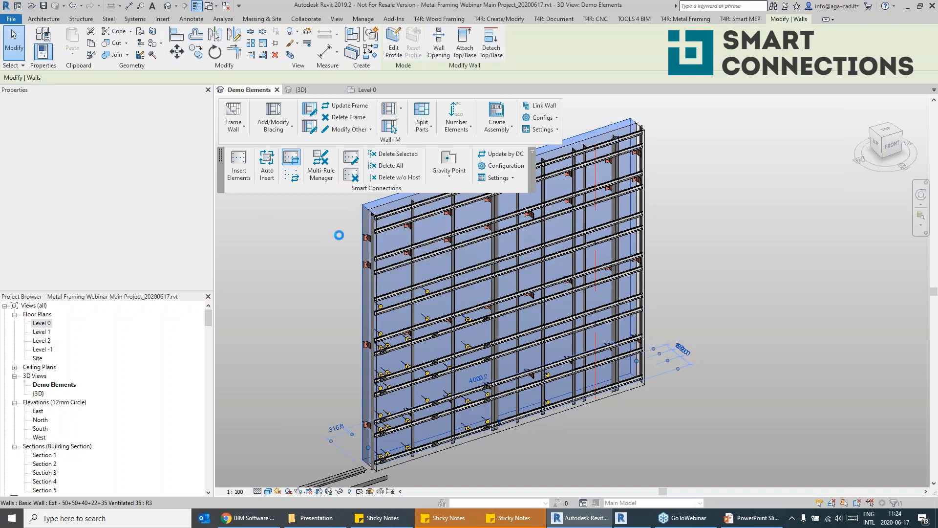
{"action": "scroll", "coordinate": [538, 292], "scroll_direction": "up", "scroll_amount": 4}
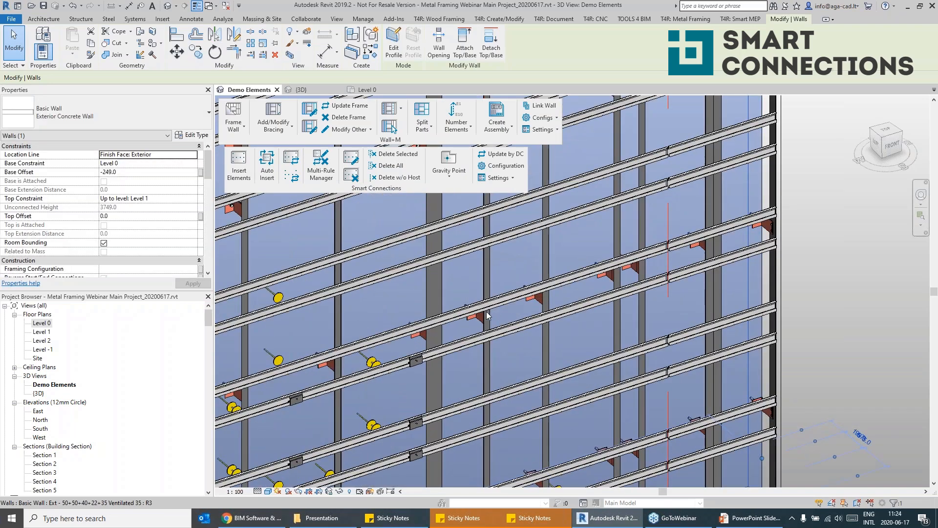
{"action": "scroll", "coordinate": [623, 288], "scroll_direction": "down", "scroll_amount": 5}
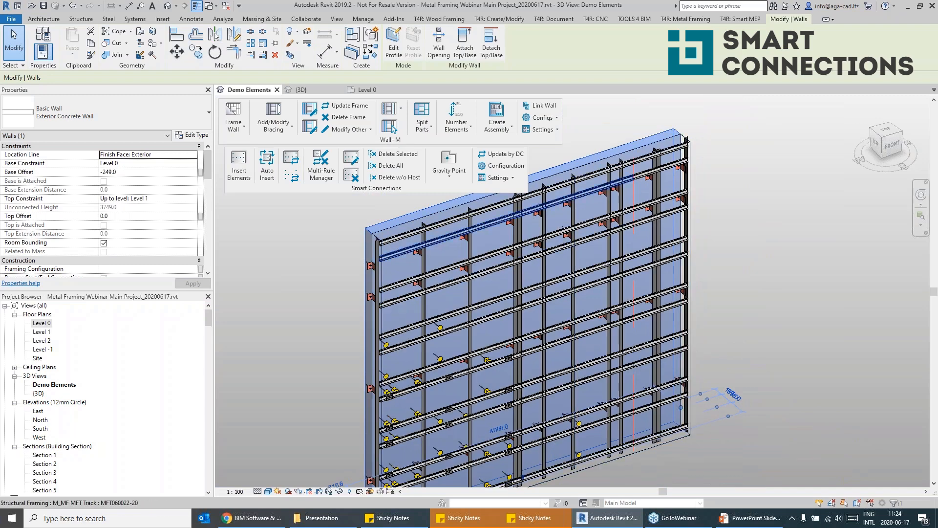
Auto-insert smart connections on the mullion and transom elements at the curtain wall's upper corner.
{"action": "left_click", "coordinate": [607, 213]}
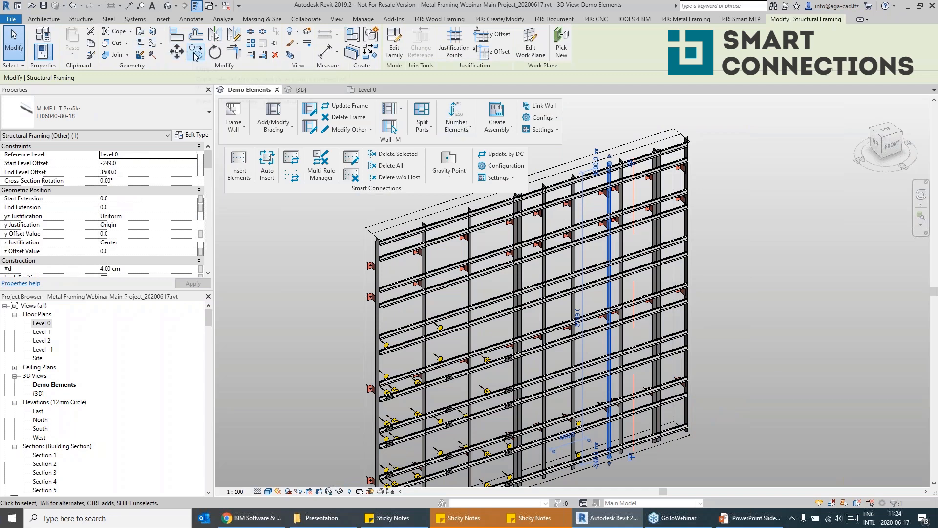
{"action": "scroll", "coordinate": [519, 308], "scroll_direction": "down", "scroll_amount": 6}
{"action": "middle_click_drag", "start_coordinate": [571, 394], "coordinate": [490, 318]}
{"action": "scroll", "coordinate": [490, 318], "scroll_direction": "up", "scroll_amount": 8}
{"action": "scroll", "coordinate": [539, 238], "scroll_direction": "up", "scroll_amount": 1}
{"action": "middle_click_drag", "start_coordinate": [542, 299], "coordinate": [538, 364]}
{"action": "left_click_drag", "start_coordinate": [498, 219], "coordinate": [420, 319]}
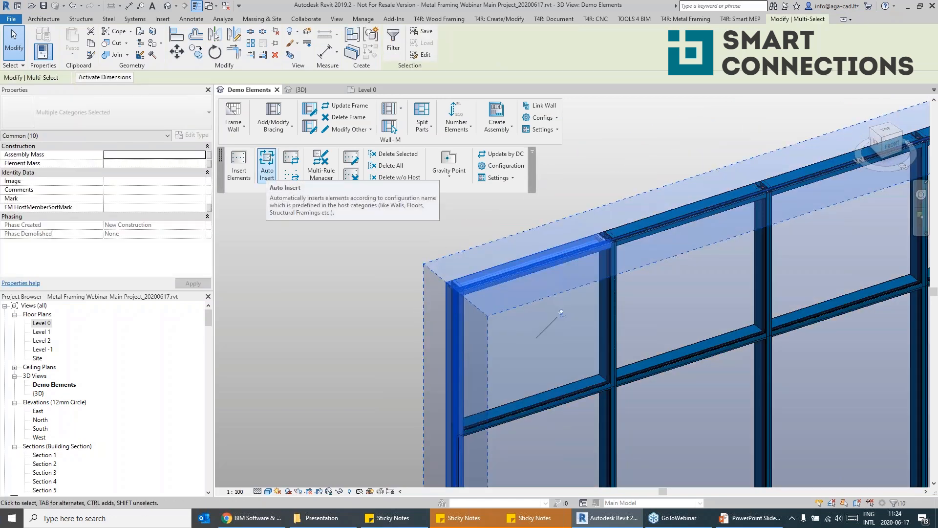
{"action": "left_click", "coordinate": [267, 169]}
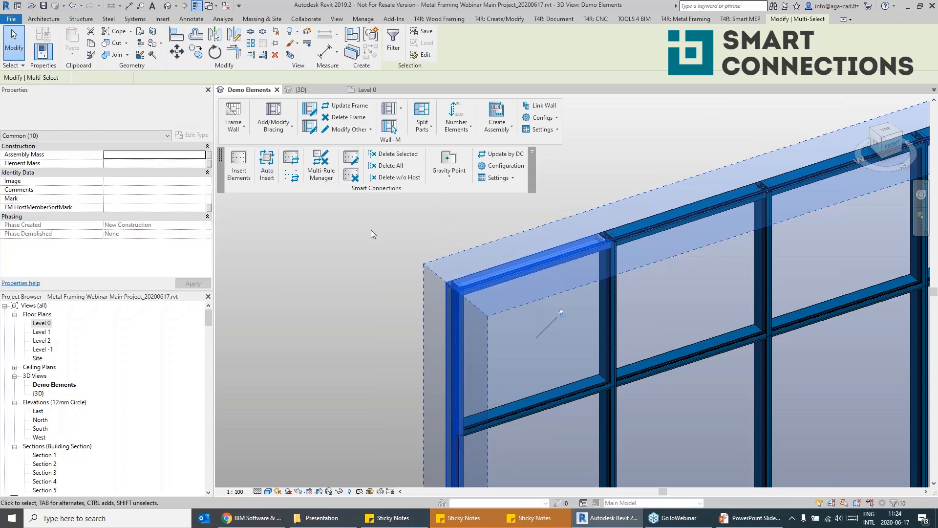
Temporarily hide the outer cover of the curtain wall's top transom to expose its fixings.
{"action": "scroll", "coordinate": [479, 294], "scroll_direction": "up", "scroll_amount": 10}
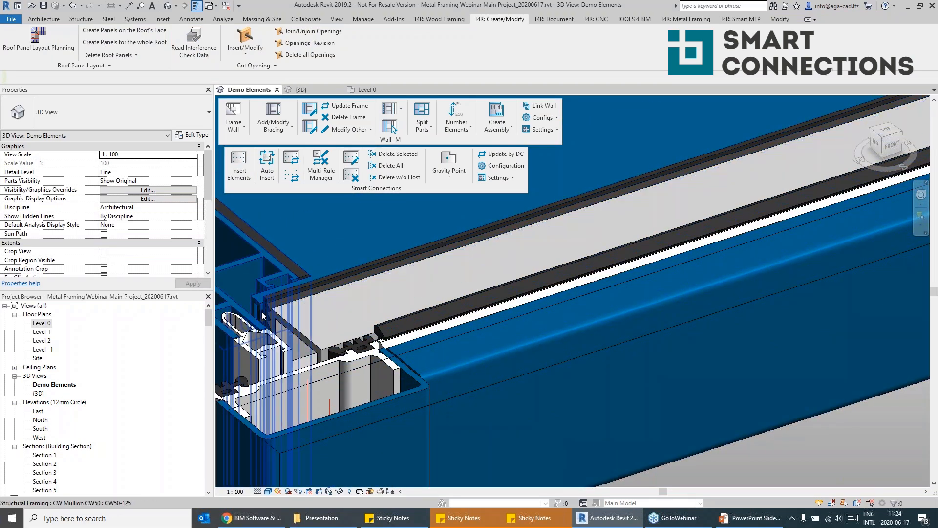
{"action": "scroll", "coordinate": [272, 310], "scroll_direction": "up", "scroll_amount": 3}
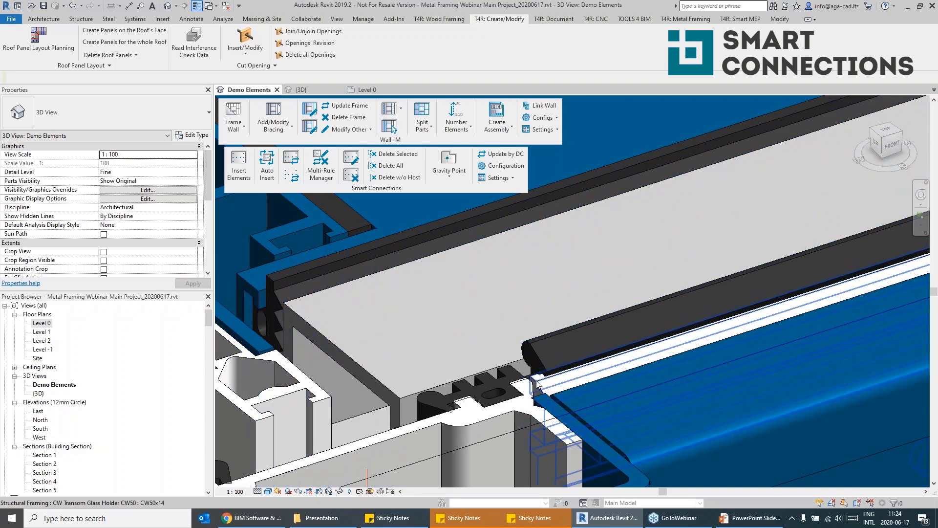
{"action": "scroll", "coordinate": [565, 391], "scroll_direction": "down", "scroll_amount": 3}
{"action": "key", "text": "Tab"}
{"action": "key", "text": "Tab"}
{"action": "key", "text": "Tab"}
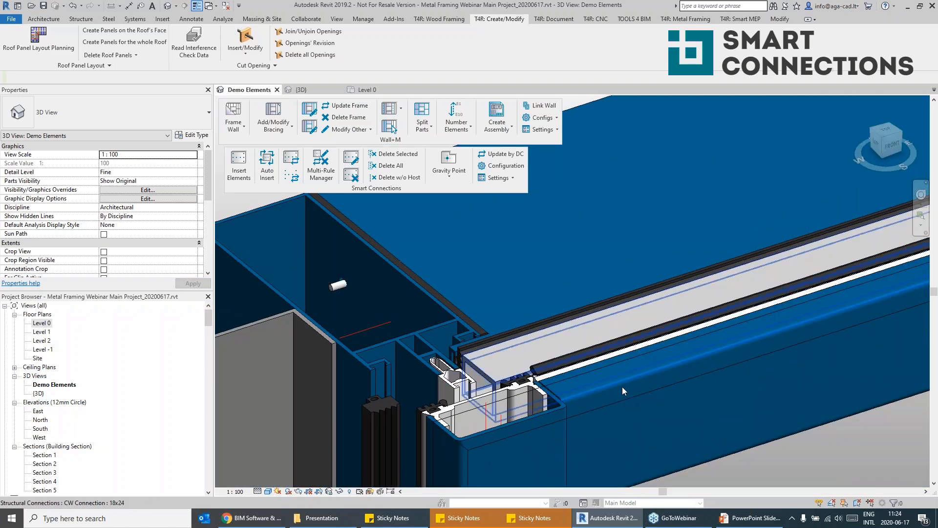
{"action": "left_click", "coordinate": [670, 471]}
{"action": "key", "text": "h"}
{"action": "key", "text": "h"}
Select the first CW Bolt with Hole on the top transom and examine the bolt spacing along its length.
{"action": "middle_click_drag", "start_coordinate": [661, 450], "coordinate": [560, 401]}
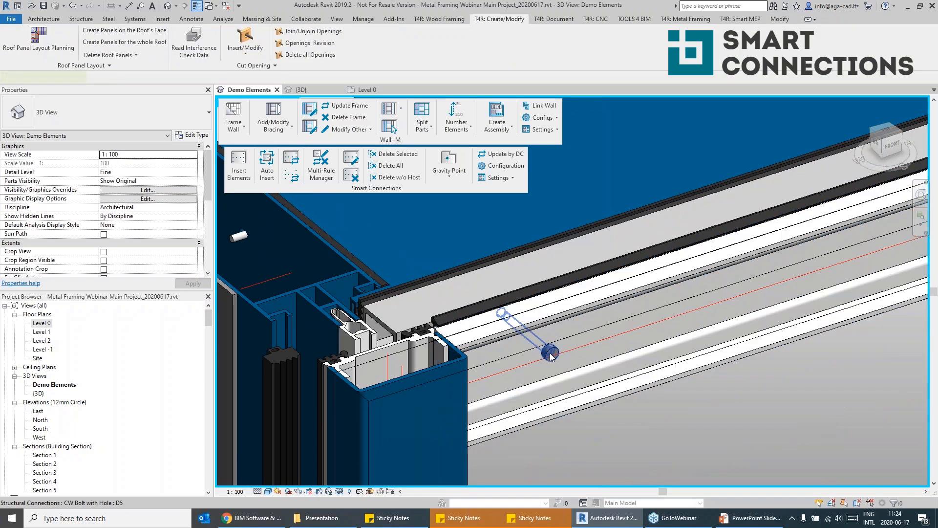
{"action": "left_click", "coordinate": [548, 352]}
{"action": "scroll", "coordinate": [549, 352], "scroll_direction": "down", "scroll_amount": 4}
{"action": "middle_click_drag", "start_coordinate": [637, 318], "coordinate": [503, 333]}
{"action": "middle_click_drag", "start_coordinate": [711, 281], "coordinate": [540, 325]}
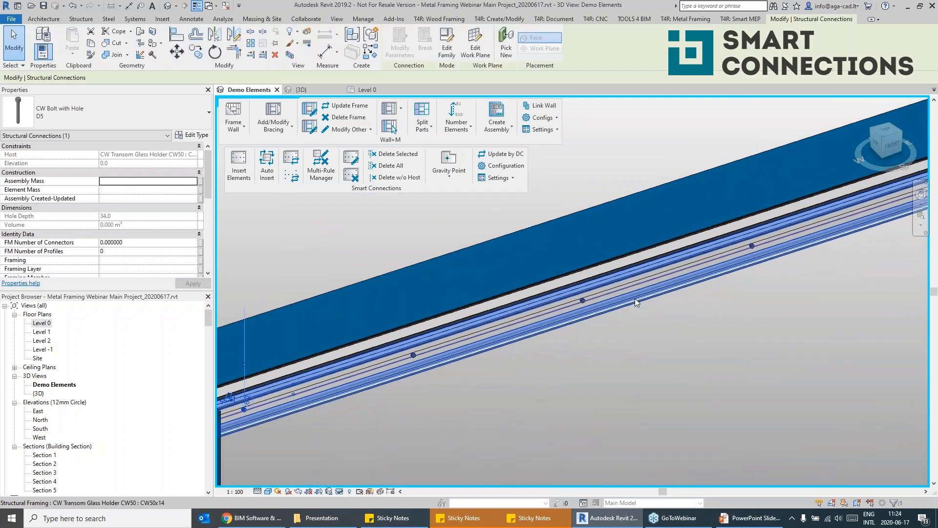
{"action": "middle_click_drag", "start_coordinate": [751, 249], "coordinate": [505, 279]}
{"action": "middle_click_drag", "start_coordinate": [670, 230], "coordinate": [478, 292]}
{"action": "middle_click_drag", "start_coordinate": [432, 315], "coordinate": [743, 255]}
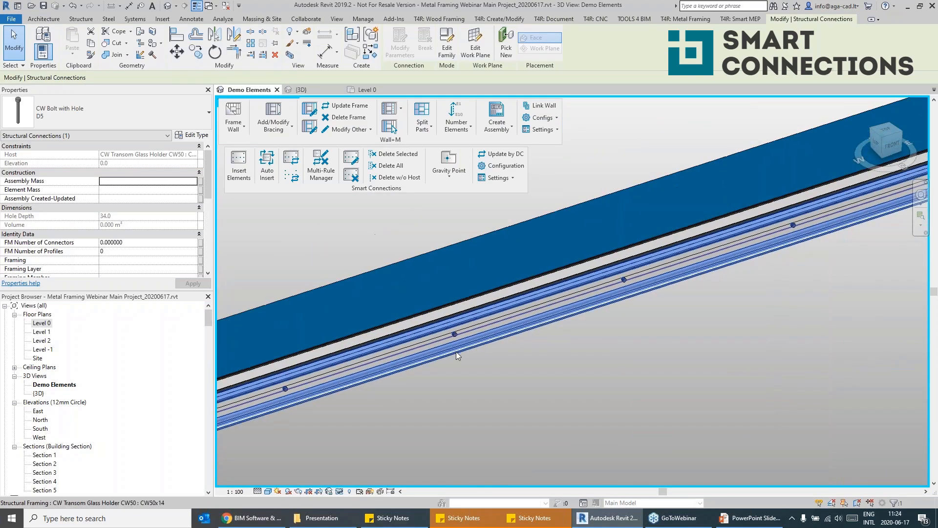
{"action": "middle_click_drag", "start_coordinate": [459, 356], "coordinate": [703, 288]}
{"action": "scroll", "coordinate": [374, 364], "scroll_direction": "up", "scroll_amount": 2}
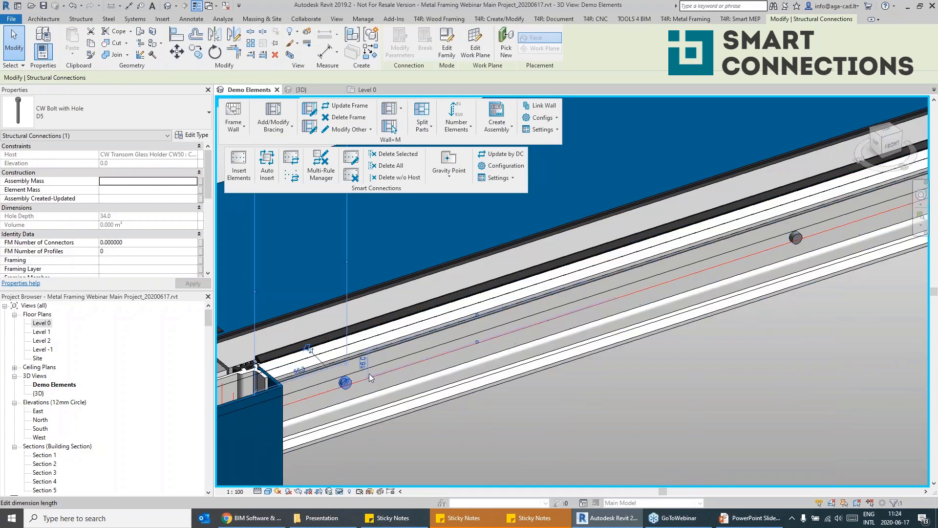
Check the curtain wall from a distance and bring all the demo elements into an overview.
{"action": "scroll", "coordinate": [423, 318], "scroll_direction": "down", "scroll_amount": 8}
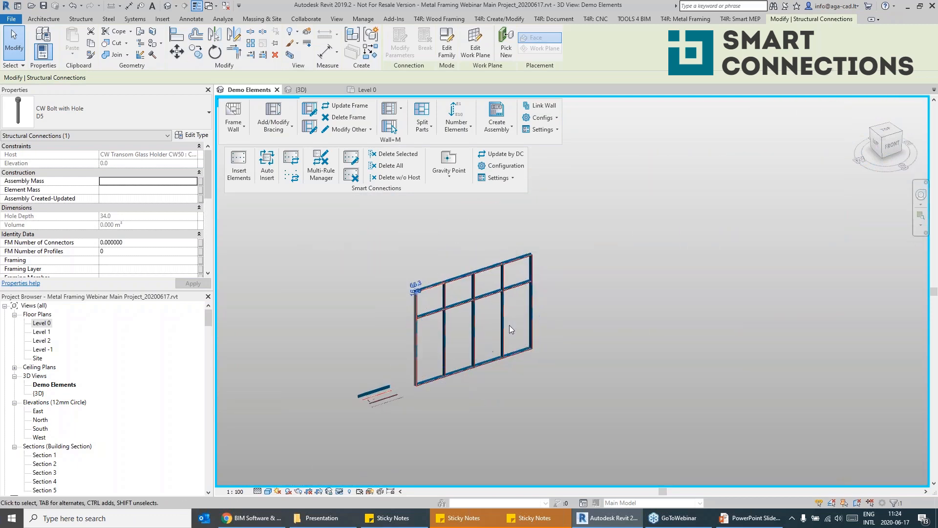
{"action": "left_click", "coordinate": [584, 389]}
{"action": "middle_click_drag", "start_coordinate": [584, 389], "coordinate": [606, 370], "text": "shift"}
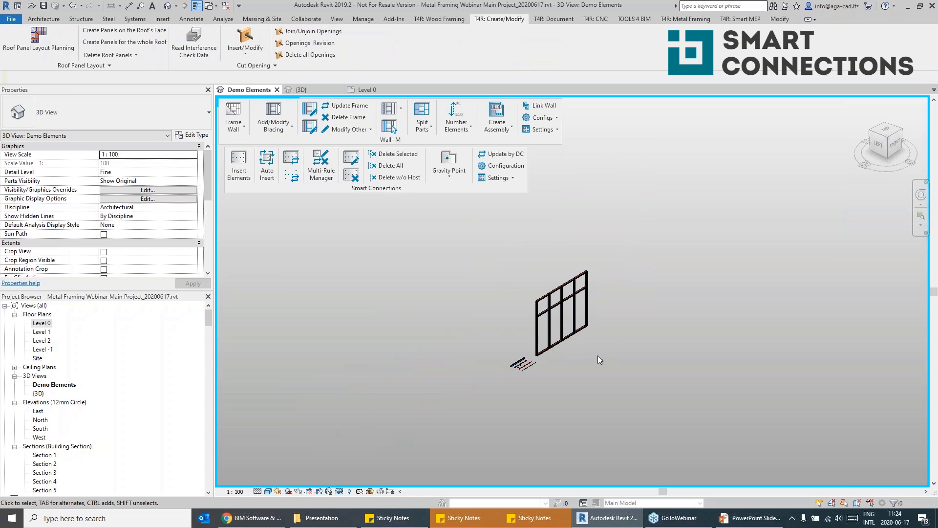
{"action": "left_click", "coordinate": [551, 356]}
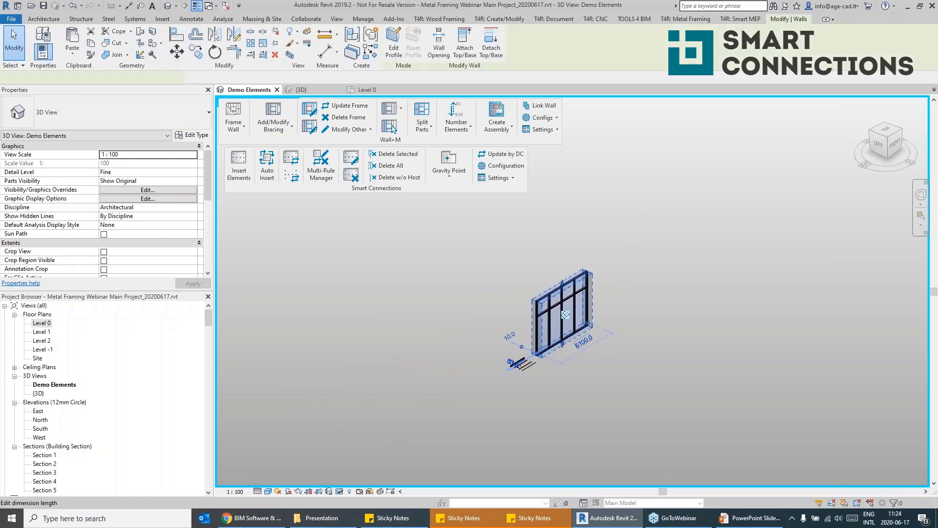
{"action": "left_click", "coordinate": [624, 363]}
{"action": "scroll", "coordinate": [625, 362], "scroll_direction": "down", "scroll_amount": 2}
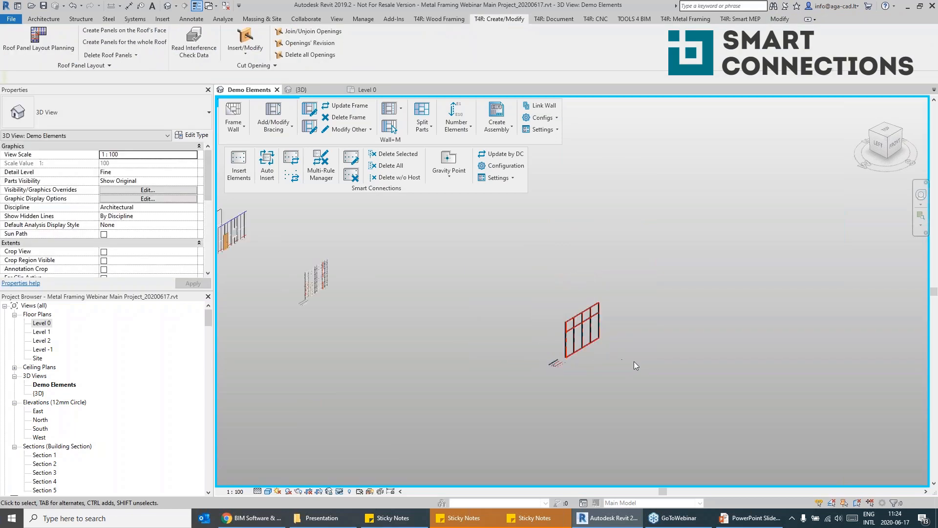
{"action": "middle_click_drag", "start_coordinate": [429, 312], "coordinate": [562, 356]}
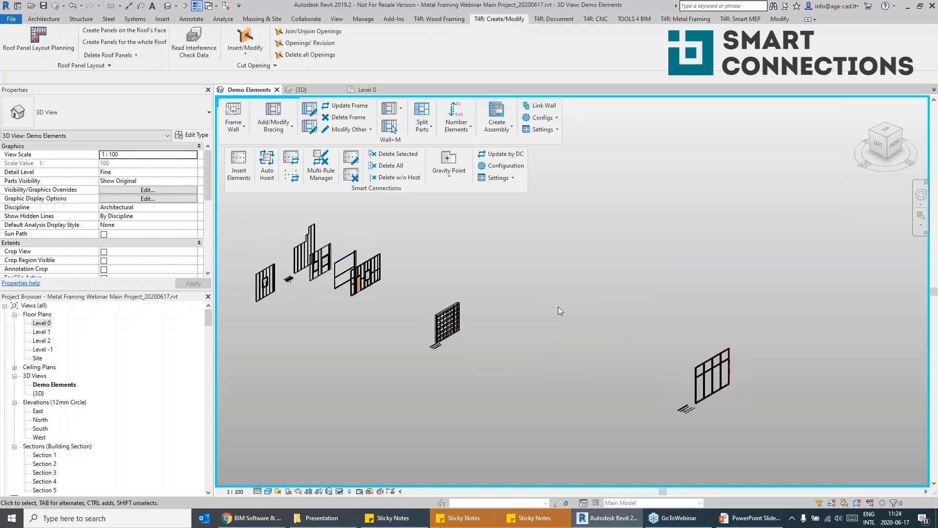
Return the Smart Connections toolset to the ribbon and float the Floor+M and Roof+M toolsets stacked beneath Wall+M.
{"action": "left_click_drag", "start_coordinate": [393, 190], "coordinate": [660, 28]}
{"action": "left_click", "coordinate": [683, 19]}
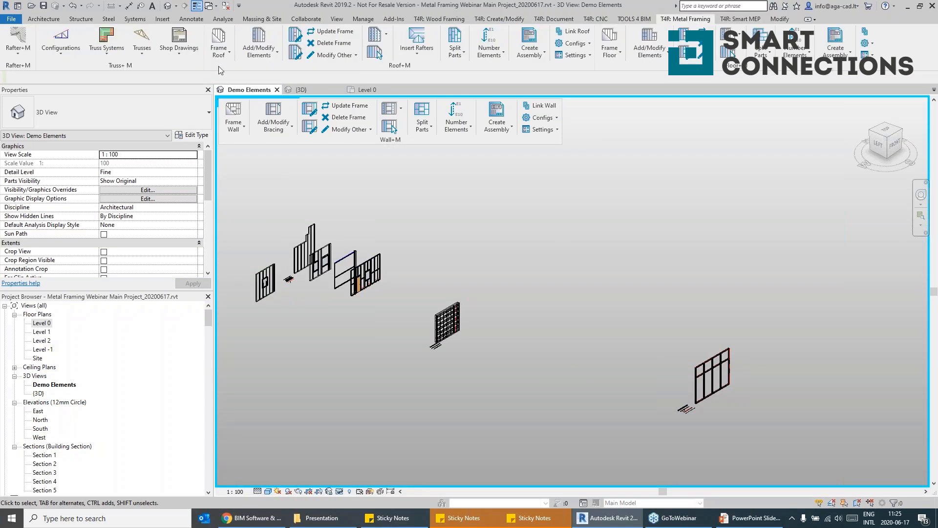
{"action": "left_click_drag", "start_coordinate": [393, 68], "coordinate": [381, 280]}
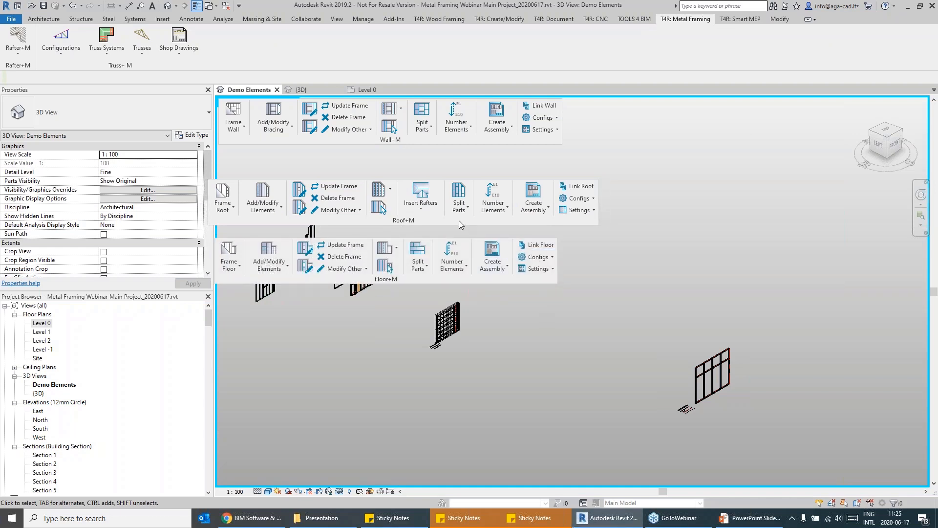
{"action": "left_click_drag", "start_coordinate": [427, 283], "coordinate": [429, 190]}
{"action": "left_click_drag", "start_coordinate": [424, 228], "coordinate": [416, 286]}
{"action": "left_click_drag", "start_coordinate": [387, 228], "coordinate": [407, 188]}
{"action": "left_click_drag", "start_coordinate": [426, 281], "coordinate": [446, 190]}
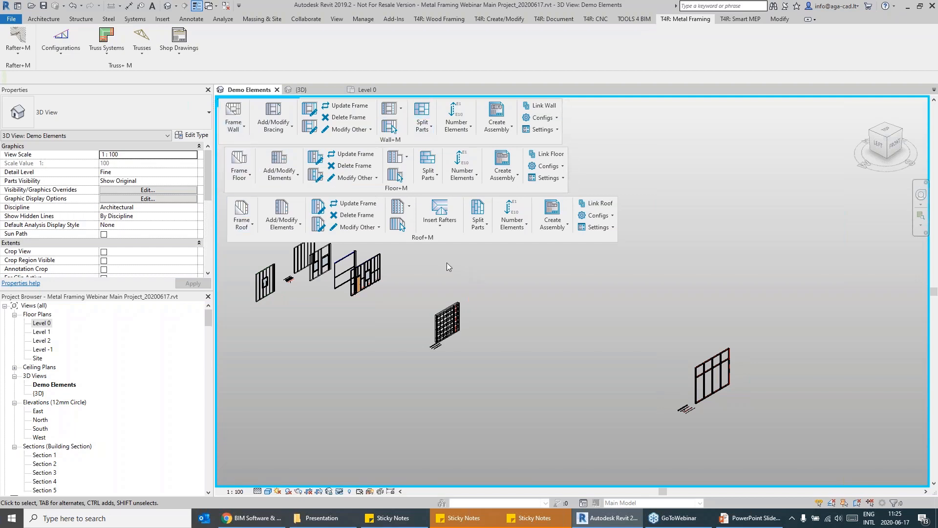
Return the floating Roof+M and Floor+M toolsets to the ribbon.
{"action": "middle_click_drag", "start_coordinate": [544, 308], "coordinate": [547, 309], "text": "shift"}
{"action": "left_click_drag", "start_coordinate": [434, 237], "coordinate": [447, 72]}
{"action": "left_click_drag", "start_coordinate": [397, 189], "coordinate": [652, 42]}
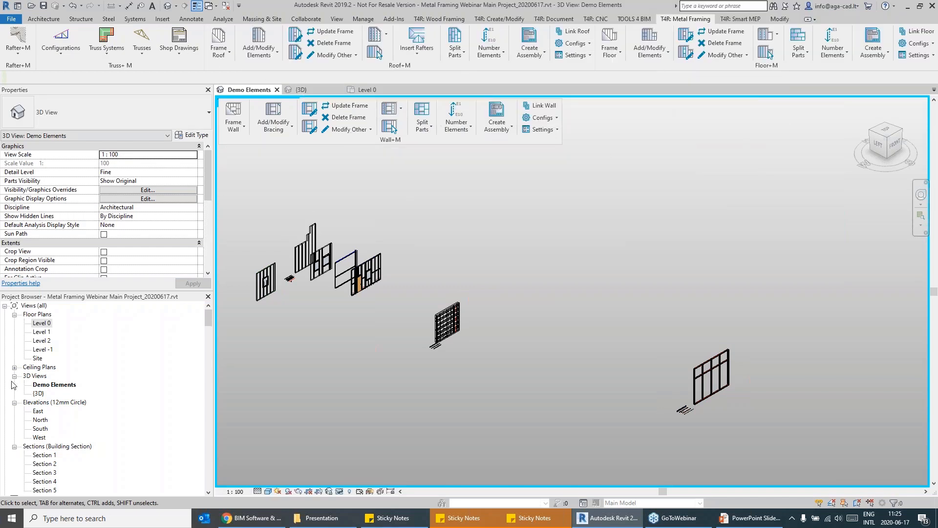
Open the {3D} view and examine the whole building model from a distance and up close.
{"action": "double_click", "coordinate": [38, 393]}
{"action": "middle_click_drag", "start_coordinate": [690, 399], "coordinate": [669, 357]}
{"action": "scroll", "coordinate": [658, 401], "scroll_direction": "up", "scroll_amount": 2}
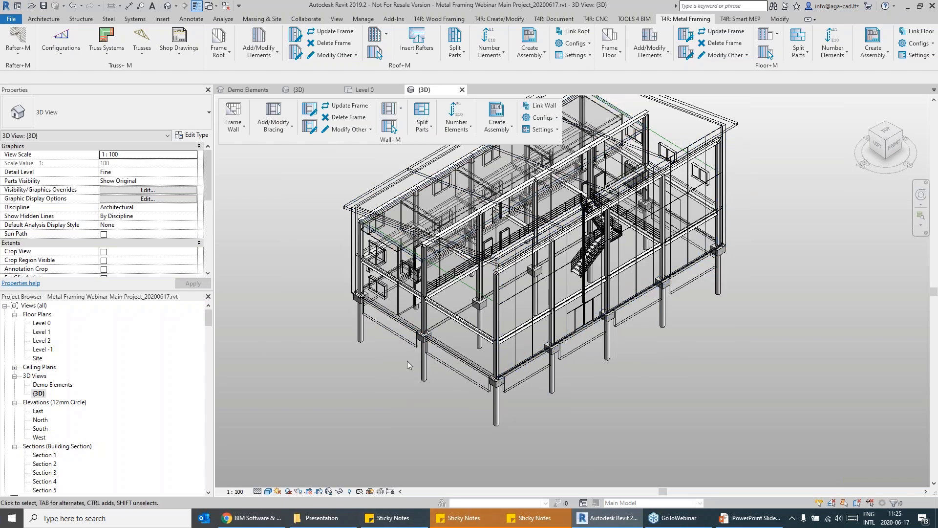
{"action": "left_click", "coordinate": [473, 387]}
{"action": "left_click", "coordinate": [599, 412]}
{"action": "scroll", "coordinate": [317, 294], "scroll_direction": "up", "scroll_amount": 3}
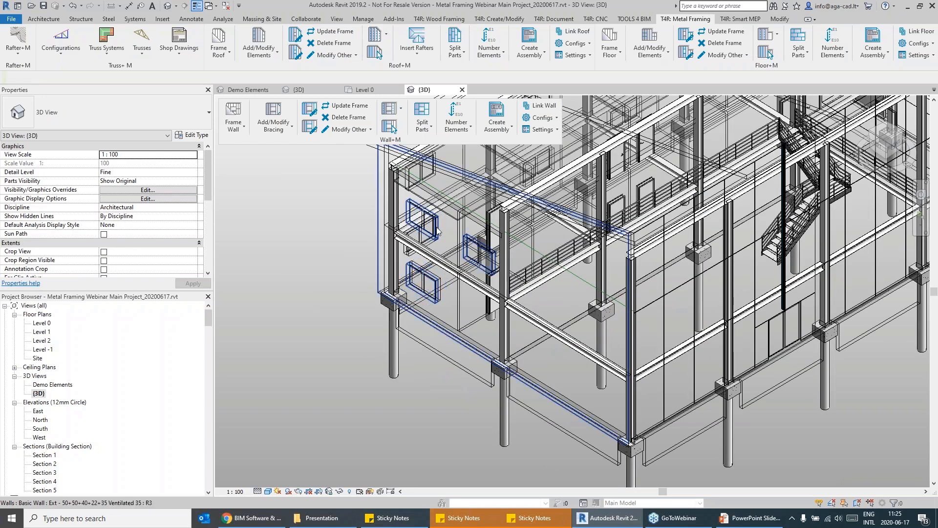
{"action": "scroll", "coordinate": [430, 215], "scroll_direction": "down", "scroll_amount": 5}
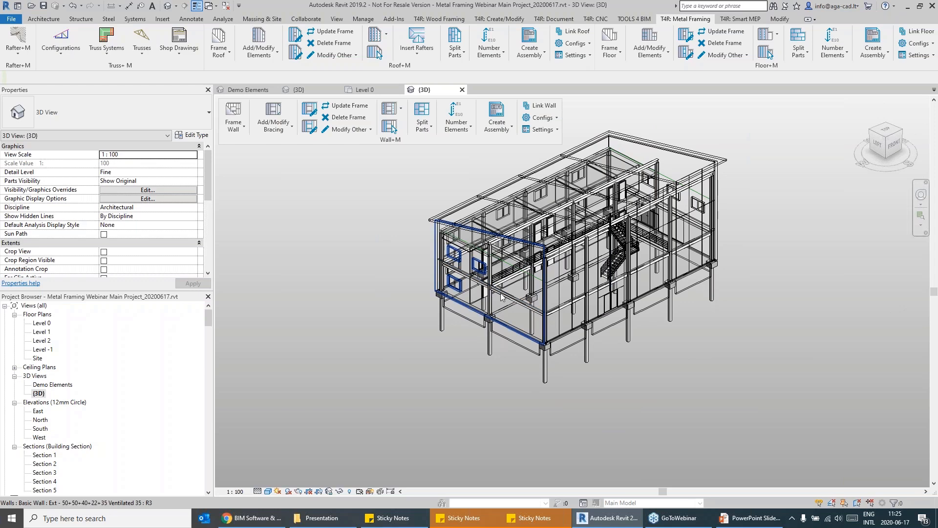
{"action": "middle_click_drag", "start_coordinate": [478, 297], "coordinate": [477, 318], "text": "shift"}
{"action": "middle_click_drag", "start_coordinate": [602, 214], "coordinate": [560, 237]}
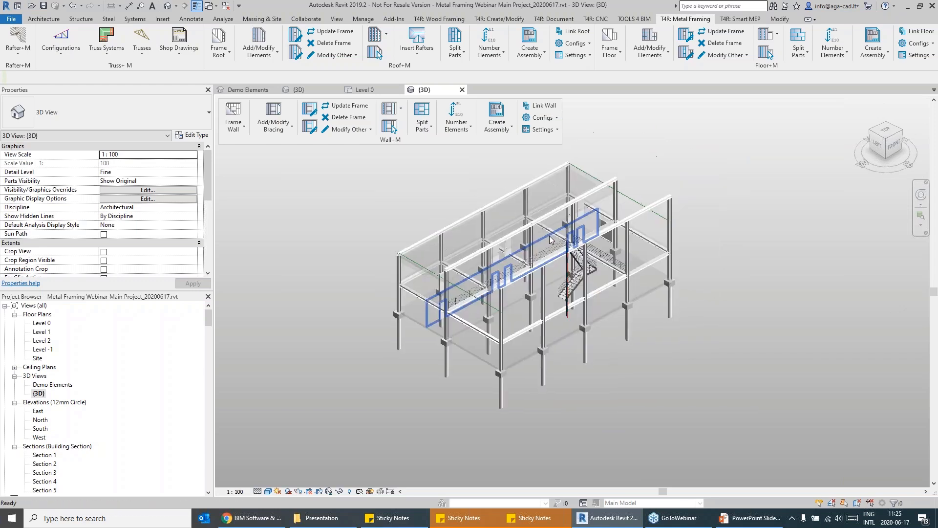
{"action": "middle_click_drag", "start_coordinate": [521, 273], "coordinate": [508, 278]}
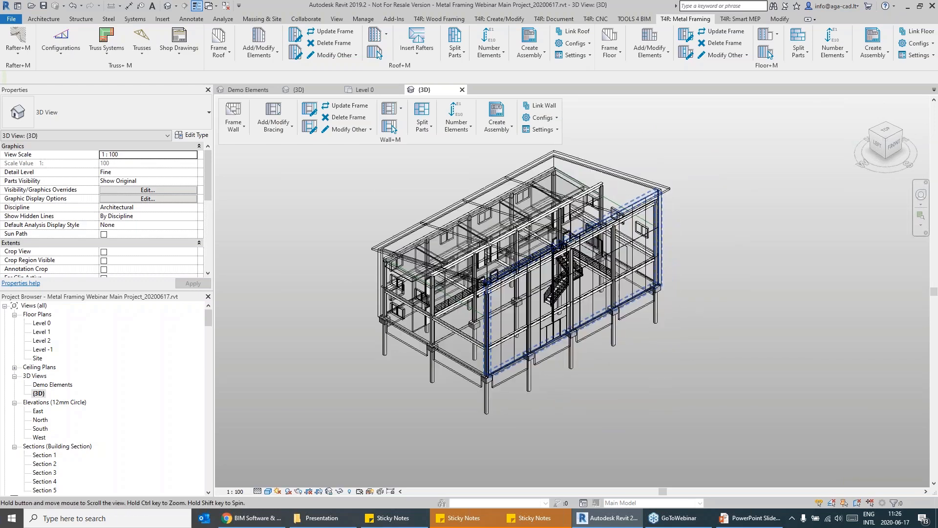
{"action": "scroll", "coordinate": [452, 302], "scroll_direction": "up", "scroll_amount": 5}
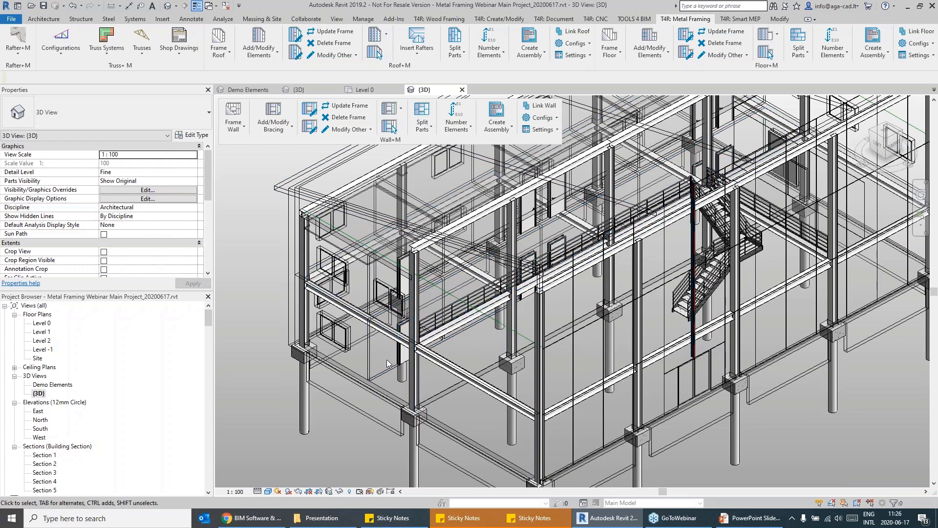
Isolate all walls of type Ext - 16+89+16 C+C_CH X5 temporarily in the 3D view.
{"action": "left_click", "coordinate": [365, 345]}
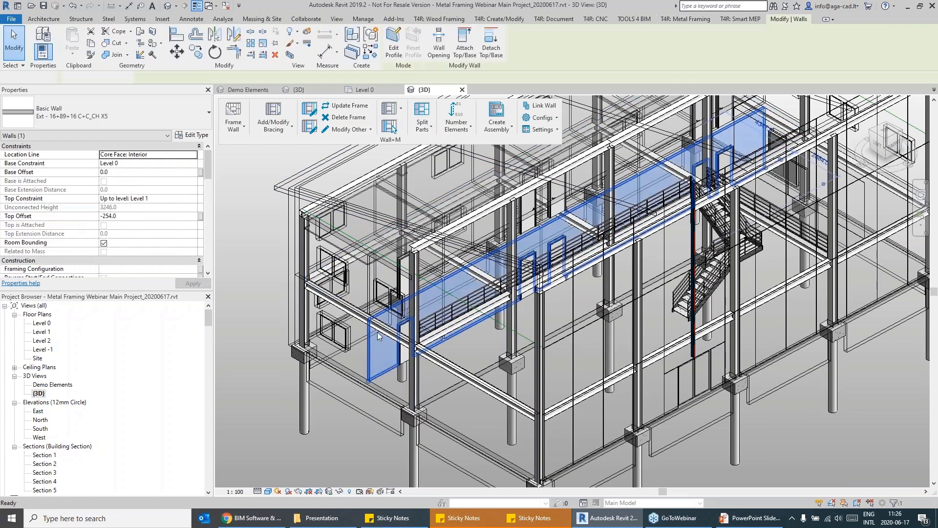
{"action": "left_click", "coordinate": [337, 492]}
{"action": "left_click", "coordinate": [359, 460]}
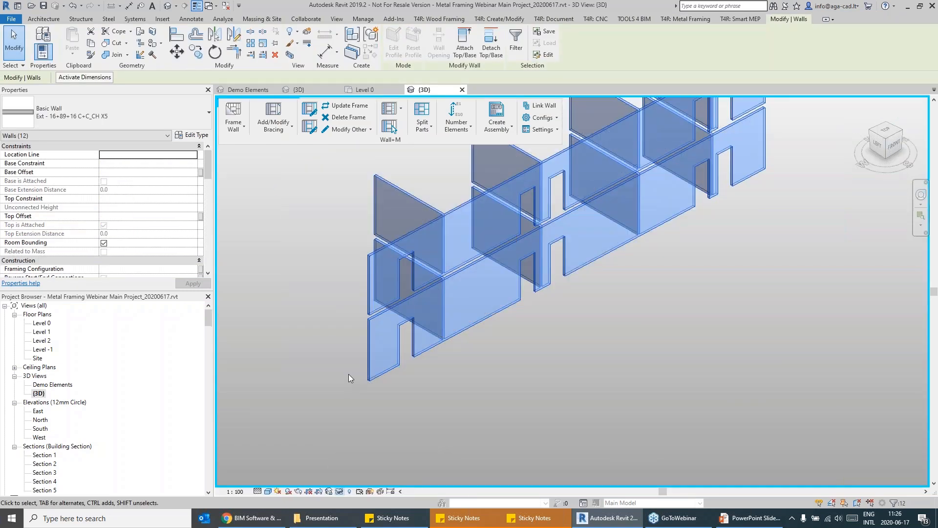
{"action": "scroll", "coordinate": [348, 374], "scroll_direction": "down", "scroll_amount": 4}
{"action": "left_click", "coordinate": [561, 184]}
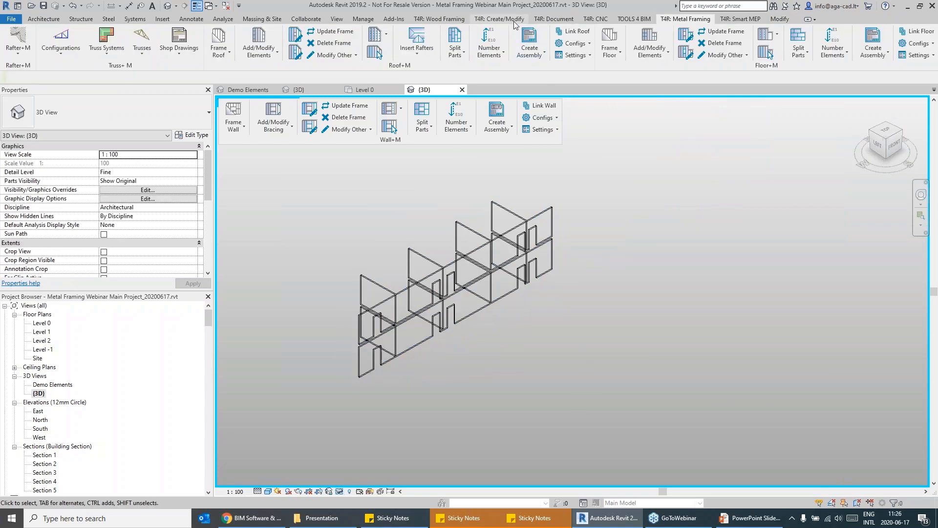
Show the TOOLS 4 BIM Dock and select the long Level 1 wall among the isolated walls.
{"action": "left_click", "coordinate": [628, 20]}
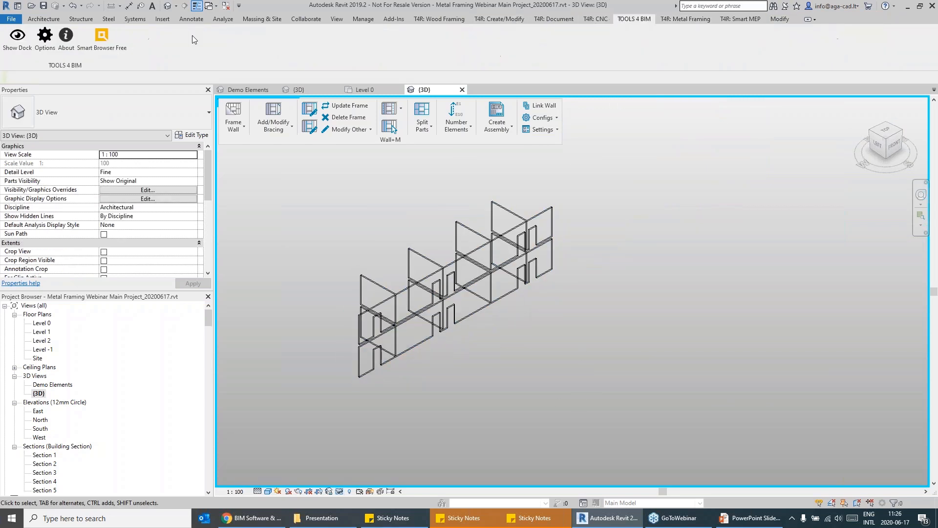
{"action": "left_click", "coordinate": [17, 39]}
{"action": "scroll", "coordinate": [423, 309], "scroll_direction": "up", "scroll_amount": 3}
{"action": "left_click", "coordinate": [412, 362]}
{"action": "left_click", "coordinate": [375, 304]}
{"action": "scroll", "coordinate": [377, 236], "scroll_direction": "down", "scroll_amount": 3}
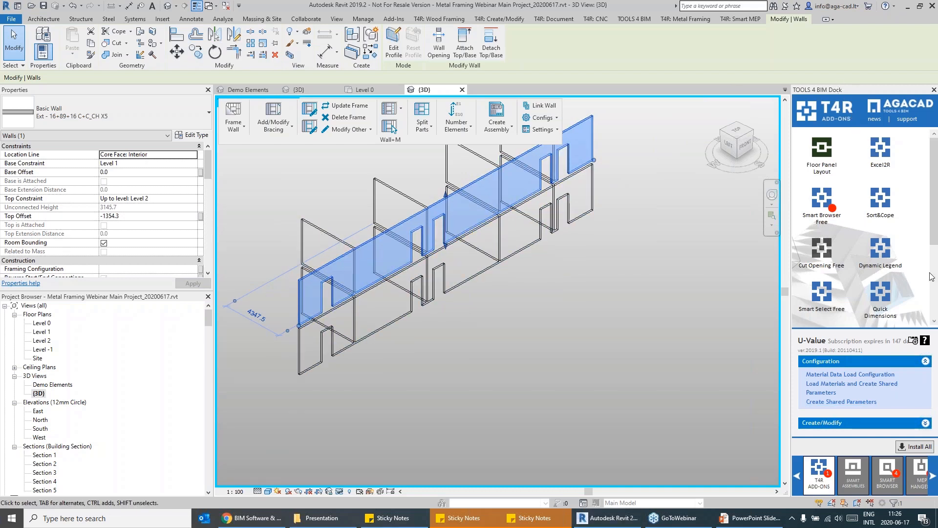
Split the selected long wall from its start with the Smart Walls Split Wall tools of the Metal Framing add-ons.
{"action": "scroll", "coordinate": [851, 481], "scroll_direction": "down", "scroll_amount": 6}
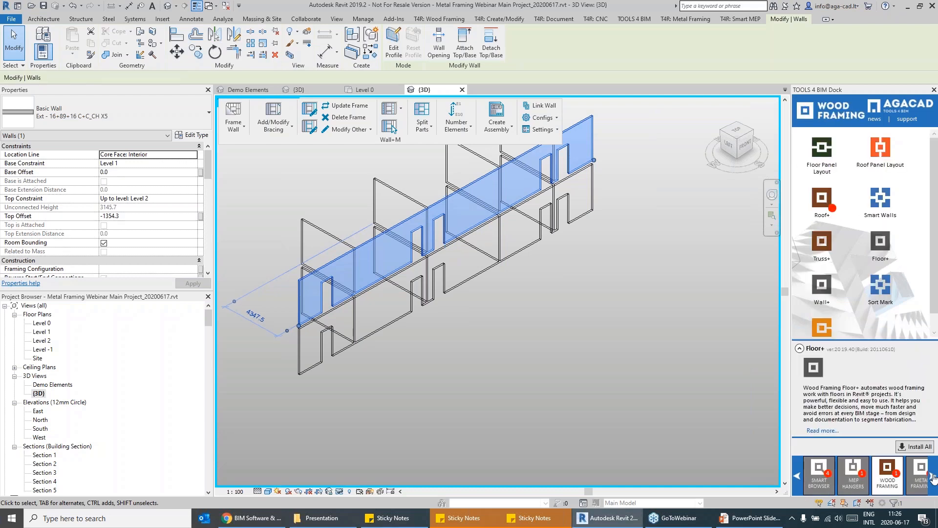
{"action": "left_click", "coordinate": [852, 480]}
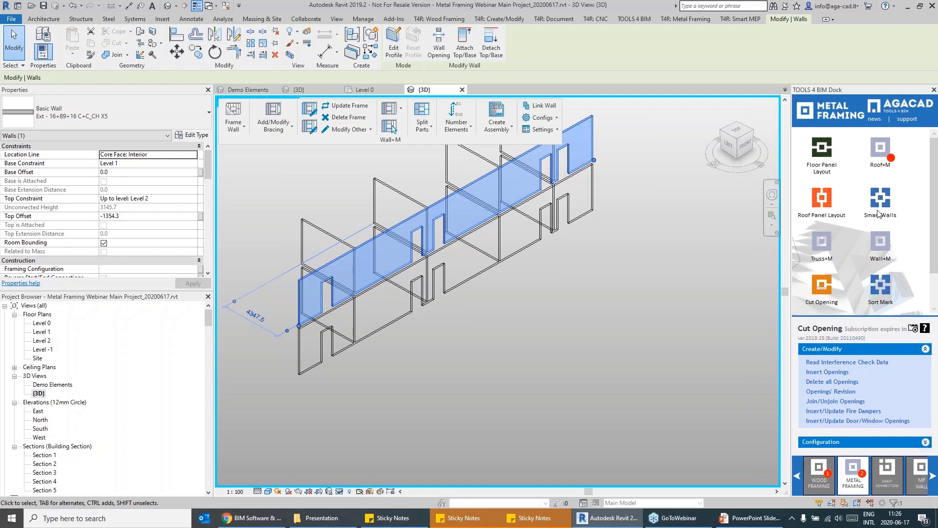
{"action": "left_click", "coordinate": [880, 208]}
{"action": "left_click", "coordinate": [821, 419]}
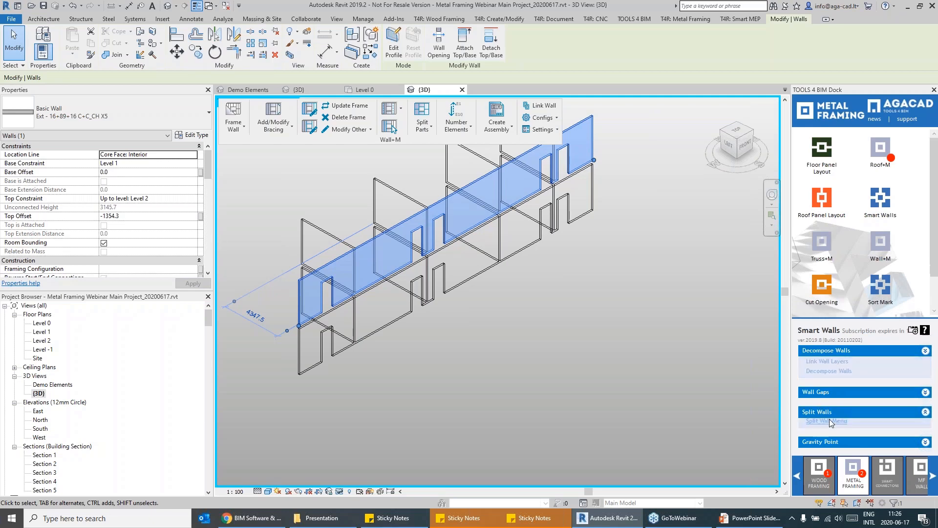
{"action": "left_click", "coordinate": [833, 422]}
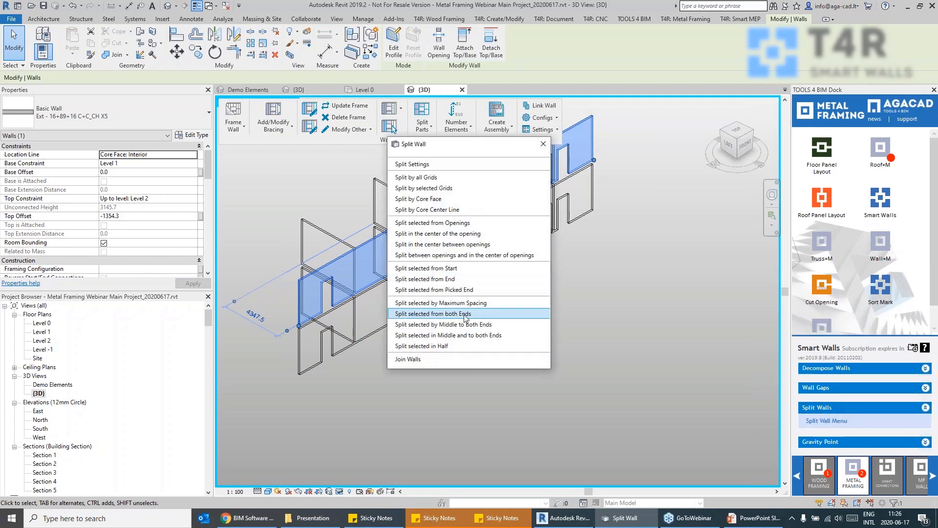
{"action": "left_click_drag", "start_coordinate": [471, 147], "coordinate": [207, 139]}
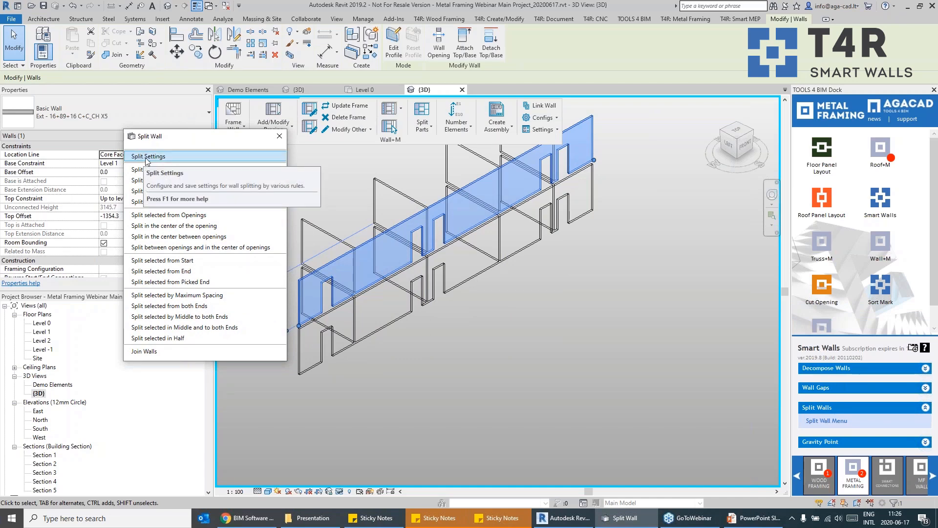
{"action": "middle_click_drag", "start_coordinate": [474, 268], "coordinate": [467, 310]}
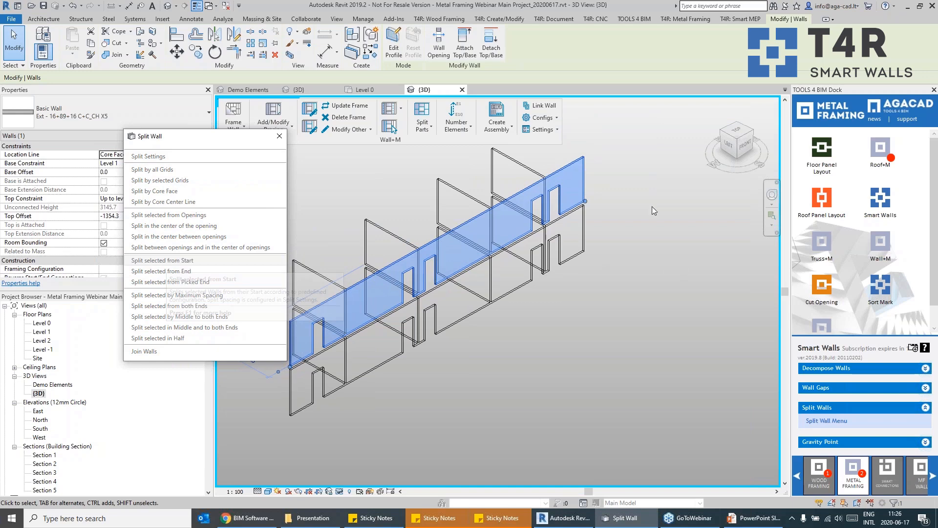
{"action": "left_click", "coordinate": [662, 193]}
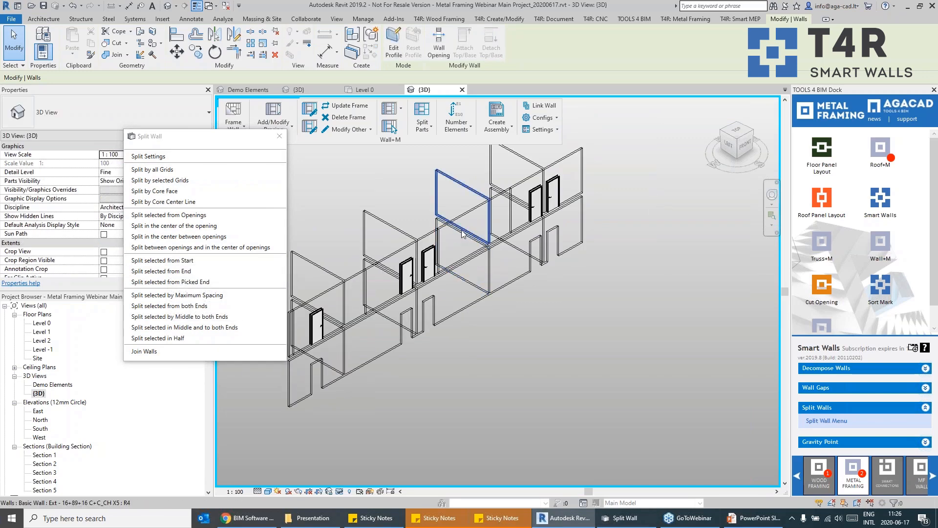
Check individual segments of the split wall against the door openings and close the Split Wall dialog.
{"action": "left_click", "coordinate": [473, 214]}
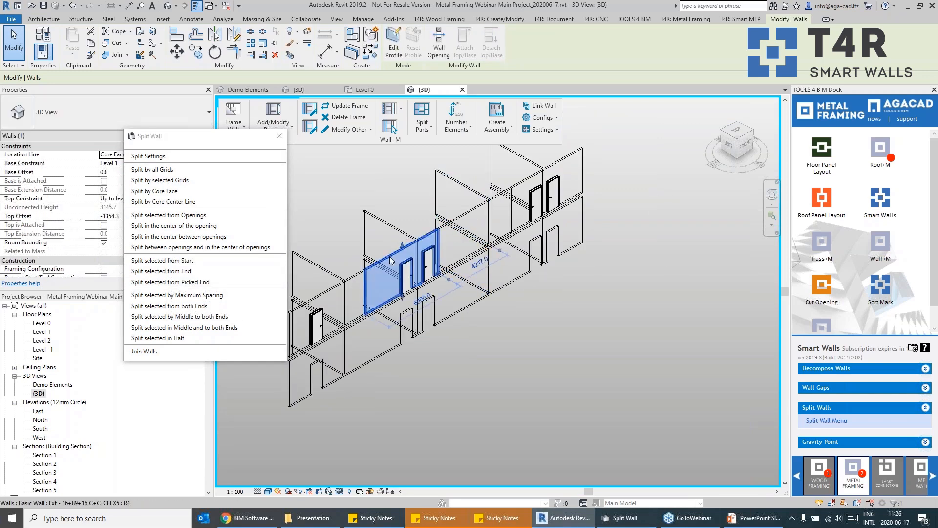
{"action": "left_click", "coordinate": [474, 213]}
{"action": "left_click", "coordinate": [232, 328]}
{"action": "scroll", "coordinate": [417, 236], "scroll_direction": "up", "scroll_amount": 2}
{"action": "scroll", "coordinate": [418, 236], "scroll_direction": "up", "scroll_amount": 3}
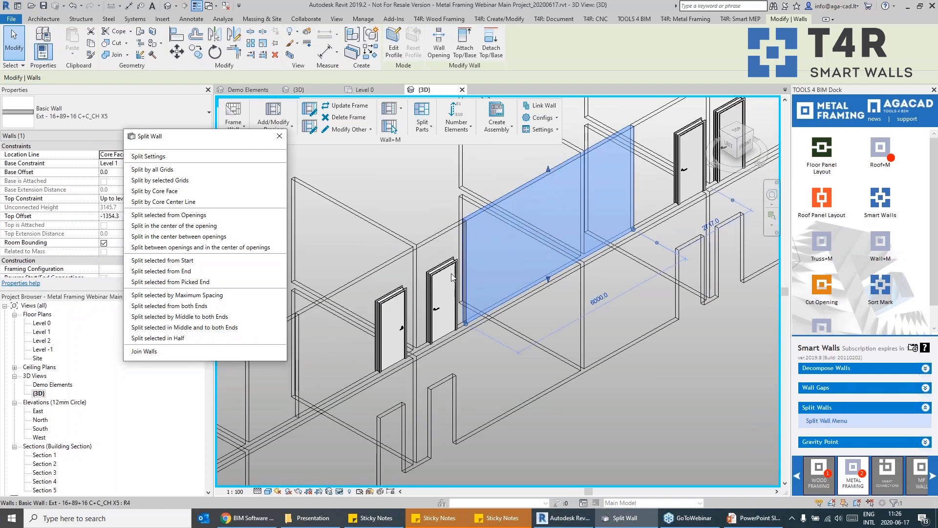
{"action": "scroll", "coordinate": [455, 275], "scroll_direction": "down", "scroll_amount": 3}
{"action": "left_click", "coordinate": [542, 405]}
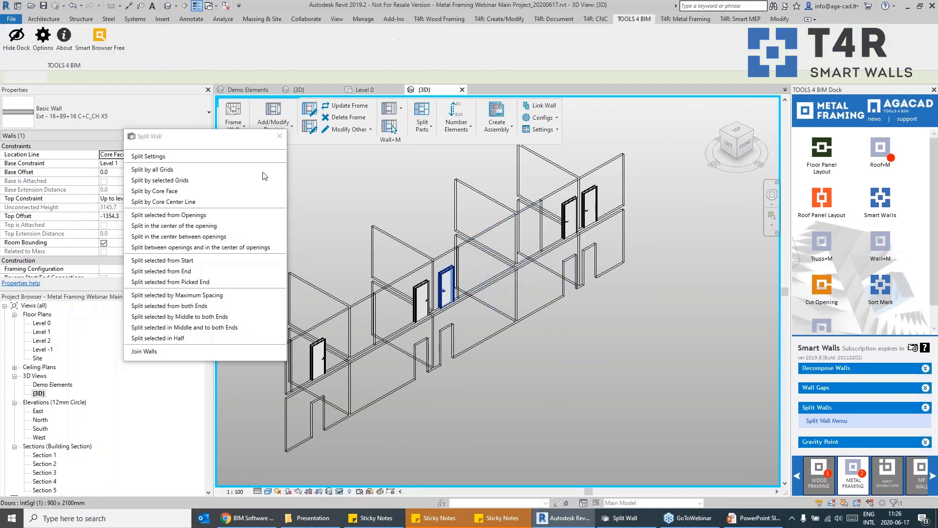
{"action": "left_click", "coordinate": [284, 139]}
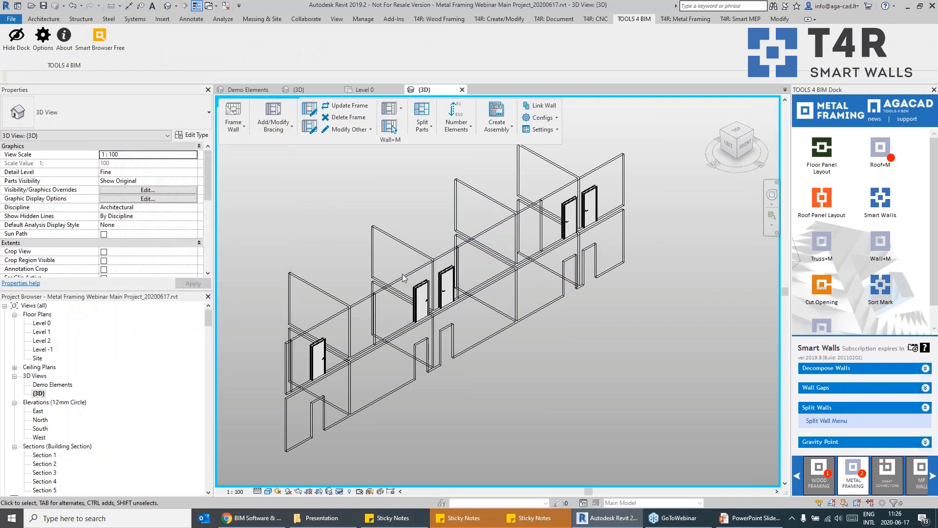
Frame two Level 1 cross walls with Frame Wall and reset the temporary isolation to show the whole building.
{"action": "left_click", "coordinate": [415, 239]}
{"action": "left_click", "coordinate": [410, 243], "text": "ctrl"}
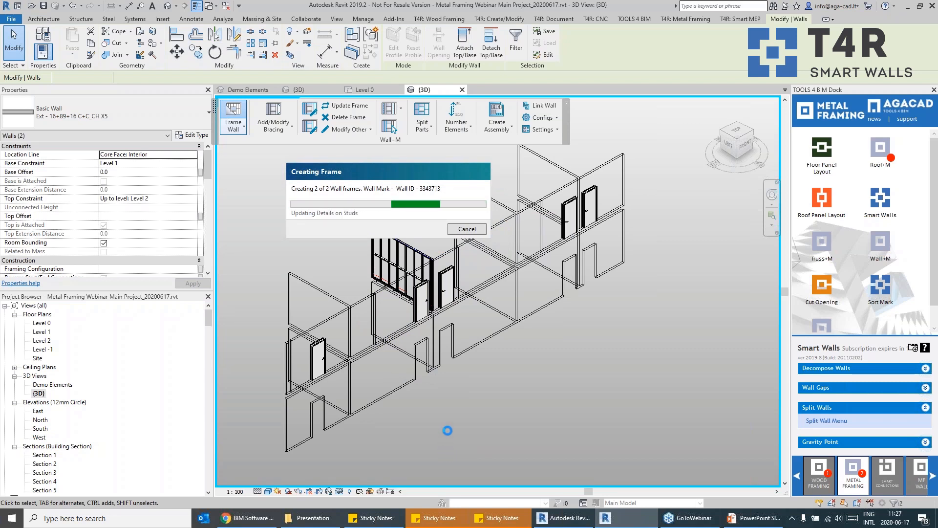
{"action": "left_click", "coordinate": [339, 492]}
{"action": "left_click", "coordinate": [354, 481]}
{"action": "middle_click_drag", "start_coordinate": [352, 288], "coordinate": [366, 332], "text": "shift"}
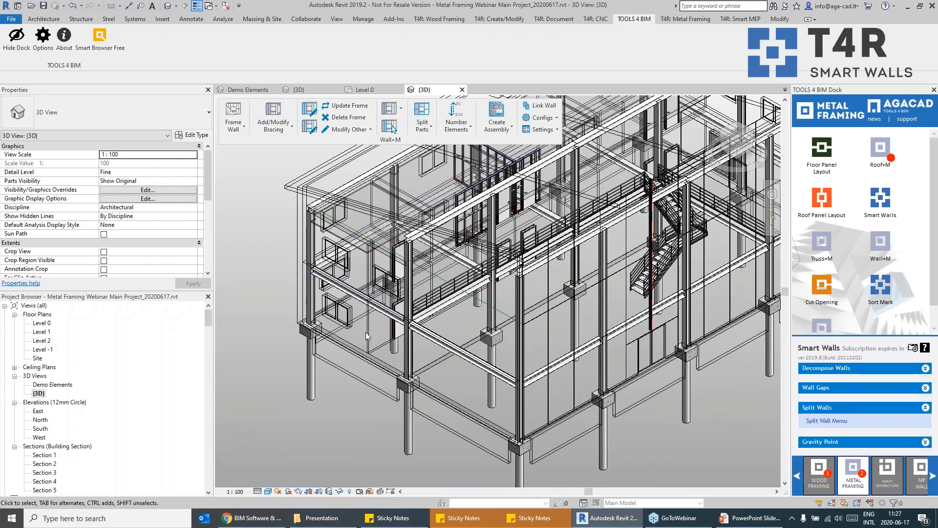
Compare the type of the building's end facade wall with the framed facade wall in the Demo Elements view.
{"action": "left_click", "coordinate": [304, 316]}
{"action": "mouse_move", "coordinate": [279, 350]}
{"action": "middle_mouse_down", "text": "shift"}
{"action": "mouse_move", "coordinate": [387, 339]}
{"action": "mouse_move", "coordinate": [310, 332]}
{"action": "mouse_move", "coordinate": [286, 346]}
{"action": "middle_mouse_up", "text": "shift"}
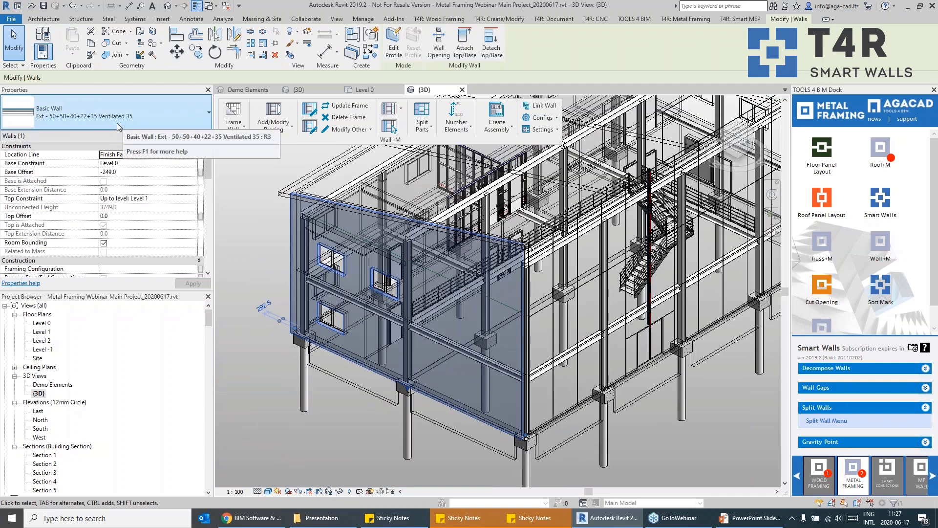
{"action": "double_click", "coordinate": [53, 384]}
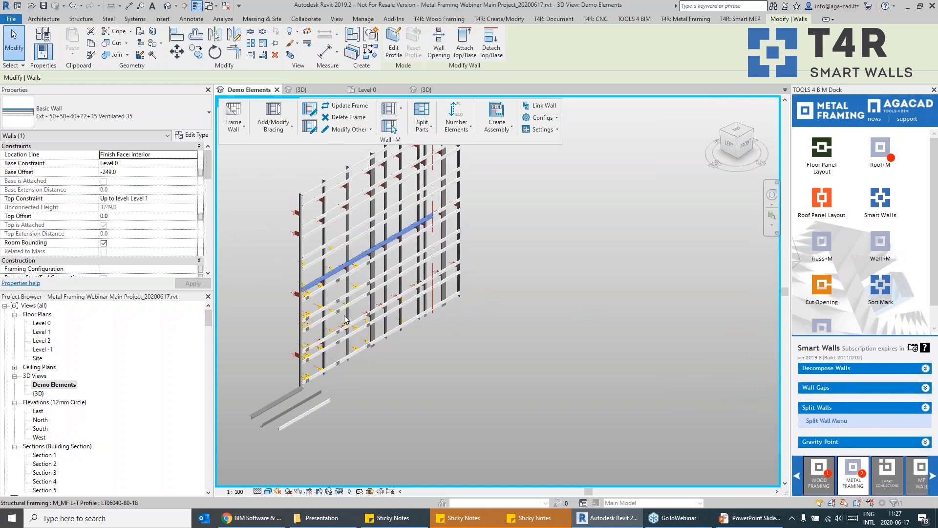
{"action": "left_click", "coordinate": [368, 376]}
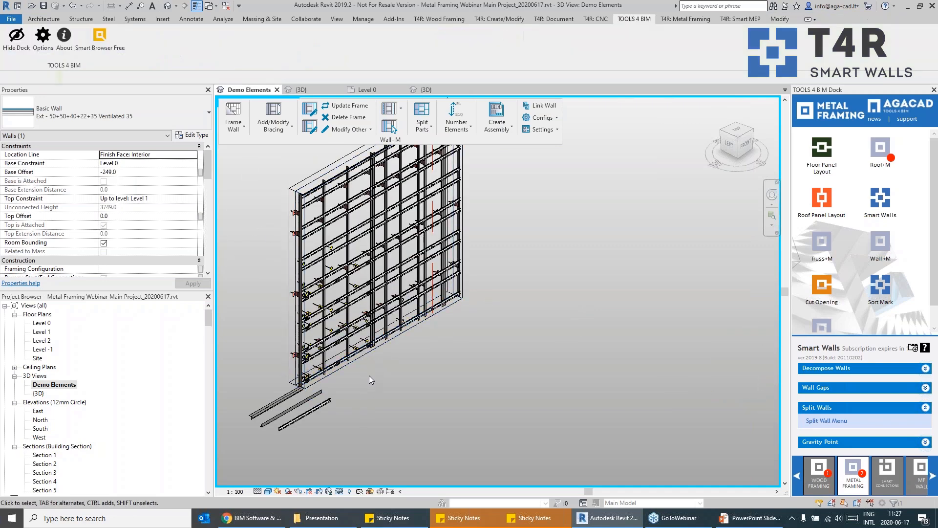
{"action": "left_click", "coordinate": [364, 355]}
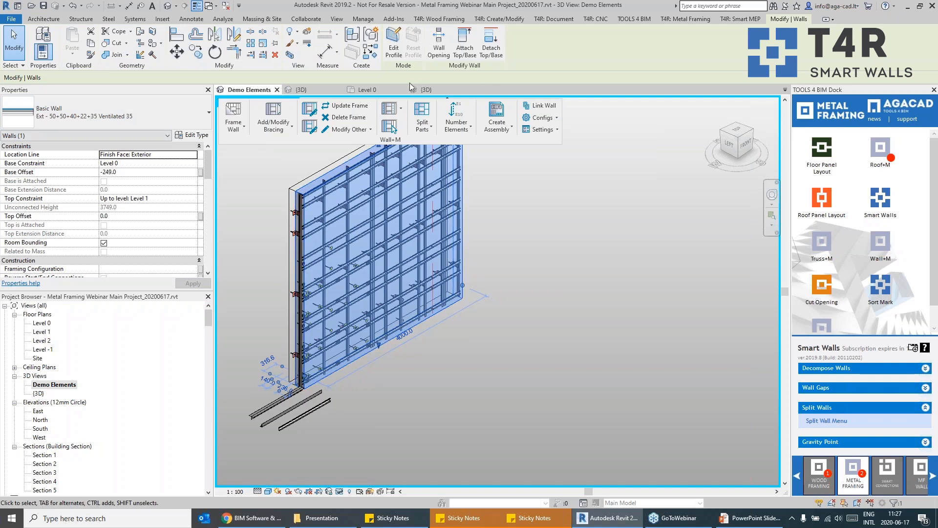
Go back to the {3D} view and reselect the ventilated facade wall at the building's end.
{"action": "left_click", "coordinate": [435, 89]}
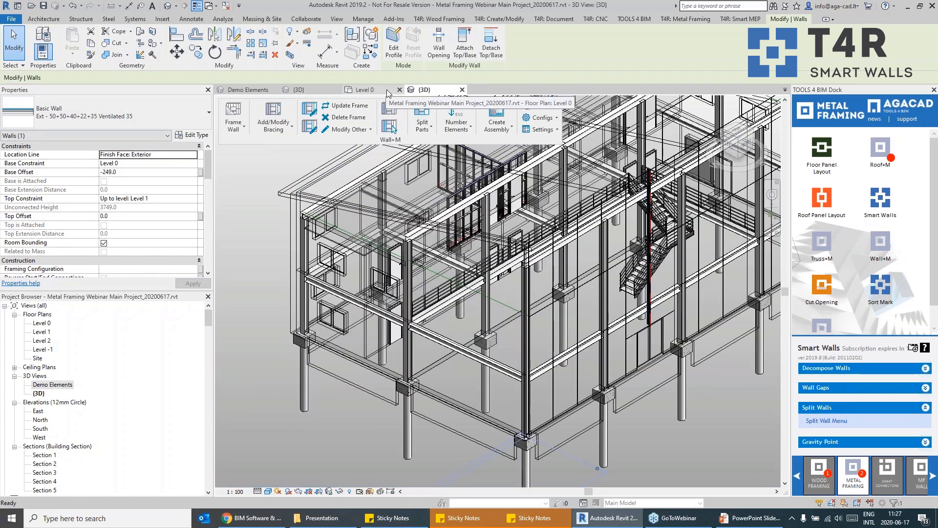
{"action": "left_click", "coordinate": [273, 233]}
{"action": "left_click", "coordinate": [290, 253]}
{"action": "mouse_move", "coordinate": [455, 279]}
{"action": "middle_mouse_down", "text": "shift"}
{"action": "mouse_move", "coordinate": [421, 282]}
{"action": "mouse_move", "coordinate": [452, 282]}
{"action": "middle_mouse_up", "text": "shift"}
{"action": "scroll", "coordinate": [356, 269], "scroll_direction": "down", "scroll_amount": 3}
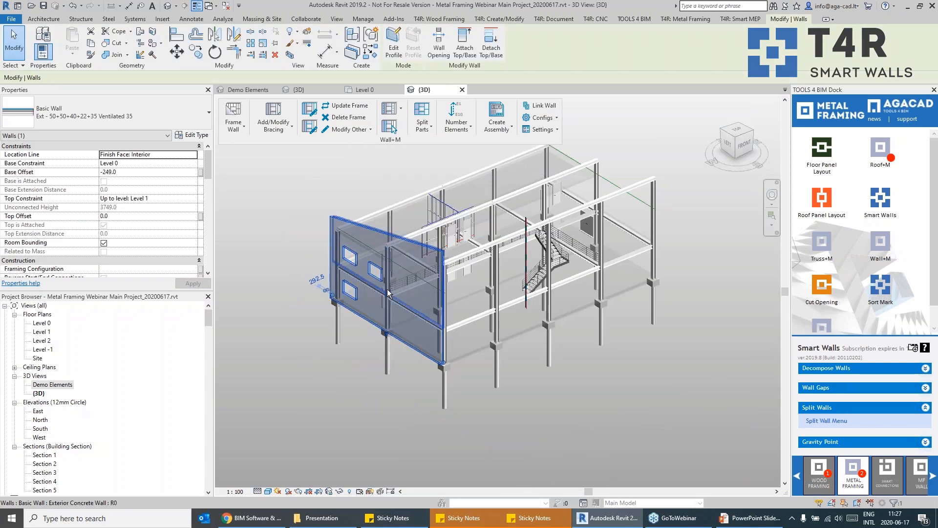
Float the Floor+M toolset and frame the Level 1 Floor 254-Horizontal Blocking beside the staircase.
{"action": "scroll", "coordinate": [544, 295], "scroll_direction": "up", "scroll_amount": 3}
{"action": "scroll", "coordinate": [518, 296], "scroll_direction": "down", "scroll_amount": 2}
{"action": "scroll", "coordinate": [503, 297], "scroll_direction": "up", "scroll_amount": 5}
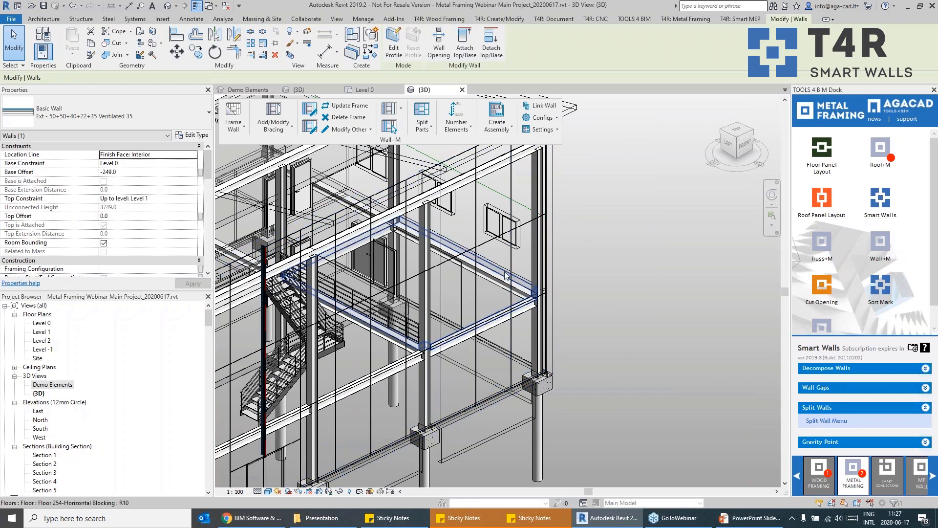
{"action": "left_click", "coordinate": [501, 309]}
{"action": "scroll", "coordinate": [500, 309], "scroll_direction": "down", "scroll_amount": 3}
{"action": "middle_click_drag", "start_coordinate": [501, 309], "coordinate": [464, 302], "text": "shift"}
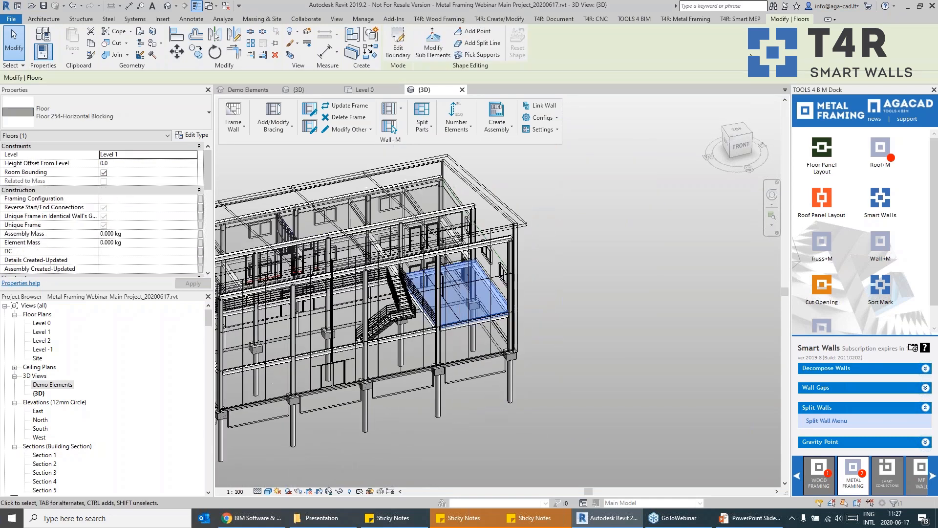
{"action": "left_click", "coordinate": [691, 22]}
{"action": "left_click_drag", "start_coordinate": [773, 66], "coordinate": [401, 206]}
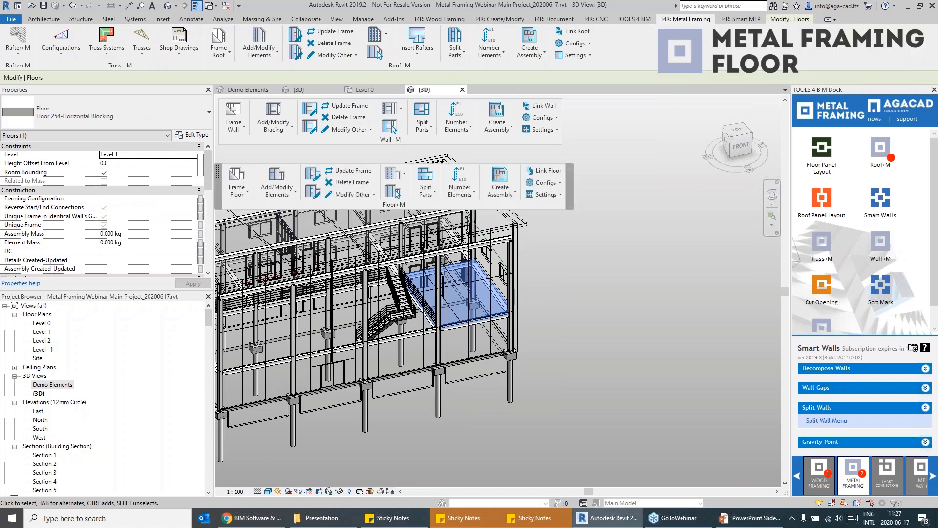
{"action": "left_click", "coordinate": [238, 183]}
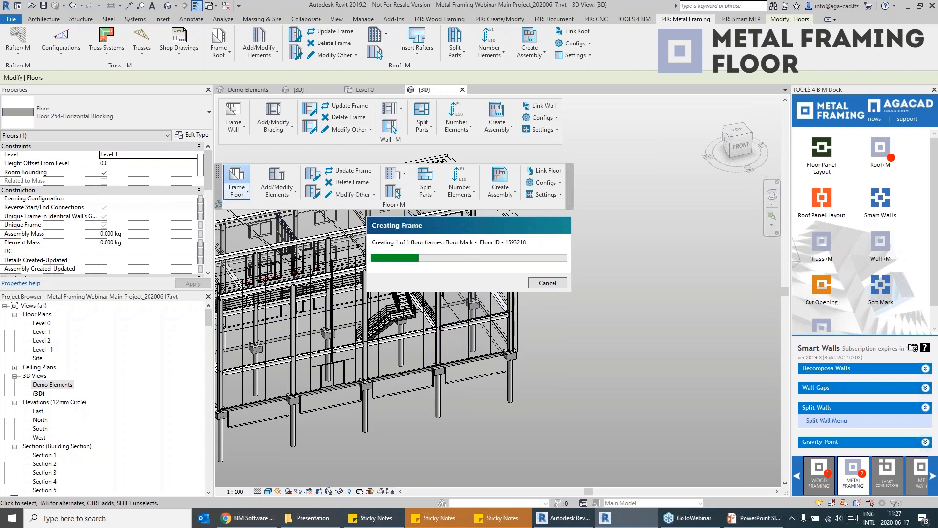
{"action": "left_click_drag", "start_coordinate": [241, 241], "coordinate": [198, 250]}
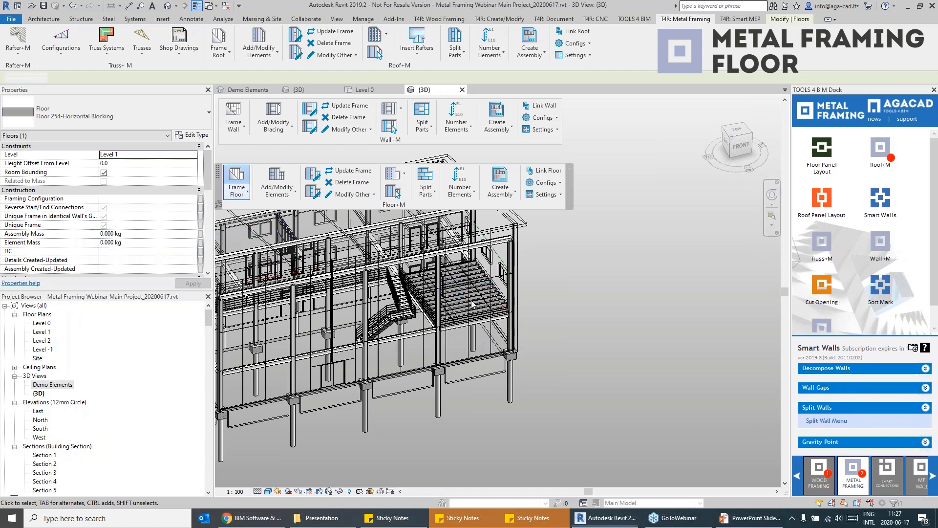
Examine the framed floor up close and select one of its C25476-15 stud-joists.
{"action": "scroll", "coordinate": [500, 322], "scroll_direction": "down", "scroll_amount": 3}
{"action": "scroll", "coordinate": [499, 321], "scroll_direction": "up", "scroll_amount": 5}
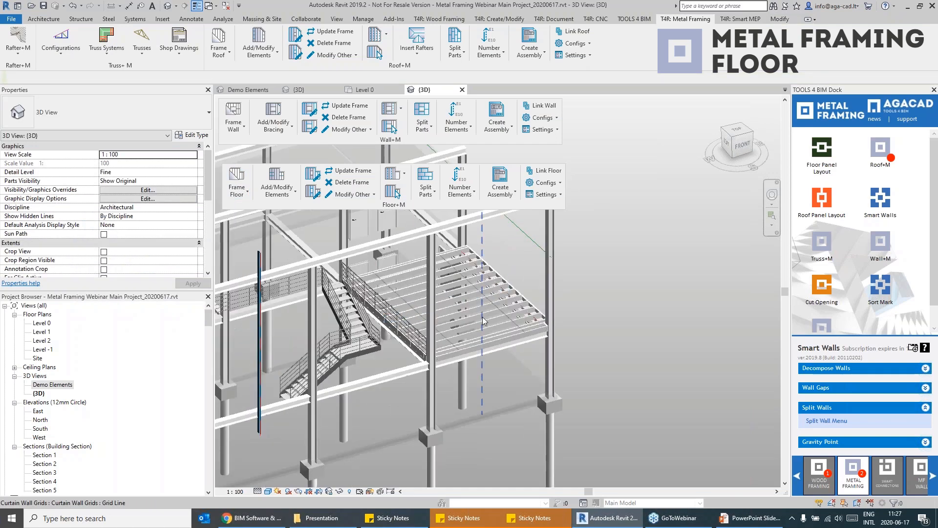
{"action": "left_click", "coordinate": [489, 331]}
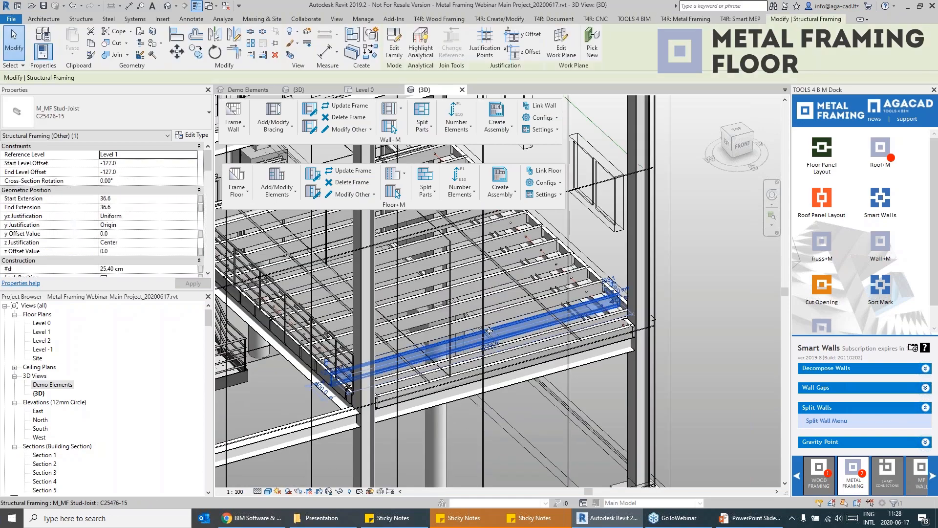
Generate metal frames for the Level 0 curtain wall "CW Window Frame with 2 Windows" together with its two nested window walls.
{"action": "scroll", "coordinate": [490, 331], "scroll_direction": "down", "scroll_amount": 3}
{"action": "middle_click_drag", "start_coordinate": [490, 348], "coordinate": [631, 398], "text": "shift"}
{"action": "scroll", "coordinate": [622, 330], "scroll_direction": "down", "scroll_amount": 3}
{"action": "scroll", "coordinate": [426, 423], "scroll_direction": "up", "scroll_amount": 6}
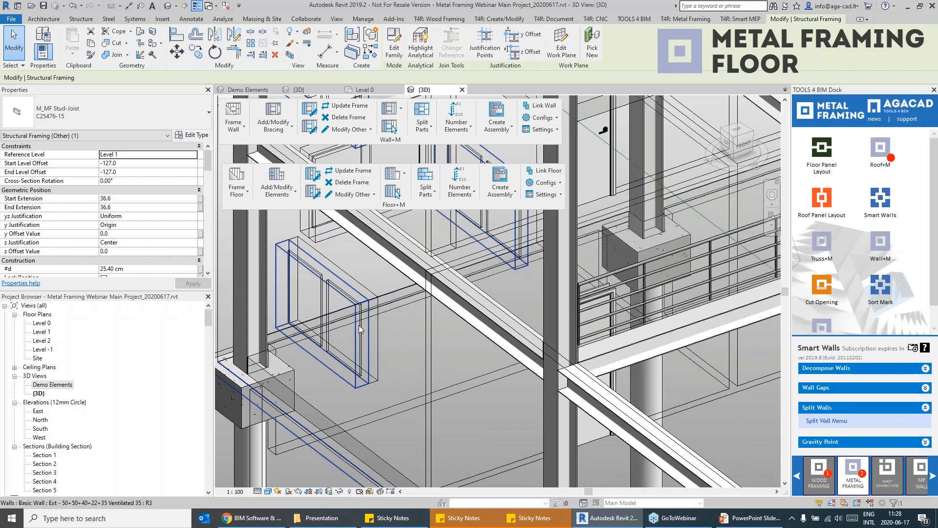
{"action": "left_click", "coordinate": [336, 361]}
{"action": "middle_click_drag", "start_coordinate": [336, 360], "coordinate": [394, 344], "text": "shift"}
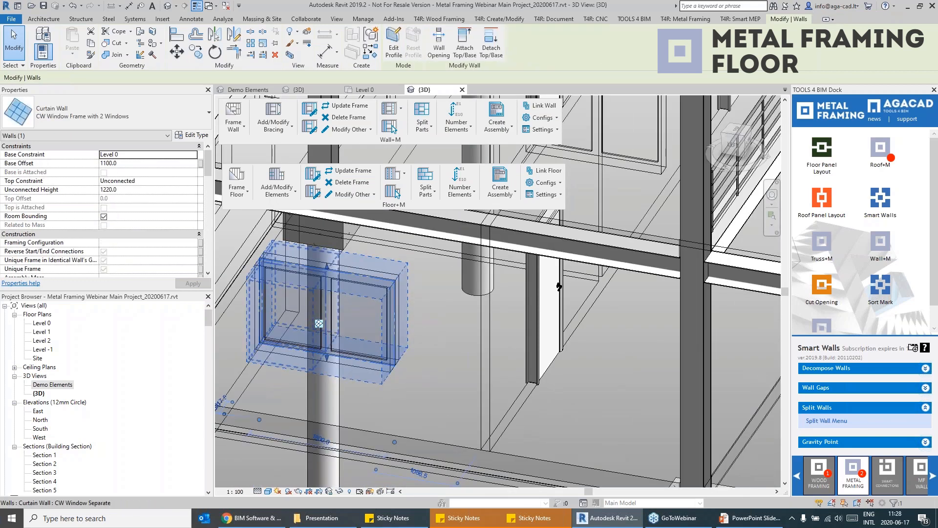
{"action": "left_click", "coordinate": [285, 341], "text": "ctrl"}
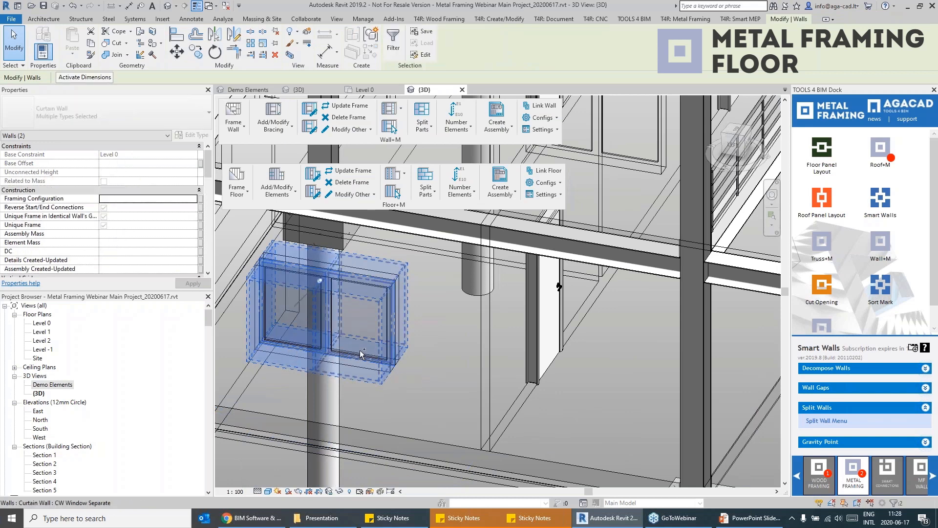
{"action": "left_click", "coordinate": [359, 350], "text": "ctrl"}
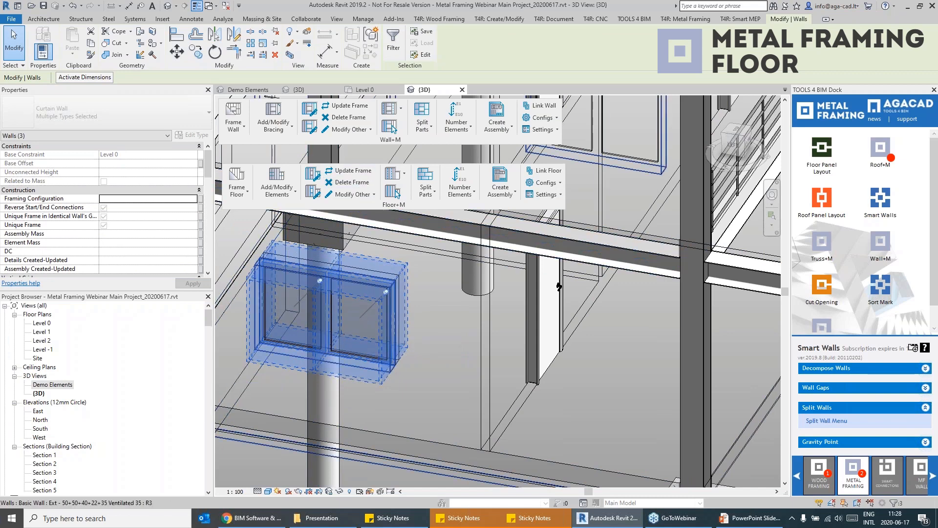
{"action": "middle_click_drag", "start_coordinate": [415, 321], "coordinate": [517, 364]}
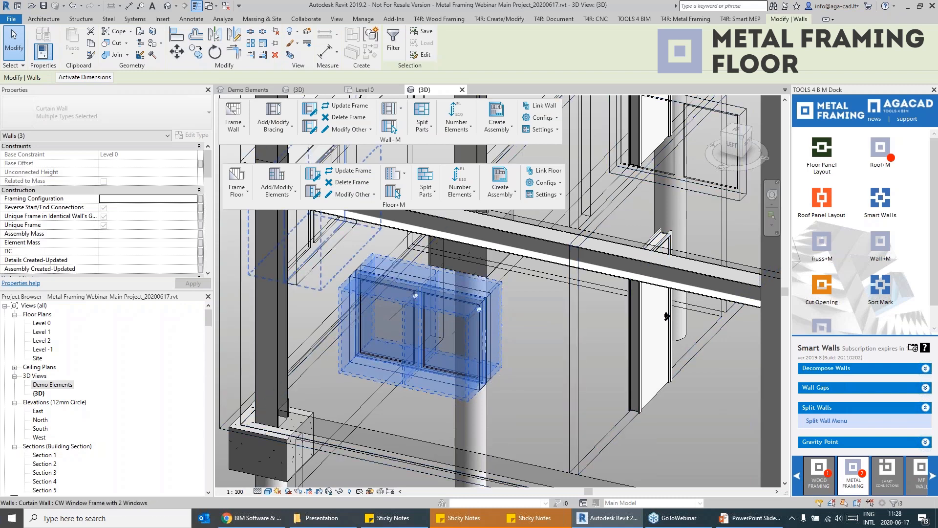
{"action": "left_click", "coordinate": [233, 133]}
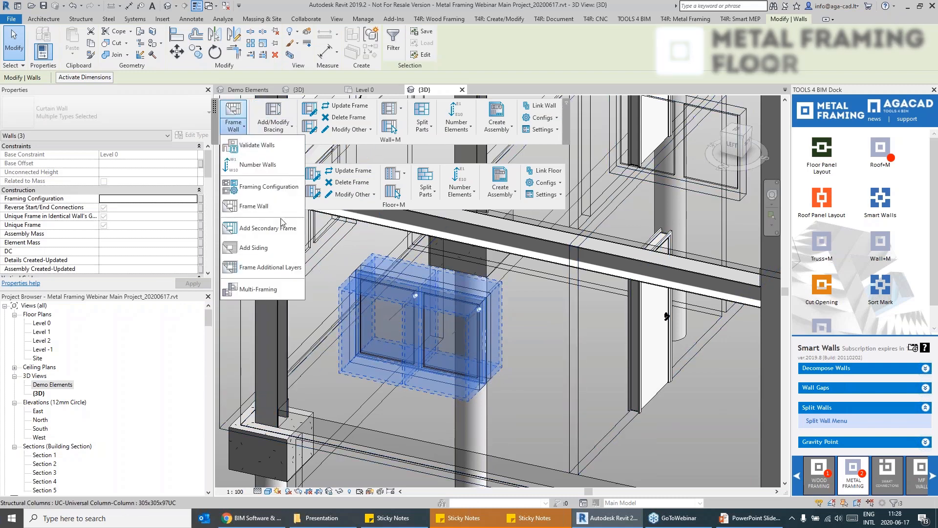
{"action": "left_click", "coordinate": [274, 225]}
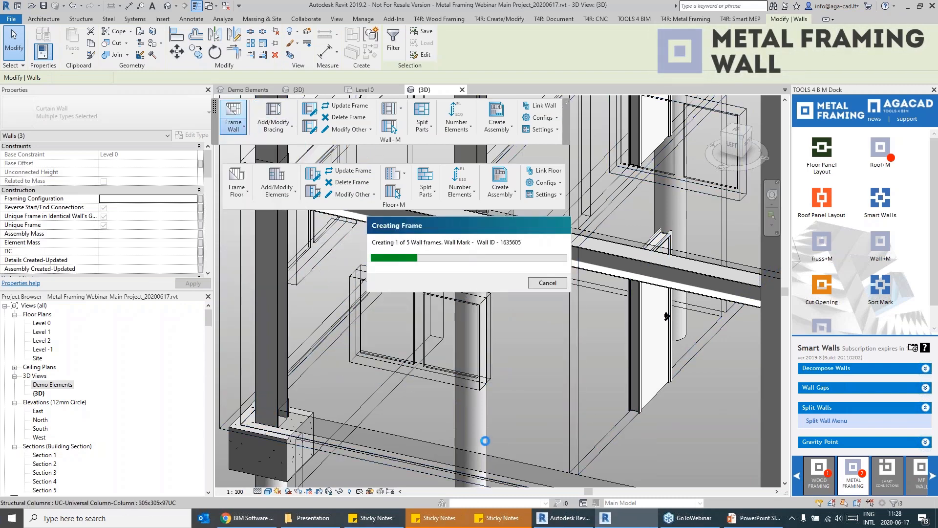
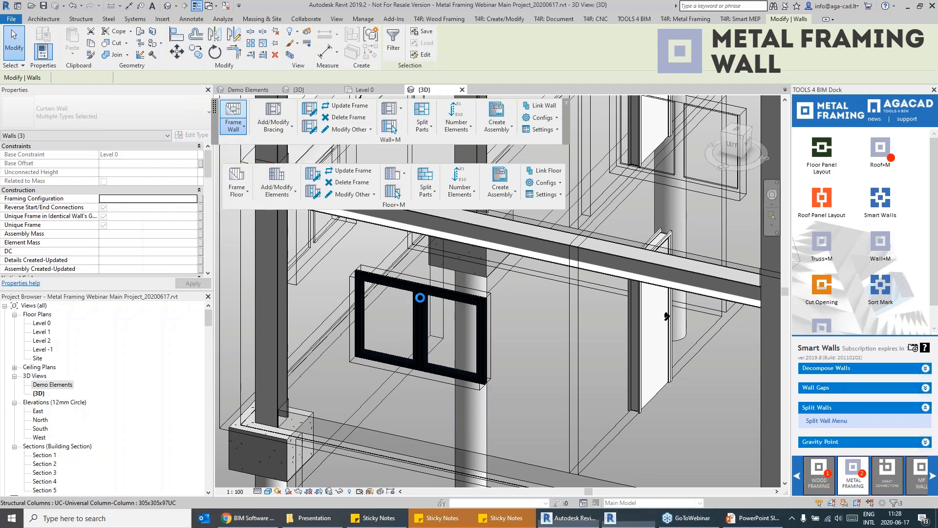
Examine the new window frame's mullion and corner joints in the Hidden Line visual style.
{"action": "scroll", "coordinate": [430, 297], "scroll_direction": "up", "scroll_amount": 8}
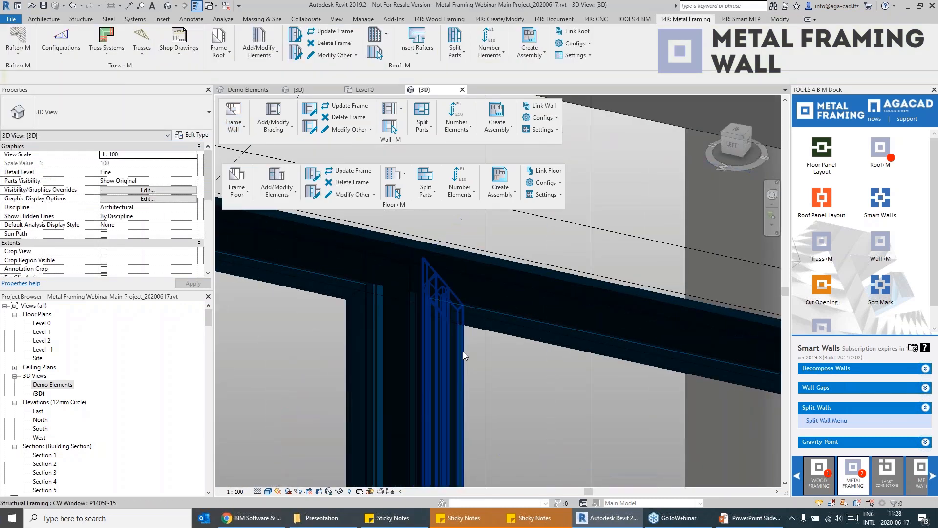
{"action": "left_click", "coordinate": [464, 390]}
{"action": "middle_click_drag", "start_coordinate": [465, 391], "coordinate": [588, 361], "text": "shift"}
{"action": "left_click", "coordinate": [268, 491]}
{"action": "left_click", "coordinate": [292, 445]}
{"action": "scroll", "coordinate": [531, 337], "scroll_direction": "down", "scroll_amount": 5}
{"action": "key", "text": "Escape"}
{"action": "middle_click_drag", "start_coordinate": [538, 455], "coordinate": [526, 272]}
{"action": "scroll", "coordinate": [309, 359], "scroll_direction": "up", "scroll_amount": 3}
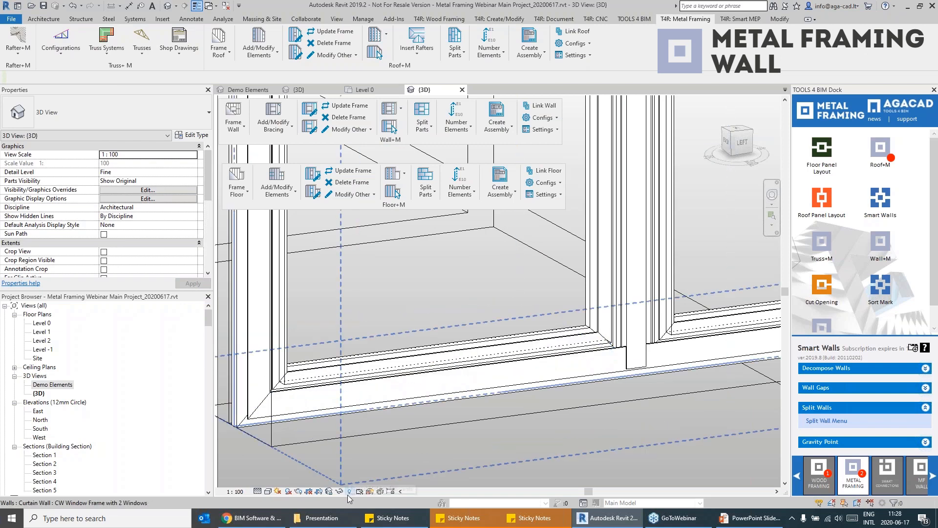
Set the 3D view's visual style to Shaded and show the building structure around the framed window.
{"action": "left_click", "coordinate": [270, 491]}
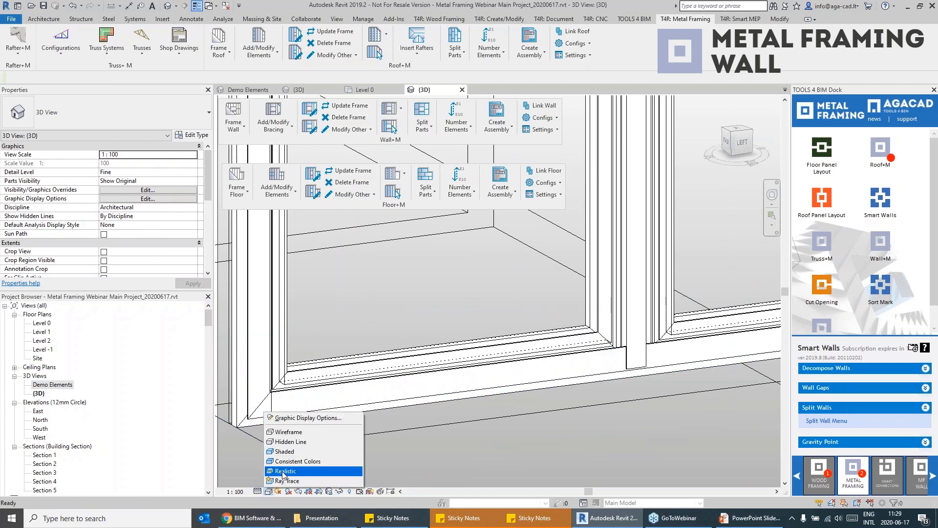
{"action": "left_click", "coordinate": [285, 452]}
{"action": "scroll", "coordinate": [567, 283], "scroll_direction": "down", "scroll_amount": 5}
{"action": "middle_click_drag", "start_coordinate": [562, 308], "coordinate": [416, 347], "text": "shift"}
{"action": "scroll", "coordinate": [506, 342], "scroll_direction": "down", "scroll_amount": 4}
{"action": "scroll", "coordinate": [505, 327], "scroll_direction": "up", "scroll_amount": 3}
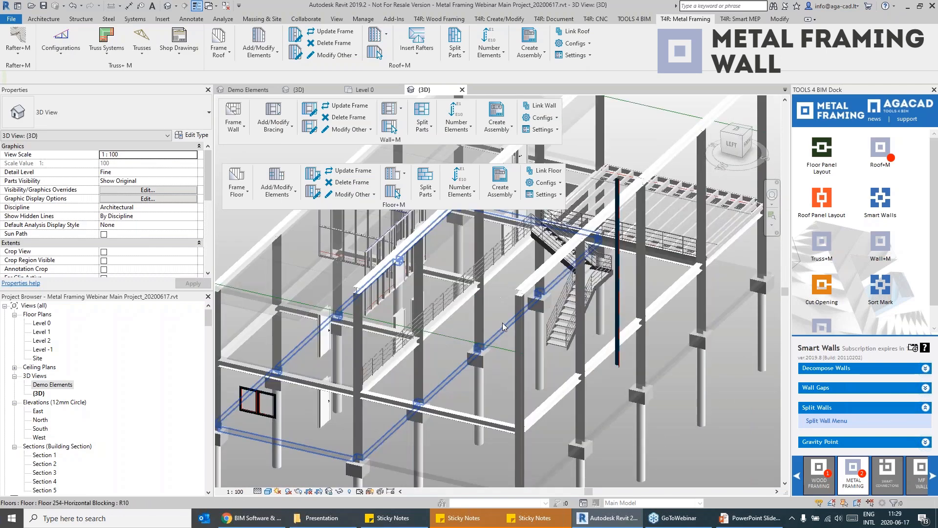
Select the horizontal model line that spans the building's width below the roof.
{"action": "key", "text": "w"}
{"action": "key", "text": "f"}
{"action": "left_click", "coordinate": [468, 337]}
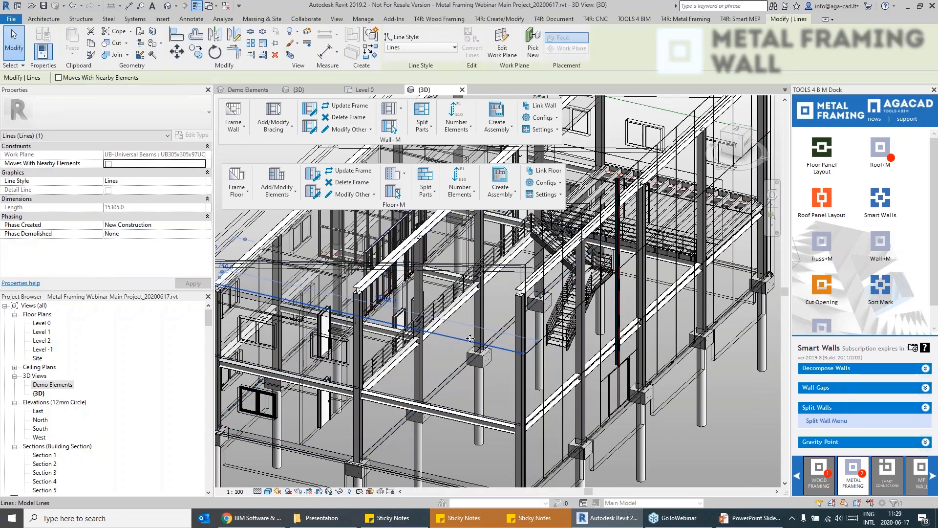
{"action": "scroll", "coordinate": [470, 338], "scroll_direction": "down", "scroll_amount": 5}
{"action": "middle_click_drag", "start_coordinate": [471, 338], "coordinate": [365, 364], "text": "shift"}
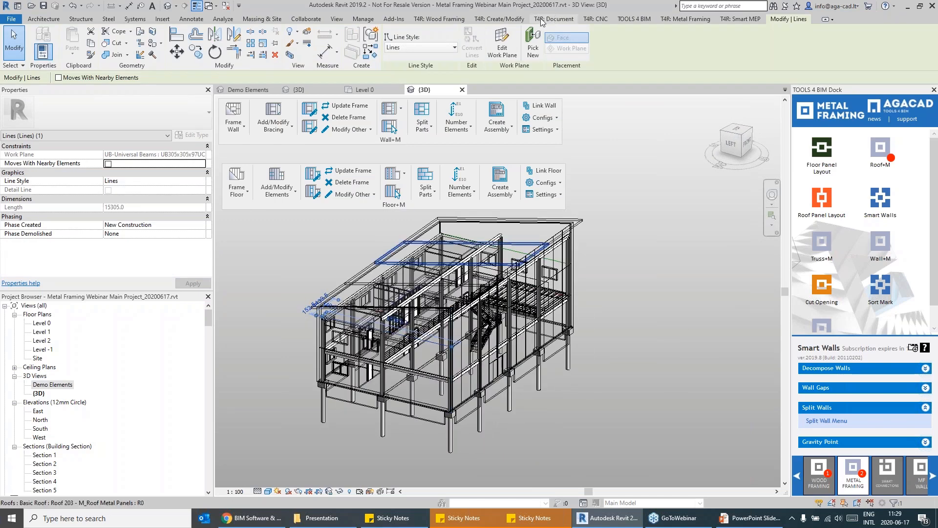
Detach the Truss+ M tools and float them over the 3D view below the Floor+M tools.
{"action": "left_click", "coordinate": [682, 20]}
{"action": "left_click_drag", "start_coordinate": [125, 68], "coordinate": [322, 264]}
{"action": "scroll", "coordinate": [538, 288], "scroll_direction": "up", "scroll_amount": 3}
{"action": "mouse_move", "coordinate": [533, 313]}
{"action": "middle_mouse_down", "text": "shift"}
{"action": "mouse_move", "coordinate": [506, 267]}
{"action": "mouse_move", "coordinate": [543, 313]}
{"action": "middle_mouse_up", "text": "shift"}
{"action": "scroll", "coordinate": [545, 309], "scroll_direction": "down", "scroll_amount": 4}
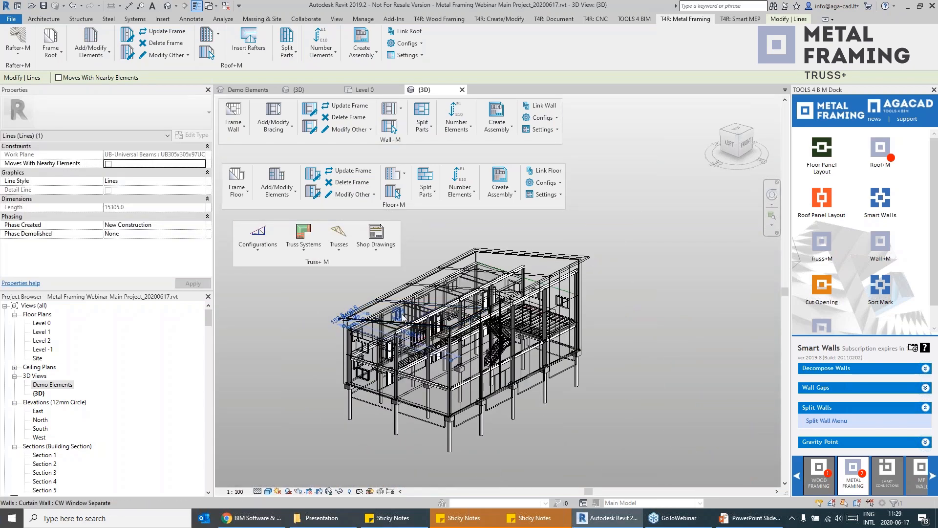
Create a roof truss type from the model line, saving it as "My very truss" in the Special multitype truss group and deleting the faulty elements.
{"action": "left_click", "coordinate": [337, 246]}
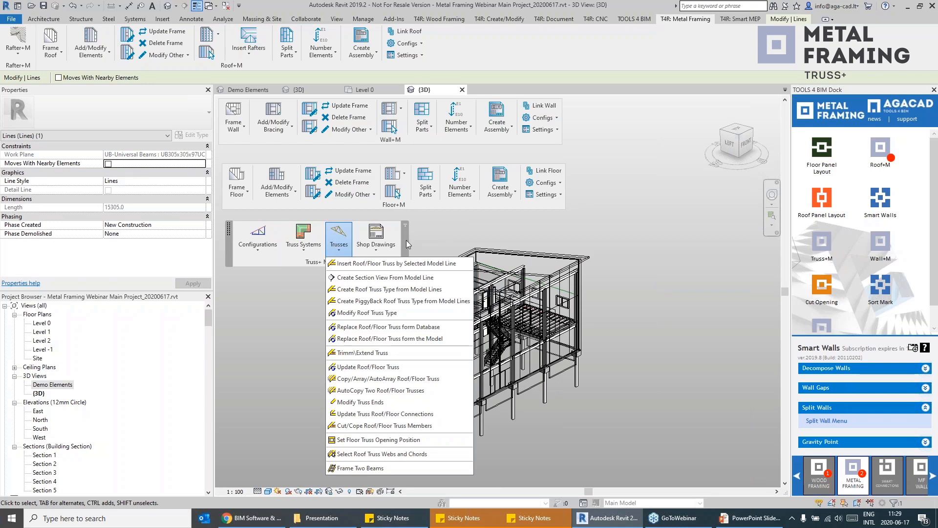
{"action": "left_click", "coordinate": [416, 291]}
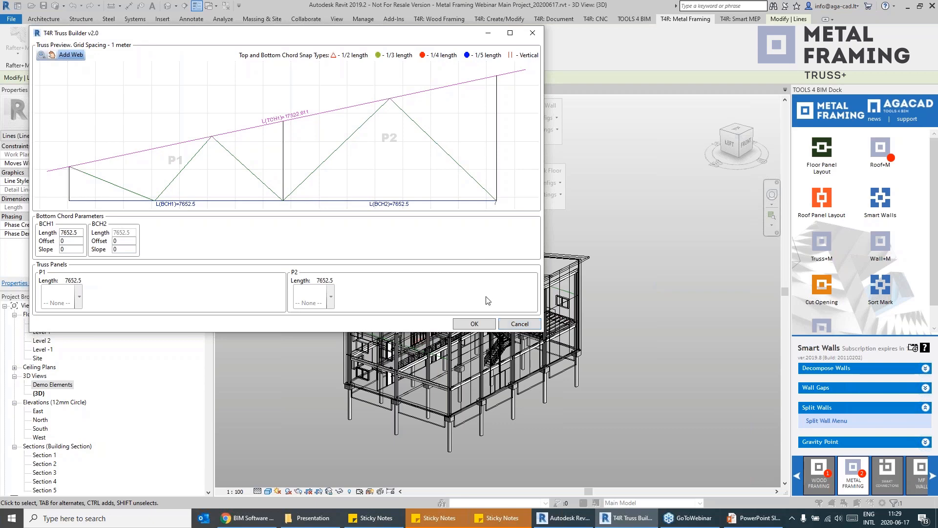
{"action": "left_click", "coordinate": [474, 324]}
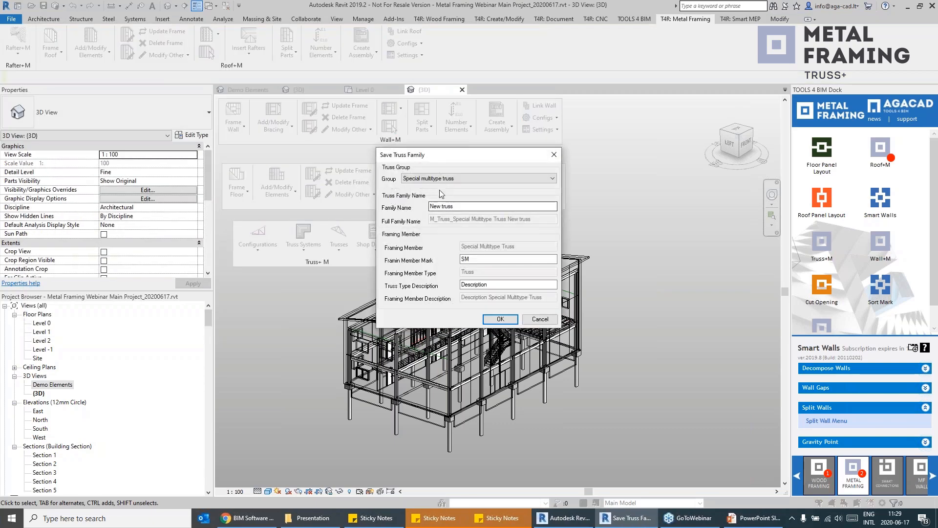
{"action": "left_click", "coordinate": [459, 206]}
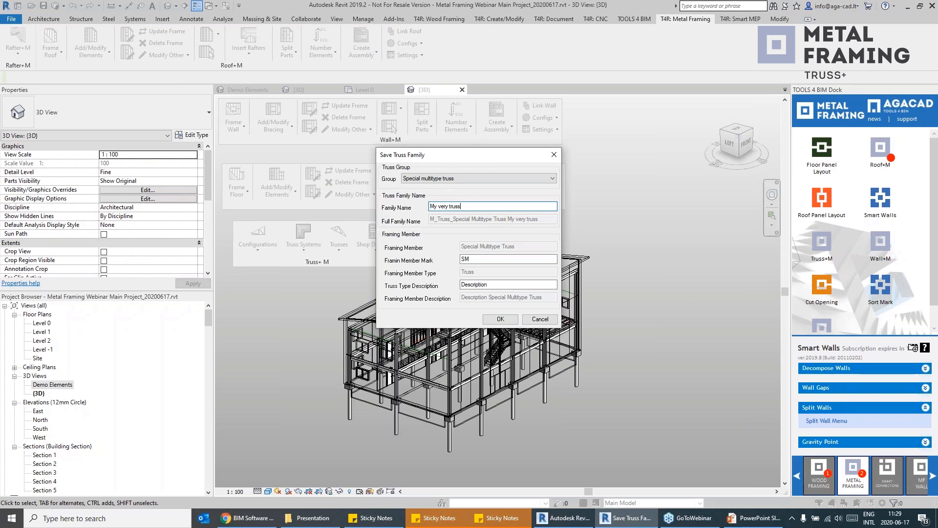
{"action": "left_click", "coordinate": [499, 319]}
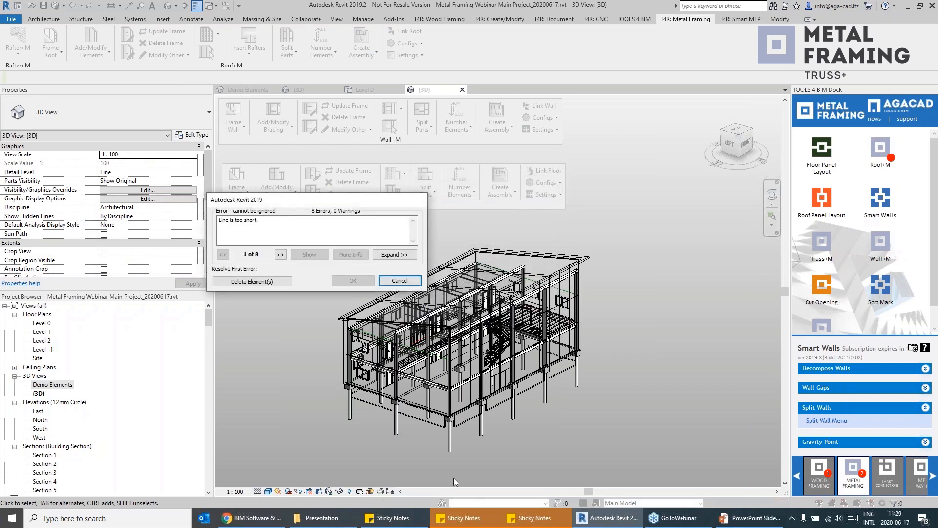
{"action": "left_click", "coordinate": [275, 282]}
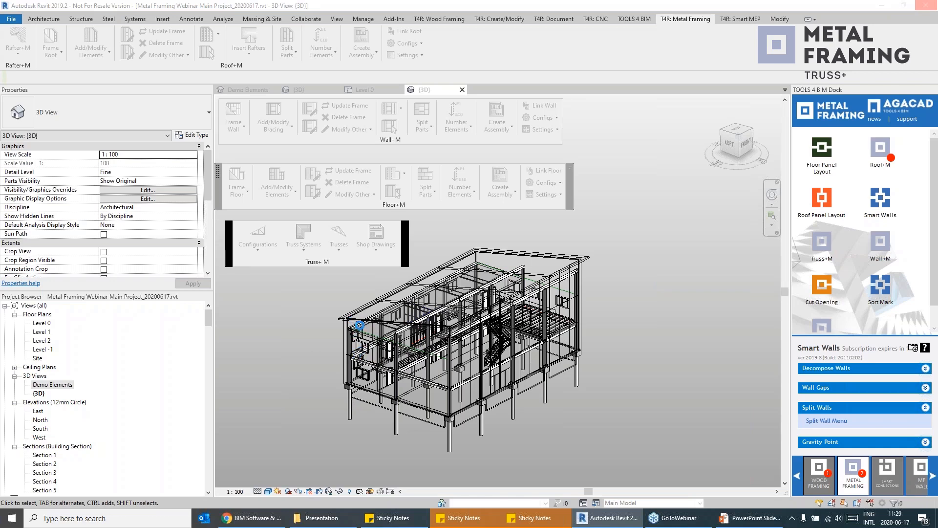
Inspect the generated "My very truss" roof truss and delete it from the model.
{"action": "scroll", "coordinate": [376, 335], "scroll_direction": "up", "scroll_amount": 7}
{"action": "scroll", "coordinate": [421, 348], "scroll_direction": "up", "scroll_amount": 2}
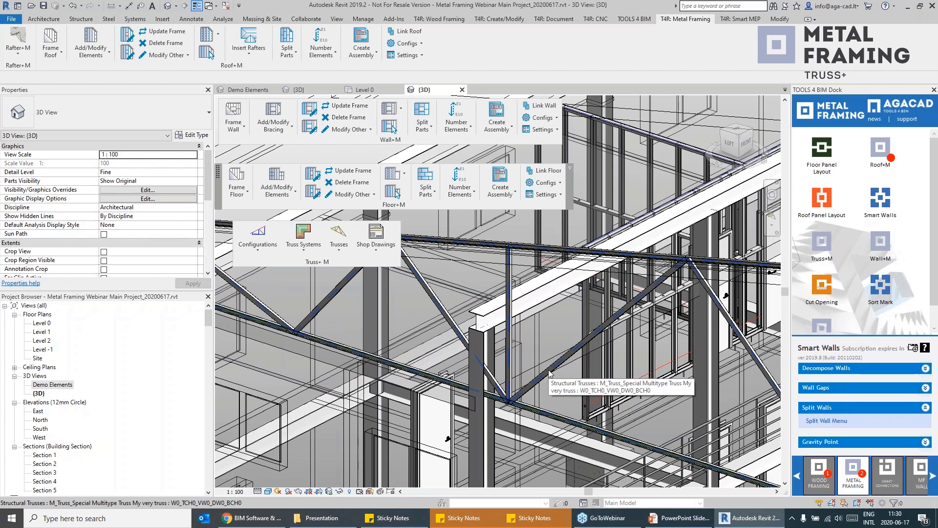
{"action": "scroll", "coordinate": [550, 373], "scroll_direction": "down", "scroll_amount": 3}
{"action": "left_click", "coordinate": [547, 371]}
{"action": "key", "text": "Delete"}
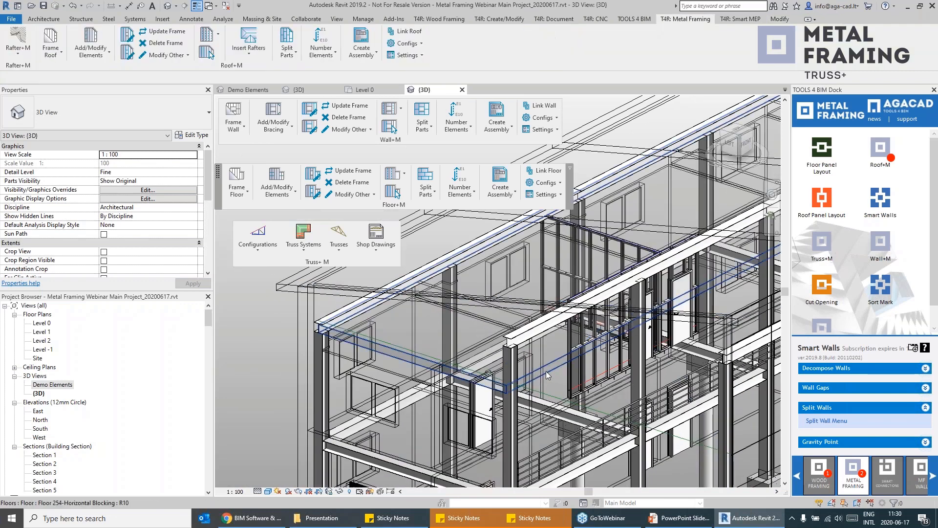
Reselect the model line below the roof and open the truss type selection for inserting a roof truss on it.
{"action": "scroll", "coordinate": [428, 327], "scroll_direction": "down", "scroll_amount": 1}
{"action": "left_click", "coordinate": [420, 349]}
{"action": "middle_click_drag", "start_coordinate": [420, 348], "coordinate": [523, 335], "text": "shift"}
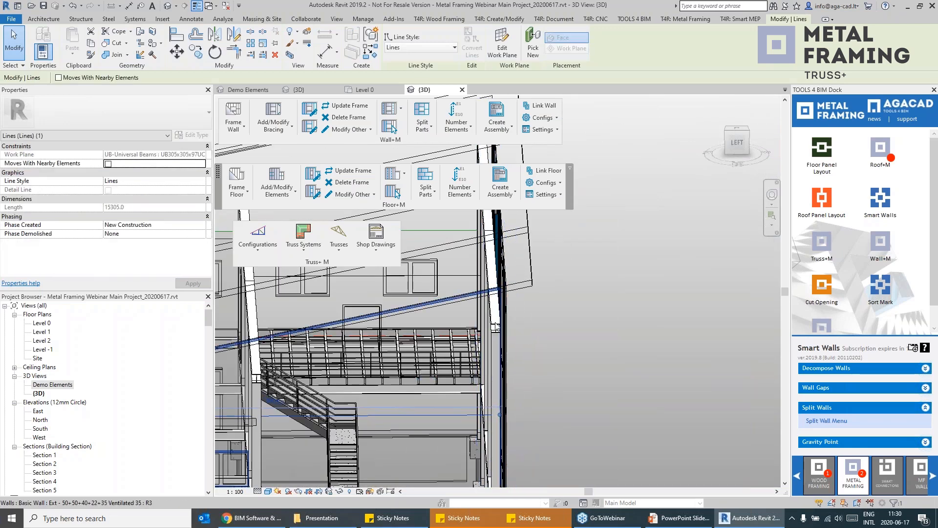
{"action": "middle_click_drag", "start_coordinate": [477, 348], "coordinate": [545, 335], "text": "shift"}
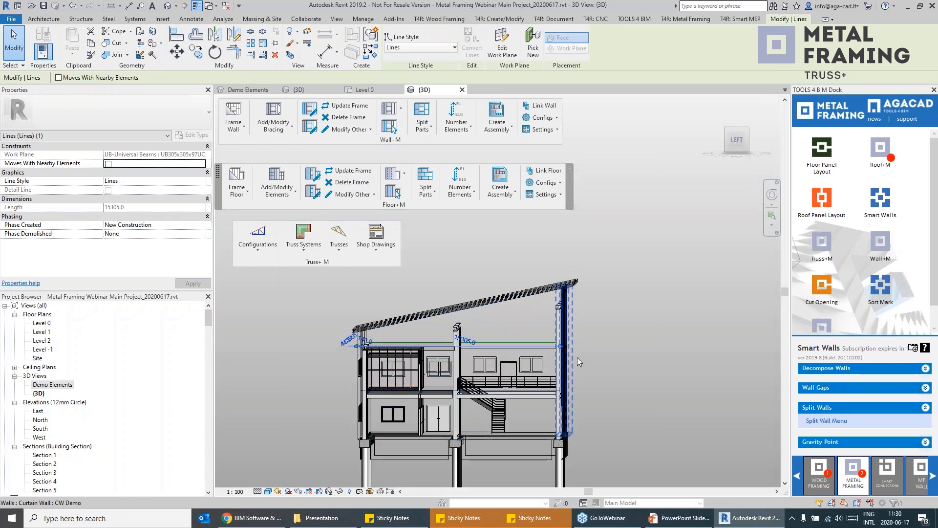
{"action": "left_click", "coordinate": [339, 234]}
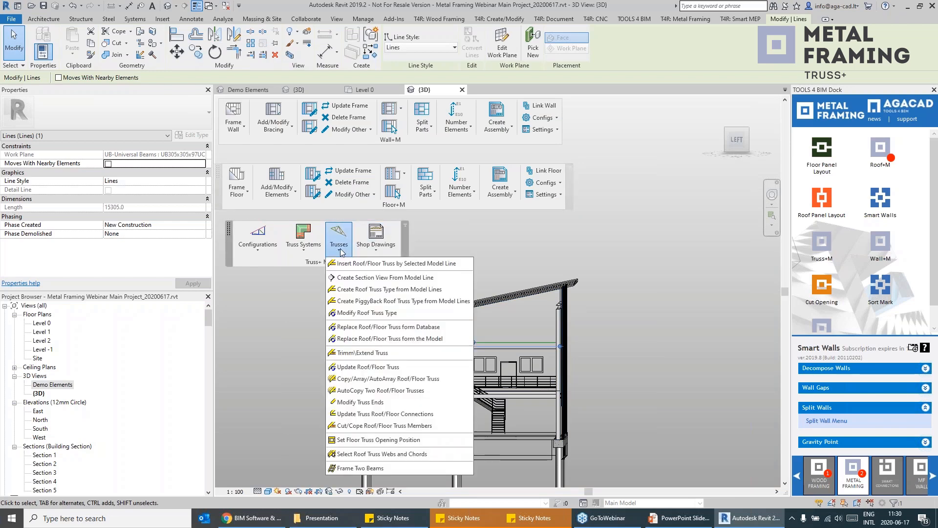
{"action": "left_click", "coordinate": [377, 352]}
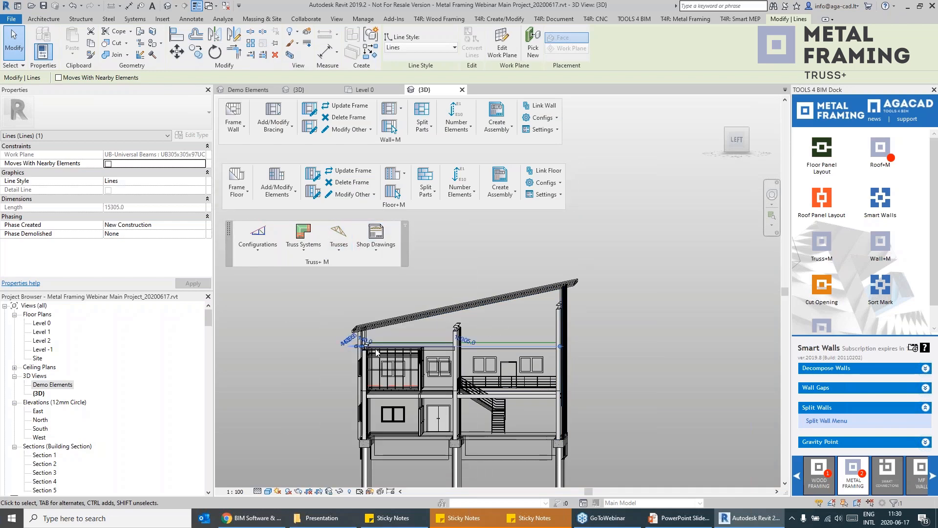
{"action": "left_click", "coordinate": [337, 243]}
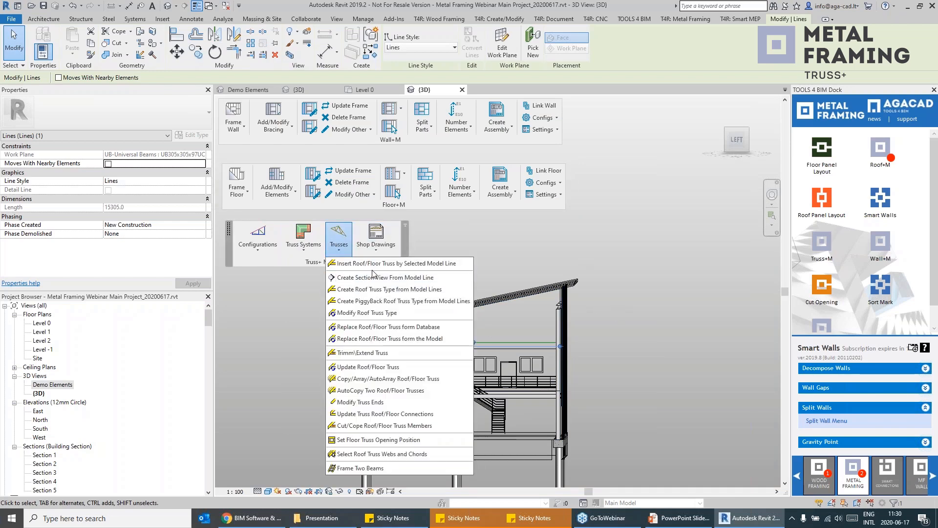
{"action": "left_click", "coordinate": [368, 278]}
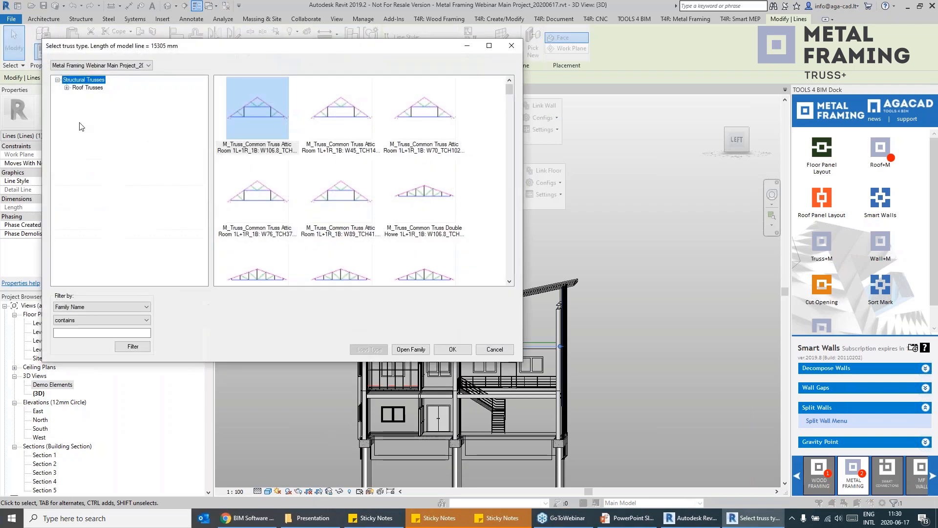
Insert the mono pitch truss M_Truss_Mono Pitch Truss Parallel Chords 1L_2B, type W45_TCH140, on the selected model line.
{"action": "left_click", "coordinate": [67, 89]}
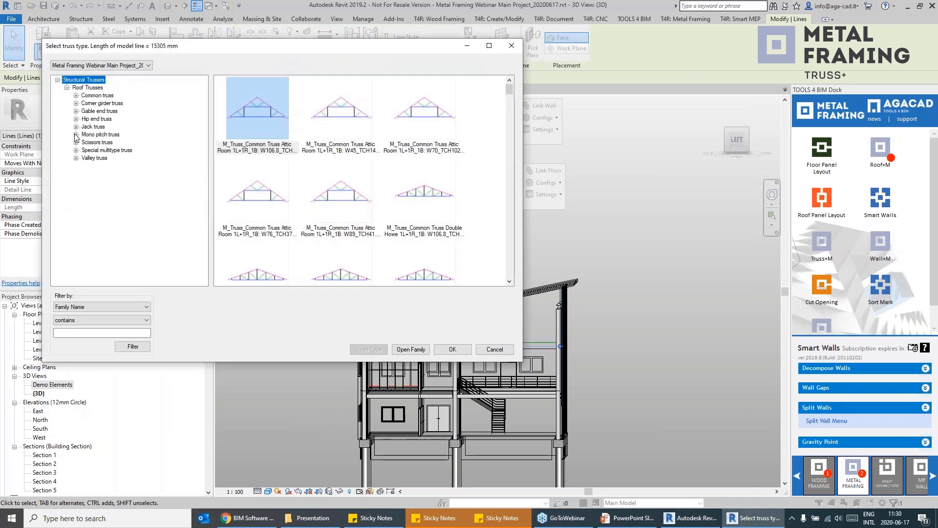
{"action": "left_click", "coordinate": [76, 135]}
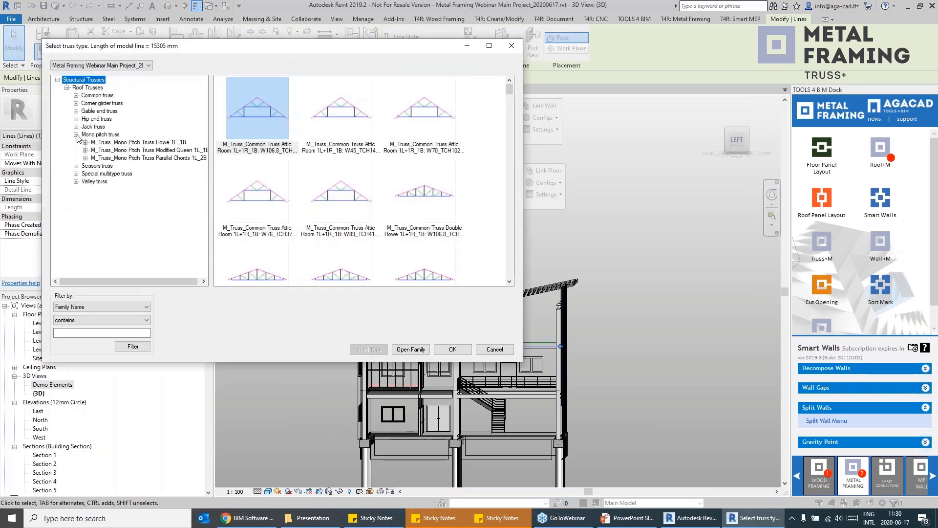
{"action": "left_click", "coordinate": [114, 136]}
{"action": "left_click", "coordinate": [119, 158]}
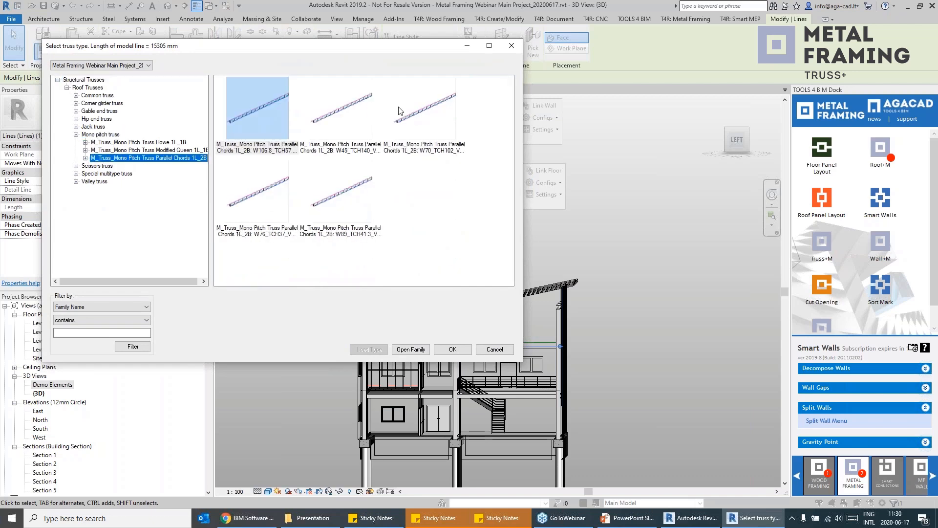
{"action": "left_click", "coordinate": [367, 109]}
{"action": "left_click", "coordinate": [452, 349]}
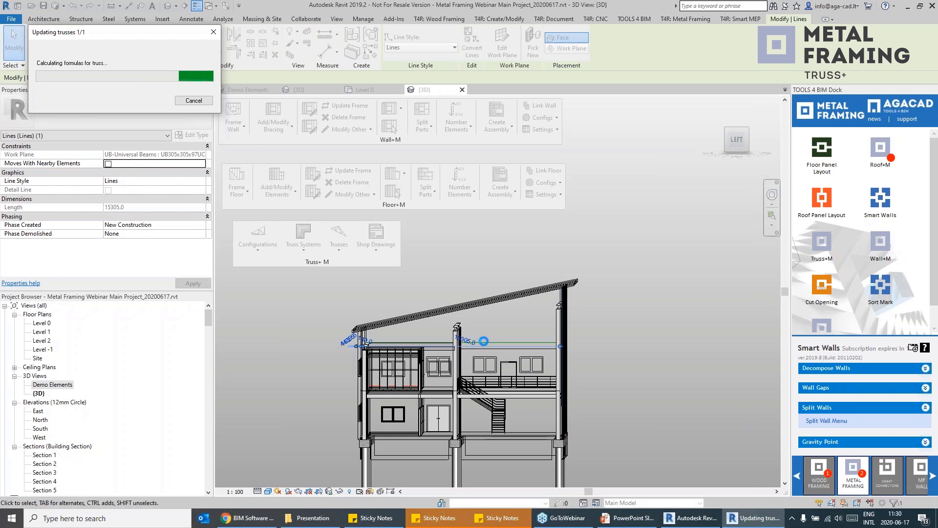
Select the inserted mono pitch truss below the roof and try enabling its Cantilever End option.
{"action": "middle_click_drag", "start_coordinate": [535, 263], "coordinate": [522, 332], "text": "shift"}
{"action": "left_click", "coordinate": [545, 254]}
{"action": "left_click", "coordinate": [550, 277]}
{"action": "scroll", "coordinate": [400, 316], "scroll_direction": "up", "scroll_amount": 2}
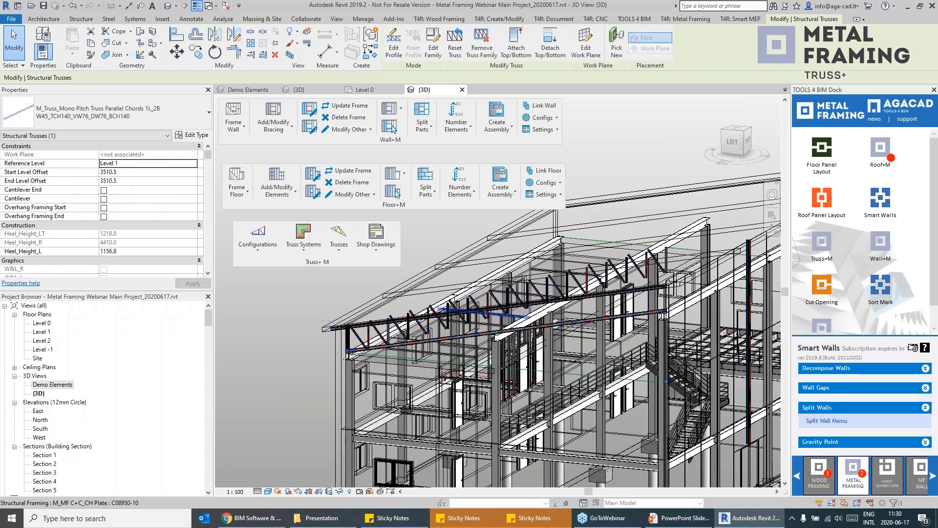
{"action": "left_click", "coordinate": [105, 191]}
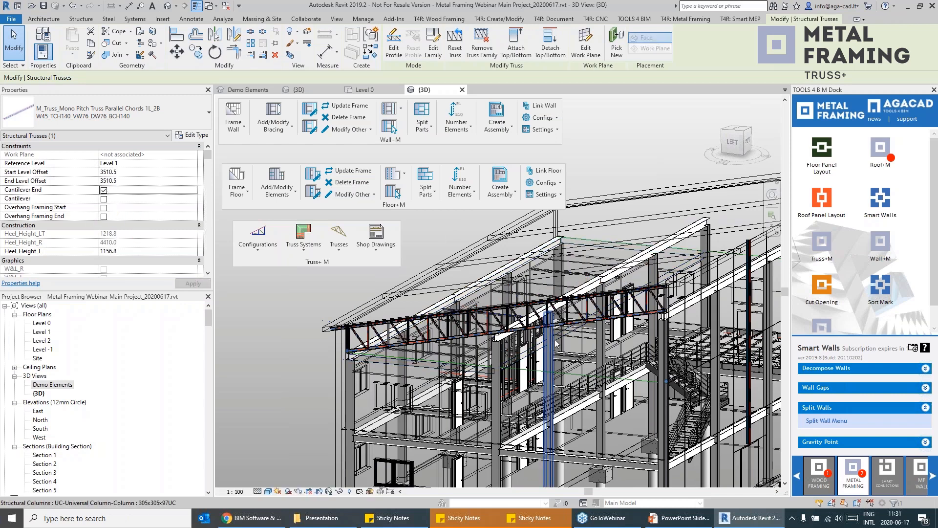
{"action": "middle_click_drag", "start_coordinate": [526, 324], "coordinate": [464, 317]}
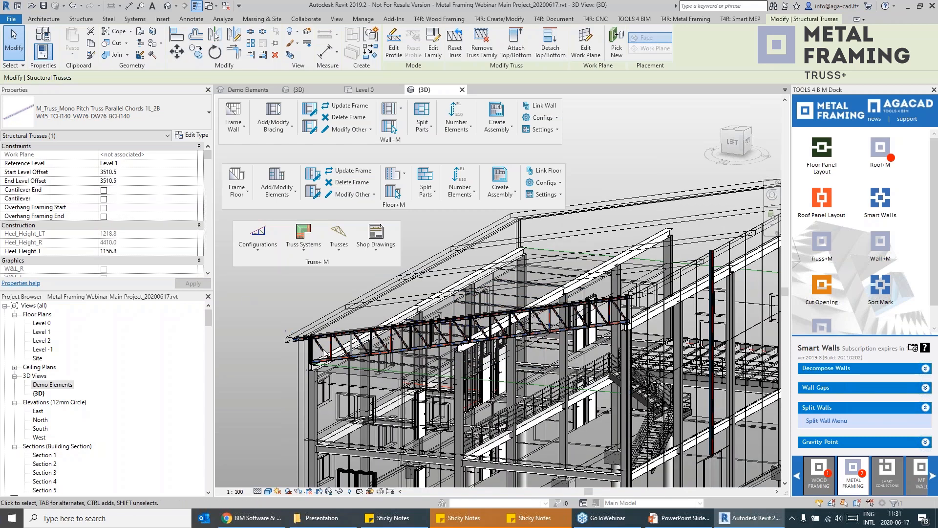
{"action": "scroll", "coordinate": [301, 336], "scroll_direction": "up", "scroll_amount": 3}
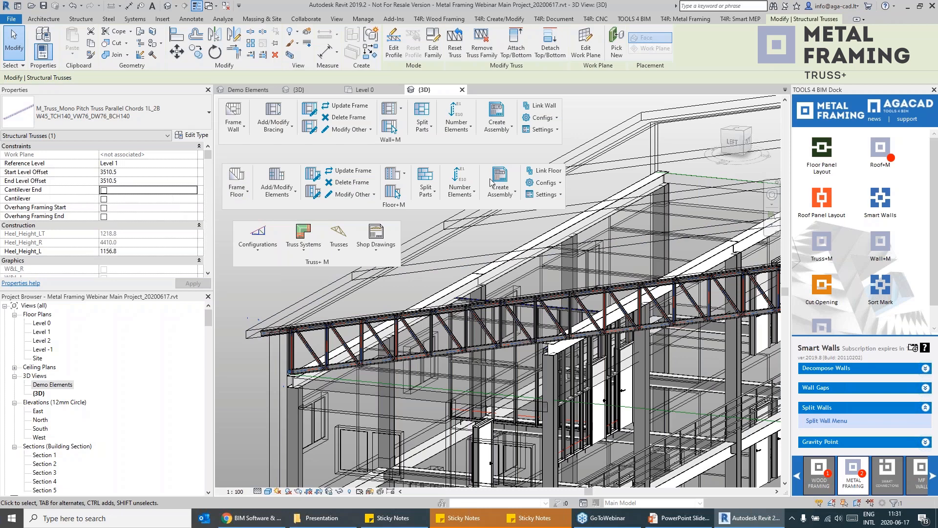
Examine how the truss fits into the building frame and look through the truss commands, including Copy/Array/AutoArray Roof/Floor Truss.
{"action": "scroll", "coordinate": [415, 318], "scroll_direction": "down", "scroll_amount": 4}
{"action": "middle_click_drag", "start_coordinate": [595, 361], "coordinate": [518, 340], "text": "shift"}
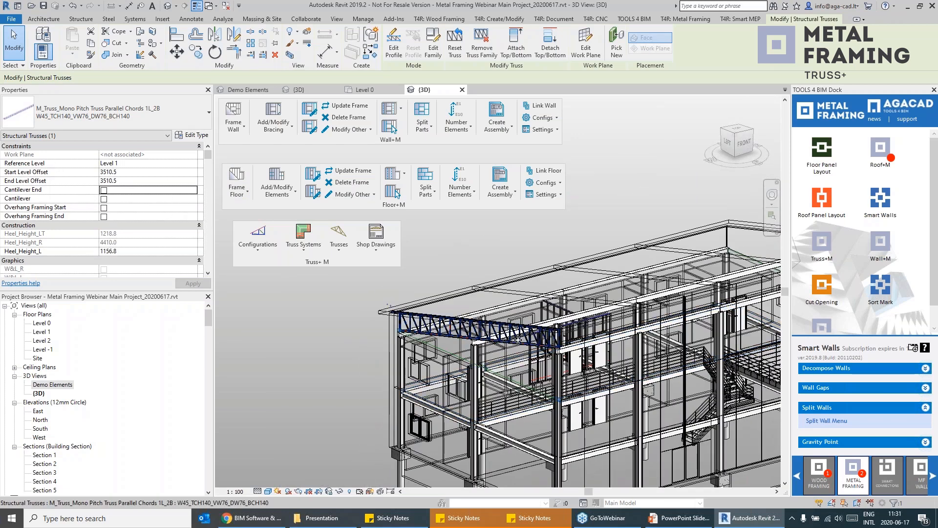
{"action": "scroll", "coordinate": [519, 343], "scroll_direction": "down", "scroll_amount": 3}
{"action": "scroll", "coordinate": [454, 331], "scroll_direction": "up", "scroll_amount": 4}
{"action": "middle_click_drag", "start_coordinate": [453, 332], "coordinate": [353, 342], "text": "shift"}
{"action": "scroll", "coordinate": [525, 355], "scroll_direction": "down", "scroll_amount": 2}
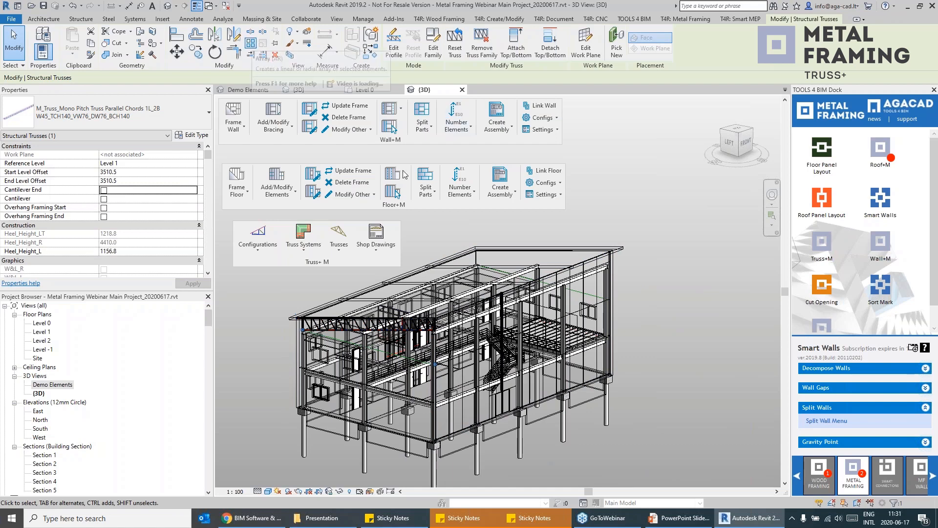
{"action": "left_click", "coordinate": [339, 240]}
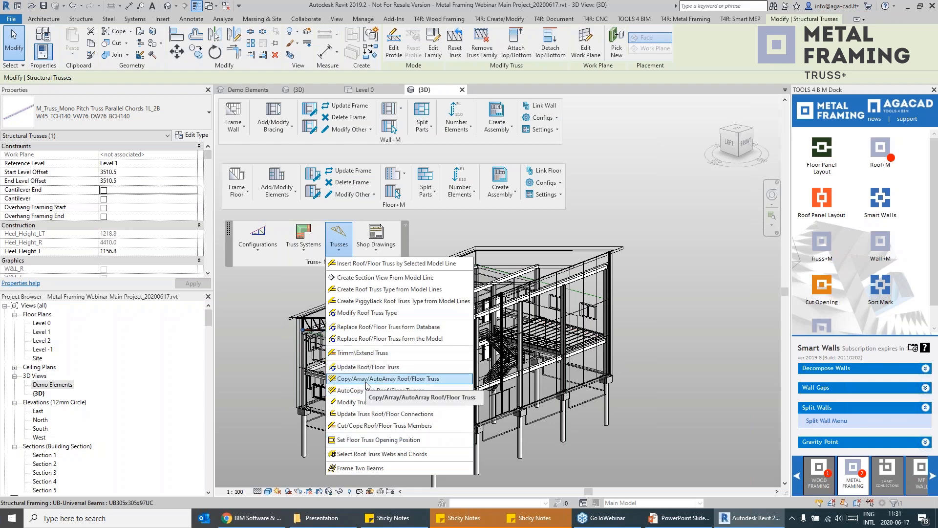
{"action": "left_click", "coordinate": [280, 333]}
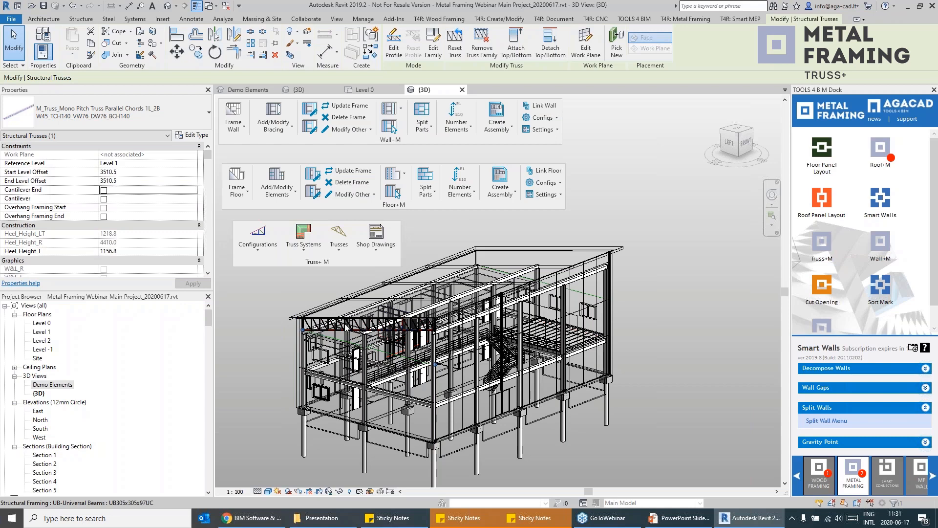
{"action": "left_click", "coordinate": [262, 297]}
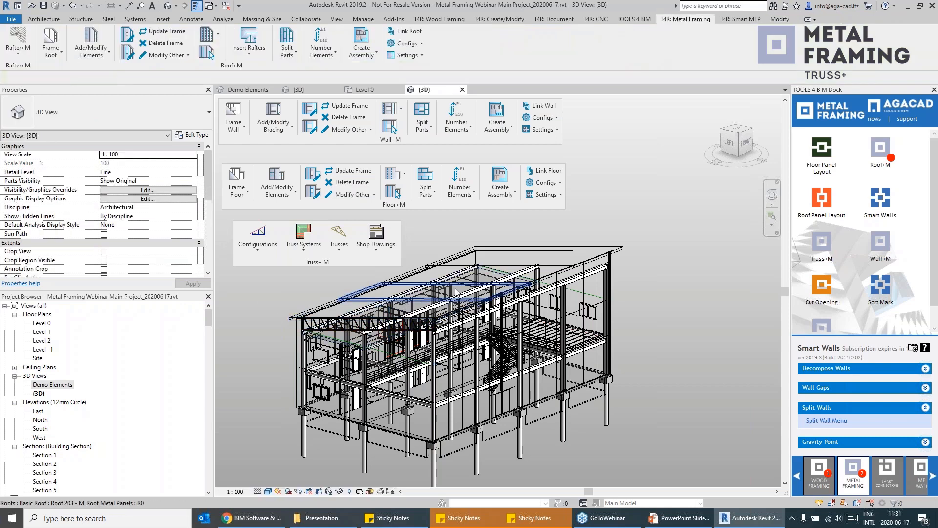
{"action": "left_click", "coordinate": [436, 295]}
{"action": "middle_click_drag", "start_coordinate": [436, 295], "coordinate": [494, 322], "text": "shift"}
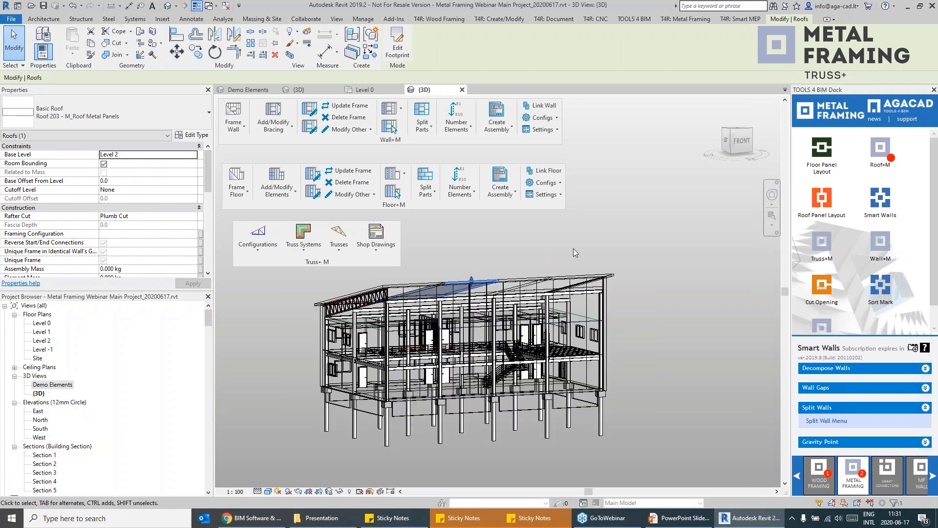
{"action": "middle_click_drag", "start_coordinate": [458, 263], "coordinate": [461, 256], "text": "shift"}
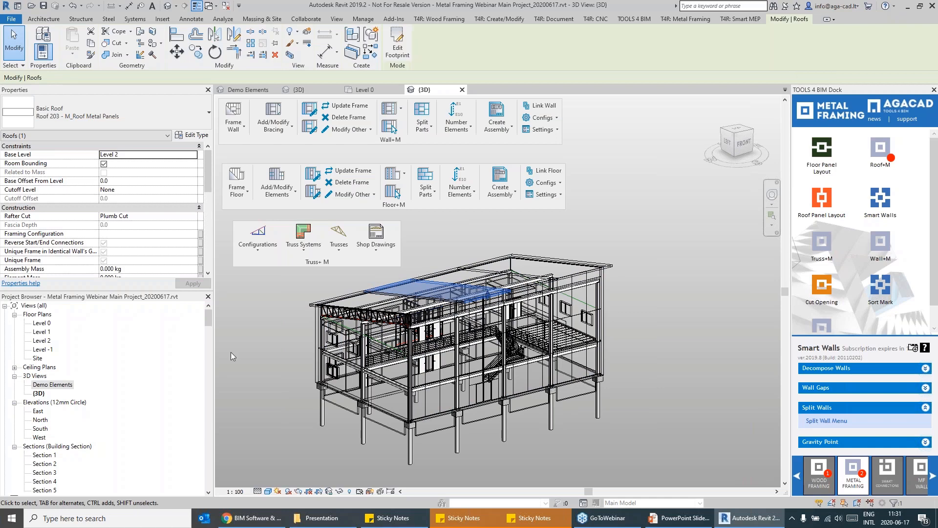
{"action": "middle_click_drag", "start_coordinate": [498, 318], "coordinate": [564, 434], "text": "shift"}
{"action": "left_click", "coordinate": [567, 414]}
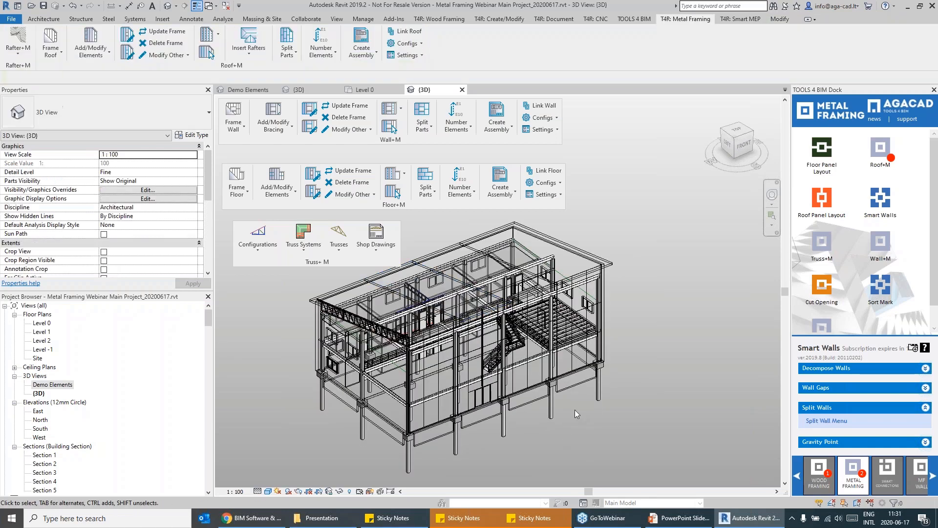
Select the roof section above the inserted truss and open Roof Panel Layout Planning.
{"action": "left_click", "coordinate": [342, 293]}
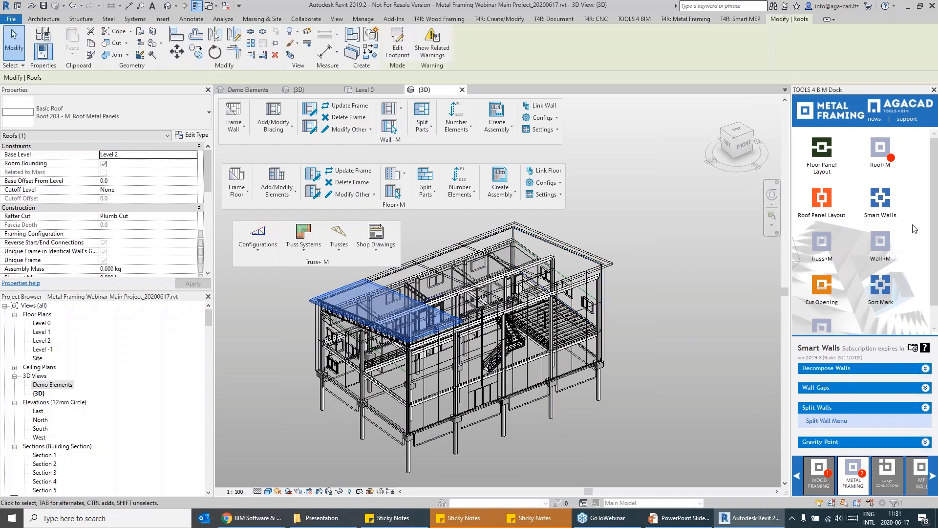
{"action": "left_click", "coordinate": [833, 215]}
{"action": "left_click", "coordinate": [836, 401]}
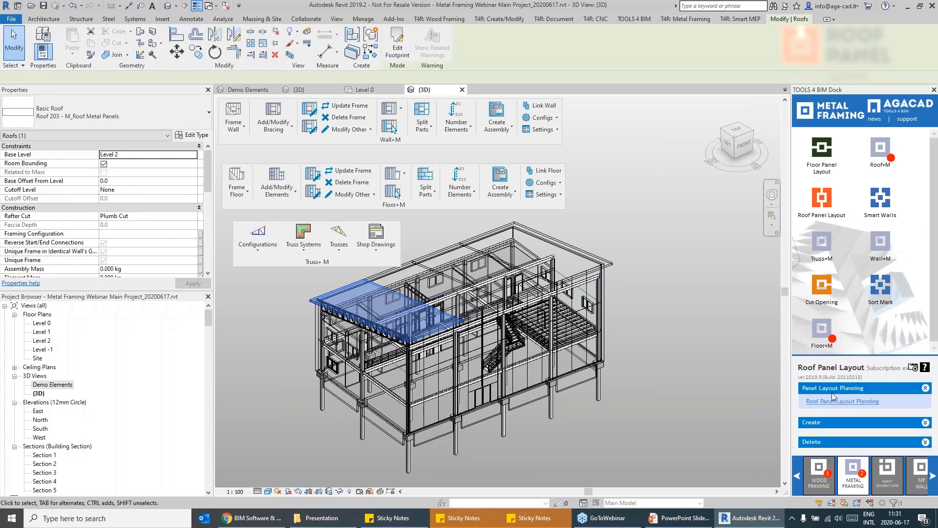
{"action": "left_click_drag", "start_coordinate": [446, 125], "coordinate": [571, 119]}
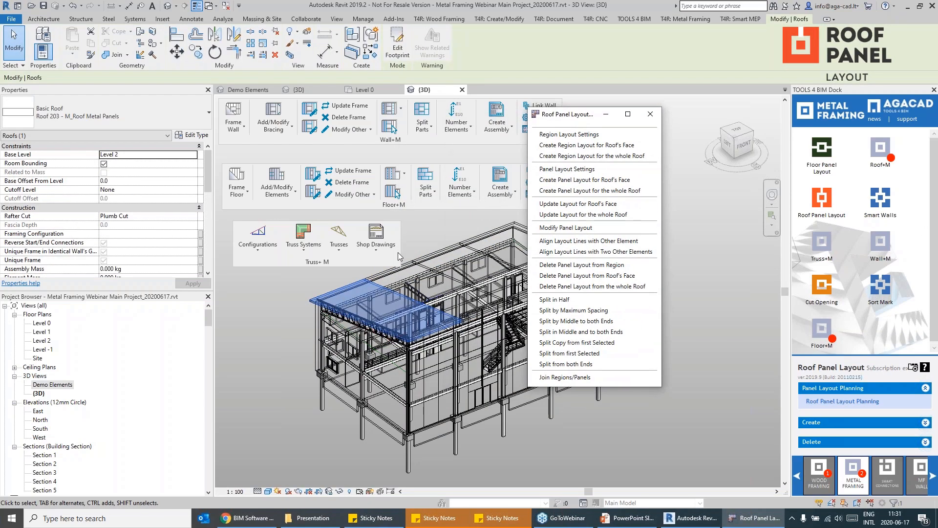
Add the adjacent roof section to the selection and create a panel layout for the whole roof, accepting the duplicate-instance warnings.
{"action": "scroll", "coordinate": [396, 288], "scroll_direction": "up", "scroll_amount": 2}
{"action": "left_click", "coordinate": [380, 283], "text": "ctrl"}
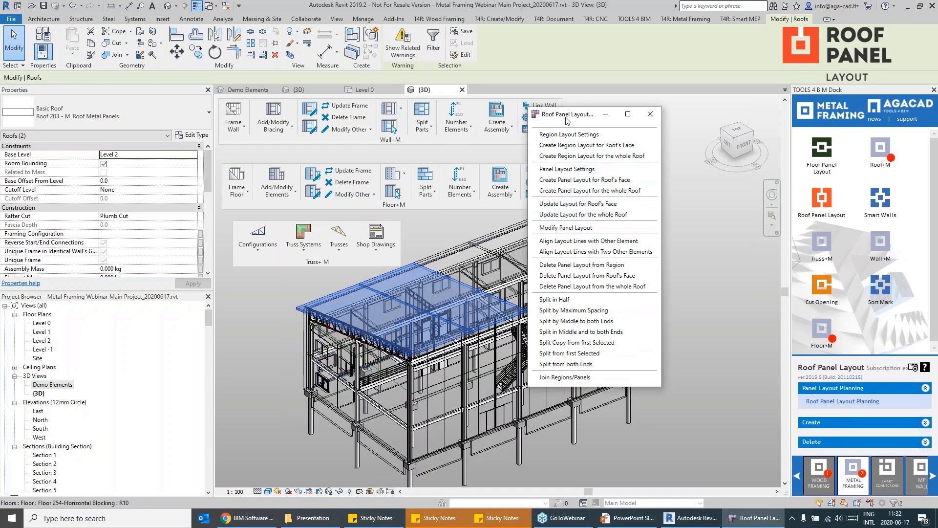
{"action": "left_click_drag", "start_coordinate": [563, 117], "coordinate": [518, 97]}
{"action": "left_click", "coordinate": [546, 171]}
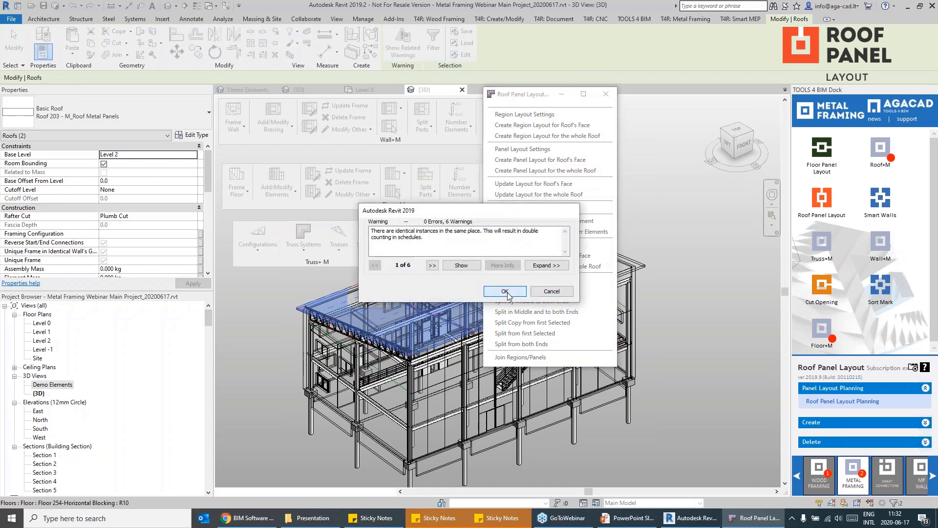
{"action": "left_click", "coordinate": [508, 293]}
{"action": "scroll", "coordinate": [340, 316], "scroll_direction": "up", "scroll_amount": 5}
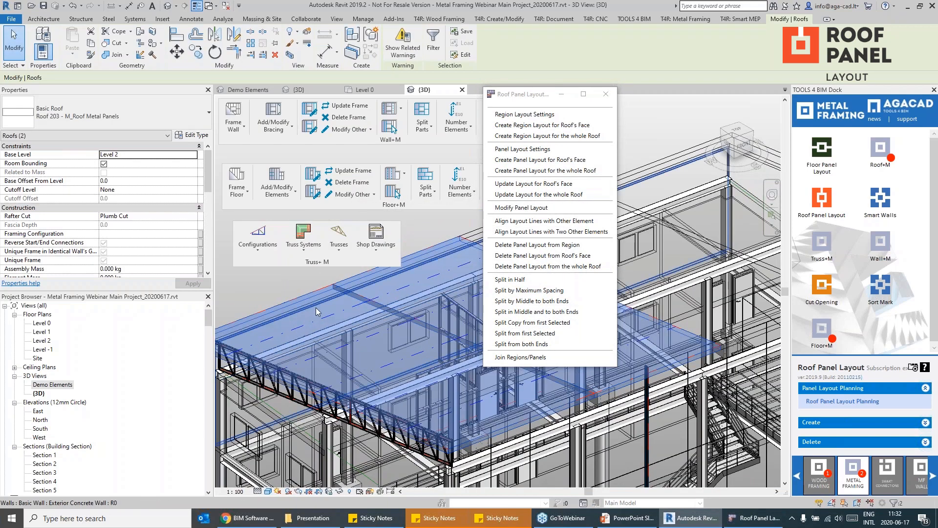
{"action": "scroll", "coordinate": [340, 317], "scroll_direction": "down", "scroll_amount": 5}
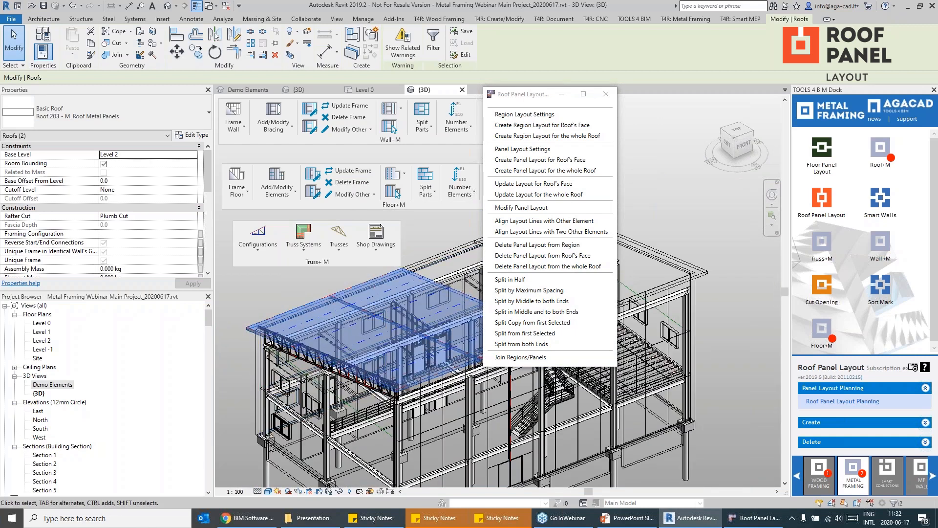
{"action": "middle_click_drag", "start_coordinate": [397, 312], "coordinate": [422, 345], "text": "shift"}
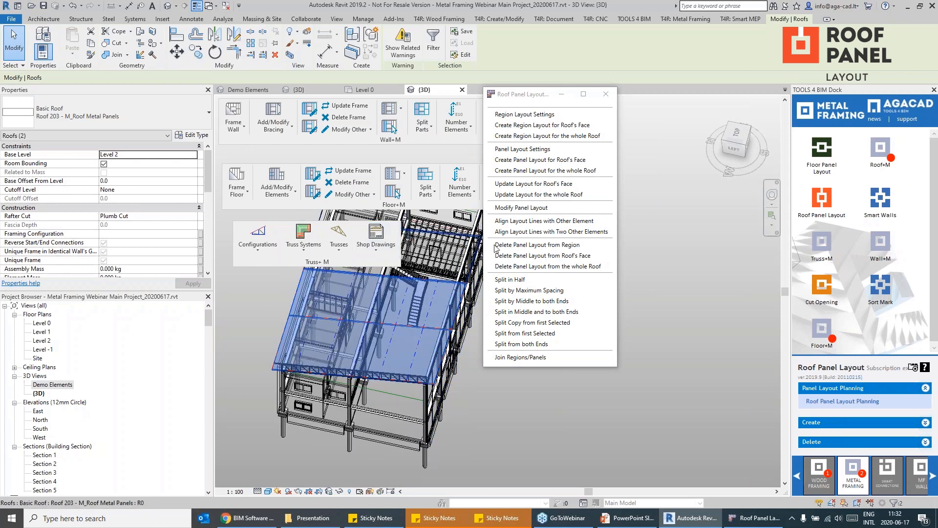
{"action": "left_click", "coordinate": [479, 400]}
Create panels for the whole roof from the new panel layout.
{"action": "left_click", "coordinate": [812, 423]}
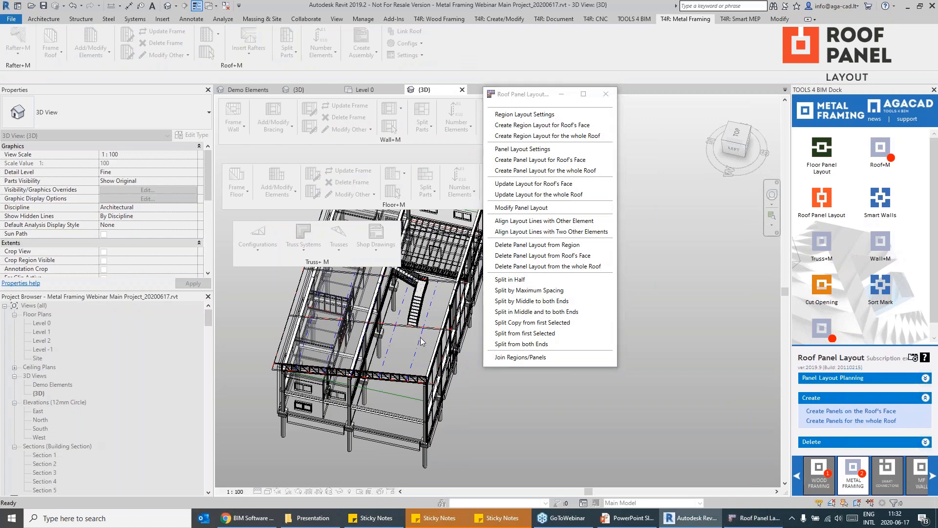
{"action": "left_click", "coordinate": [831, 421]}
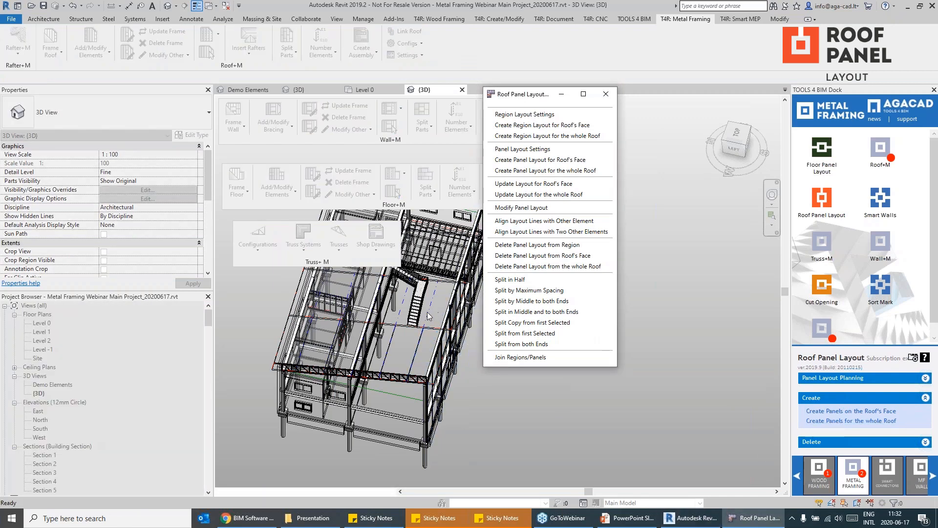
{"action": "scroll", "coordinate": [347, 347], "scroll_direction": "up", "scroll_amount": 3}
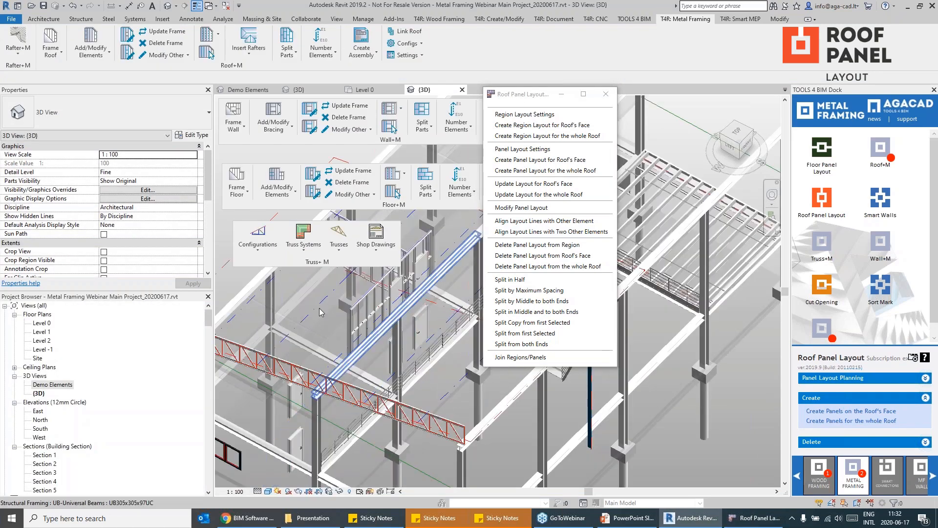
Select all roofs of type Roof 203 - M_Roof Metal Panels and temporarily isolate them in the 3D view.
{"action": "left_click", "coordinate": [443, 405]}
{"action": "scroll", "coordinate": [443, 405], "scroll_direction": "down", "scroll_amount": 4}
{"action": "key", "text": "s"}
{"action": "key", "text": "a"}
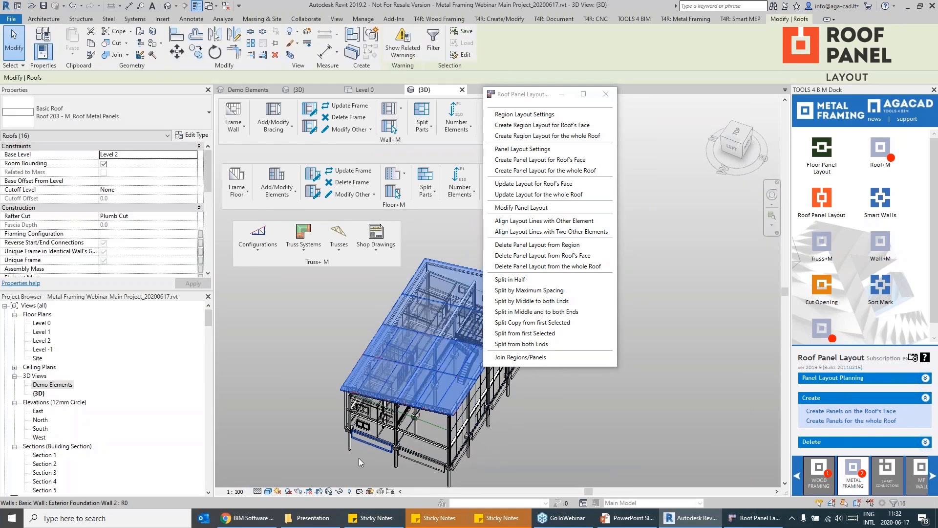
{"action": "left_click", "coordinate": [341, 492]}
{"action": "left_click", "coordinate": [371, 457]}
Select one middle roof panel in the end row of the isolated roof and close the Roof Panel Layout window.
{"action": "middle_click_drag", "start_coordinate": [503, 430], "coordinate": [526, 436], "text": "shift"}
{"action": "left_click", "coordinate": [452, 424]}
{"action": "left_click", "coordinate": [388, 383]}
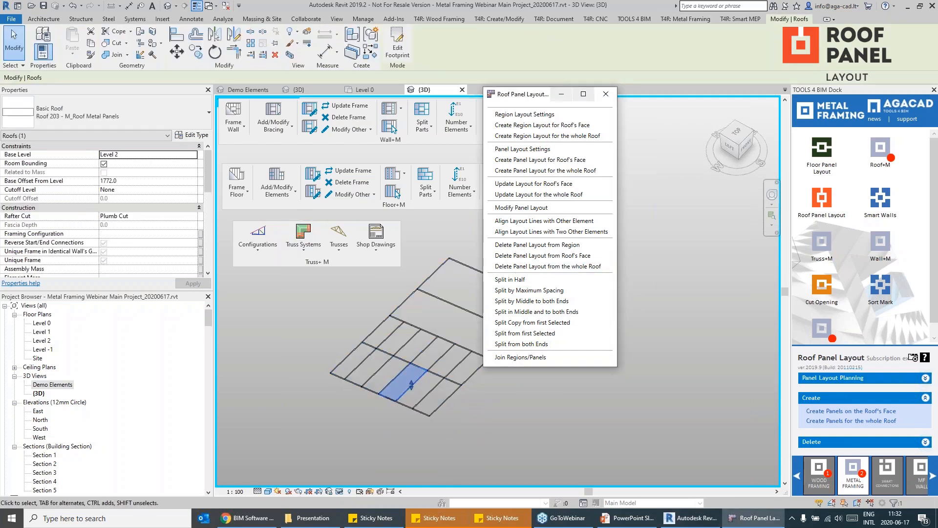
{"action": "left_click", "coordinate": [606, 94]}
Float the Roof+M tools over the drawing area and generate the metal frame for the selected roof panel.
{"action": "left_click", "coordinate": [686, 19]}
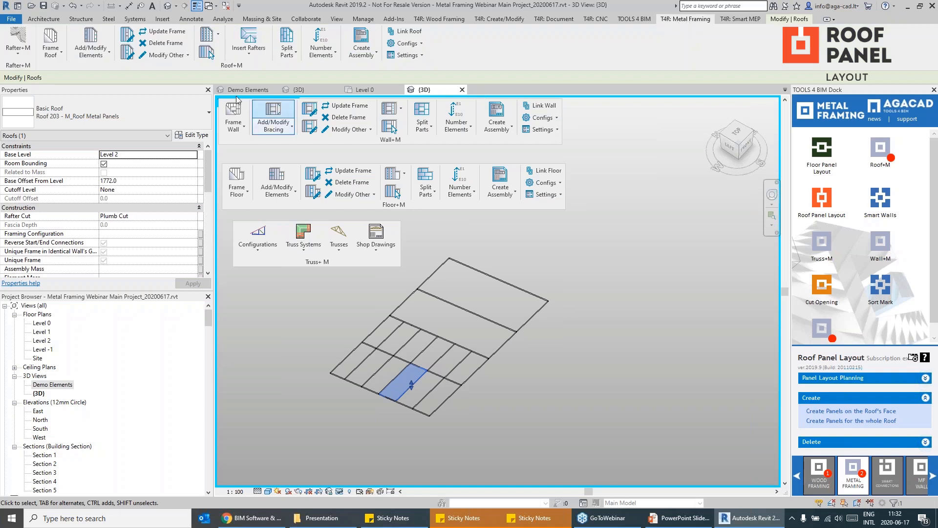
{"action": "left_click_drag", "start_coordinate": [221, 68], "coordinate": [249, 336]}
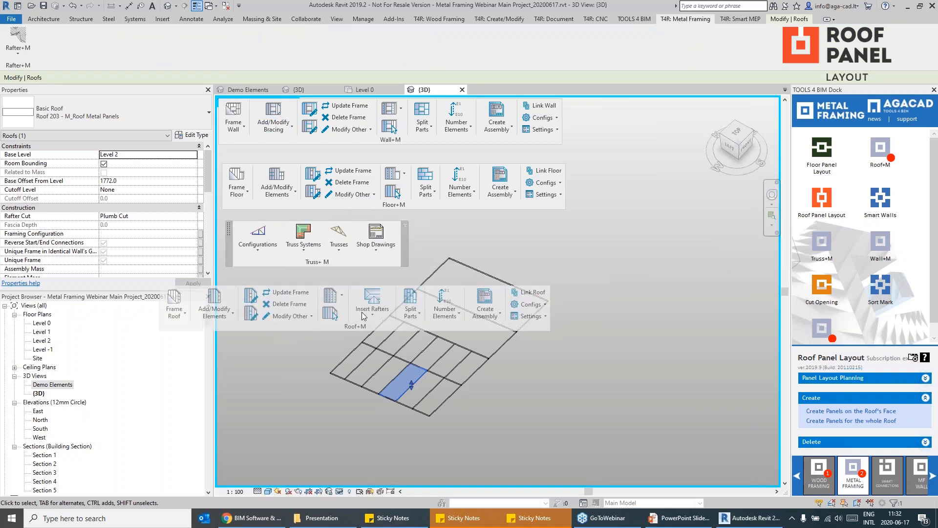
{"action": "left_click", "coordinate": [178, 306]}
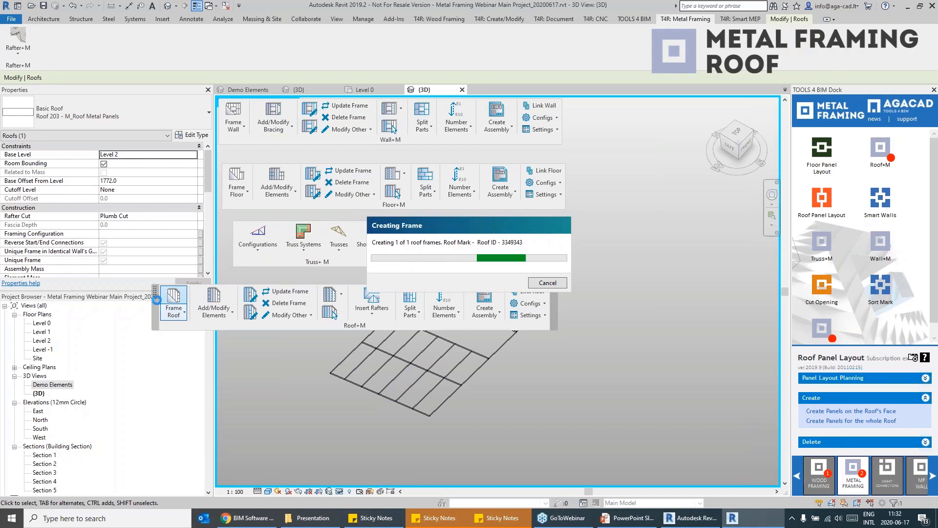
{"action": "scroll", "coordinate": [406, 416], "scroll_direction": "up", "scroll_amount": 5}
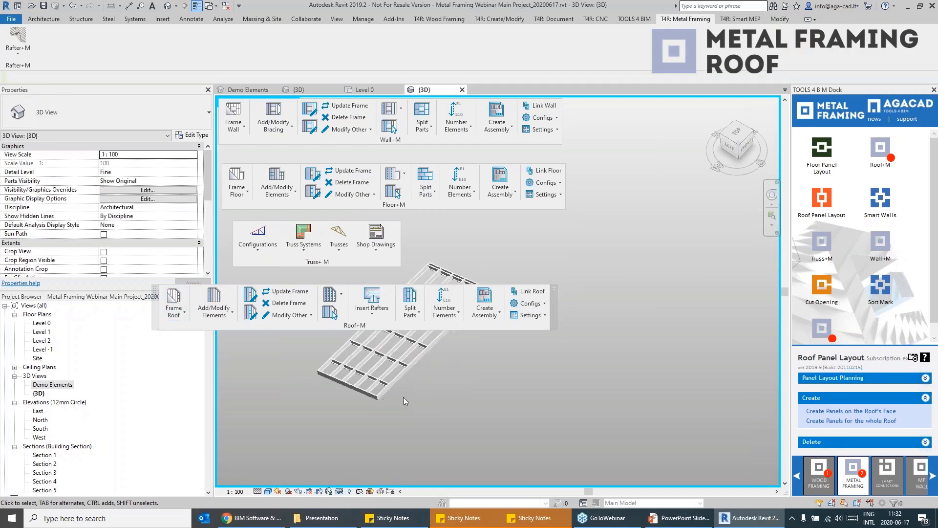
Reset the temporary hide/isolate so the whole building is shown in the 3D view.
{"action": "left_click", "coordinate": [341, 491]}
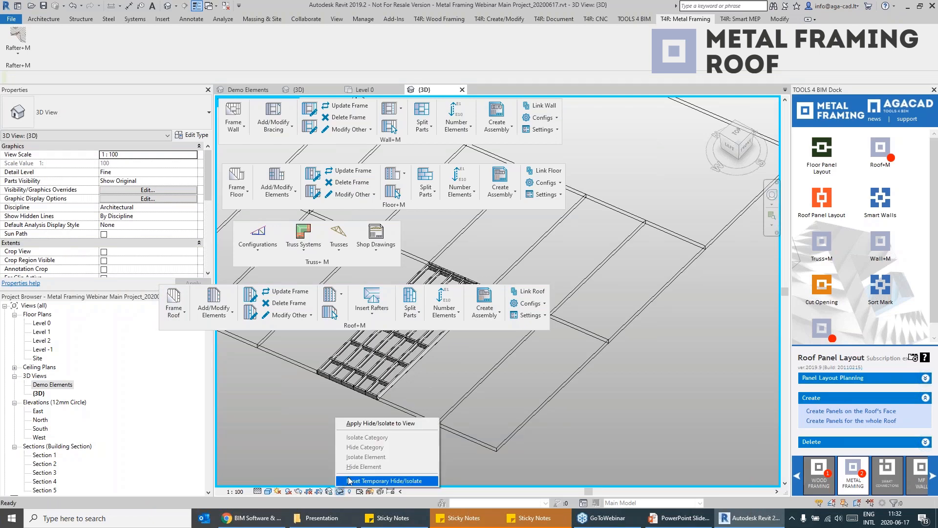
{"action": "left_click", "coordinate": [350, 480]}
{"action": "scroll", "coordinate": [349, 452], "scroll_direction": "down", "scroll_amount": 5}
{"action": "middle_click_drag", "start_coordinate": [350, 451], "coordinate": [485, 433], "text": "shift"}
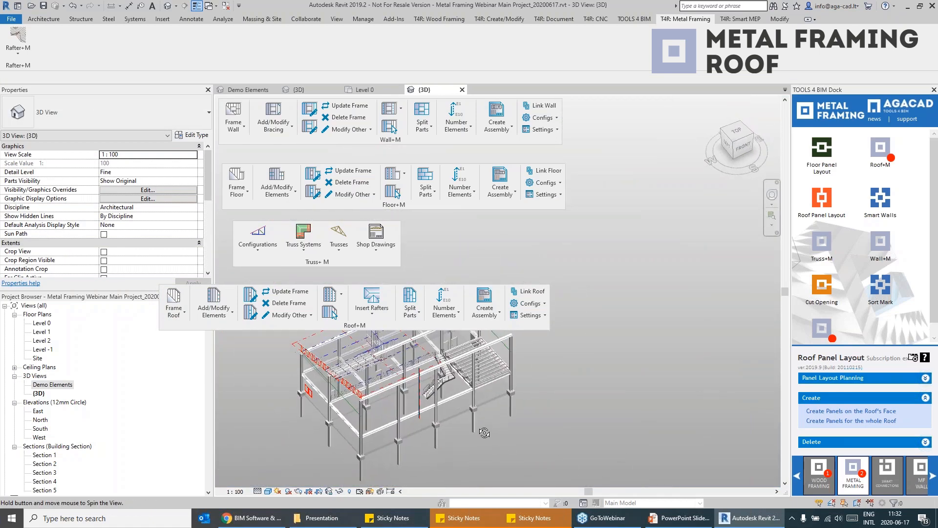
Select the exterior walls of type Ext - 50+50+40+22+35 Ventilated 35 and inspect them on the 3D building model.
{"action": "scroll", "coordinate": [396, 435], "scroll_direction": "up", "scroll_amount": 6}
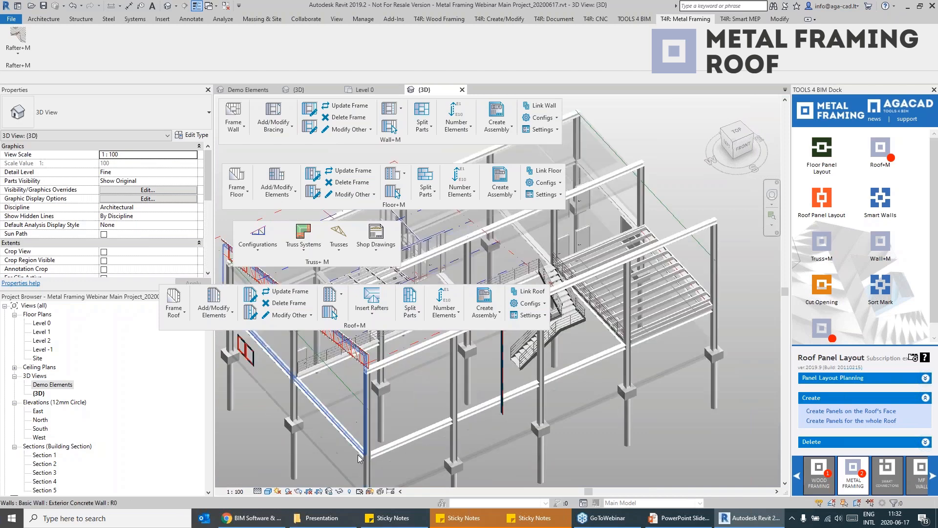
{"action": "left_click", "coordinate": [341, 447]}
{"action": "scroll", "coordinate": [341, 447], "scroll_direction": "down", "scroll_amount": 6}
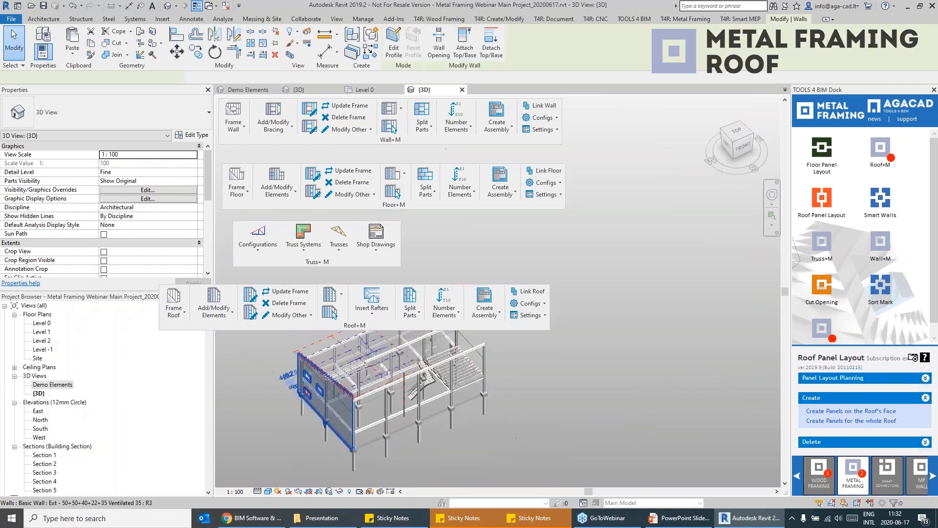
{"action": "middle_click_drag", "start_coordinate": [537, 388], "coordinate": [489, 385], "text": "shift"}
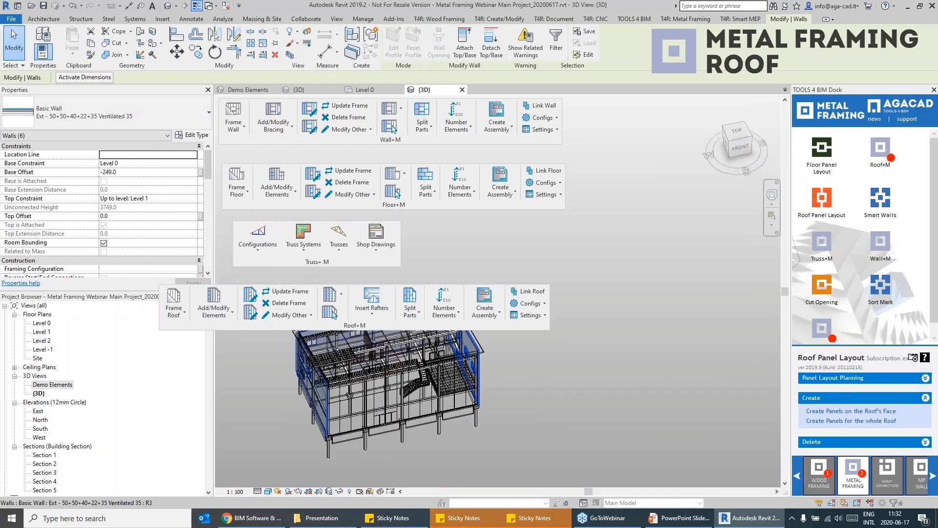
{"action": "scroll", "coordinate": [528, 403], "scroll_direction": "up", "scroll_amount": 2}
{"action": "scroll", "coordinate": [436, 410], "scroll_direction": "up", "scroll_amount": 4}
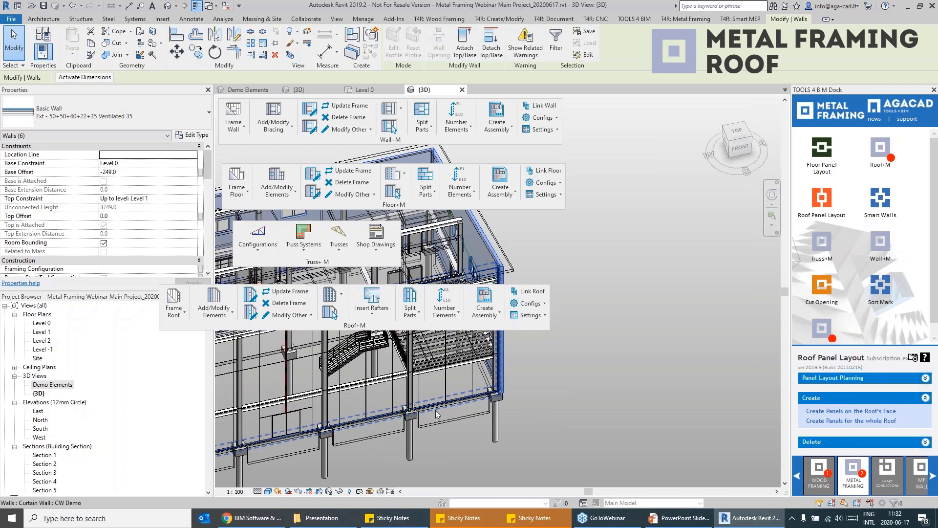
Select the CW Demo curtain wall on the front facade and inspect its extent along the building.
{"action": "left_click", "coordinate": [436, 409]}
{"action": "scroll", "coordinate": [435, 409], "scroll_direction": "down", "scroll_amount": 4}
{"action": "middle_click_drag", "start_coordinate": [498, 397], "coordinate": [534, 380], "text": "shift"}
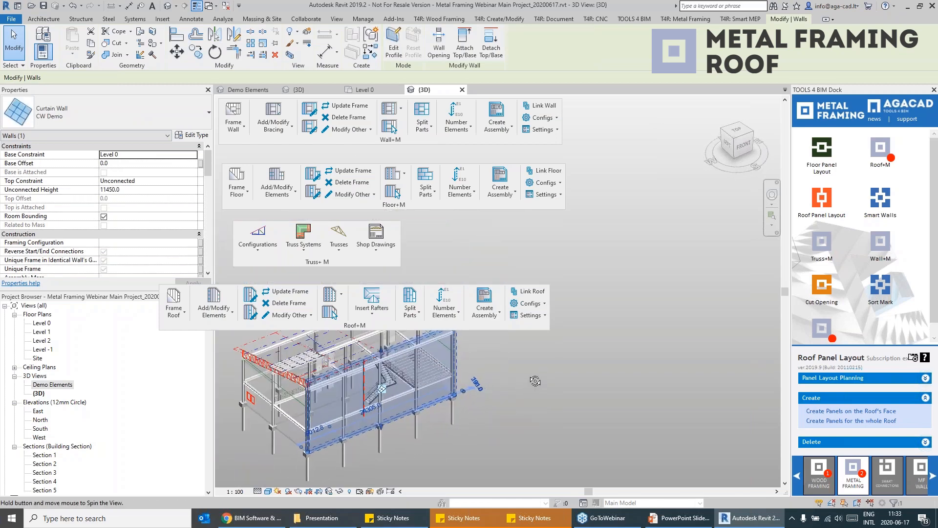
{"action": "scroll", "coordinate": [313, 362], "scroll_direction": "up", "scroll_amount": 3}
{"action": "scroll", "coordinate": [367, 357], "scroll_direction": "up", "scroll_amount": 5}
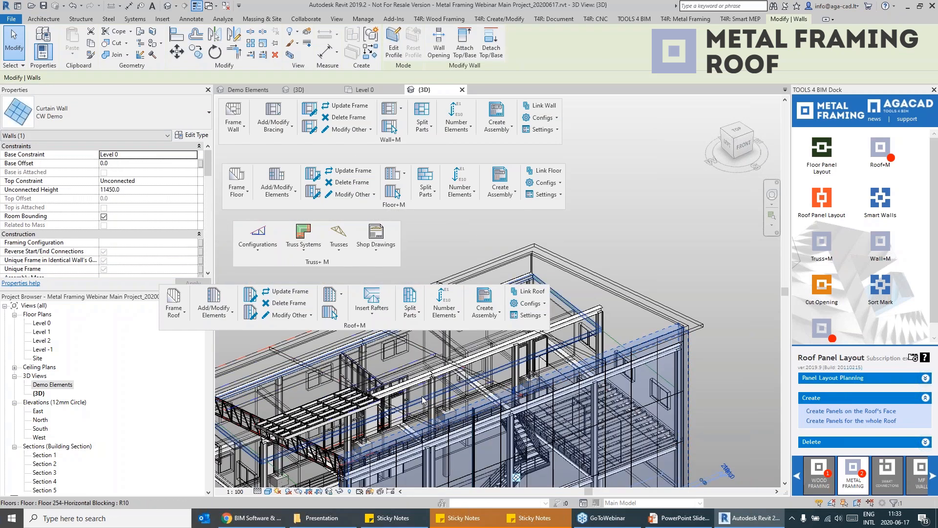
{"action": "scroll", "coordinate": [367, 357], "scroll_direction": "down", "scroll_amount": 3}
{"action": "middle_click_drag", "start_coordinate": [606, 400], "coordinate": [406, 382]}
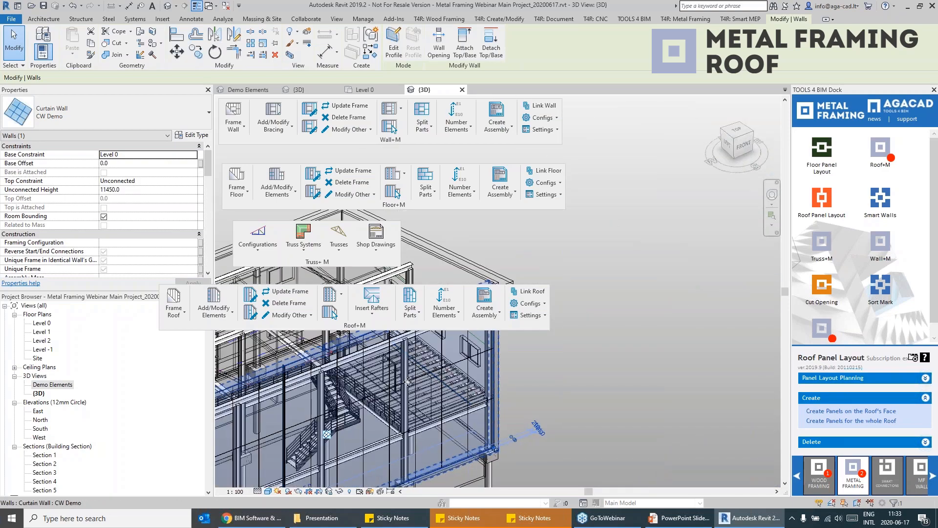
Select the Generic - 12mm interior wall on Level 1, clear the selection and look over the whole building.
{"action": "scroll", "coordinate": [408, 381], "scroll_direction": "up", "scroll_amount": 3}
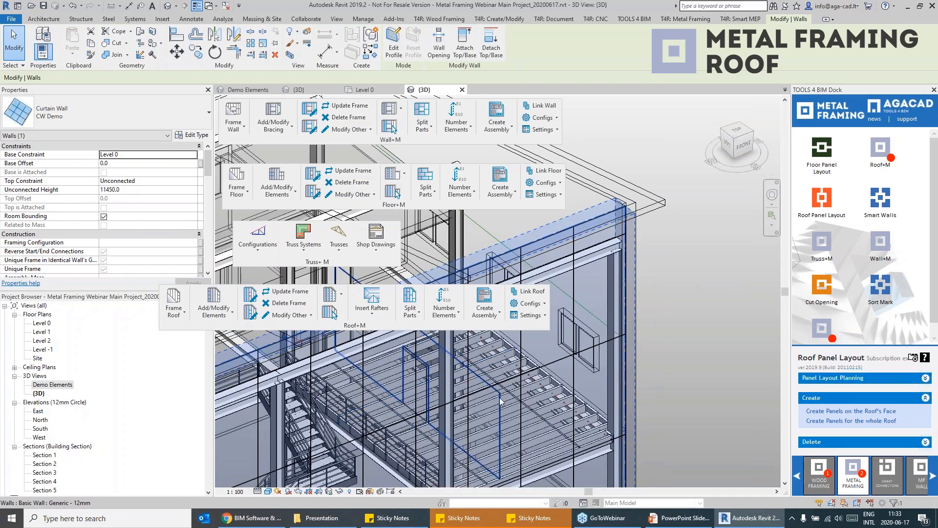
{"action": "left_click", "coordinate": [499, 401]}
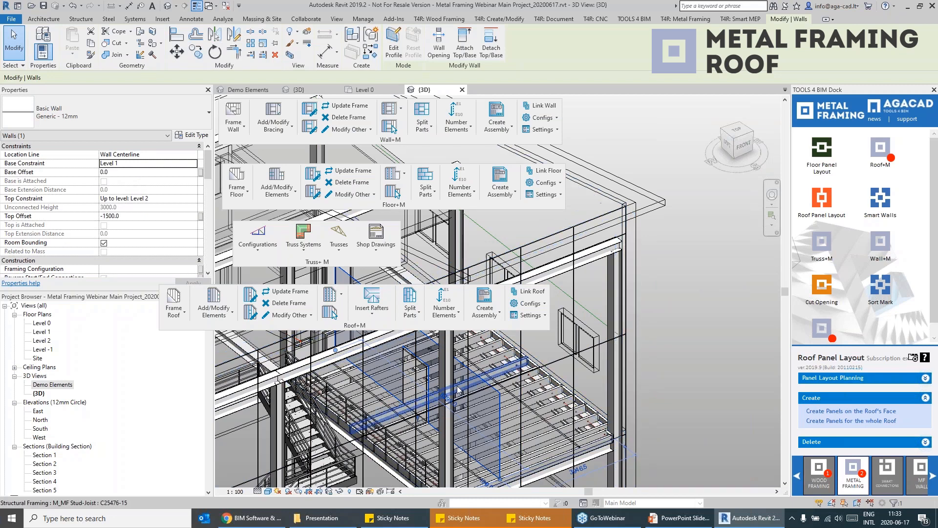
{"action": "scroll", "coordinate": [596, 403], "scroll_direction": "down", "scroll_amount": 3}
{"action": "left_click", "coordinate": [597, 399]}
{"action": "middle_click_drag", "start_coordinate": [451, 359], "coordinate": [462, 372]}
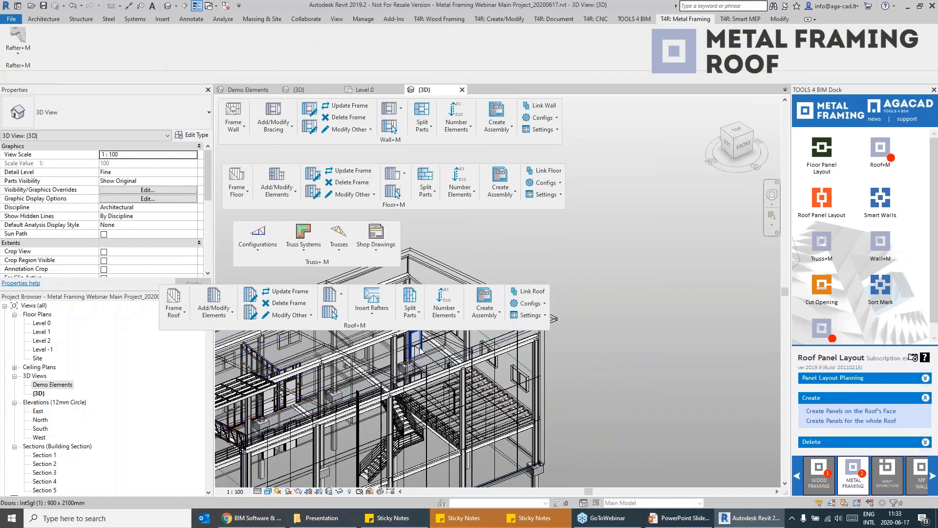
{"action": "scroll", "coordinate": [572, 380], "scroll_direction": "down", "scroll_amount": 4}
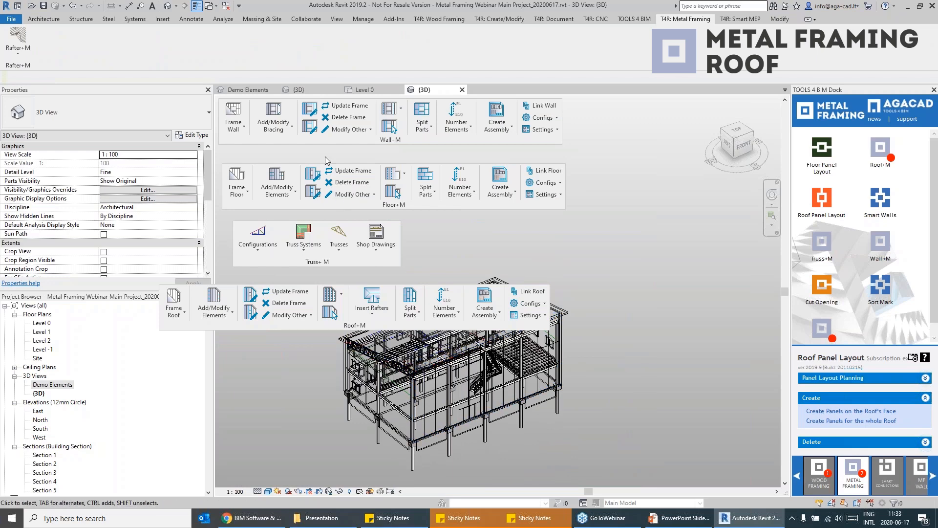
Switch to the 3D view of the Framed project and return the floating Roof+M, Floor+M and Truss+M tools to the ribbon.
{"action": "left_click", "coordinate": [311, 87]}
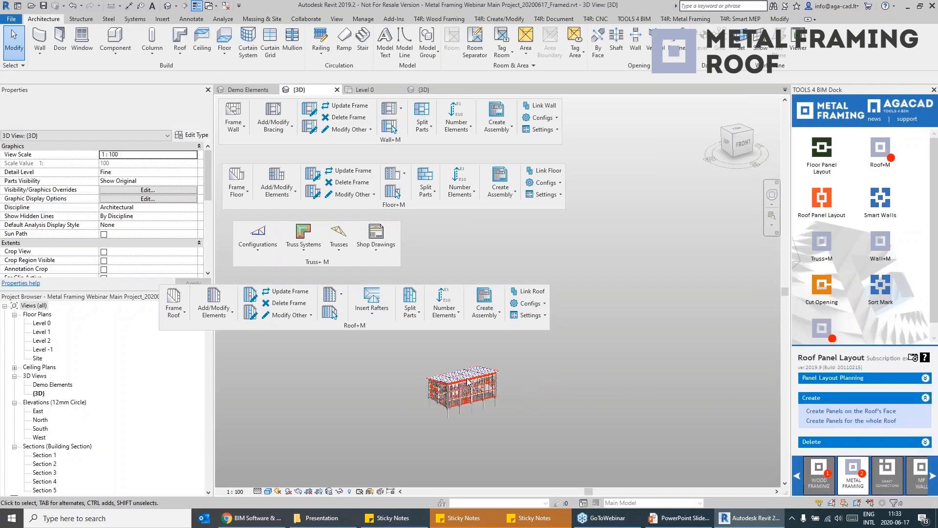
{"action": "left_click_drag", "start_coordinate": [437, 326], "coordinate": [466, 68]}
{"action": "left_click_drag", "start_coordinate": [388, 203], "coordinate": [462, 78]}
{"action": "left_click_drag", "start_coordinate": [318, 266], "coordinate": [412, 44]}
{"action": "middle_click_drag", "start_coordinate": [440, 259], "coordinate": [410, 166]}
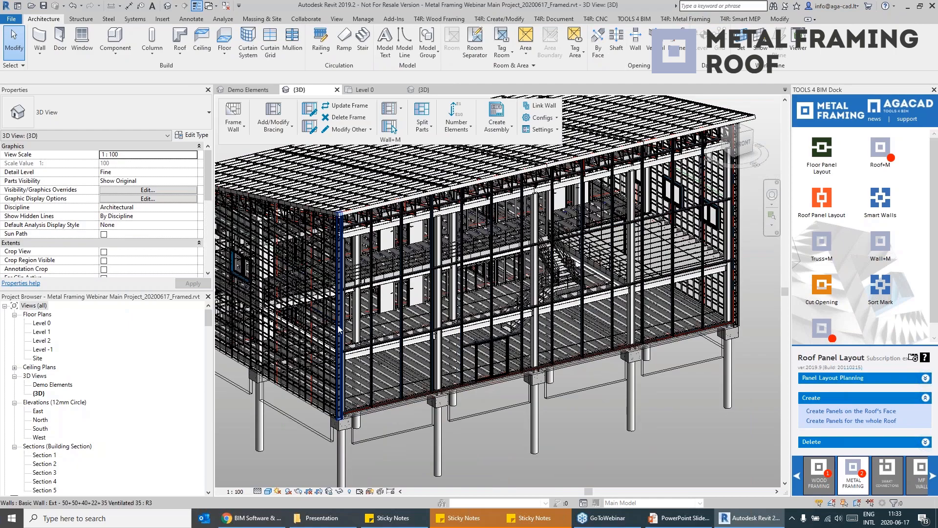
Examine the framed building's curtain wall mullions, exterior wall framing, window frames and roof trusses up close.
{"action": "scroll", "coordinate": [324, 314], "scroll_direction": "up", "scroll_amount": 10}
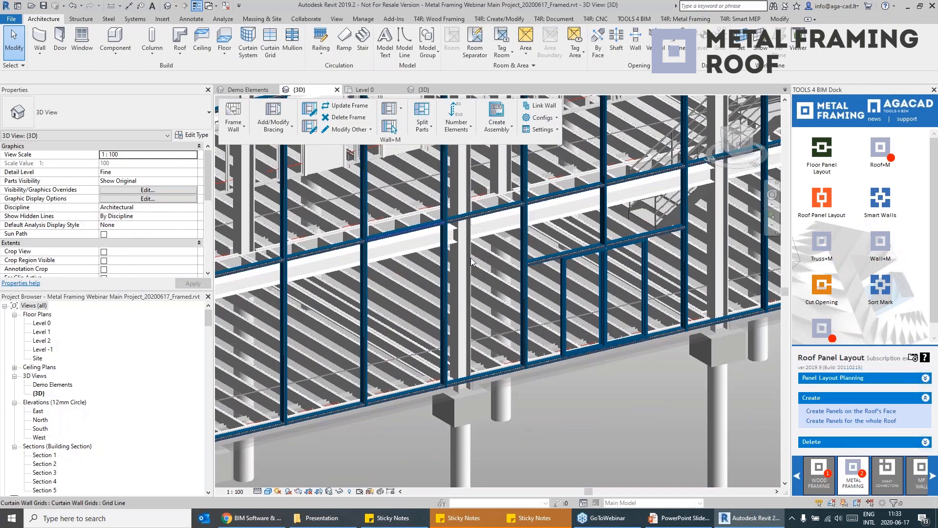
{"action": "scroll", "coordinate": [554, 262], "scroll_direction": "up", "scroll_amount": 6}
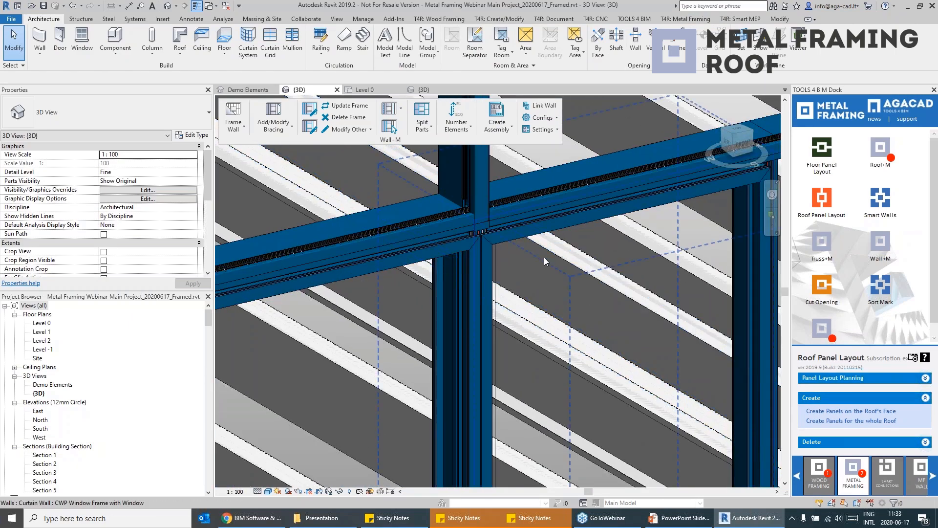
{"action": "scroll", "coordinate": [364, 287], "scroll_direction": "down", "scroll_amount": 5}
{"action": "scroll", "coordinate": [364, 287], "scroll_direction": "down", "scroll_amount": 5}
{"action": "scroll", "coordinate": [309, 343], "scroll_direction": "up", "scroll_amount": 8}
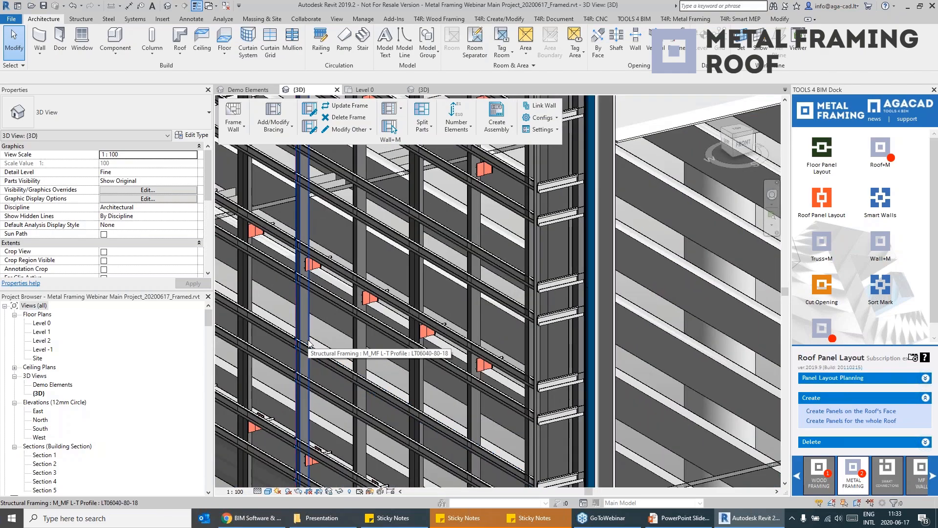
{"action": "scroll", "coordinate": [309, 344], "scroll_direction": "down", "scroll_amount": 8}
{"action": "scroll", "coordinate": [290, 295], "scroll_direction": "up", "scroll_amount": 5}
{"action": "scroll", "coordinate": [290, 296], "scroll_direction": "up", "scroll_amount": 5}
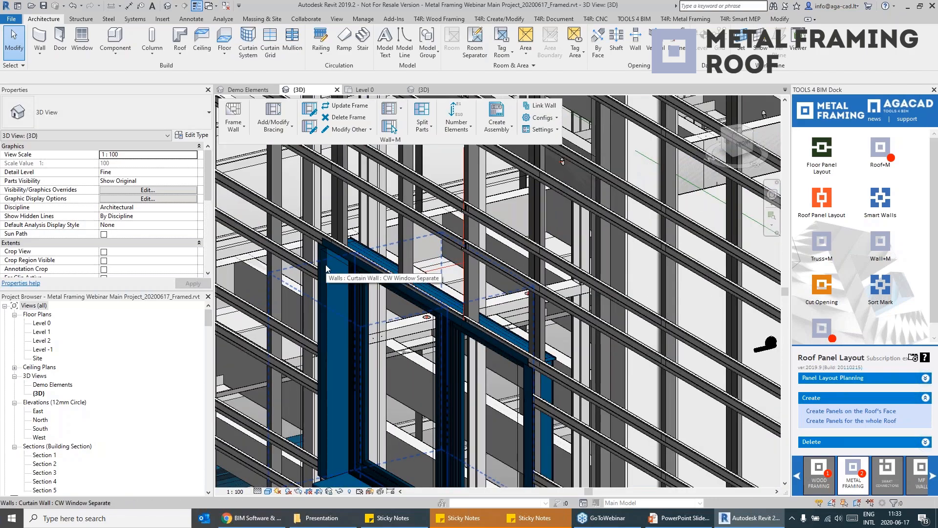
{"action": "scroll", "coordinate": [440, 323], "scroll_direction": "down", "scroll_amount": 7}
{"action": "middle_click_drag", "start_coordinate": [440, 323], "coordinate": [453, 292], "text": "shift"}
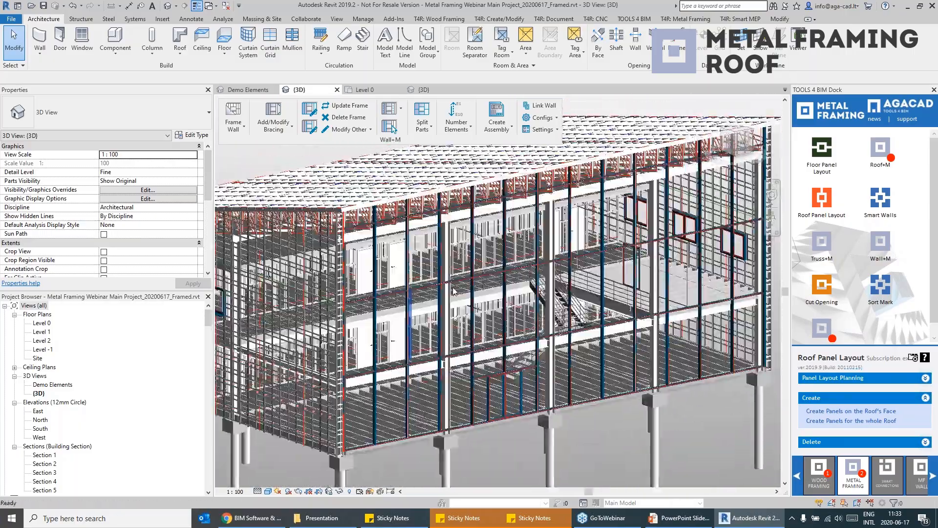
{"action": "scroll", "coordinate": [454, 292], "scroll_direction": "down", "scroll_amount": 5}
{"action": "scroll", "coordinate": [479, 224], "scroll_direction": "up", "scroll_amount": 10}
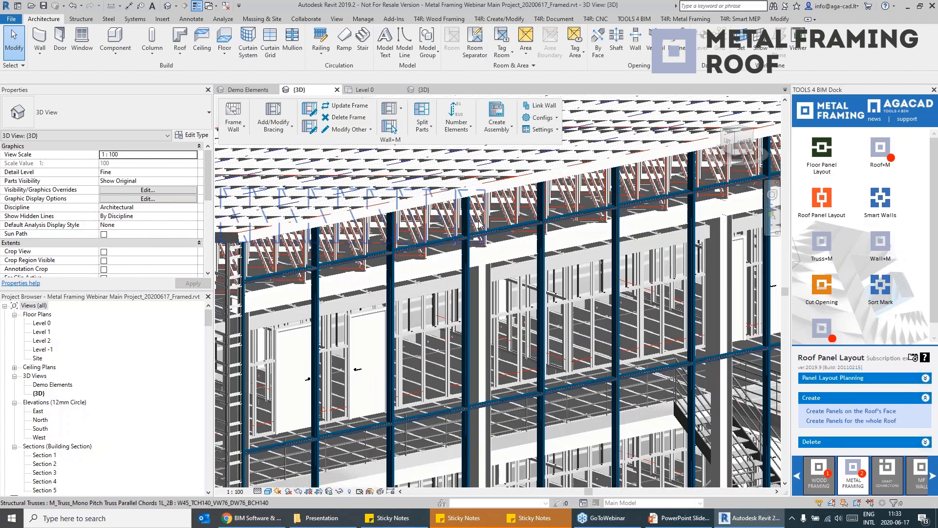
Temporarily isolate the mono pitch parallel-chord roof trusses for viewing, and reset the isolation to show the whole building.
{"action": "left_click", "coordinate": [479, 224]}
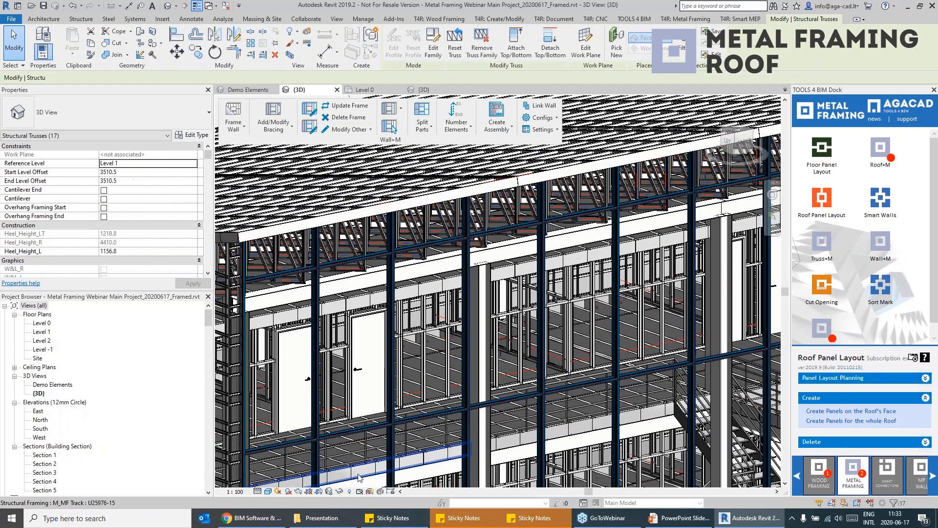
{"action": "left_click", "coordinate": [339, 491]}
{"action": "left_click", "coordinate": [355, 459]}
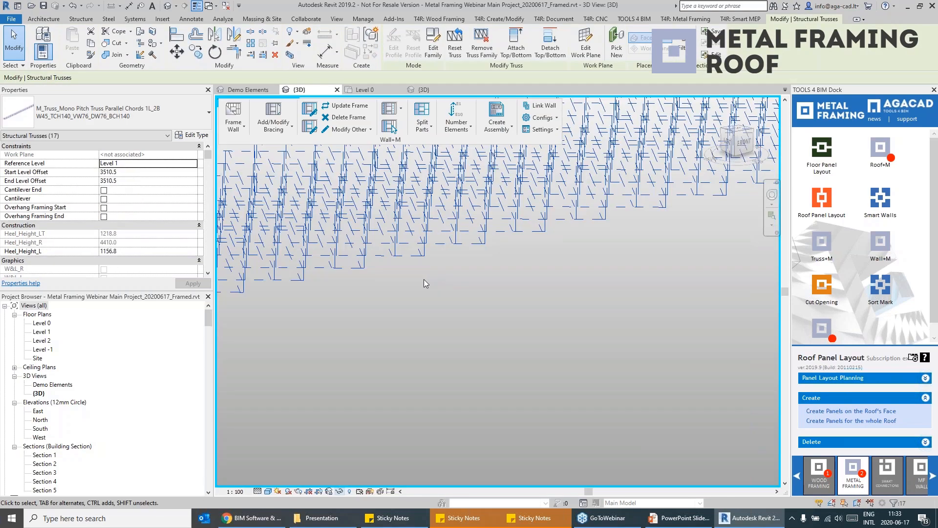
{"action": "left_click", "coordinate": [342, 493]}
{"action": "left_click", "coordinate": [369, 481]}
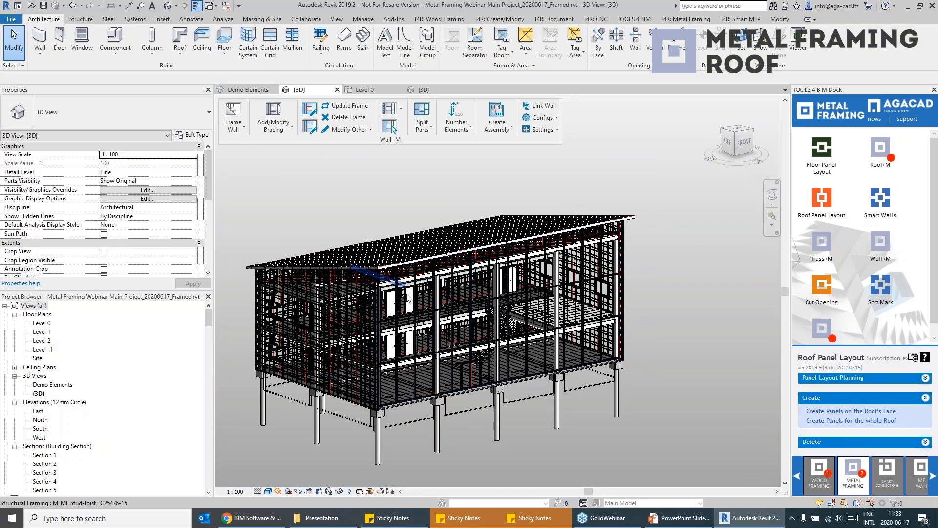
Set the 3D view's Parts Visibility to Show Parts.
{"action": "middle_click_drag", "start_coordinate": [511, 258], "coordinate": [430, 321], "text": "shift"}
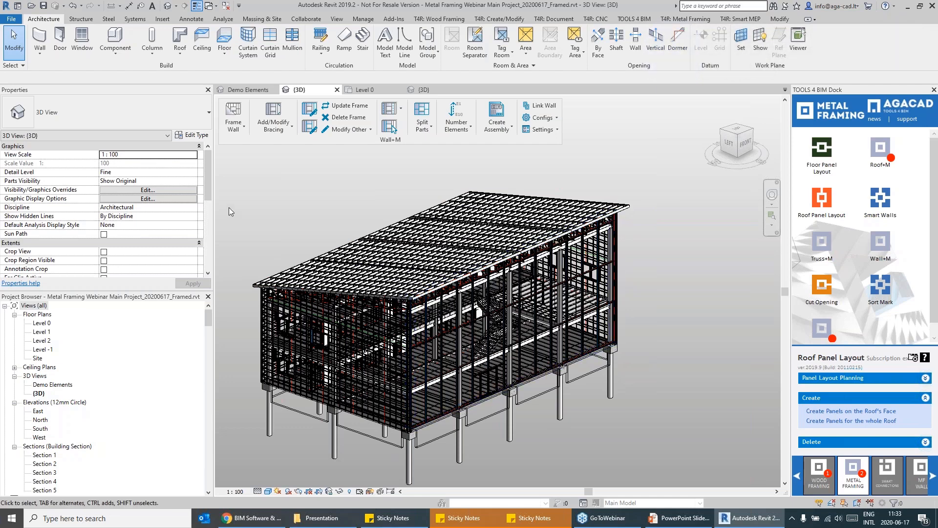
{"action": "left_click", "coordinate": [193, 181]}
{"action": "left_click", "coordinate": [114, 189]}
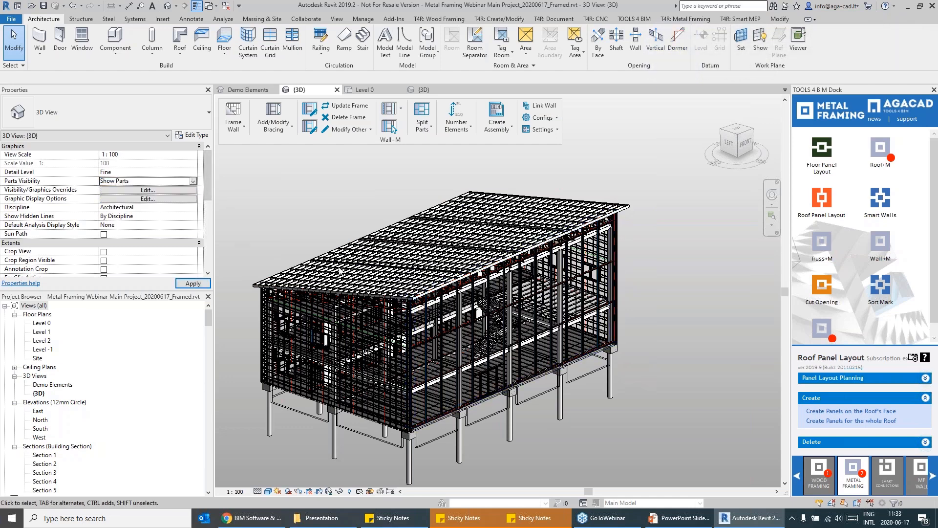
Examine the exterior wall cladding parts and the framed building from several sides.
{"action": "scroll", "coordinate": [369, 385], "scroll_direction": "up", "scroll_amount": 5}
{"action": "scroll", "coordinate": [369, 381], "scroll_direction": "up", "scroll_amount": 2}
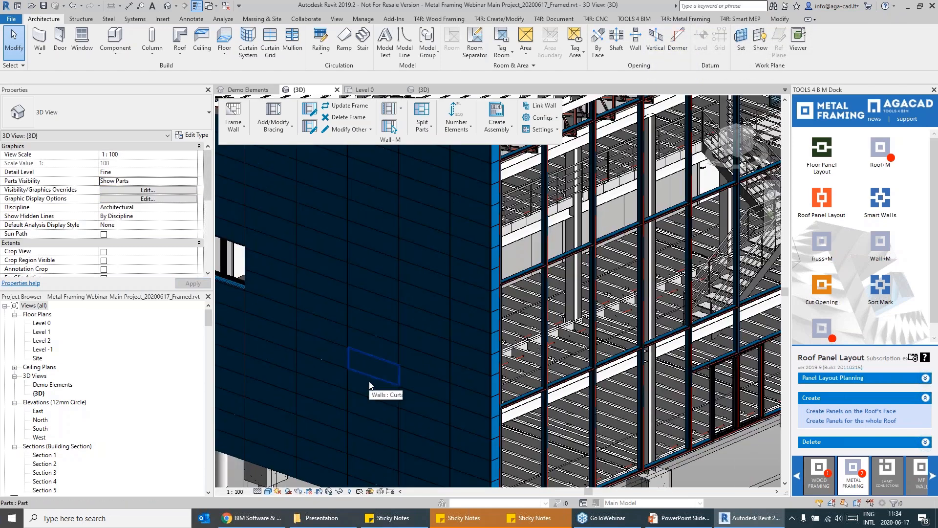
{"action": "middle_click_drag", "start_coordinate": [366, 379], "coordinate": [421, 363]}
{"action": "scroll", "coordinate": [518, 404], "scroll_direction": "down", "scroll_amount": 8}
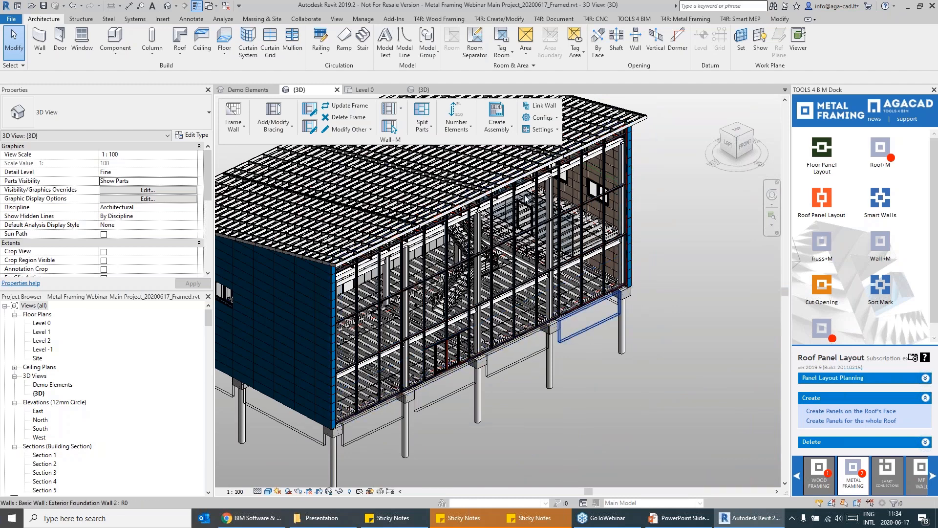
{"action": "scroll", "coordinate": [422, 244], "scroll_direction": "down", "scroll_amount": 2}
{"action": "middle_click_drag", "start_coordinate": [544, 336], "coordinate": [454, 339], "text": "shift"}
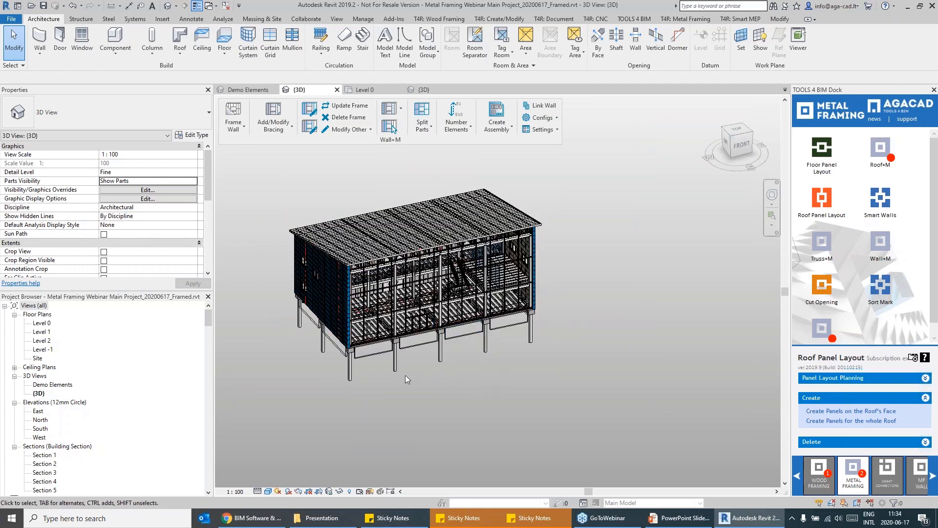
{"action": "middle_click_drag", "start_coordinate": [431, 399], "coordinate": [402, 377], "text": "shift"}
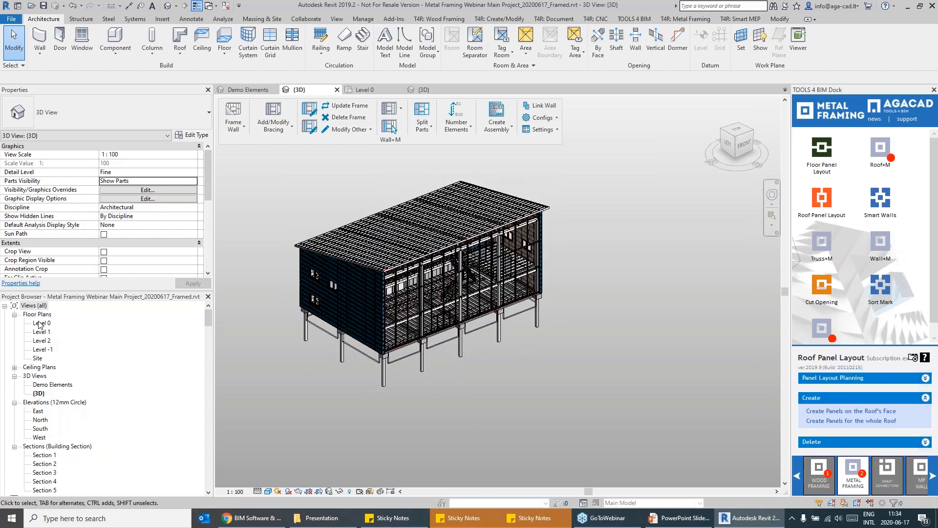
{"action": "middle_click_drag", "start_coordinate": [312, 372], "coordinate": [365, 388]}
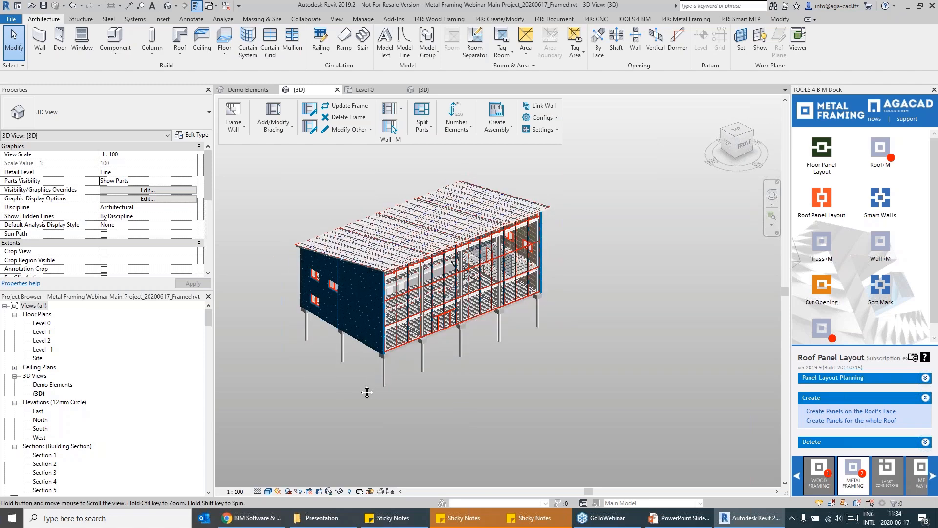
Open the Level 0 floor plan of the framed project.
{"action": "double_click", "coordinate": [45, 324]}
{"action": "scroll", "coordinate": [408, 410], "scroll_direction": "up", "scroll_amount": 5}
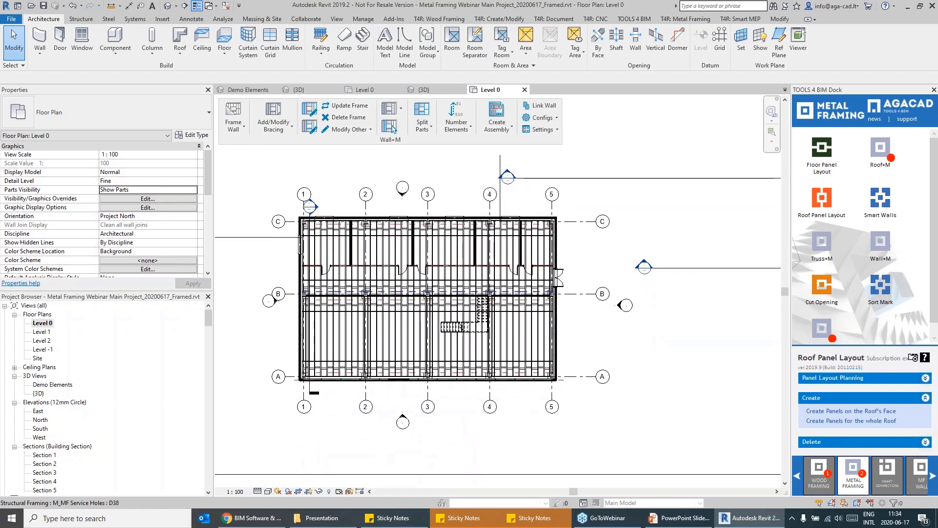
{"action": "left_click", "coordinate": [182, 5]}
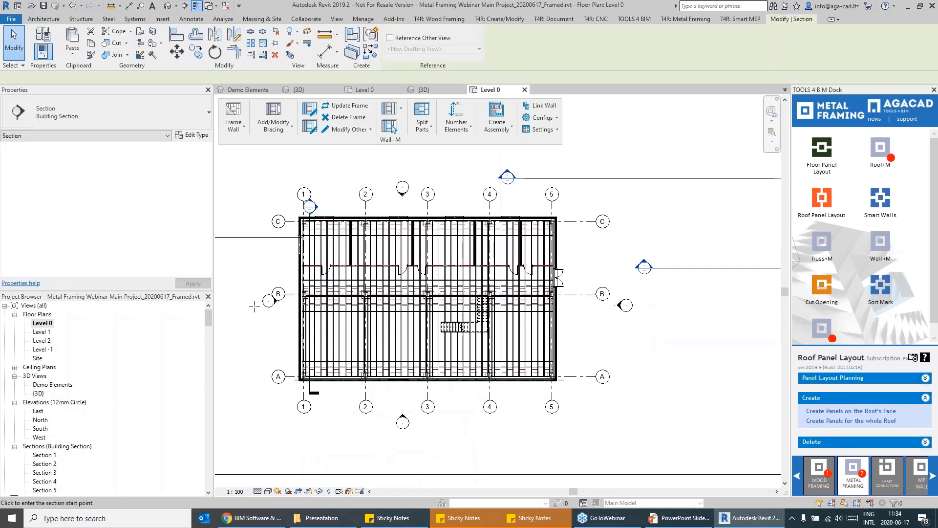
{"action": "left_click", "coordinate": [287, 272]}
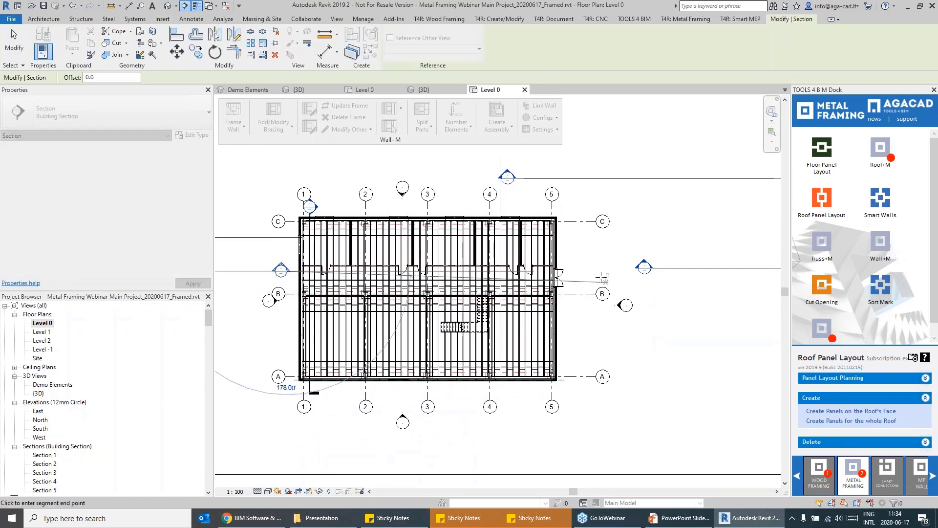
{"action": "key", "text": "Escape"}
{"action": "key", "text": "Escape"}
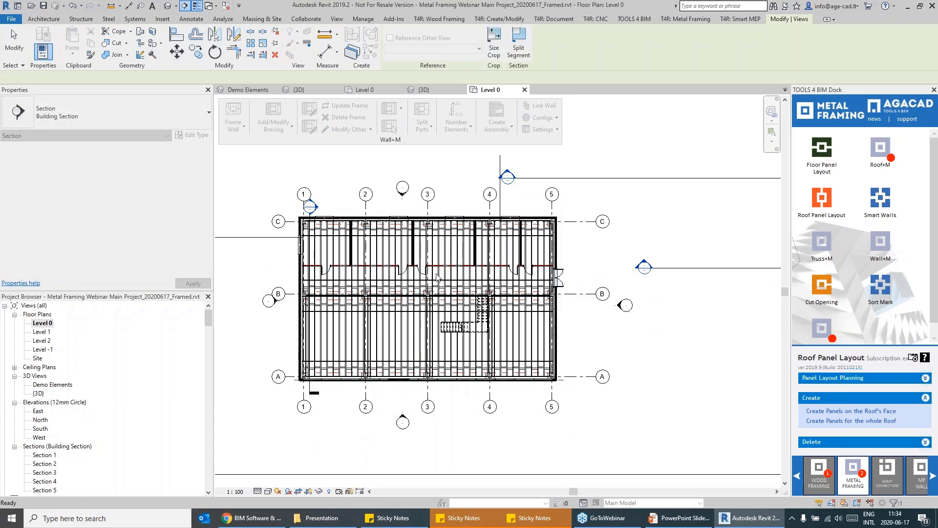
Draw a building section across the full plan between grids B and C, from beyond grid 1 to beyond grid 5, and open its view.
{"action": "left_click", "coordinate": [185, 6]}
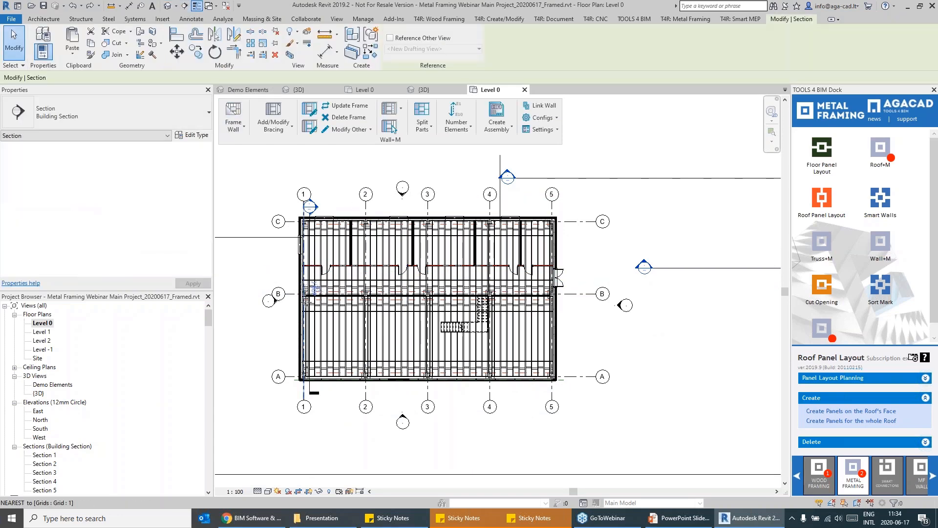
{"action": "left_click", "coordinate": [284, 271]}
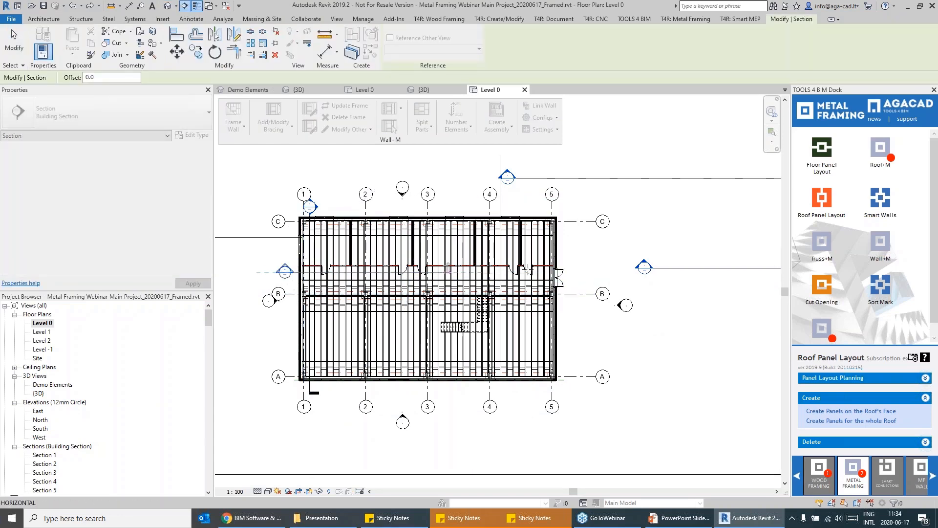
{"action": "left_click", "coordinate": [588, 272]}
{"action": "right_click", "coordinate": [586, 272]}
{"action": "left_click", "coordinate": [597, 279]}
{"action": "right_click", "coordinate": [572, 270]}
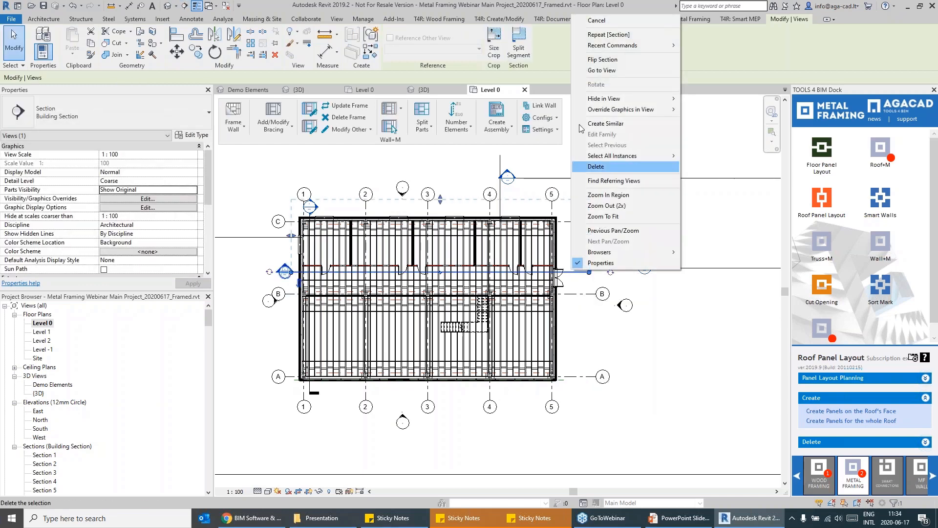
{"action": "left_click", "coordinate": [602, 70]}
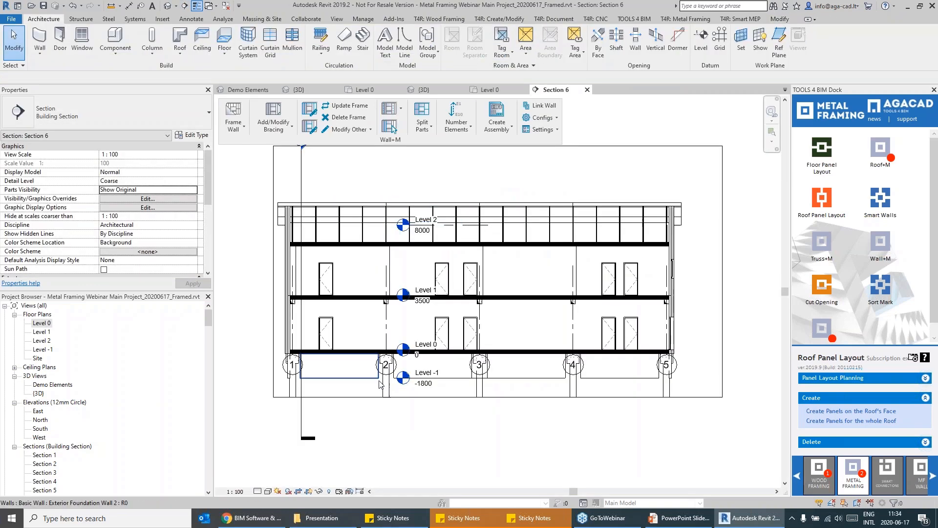
Set the new section view's scale to 1:25.
{"action": "scroll", "coordinate": [379, 380], "scroll_direction": "down", "scroll_amount": 1}
{"action": "left_click", "coordinate": [245, 491]}
{"action": "left_click", "coordinate": [253, 403]}
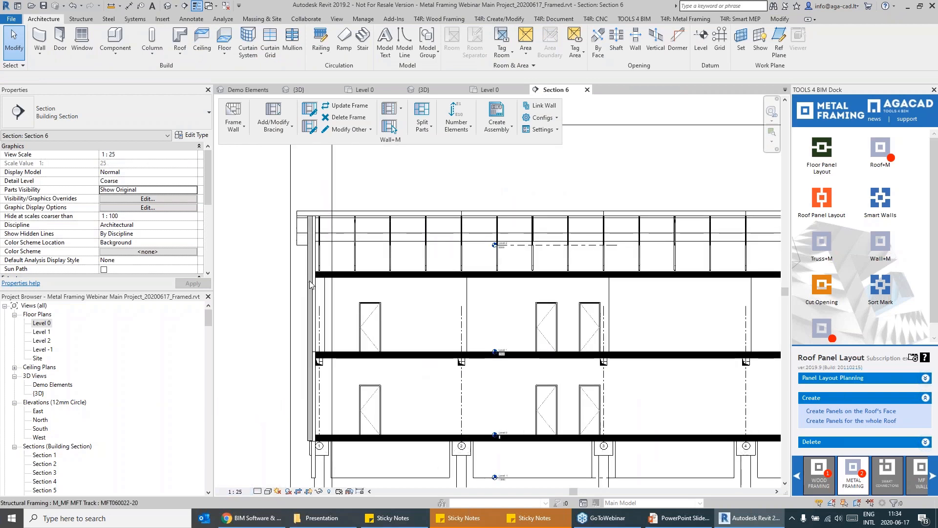
Hide the Walls category in the section view, starting from the exterior wall beside grid 1.
{"action": "scroll", "coordinate": [310, 285], "scroll_direction": "up", "scroll_amount": 2}
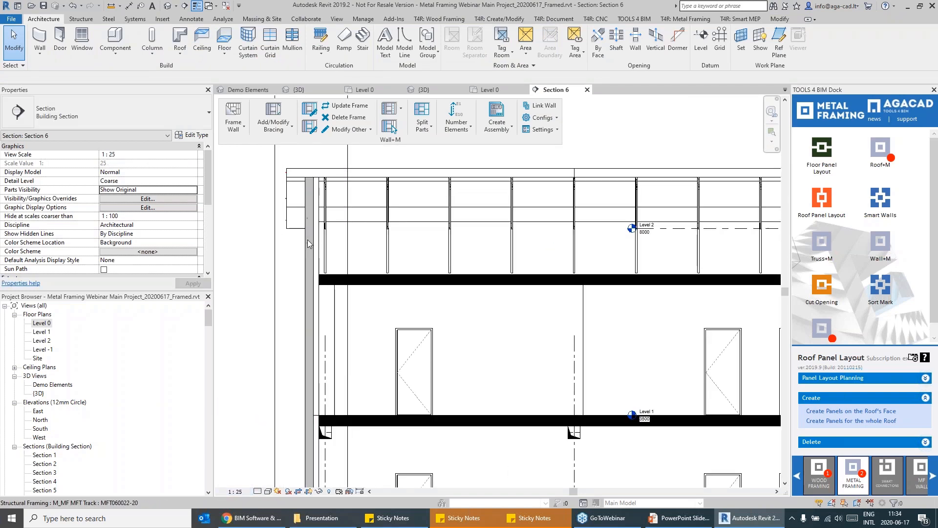
{"action": "left_click", "coordinate": [313, 216]}
{"action": "scroll", "coordinate": [315, 220], "scroll_direction": "down", "scroll_amount": 5}
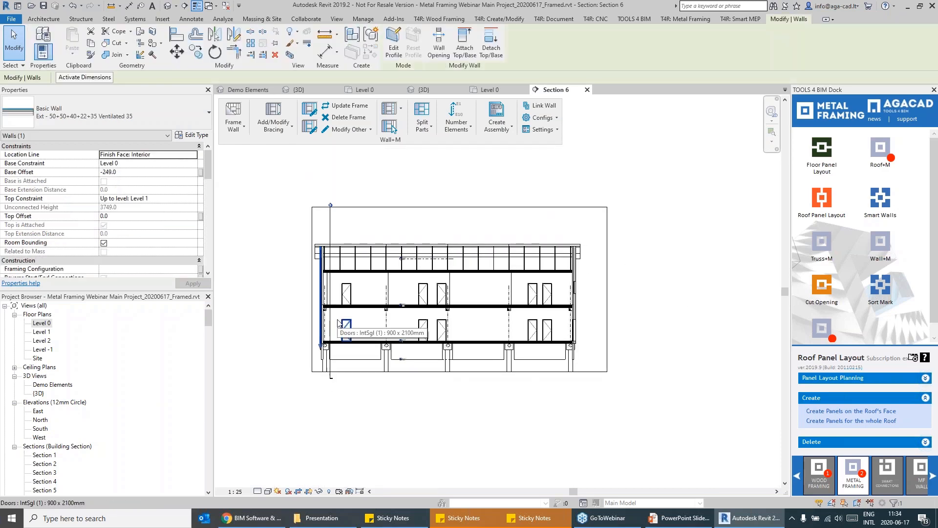
{"action": "right_click", "coordinate": [361, 415]}
{"action": "mouse_move", "coordinate": [415, 247]}
{"action": "left_click", "coordinate": [496, 254]}
Set the section view's detail level to Fine.
{"action": "left_click", "coordinate": [258, 491]}
{"action": "left_click", "coordinate": [270, 482]}
{"action": "scroll", "coordinate": [436, 211], "scroll_direction": "up", "scroll_amount": 5}
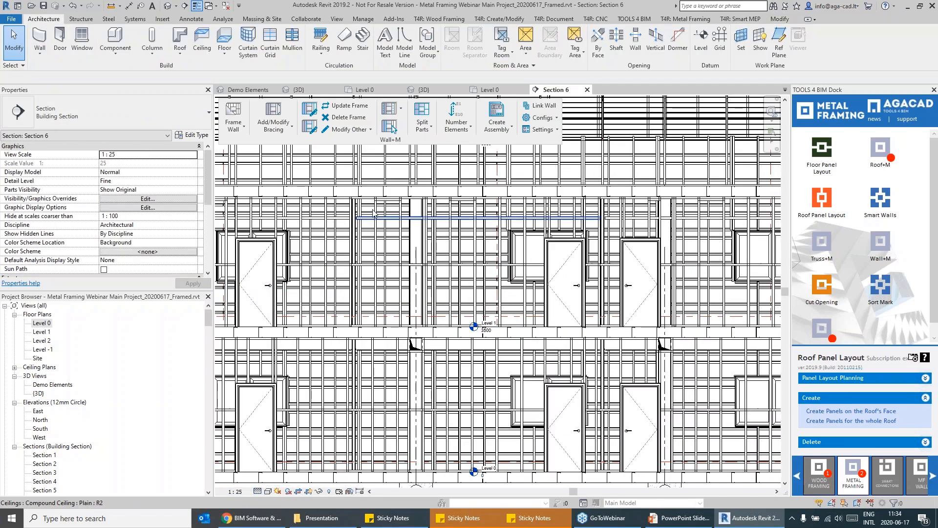
In the Level 0 plan, shorten the Section 6 view depth to about 1460 mm, just past the interior wall, and reopen the section.
{"action": "double_click", "coordinate": [41, 324]}
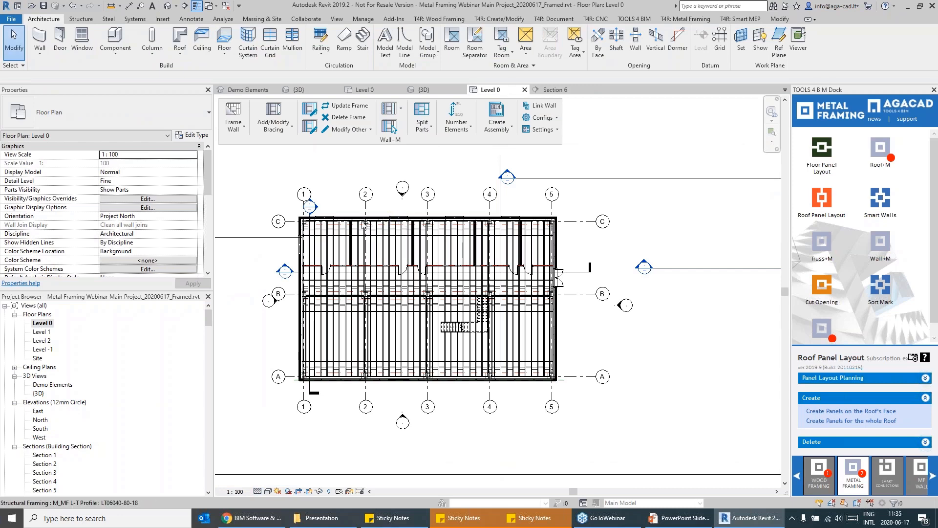
{"action": "left_click", "coordinate": [598, 288]}
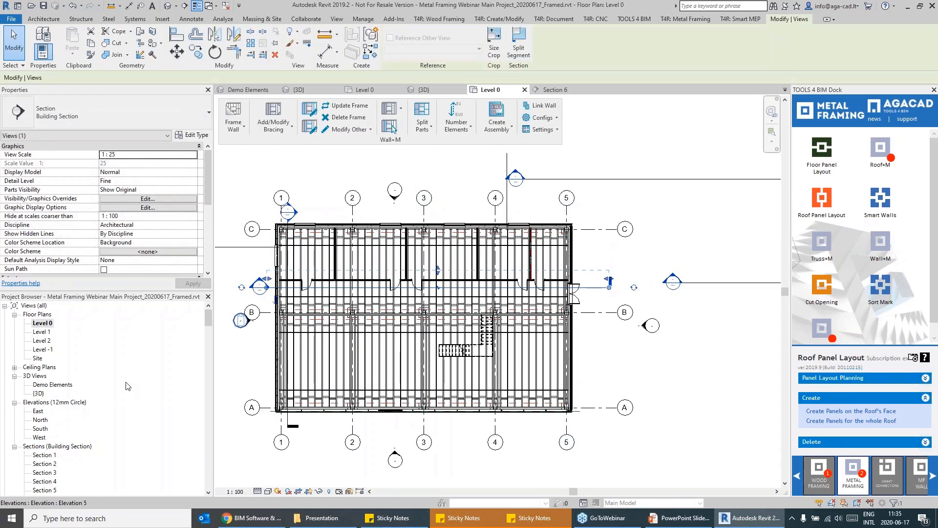
{"action": "scroll", "coordinate": [60, 392], "scroll_direction": "down", "scroll_amount": 2}
{"action": "double_click", "coordinate": [51, 446]}
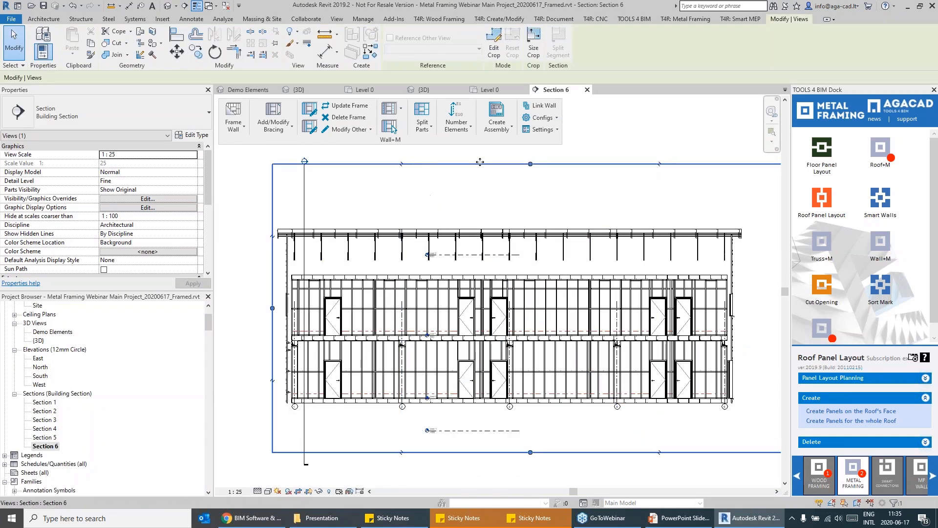
Crop the section's upper and lower edges so only the ground-floor wall frame between Level 0 and Level 1 shows.
{"action": "left_click_drag", "start_coordinate": [531, 164], "coordinate": [531, 338]}
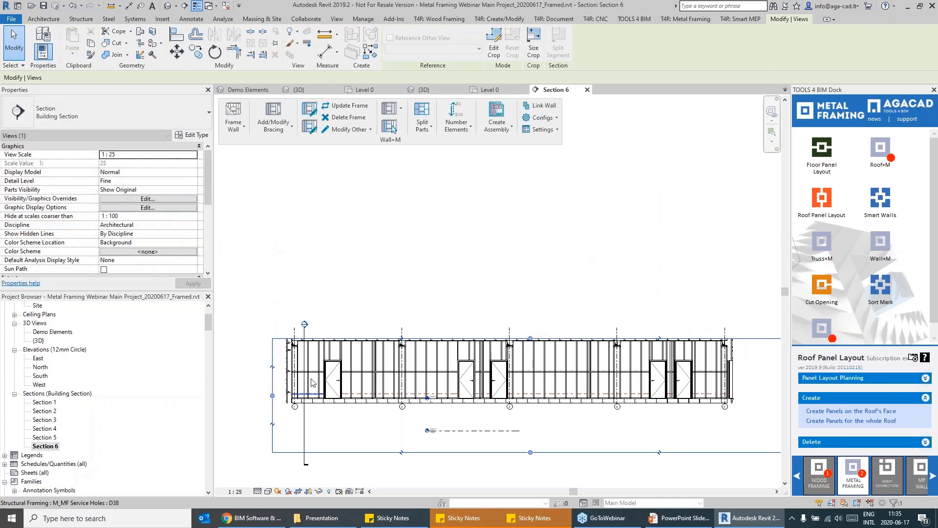
{"action": "left_click_drag", "start_coordinate": [531, 452], "coordinate": [537, 402]}
{"action": "scroll", "coordinate": [282, 353], "scroll_direction": "up", "scroll_amount": 4}
{"action": "middle_click_drag", "start_coordinate": [427, 329], "coordinate": [271, 283]}
{"action": "scroll", "coordinate": [271, 284], "scroll_direction": "down", "scroll_amount": 5}
{"action": "middle_click_drag", "start_coordinate": [402, 394], "coordinate": [358, 394]}
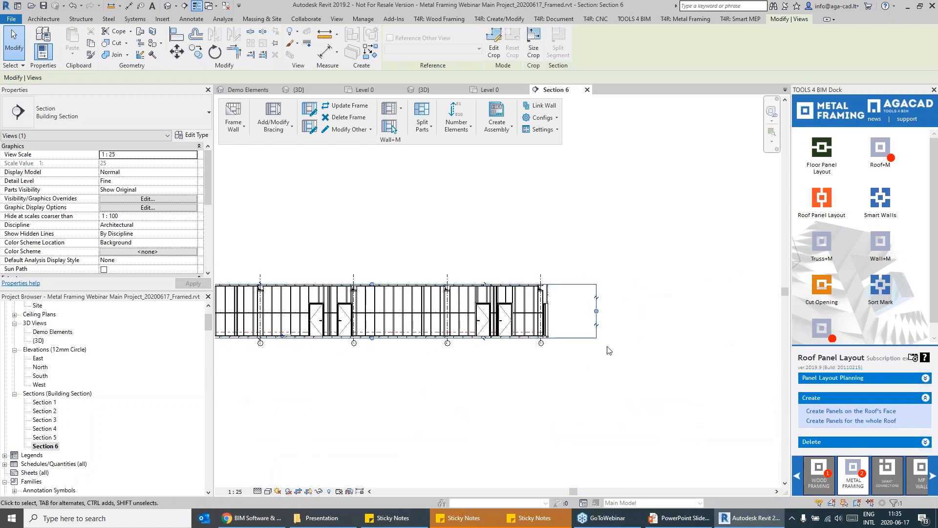
Crop the section's sides closer to the end grids 1 and 5, and turn on Annotation Crop.
{"action": "left_click_drag", "start_coordinate": [596, 313], "coordinate": [579, 323]}
{"action": "middle_click_drag", "start_coordinate": [337, 268], "coordinate": [388, 267]}
{"action": "scroll", "coordinate": [443, 396], "scroll_direction": "down", "scroll_amount": 3}
{"action": "scroll", "coordinate": [286, 337], "scroll_direction": "up", "scroll_amount": 6}
{"action": "left_click_drag", "start_coordinate": [277, 342], "coordinate": [299, 342]}
{"action": "middle_click_drag", "start_coordinate": [300, 345], "coordinate": [245, 321]}
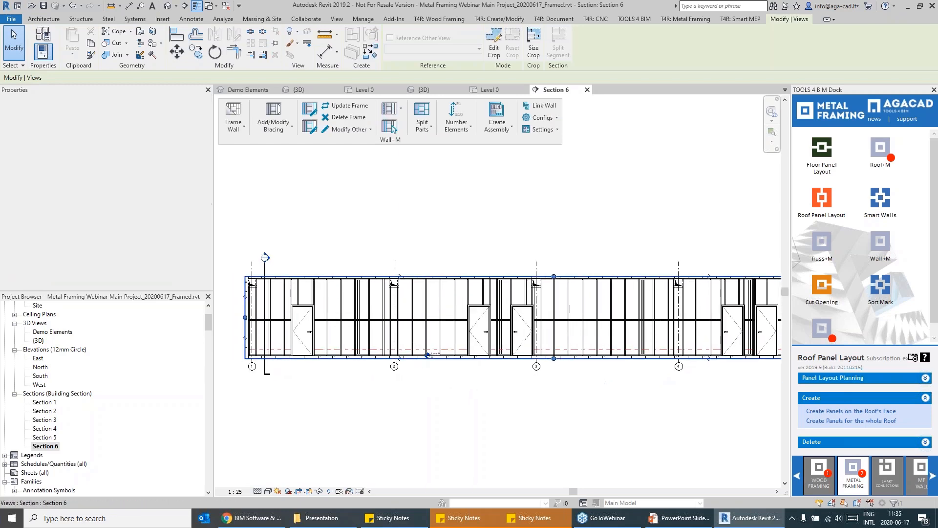
{"action": "scroll", "coordinate": [161, 206], "scroll_direction": "down", "scroll_amount": 5}
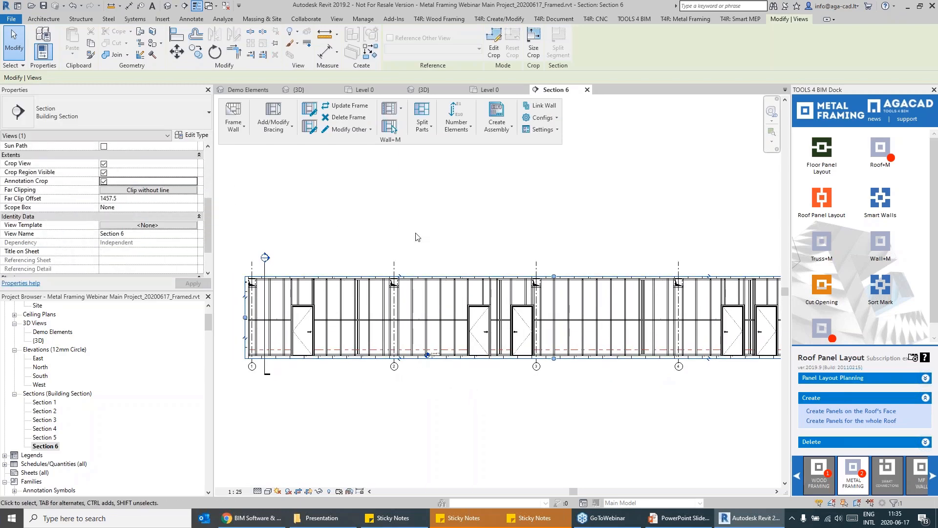
{"action": "left_click", "coordinate": [309, 432]}
Temporarily hide all C25476-15 floor joists in the section view so the wall frame stands alone.
{"action": "scroll", "coordinate": [315, 416], "scroll_direction": "up", "scroll_amount": 8}
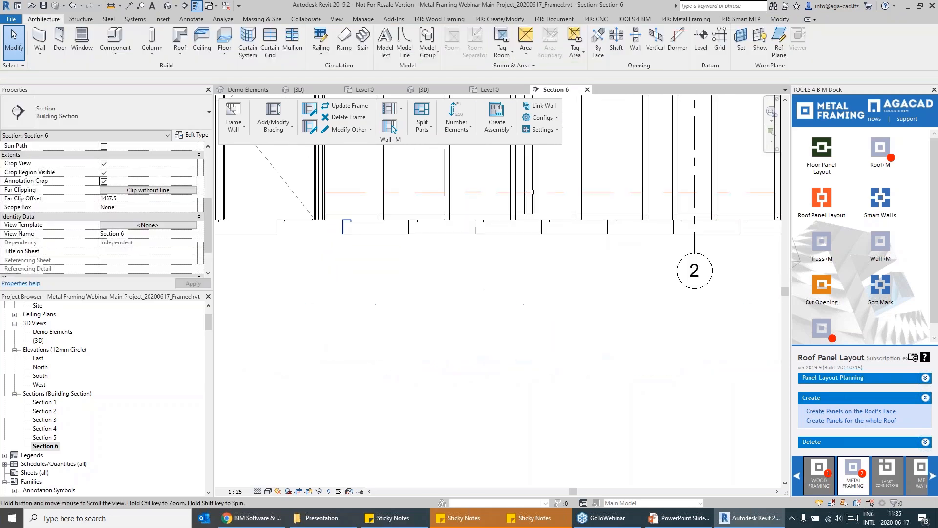
{"action": "left_click", "coordinate": [344, 224]}
{"action": "key", "text": "h"}
{"action": "key", "text": "h"}
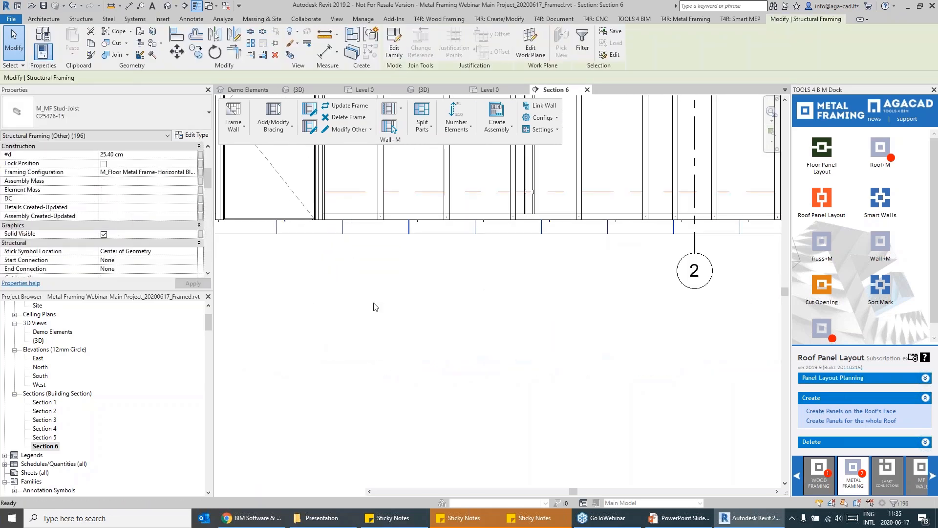
{"action": "scroll", "coordinate": [375, 308], "scroll_direction": "down", "scroll_amount": 7}
{"action": "middle_click_drag", "start_coordinate": [503, 309], "coordinate": [442, 332]}
{"action": "scroll", "coordinate": [446, 321], "scroll_direction": "up", "scroll_amount": 1}
{"action": "scroll", "coordinate": [335, 259], "scroll_direction": "up", "scroll_amount": 6}
{"action": "scroll", "coordinate": [341, 245], "scroll_direction": "down", "scroll_amount": 4}
{"action": "middle_click_drag", "start_coordinate": [419, 396], "coordinate": [432, 434]}
{"action": "scroll", "coordinate": [430, 393], "scroll_direction": "down", "scroll_amount": 2}
{"action": "mouse_move", "coordinate": [430, 393]}
{"action": "middle_mouse_down"}
{"action": "mouse_move", "coordinate": [452, 442]}
{"action": "mouse_move", "coordinate": [447, 456]}
{"action": "mouse_move", "coordinate": [438, 379]}
{"action": "middle_mouse_up"}
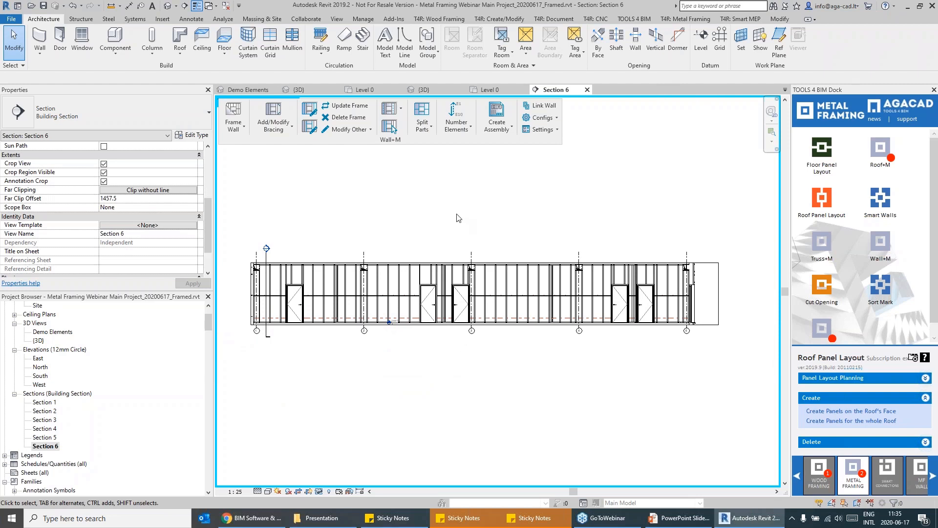
Open Smart Dimensions, review the list of available dimension configurations, and close the configuration settings.
{"action": "left_click", "coordinate": [497, 132]}
{"action": "left_click", "coordinate": [527, 324]}
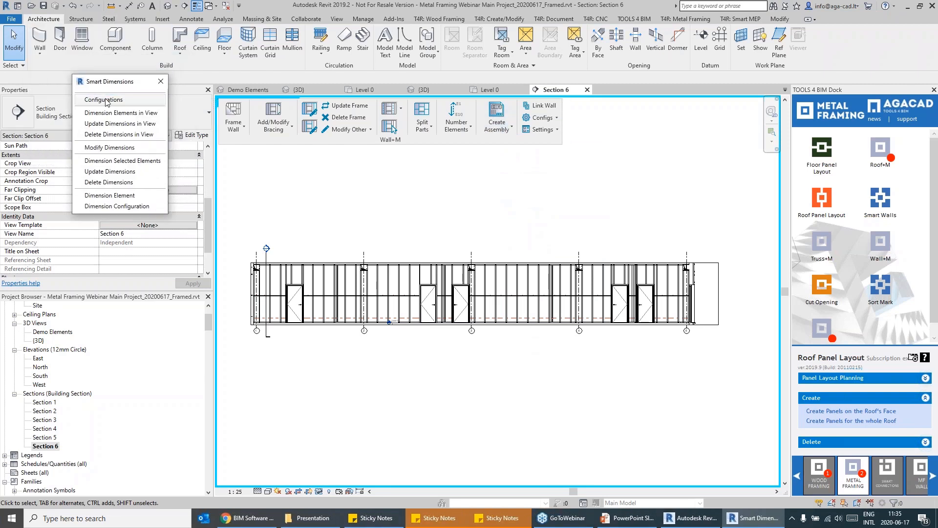
{"action": "left_click", "coordinate": [106, 100]}
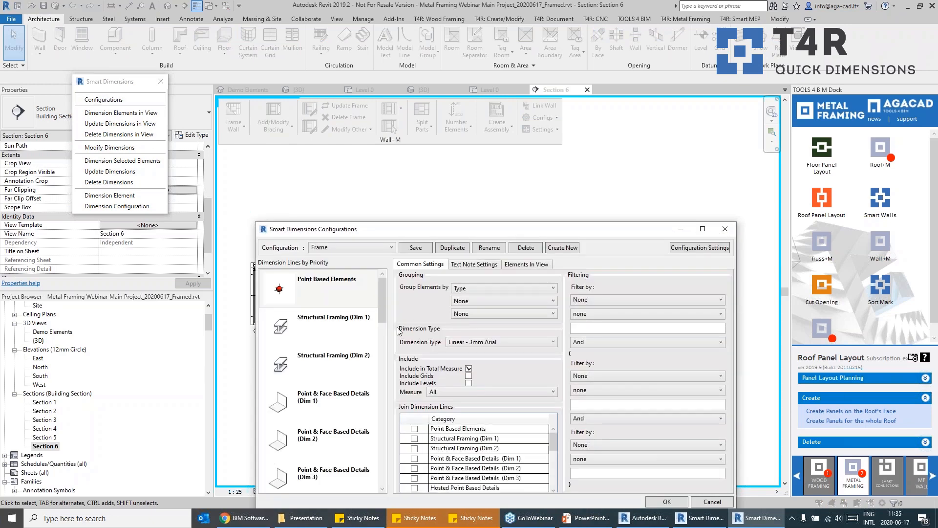
{"action": "left_click", "coordinate": [326, 248]}
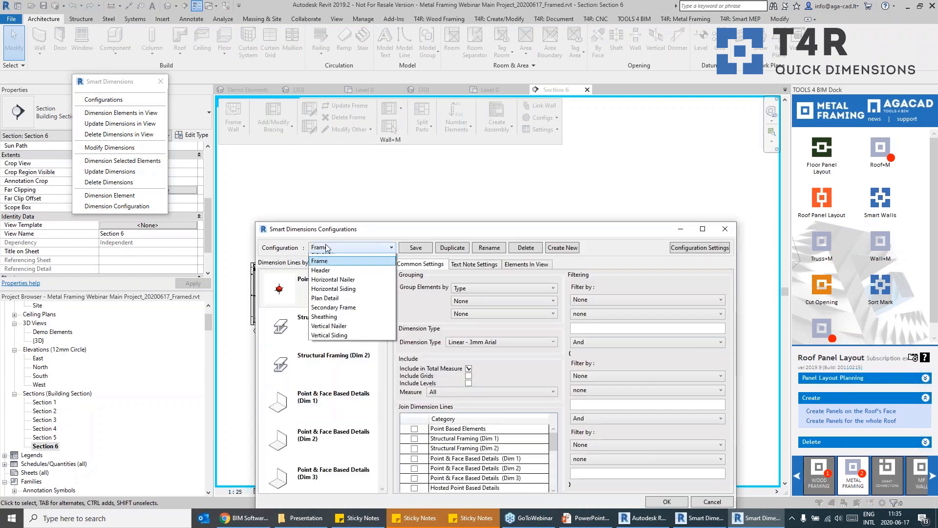
{"action": "left_click", "coordinate": [586, 223]}
{"action": "left_click", "coordinate": [723, 229]}
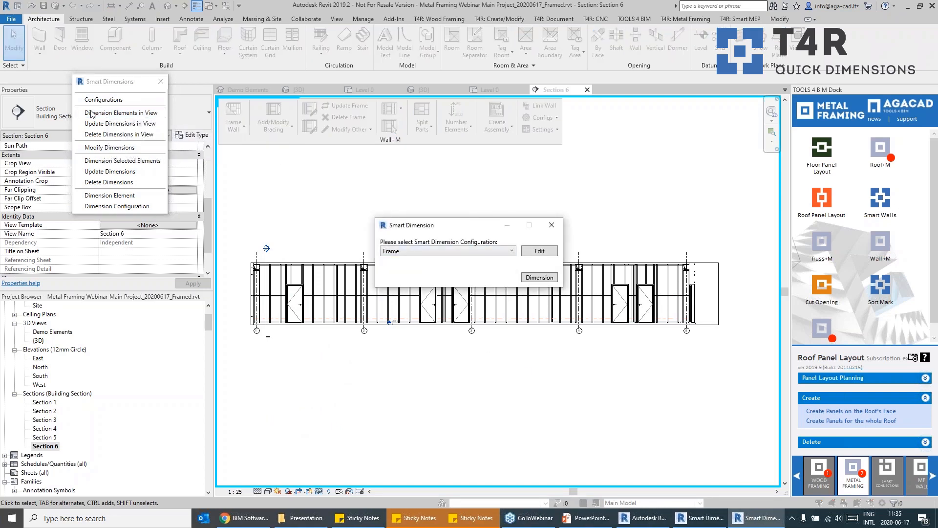
Dimension the elements in the section view using the Frame configuration.
{"action": "left_click", "coordinate": [405, 251]}
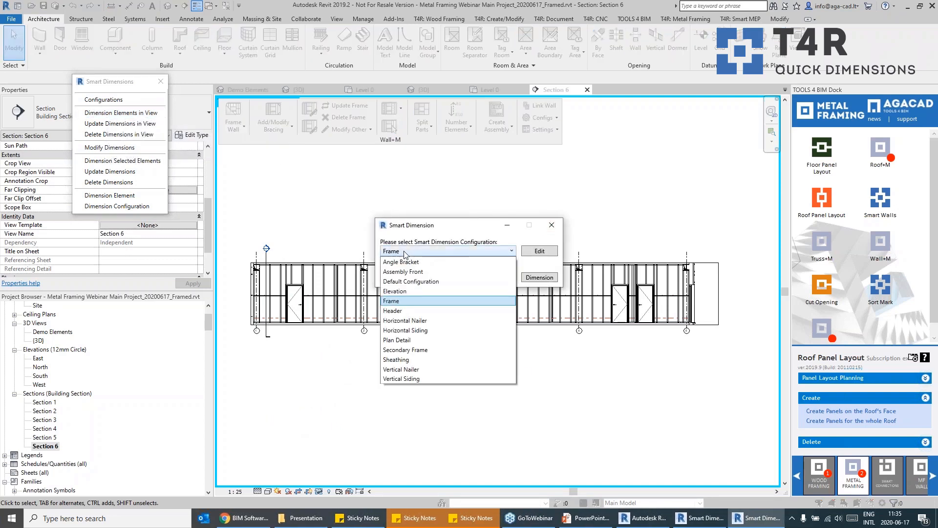
{"action": "left_click", "coordinate": [405, 252]}
{"action": "left_click", "coordinate": [404, 252]}
{"action": "left_click", "coordinate": [405, 253]}
{"action": "left_click", "coordinate": [405, 252]}
{"action": "left_click", "coordinate": [406, 252]}
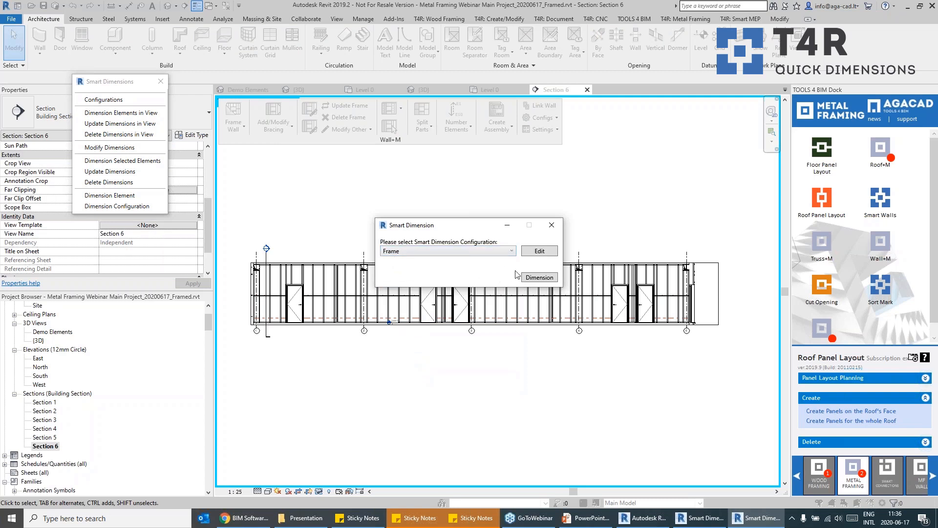
{"action": "left_click", "coordinate": [538, 278]}
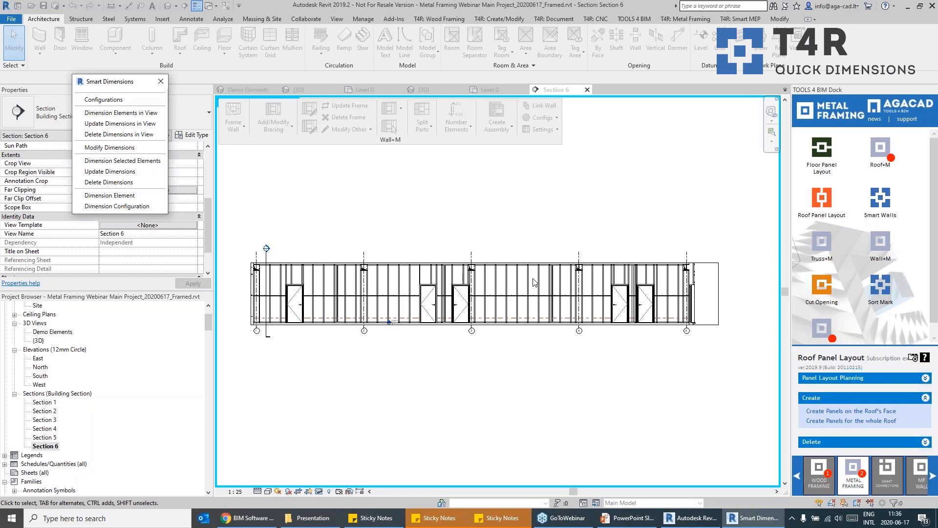
Extend a witness line of the horizontal dimension string beside grid 3 up to its wall stud.
{"action": "scroll", "coordinate": [394, 307], "scroll_direction": "up", "scroll_amount": 5}
{"action": "middle_click_drag", "start_coordinate": [624, 376], "coordinate": [309, 376]}
{"action": "middle_click_drag", "start_coordinate": [645, 377], "coordinate": [483, 381]}
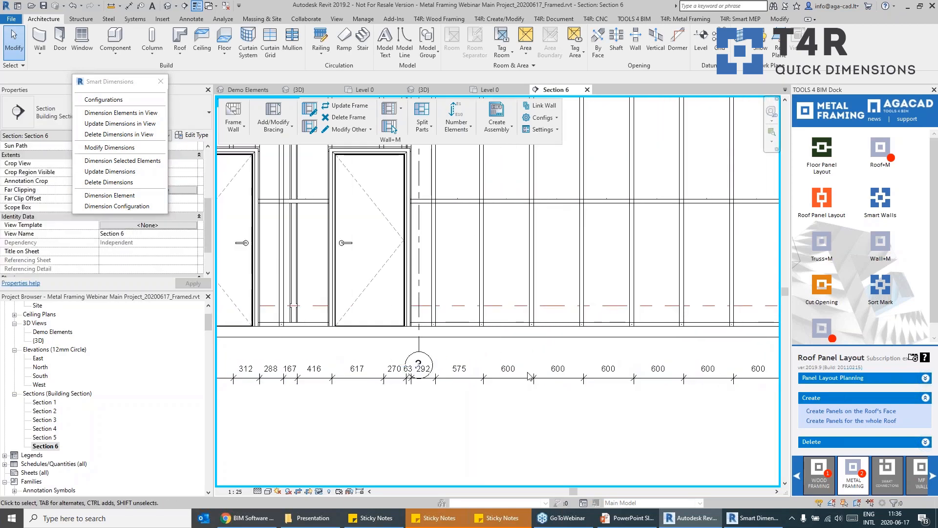
{"action": "scroll", "coordinate": [485, 370], "scroll_direction": "up", "scroll_amount": 3}
{"action": "left_click", "coordinate": [485, 383]}
{"action": "left_click_drag", "start_coordinate": [483, 380], "coordinate": [525, 193]}
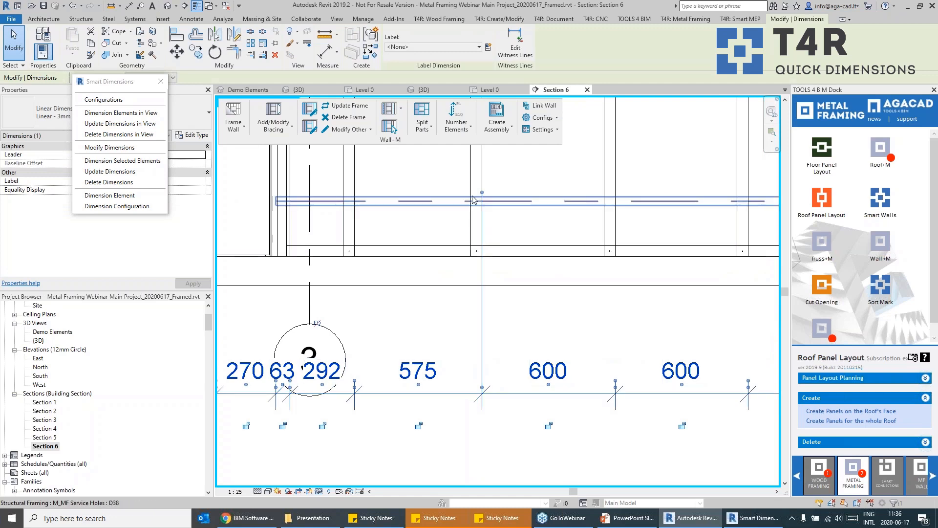
Examine the stud spacing dimensions, the vertical dimensions by the exterior door, and the framing around the beam above the wall.
{"action": "scroll", "coordinate": [472, 199], "scroll_direction": "down", "scroll_amount": 5}
{"action": "scroll", "coordinate": [464, 269], "scroll_direction": "up", "scroll_amount": 3}
{"action": "scroll", "coordinate": [416, 275], "scroll_direction": "up", "scroll_amount": 4}
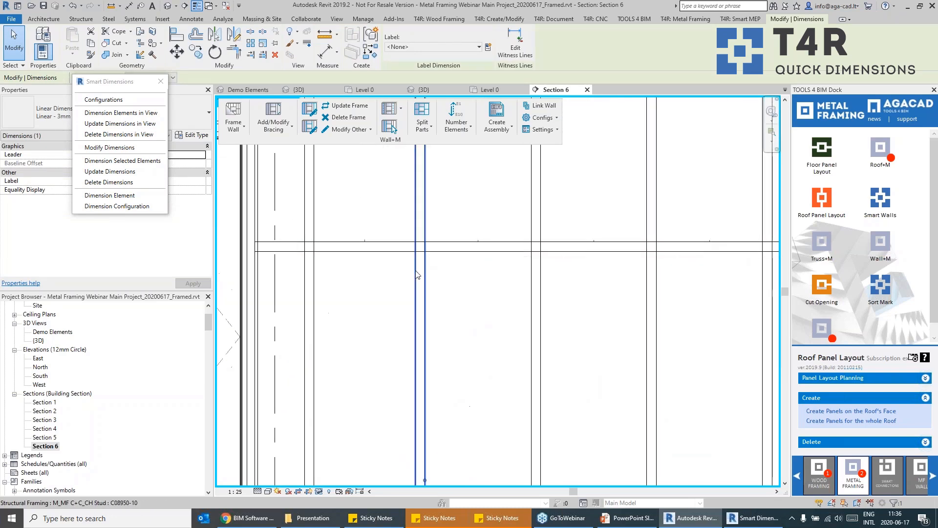
{"action": "scroll", "coordinate": [421, 274], "scroll_direction": "down", "scroll_amount": 5}
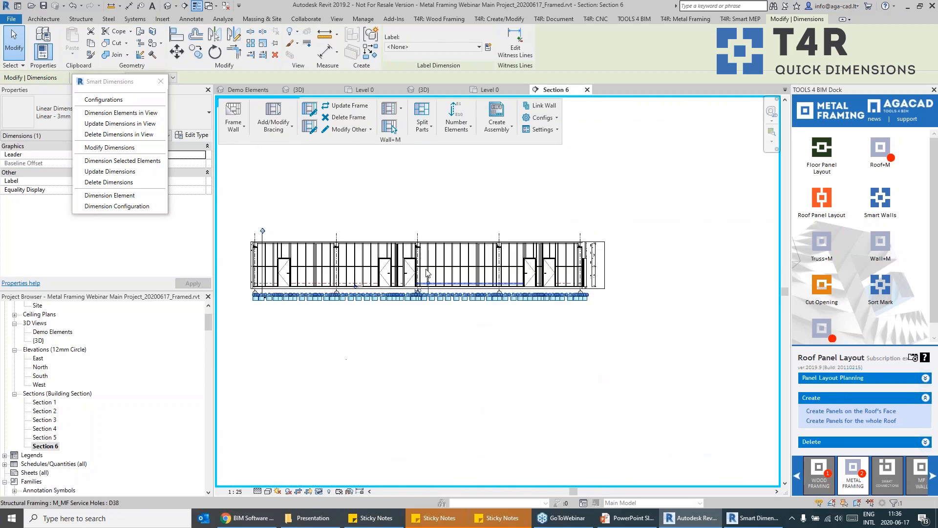
{"action": "scroll", "coordinate": [587, 254], "scroll_direction": "up", "scroll_amount": 4}
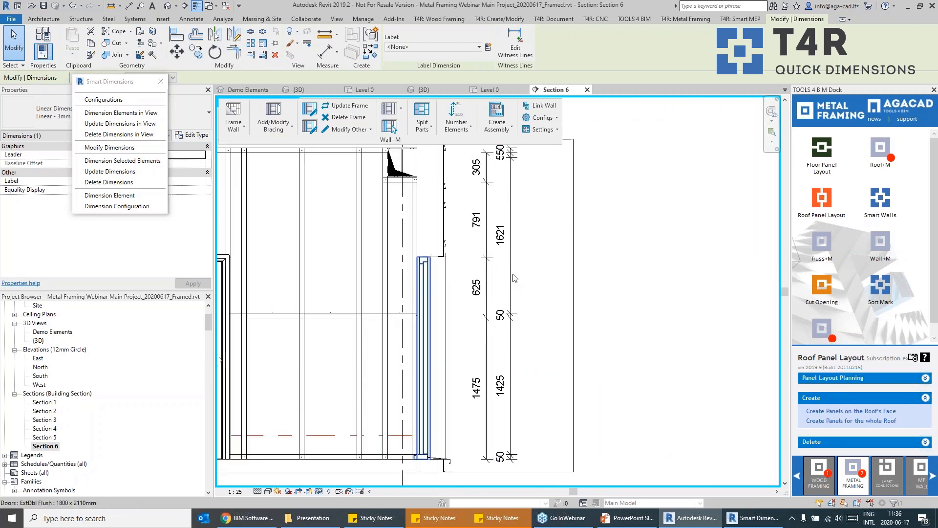
{"action": "scroll", "coordinate": [524, 264], "scroll_direction": "down", "scroll_amount": 3}
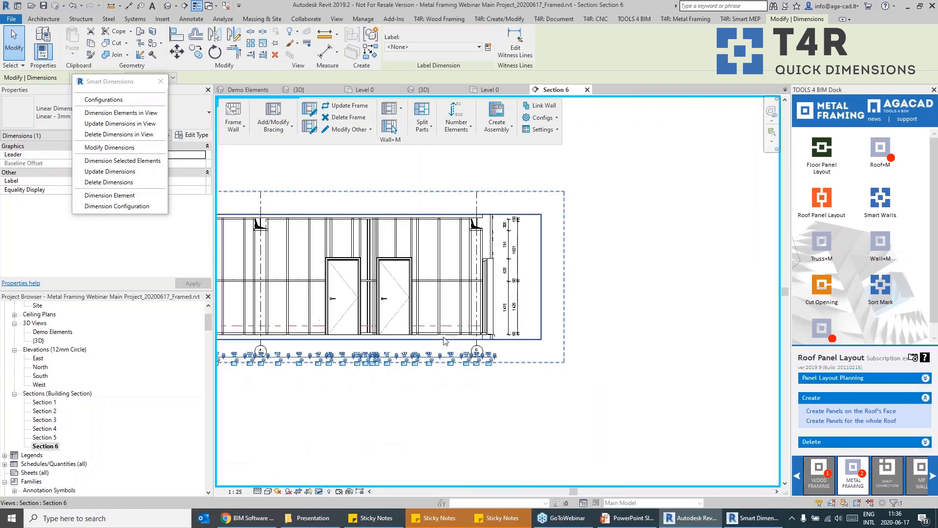
{"action": "left_click", "coordinate": [580, 416]}
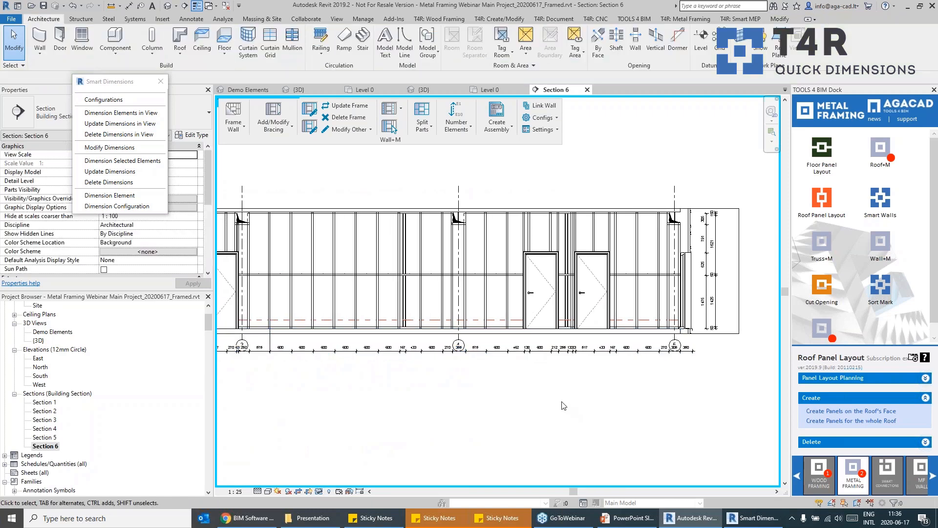
{"action": "scroll", "coordinate": [460, 220], "scroll_direction": "up", "scroll_amount": 5}
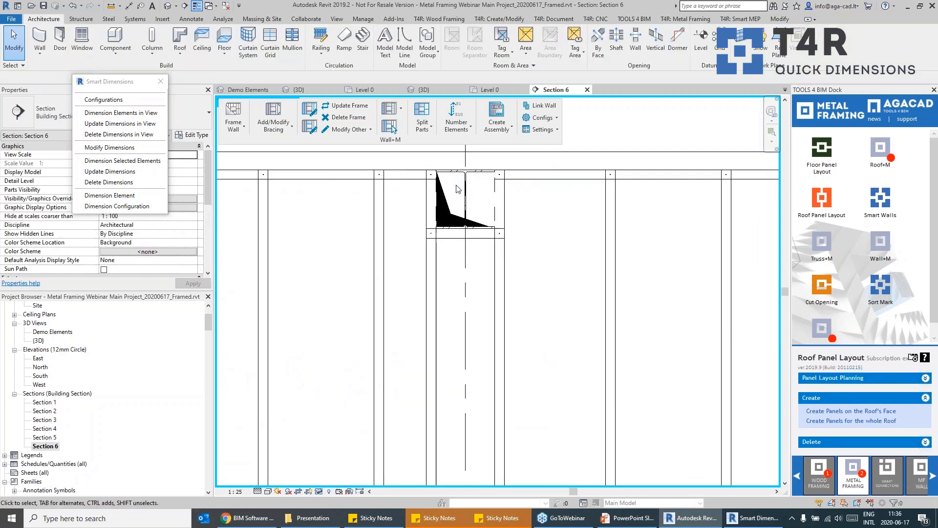
{"action": "left_click", "coordinate": [434, 198]}
{"action": "key", "text": "Escape"}
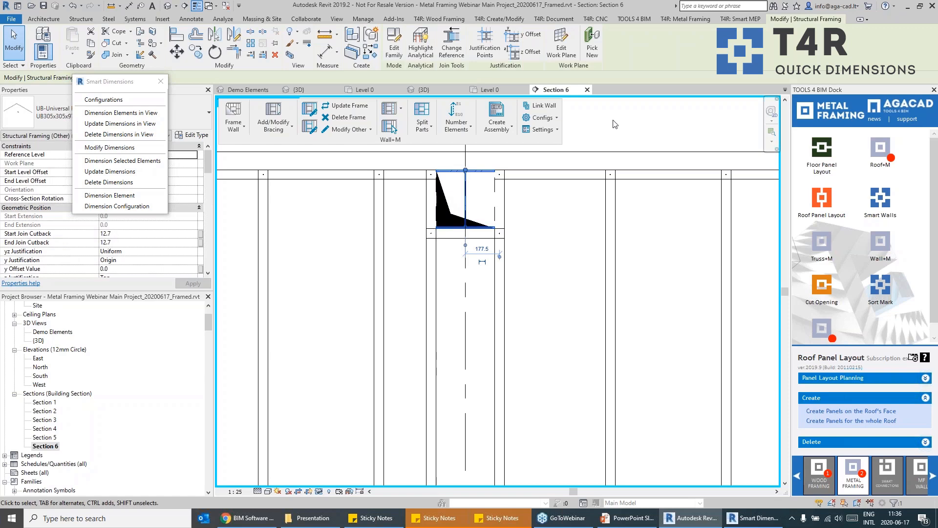
Switch to the Demo Elements 3D view.
{"action": "left_click", "coordinate": [240, 90]}
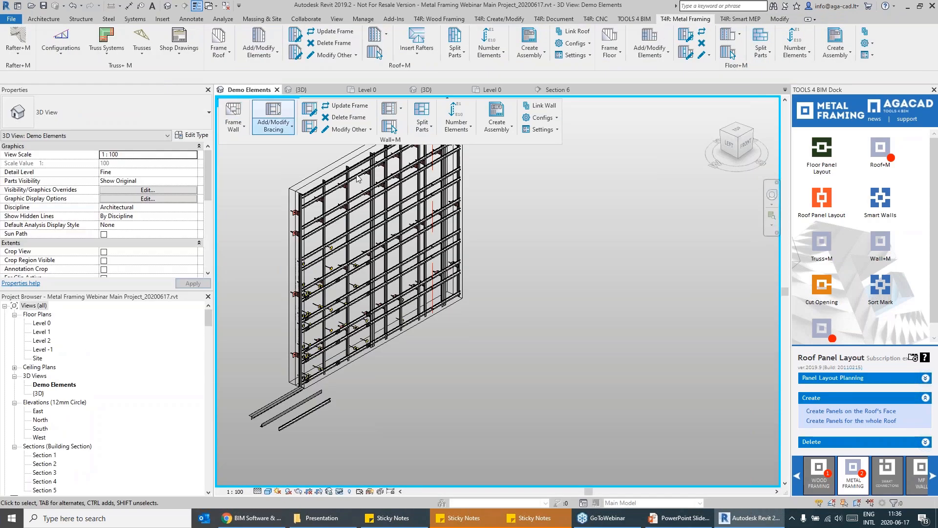
Open the main project's {3D} view and temporarily isolate the chain of connected Ext - 16+89+16 C+C_CH X5 walls to examine it.
{"action": "left_click", "coordinate": [316, 90]}
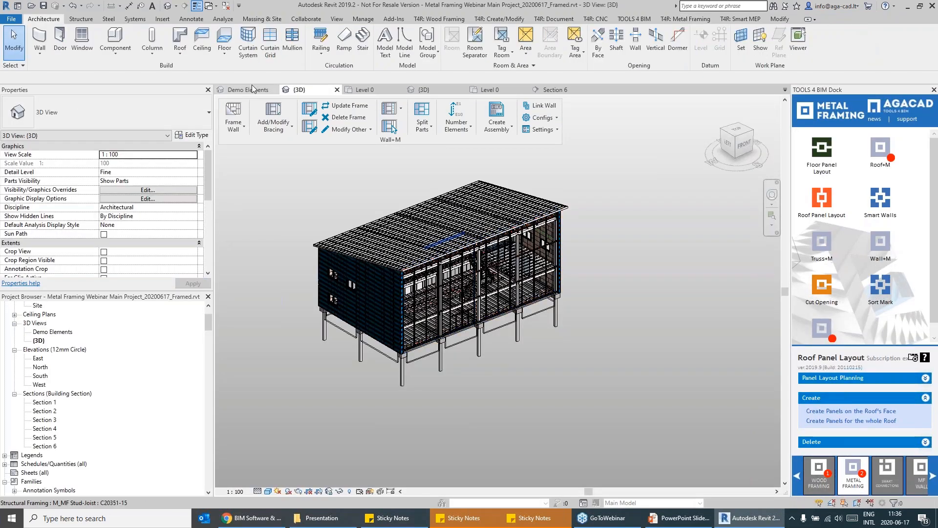
{"action": "left_click", "coordinate": [249, 89]}
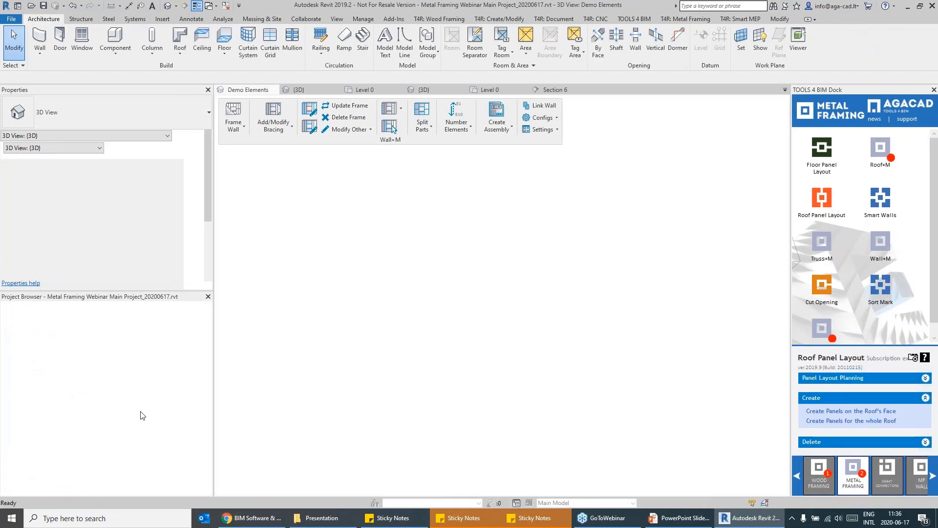
{"action": "double_click", "coordinate": [38, 393]}
{"action": "scroll", "coordinate": [386, 398], "scroll_direction": "up", "scroll_amount": 5}
{"action": "left_click", "coordinate": [349, 410]}
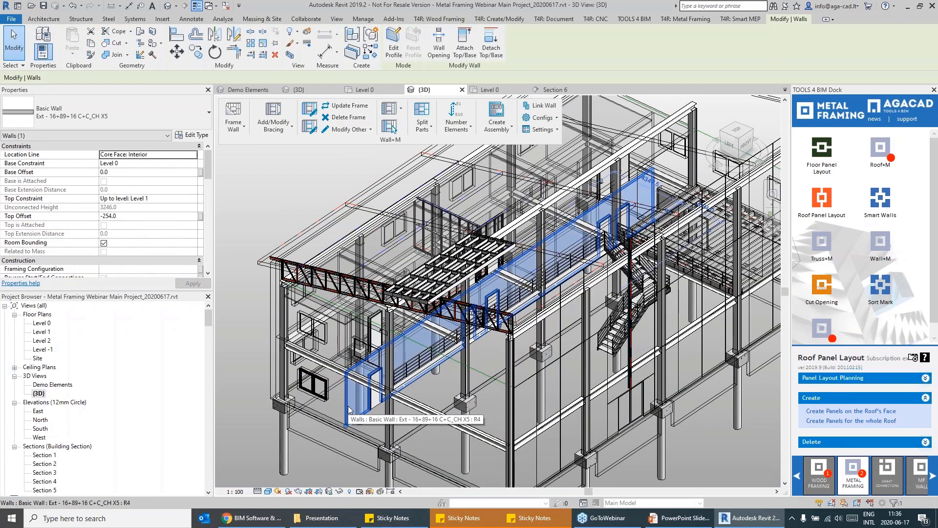
{"action": "key", "text": "Tab"}
{"action": "left_click", "coordinate": [349, 409]}
{"action": "left_click", "coordinate": [339, 491]}
{"action": "left_click", "coordinate": [366, 456]}
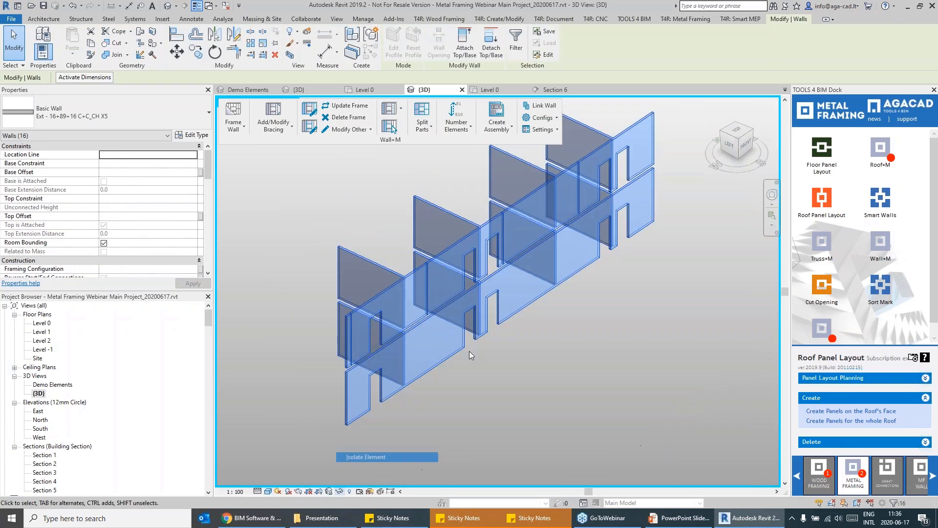
{"action": "left_click", "coordinate": [625, 388]}
{"action": "middle_click_drag", "start_coordinate": [631, 385], "coordinate": [442, 205], "text": "shift"}
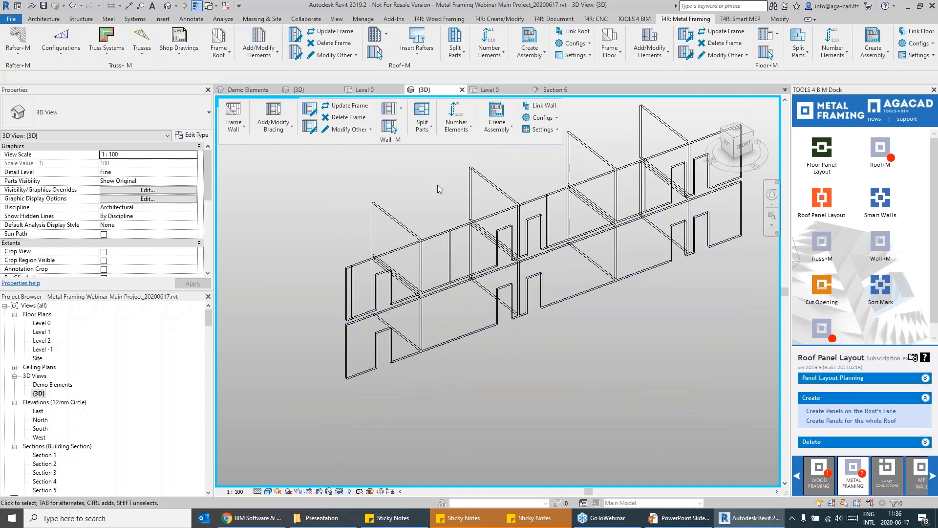
Reset the temporary isolation, and isolate the long Level 0 wall together with one universal beam that crosses it.
{"action": "left_click", "coordinate": [340, 491]}
{"action": "left_click", "coordinate": [368, 478]}
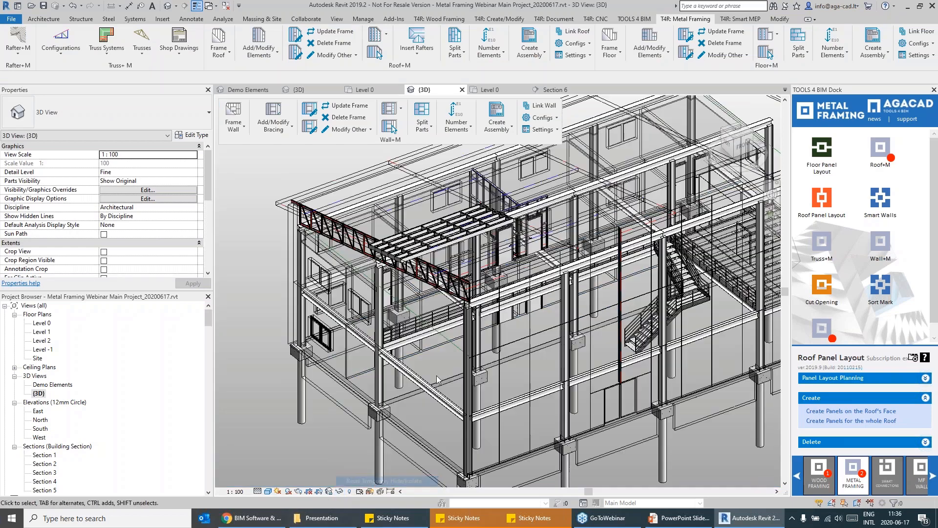
{"action": "left_click", "coordinate": [349, 363]}
{"action": "middle_click_drag", "start_coordinate": [349, 363], "coordinate": [441, 293], "text": "shift"}
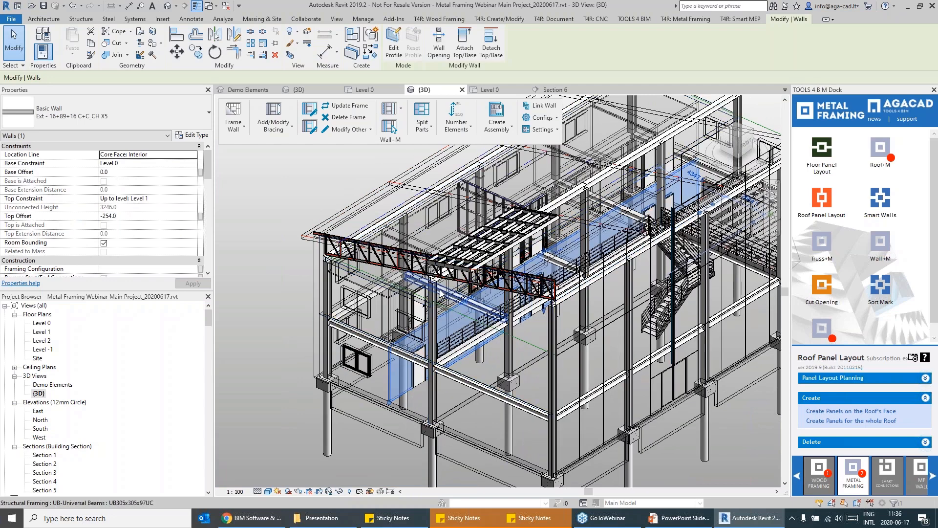
{"action": "left_click", "coordinate": [441, 293], "text": "ctrl"}
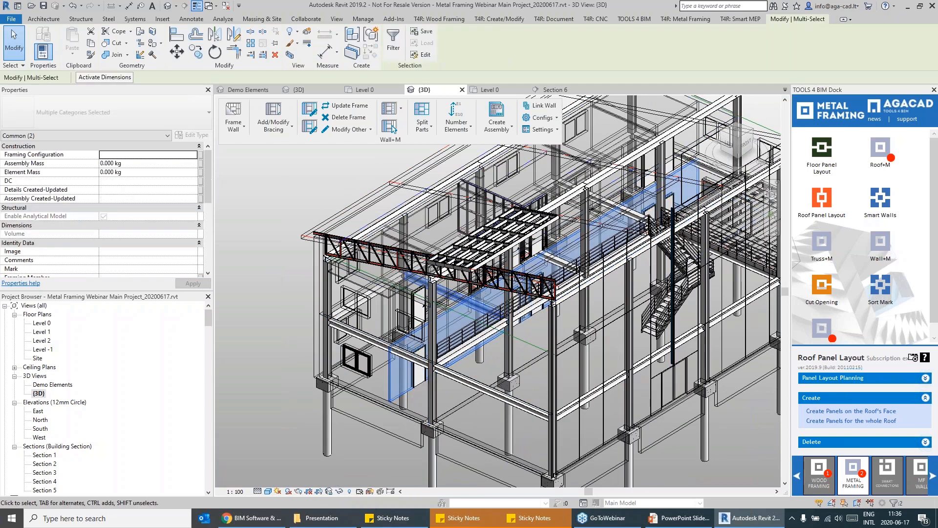
{"action": "left_click", "coordinate": [329, 491]}
{"action": "left_click", "coordinate": [362, 465]}
{"action": "left_click", "coordinate": [595, 363]}
Examine the clash where the isolated beam passes through the upper edge of the uncut wall.
{"action": "left_click", "coordinate": [480, 298]}
{"action": "middle_click_drag", "start_coordinate": [635, 357], "coordinate": [577, 324], "text": "shift"}
{"action": "scroll", "coordinate": [420, 252], "scroll_direction": "up", "scroll_amount": 5}
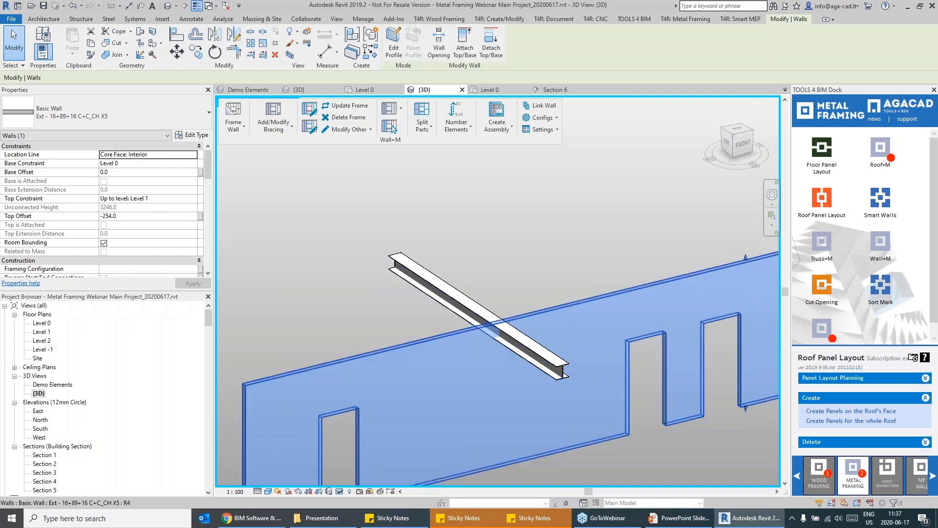
{"action": "left_click", "coordinate": [550, 262]}
{"action": "scroll", "coordinate": [551, 262], "scroll_direction": "down", "scroll_amount": 2}
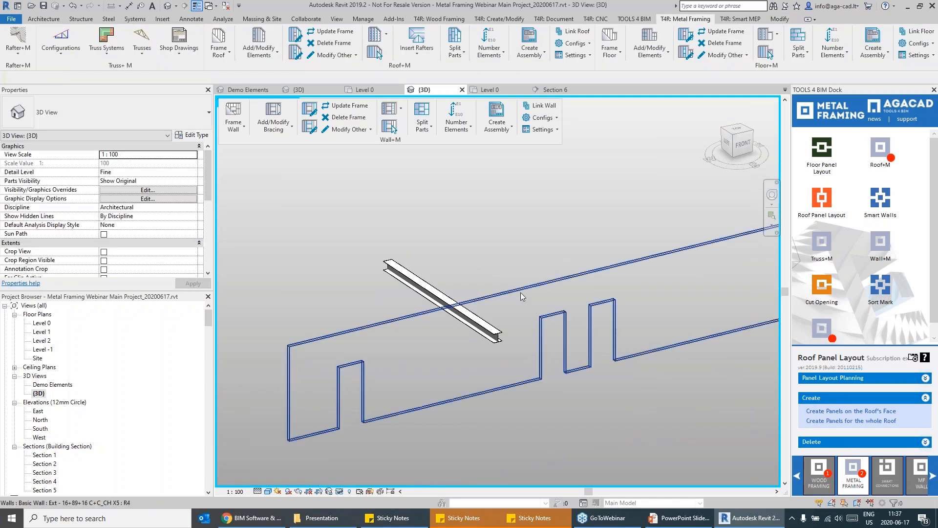
{"action": "key", "text": "Escape"}
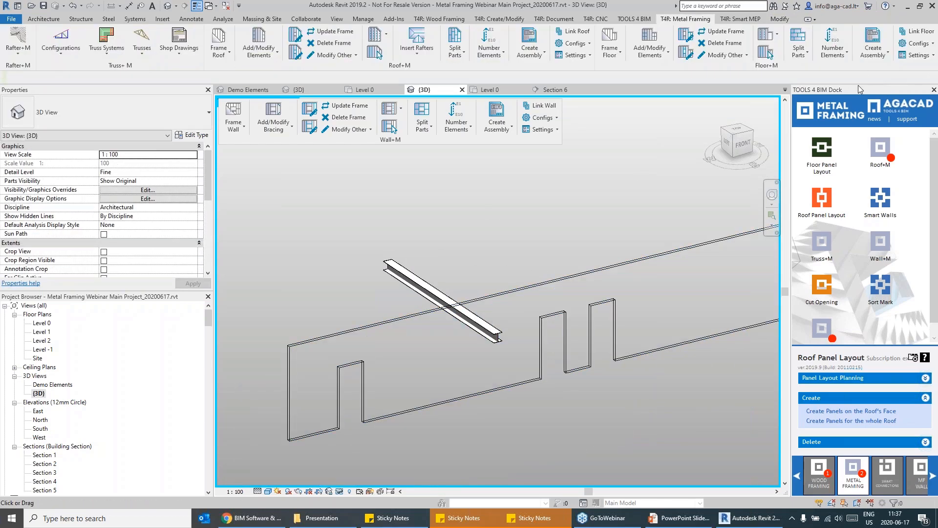
{"action": "scroll", "coordinate": [485, 24], "scroll_direction": "up", "scroll_amount": 9}
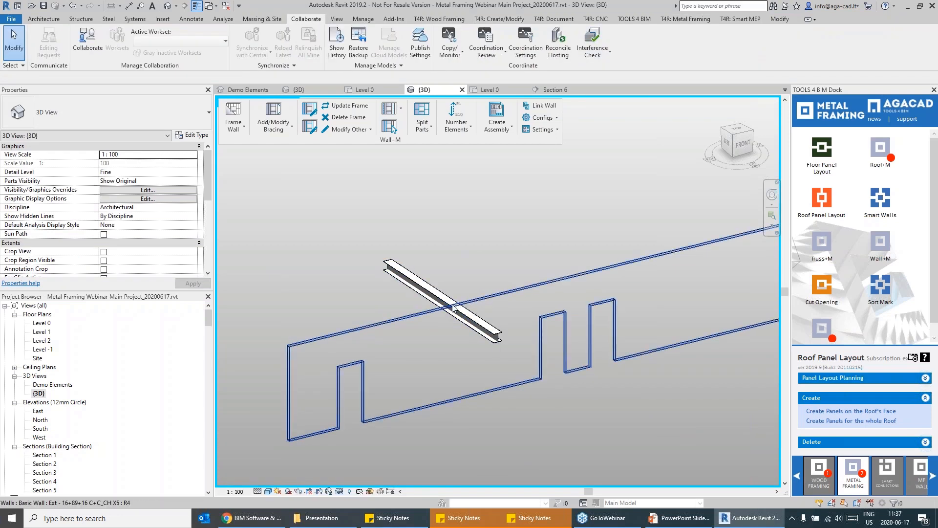
Start inserting openings with Cut Opening, using the interference report Wall and Structural Framing Openings v1.xml.
{"action": "left_click", "coordinate": [820, 286]}
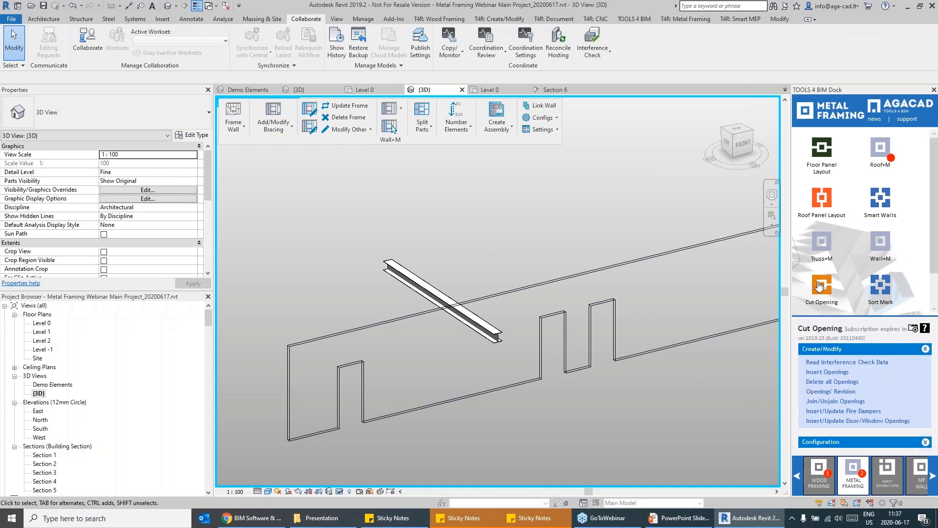
{"action": "left_click", "coordinate": [835, 372]}
{"action": "left_click", "coordinate": [538, 237]}
{"action": "left_click", "coordinate": [527, 327]}
{"action": "left_click", "coordinate": [759, 467]}
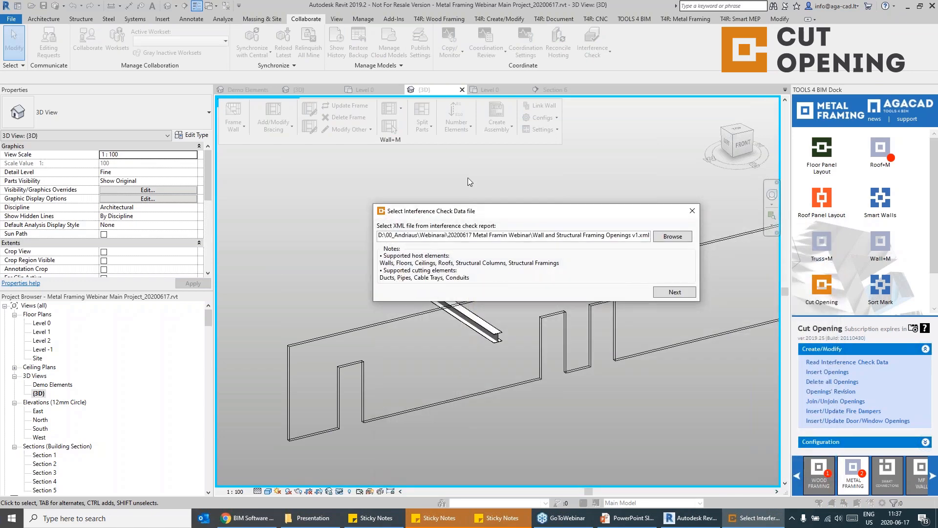
{"action": "left_click_drag", "start_coordinate": [516, 217], "coordinate": [245, 174]}
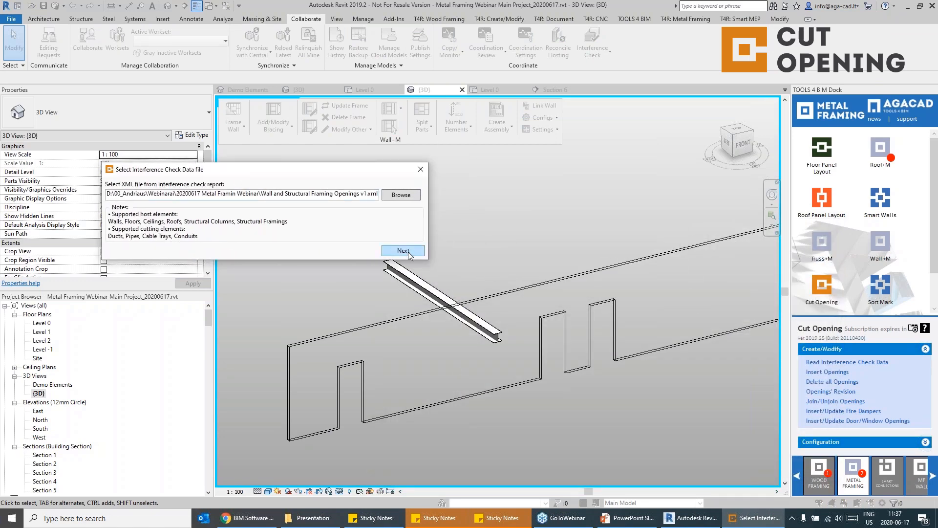
{"action": "left_click", "coordinate": [404, 251]}
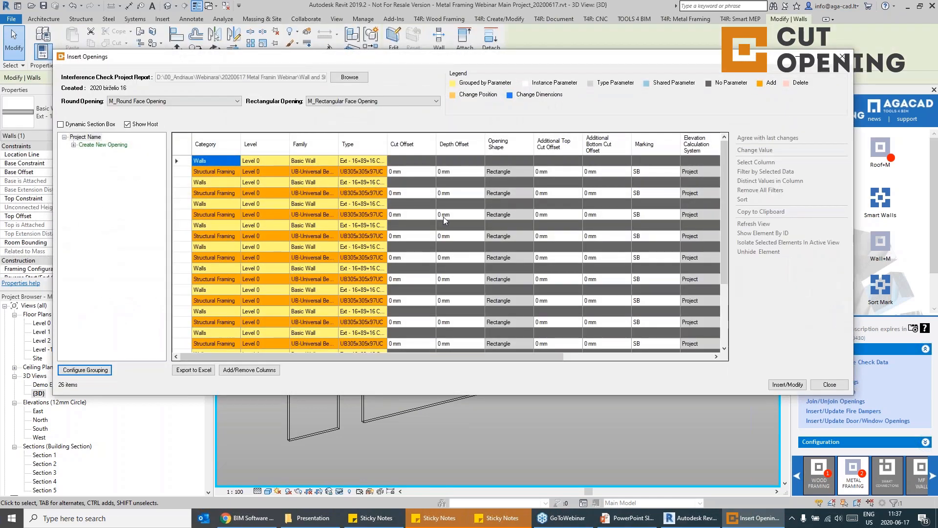
Review the listed wall and structural framing clashes and their cut offset values across both levels.
{"action": "left_click_drag", "start_coordinate": [428, 57], "coordinate": [369, 18]}
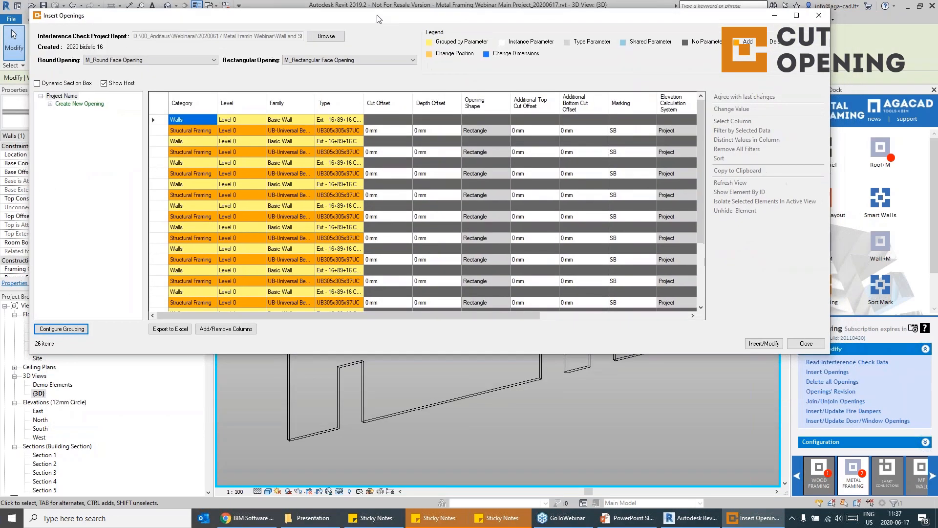
{"action": "scroll", "coordinate": [441, 165], "scroll_direction": "down", "scroll_amount": 3}
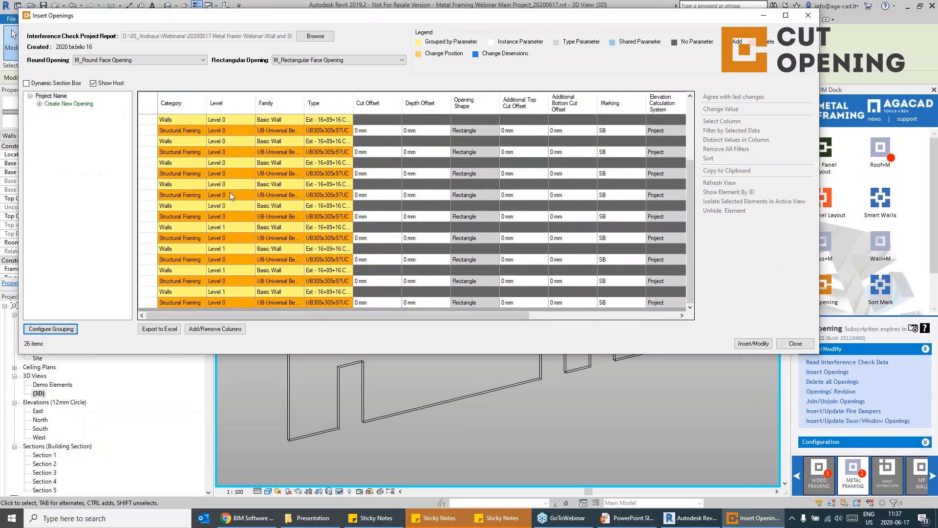
{"action": "left_click", "coordinate": [175, 196]}
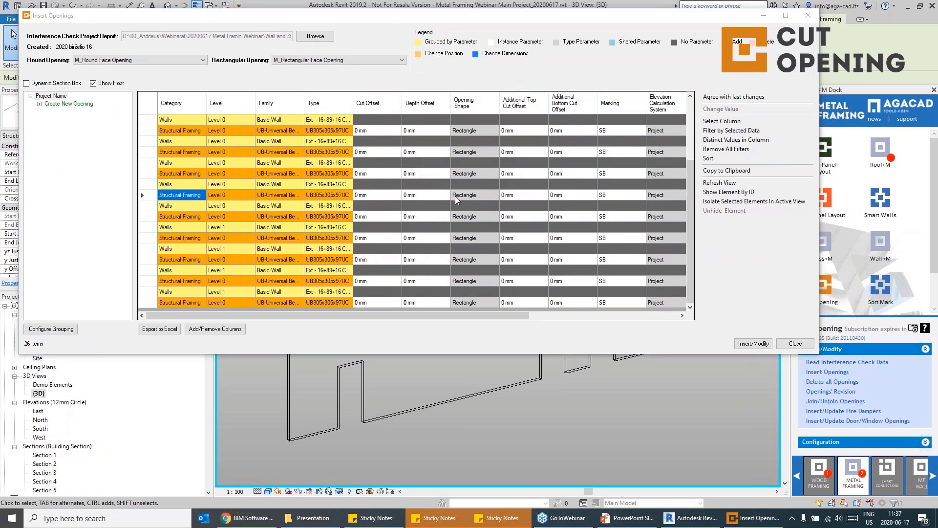
{"action": "scroll", "coordinate": [389, 150], "scroll_direction": "up", "scroll_amount": 3}
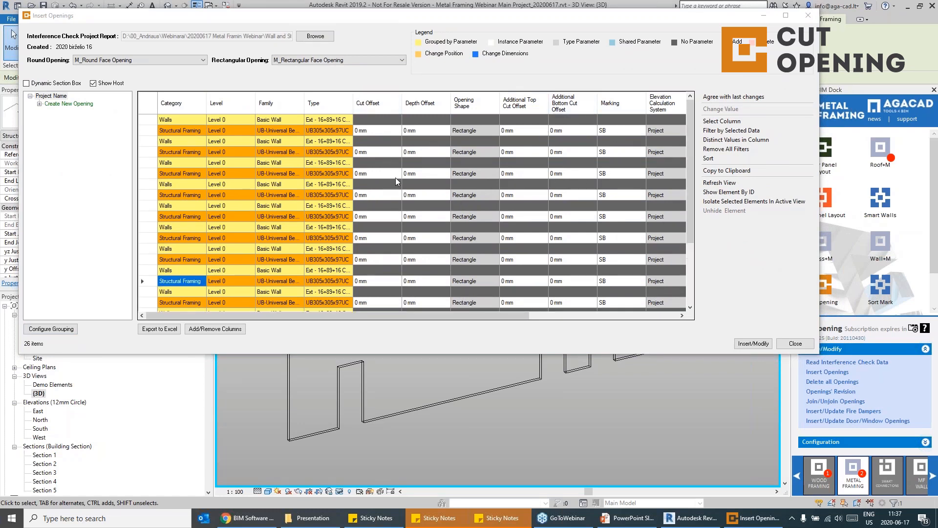
{"action": "scroll", "coordinate": [395, 178], "scroll_direction": "down", "scroll_amount": 3}
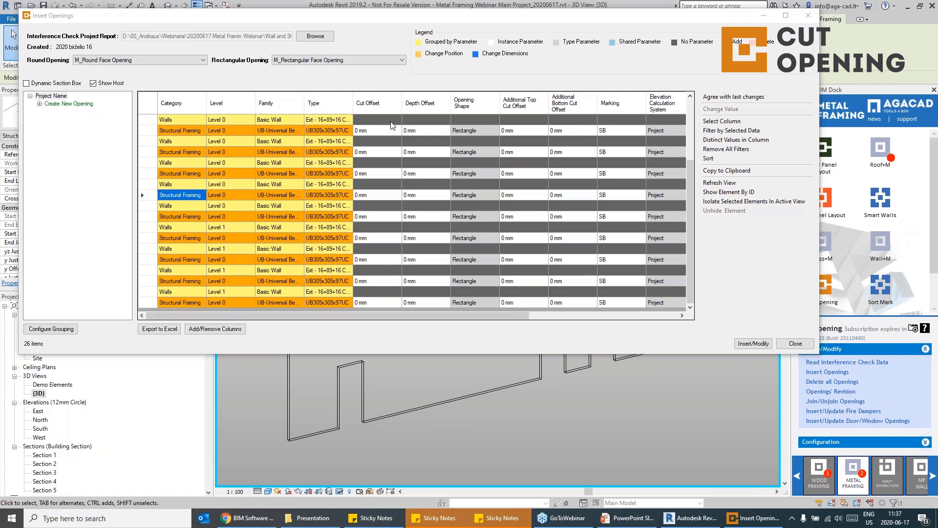
{"action": "left_click", "coordinate": [383, 152]}
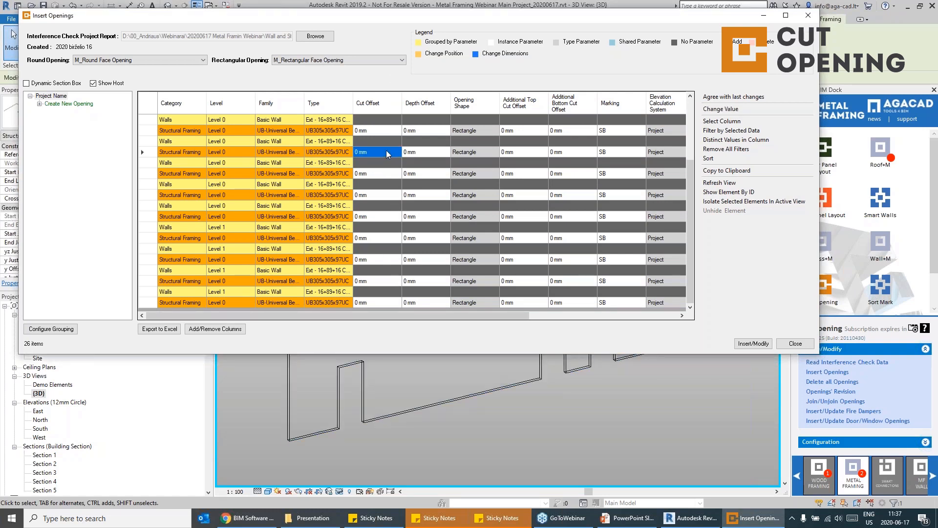
{"action": "left_click", "coordinate": [380, 174]}
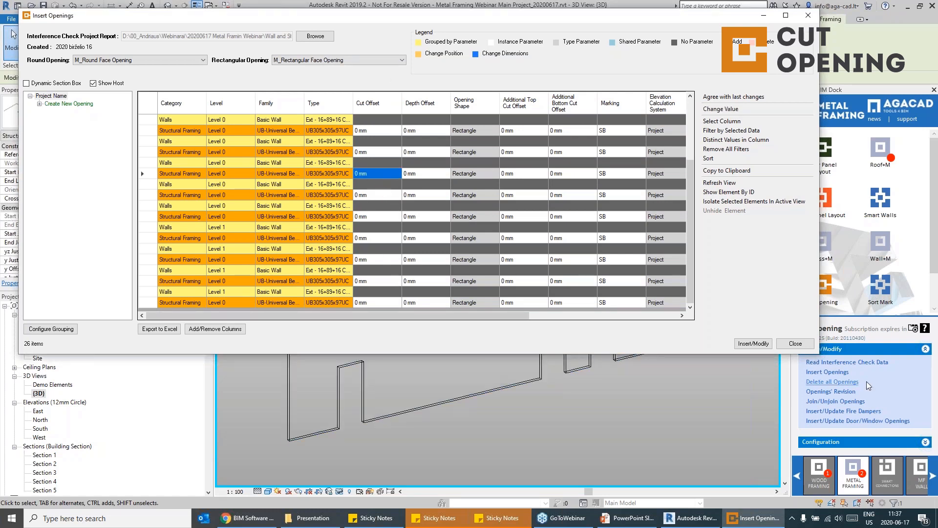
Insert the listed beam openings into the walls and inspect the resulting cuts along the isolated wall.
{"action": "left_click", "coordinate": [747, 347]}
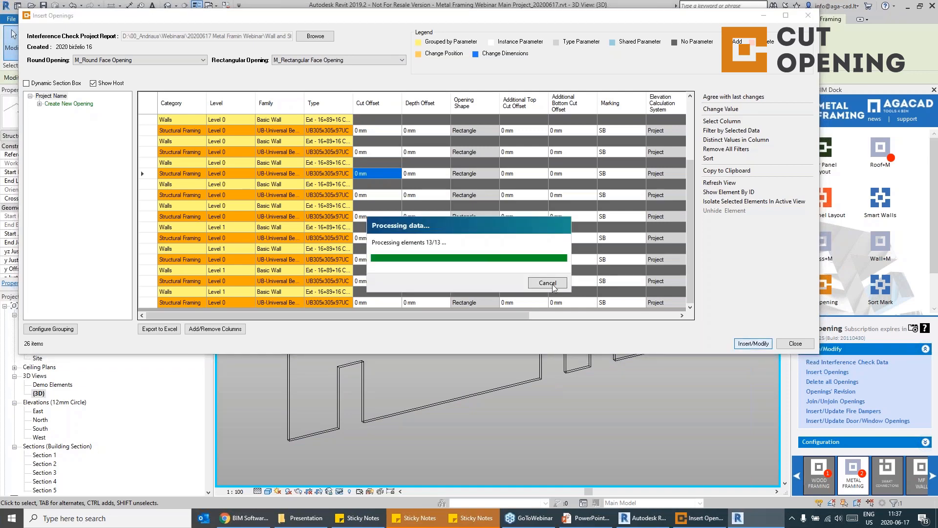
{"action": "left_click", "coordinate": [439, 208]}
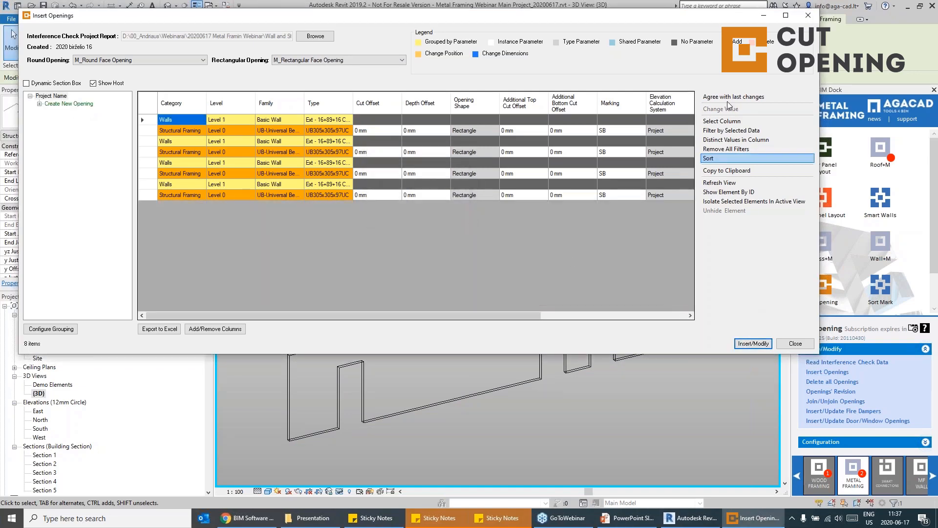
{"action": "left_click_drag", "start_coordinate": [713, 23], "coordinate": [547, 29]}
{"action": "left_click", "coordinate": [632, 352]}
{"action": "scroll", "coordinate": [486, 326], "scroll_direction": "up", "scroll_amount": 3}
{"action": "left_click", "coordinate": [525, 274]}
{"action": "left_click", "coordinate": [403, 286]}
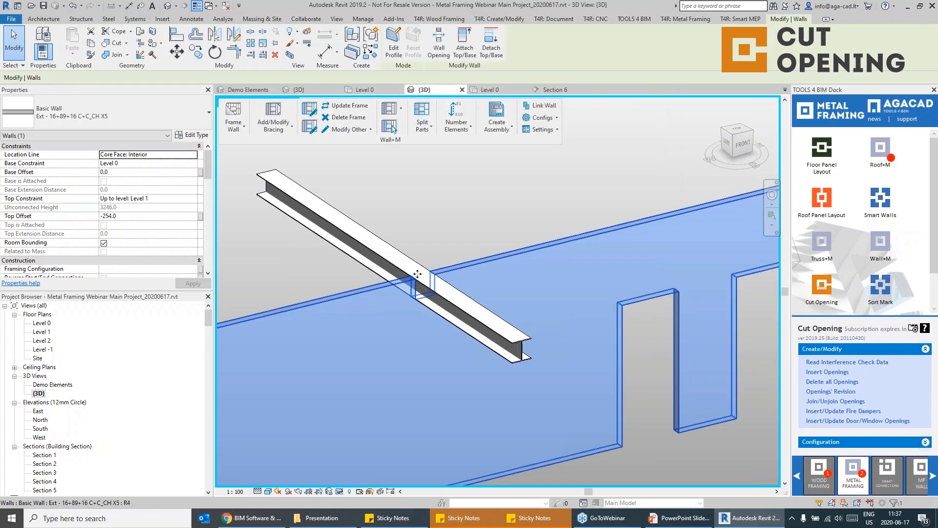
{"action": "scroll", "coordinate": [477, 290], "scroll_direction": "down", "scroll_amount": 4}
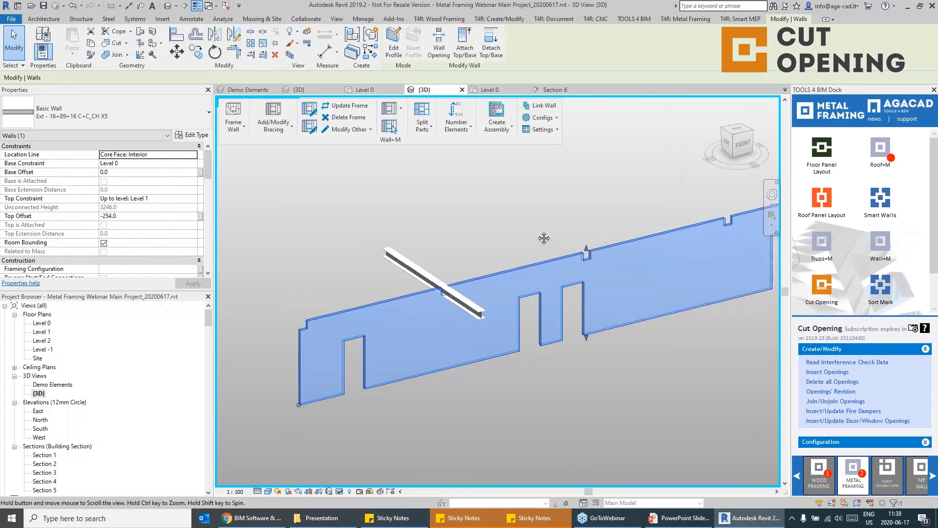
{"action": "middle_click_drag", "start_coordinate": [540, 237], "coordinate": [357, 269]}
Reset the temporary isolation and isolate all the connected walls to examine the beam cutouts in the long wall and cross walls.
{"action": "left_click", "coordinate": [341, 492]}
{"action": "left_click", "coordinate": [363, 479]}
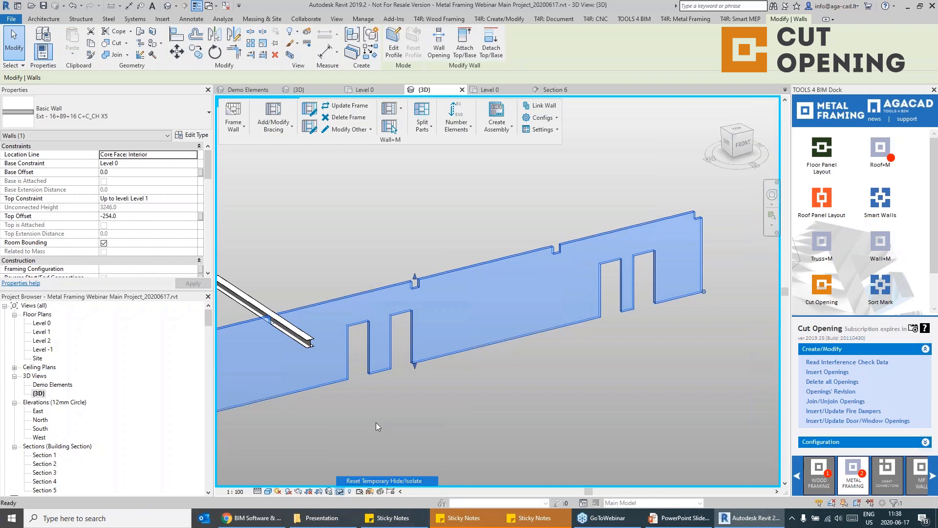
{"action": "key", "text": "Tab"}
{"action": "left_click", "coordinate": [444, 357]}
{"action": "left_click", "coordinate": [349, 492]}
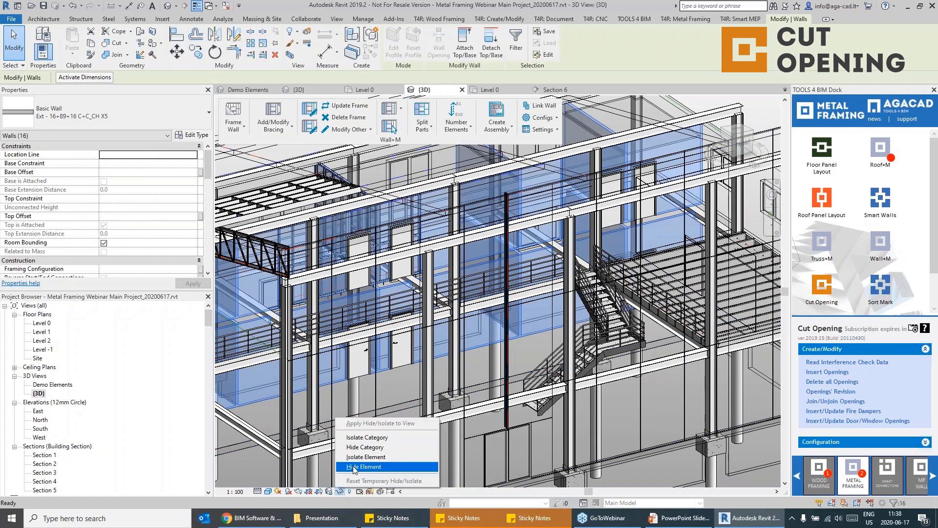
{"action": "left_click", "coordinate": [366, 456]}
{"action": "middle_click_drag", "start_coordinate": [532, 395], "coordinate": [453, 364], "text": "shift"}
{"action": "left_click", "coordinate": [453, 363]}
{"action": "scroll", "coordinate": [307, 336], "scroll_direction": "up", "scroll_amount": 5}
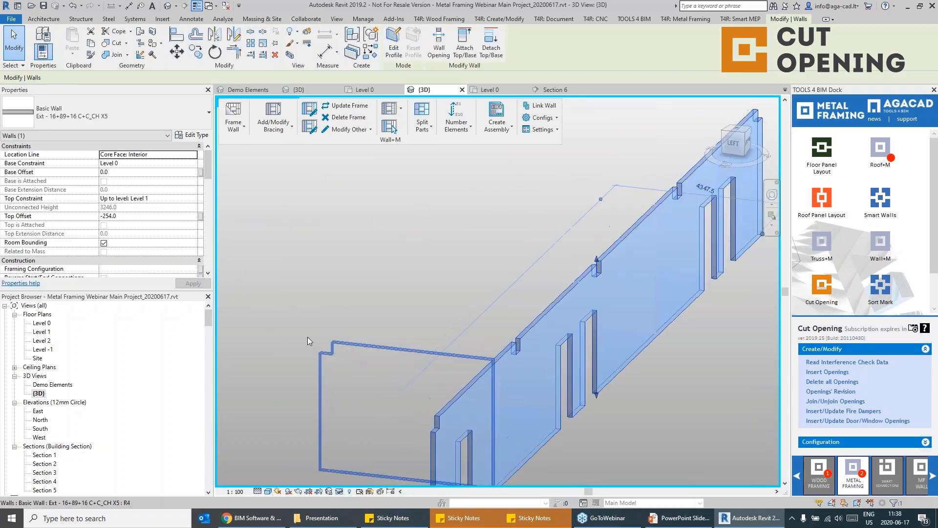
{"action": "left_click", "coordinate": [341, 362]}
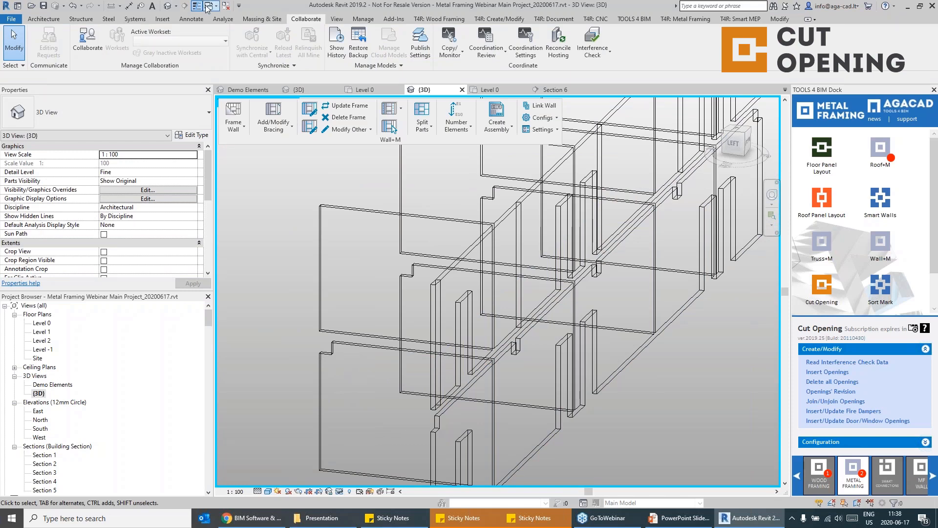
Close the inactive views and set Parts Visibility to Show Original in the framed project's {3D} view.
{"action": "left_click", "coordinate": [226, 6]}
{"action": "left_click", "coordinate": [247, 88]}
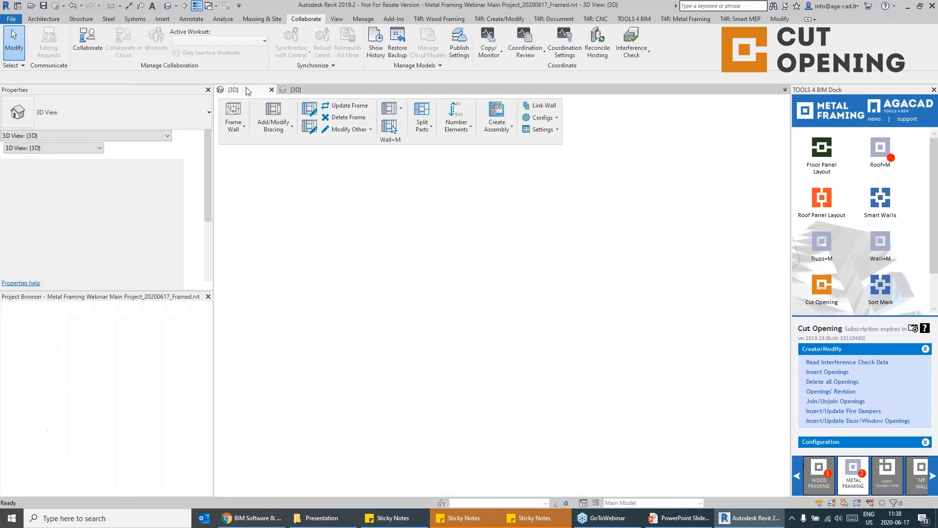
{"action": "middle_click_drag", "start_coordinate": [583, 327], "coordinate": [600, 340], "text": "shift"}
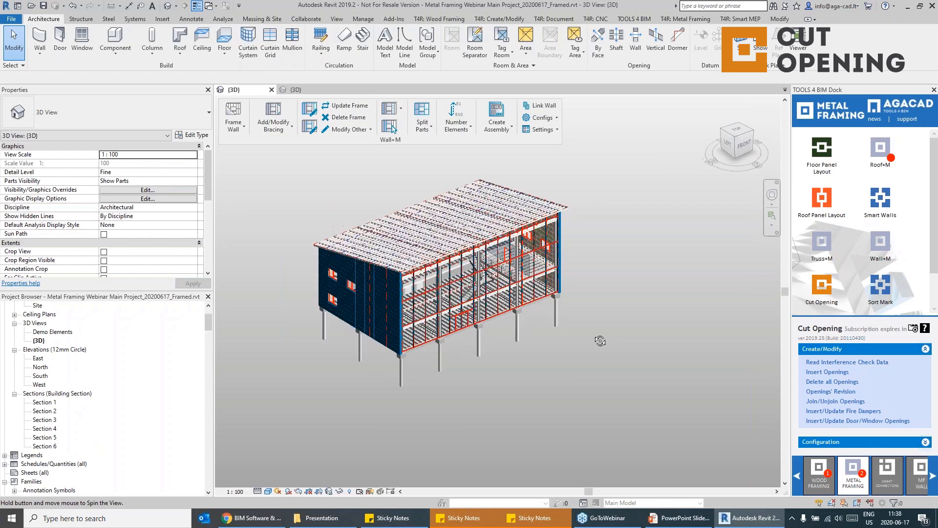
{"action": "left_click", "coordinate": [192, 181]}
{"action": "left_click", "coordinate": [123, 197]}
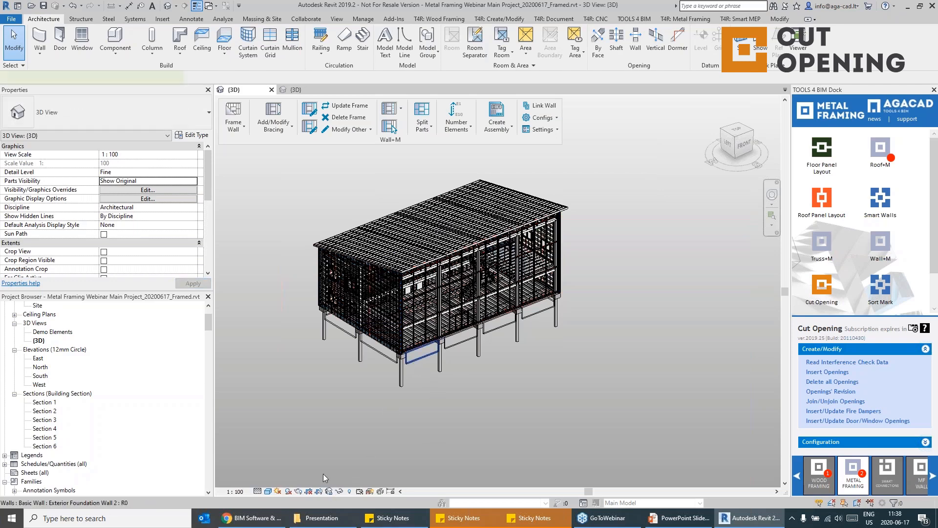
Temporarily isolate the wall category and inspect the identity data of the long interior wall, including its Mark.
{"action": "left_click", "coordinate": [340, 492]}
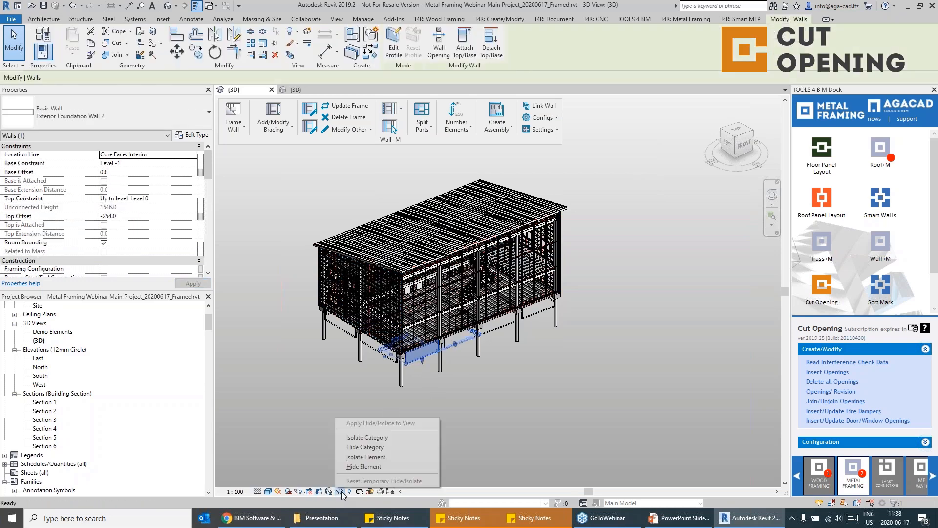
{"action": "left_click", "coordinate": [367, 448]}
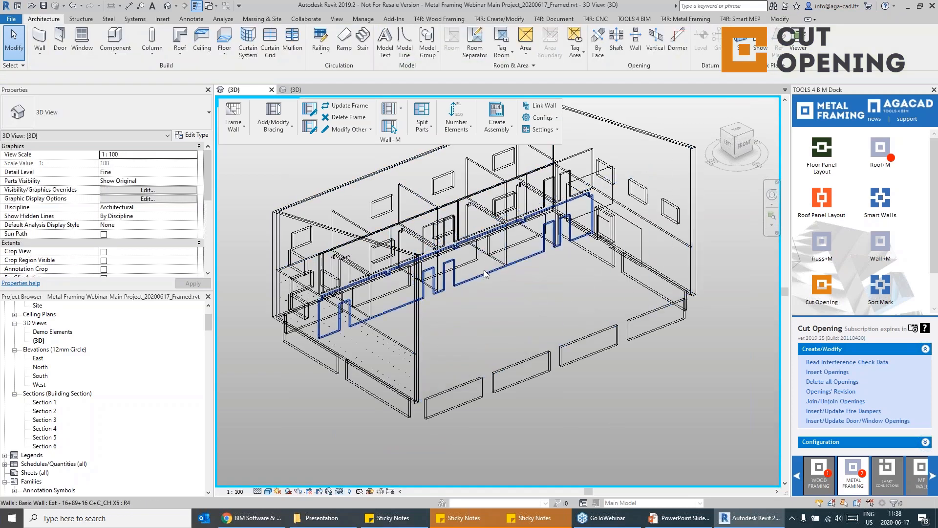
{"action": "left_click", "coordinate": [381, 271]}
{"action": "scroll", "coordinate": [131, 233], "scroll_direction": "down", "scroll_amount": 10}
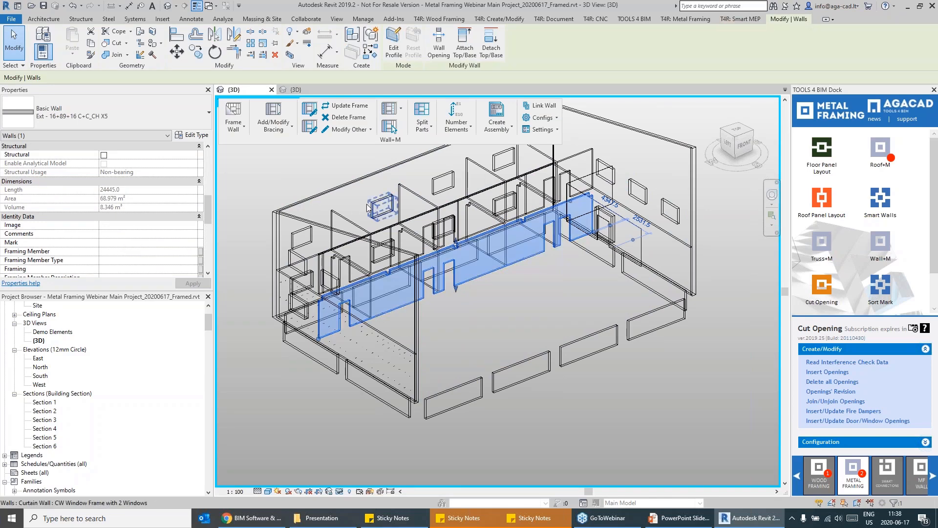
{"action": "scroll", "coordinate": [130, 249], "scroll_direction": "down", "scroll_amount": 1}
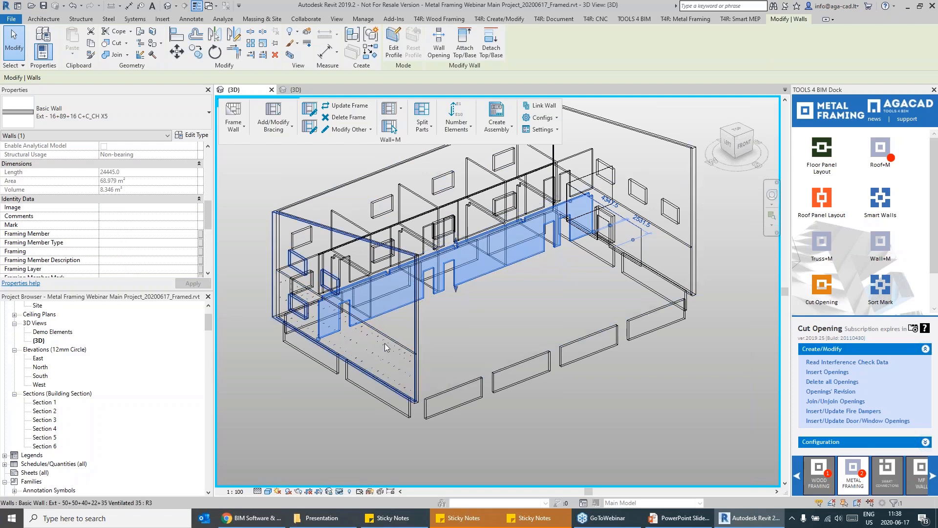
{"action": "key", "text": "b"}
{"action": "key", "text": "x"}
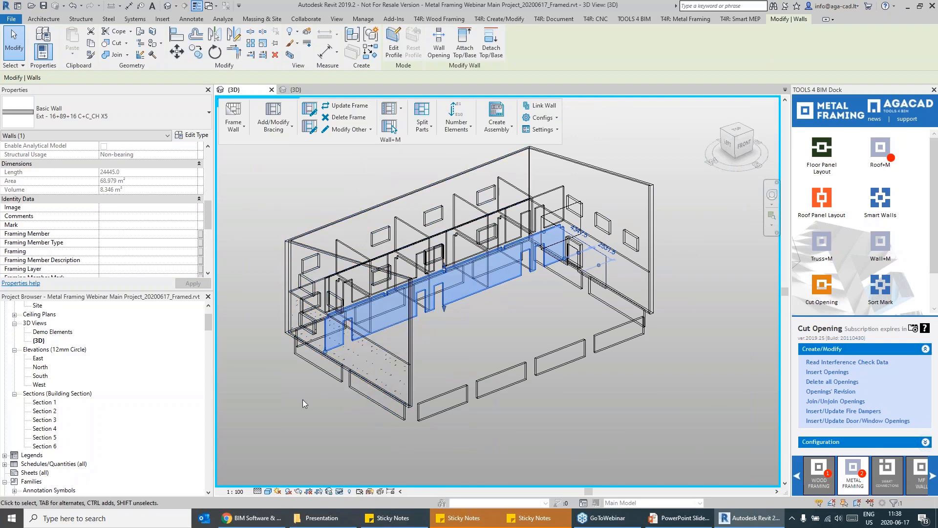
{"action": "left_click", "coordinate": [652, 449]}
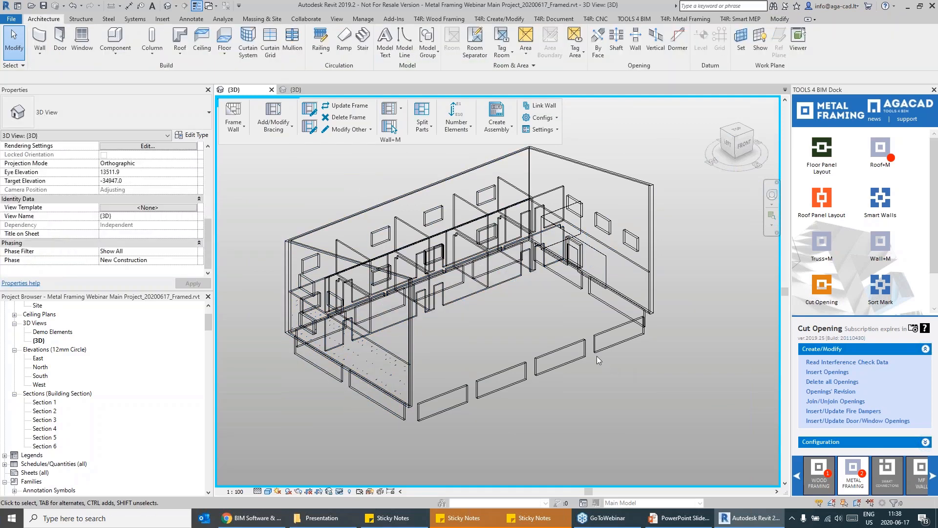
Number the walls in the model with Number Walls.
{"action": "left_click", "coordinate": [421, 128]}
{"action": "left_click", "coordinate": [455, 127]}
{"action": "left_click", "coordinate": [456, 126]}
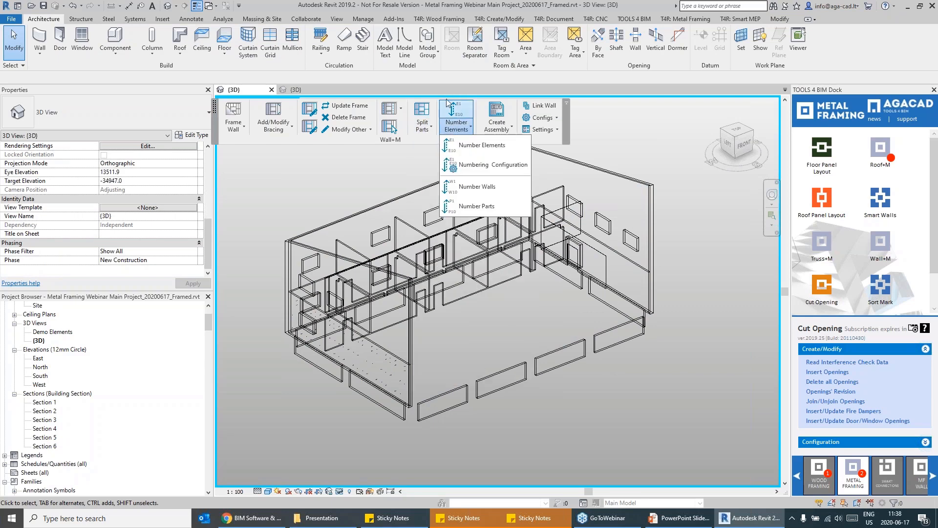
{"action": "left_click", "coordinate": [477, 187]}
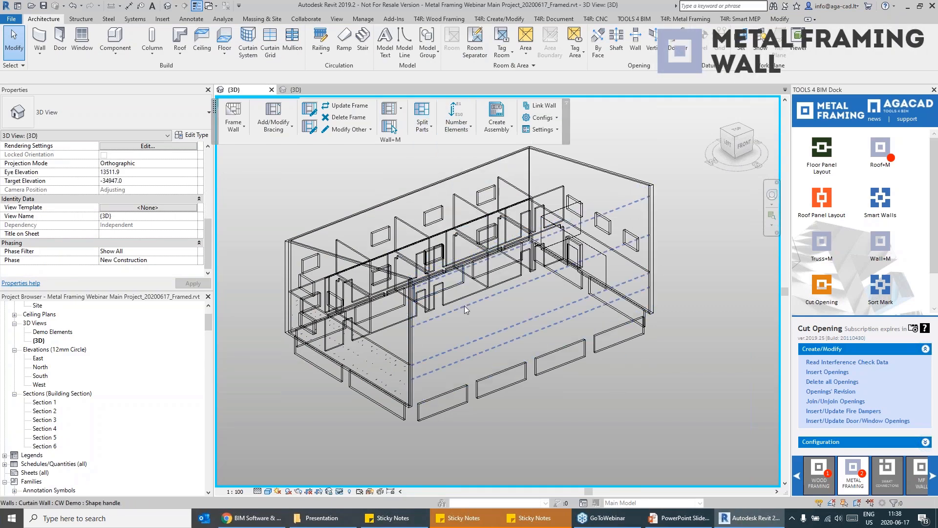
Check the Mark values of the long interior wall, a cross wall and a foundation wall.
{"action": "left_click", "coordinate": [460, 284]}
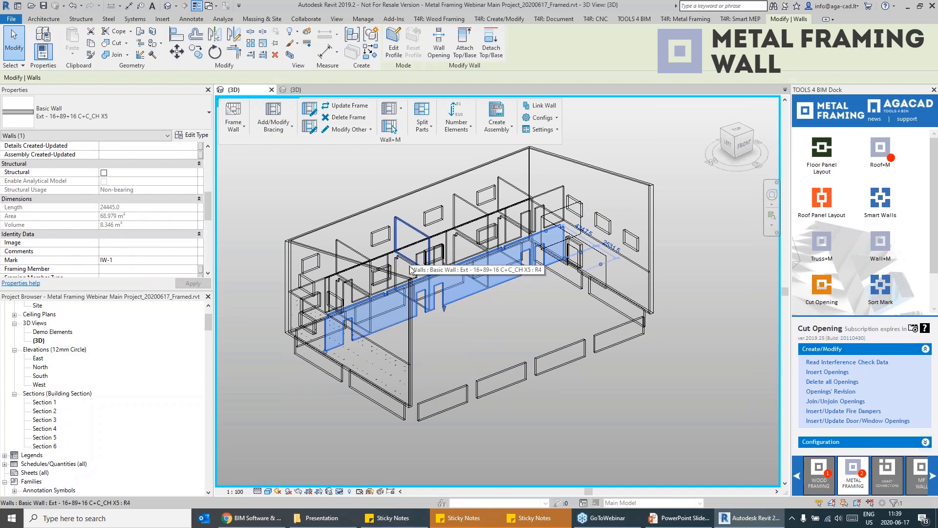
{"action": "left_click", "coordinate": [468, 233]}
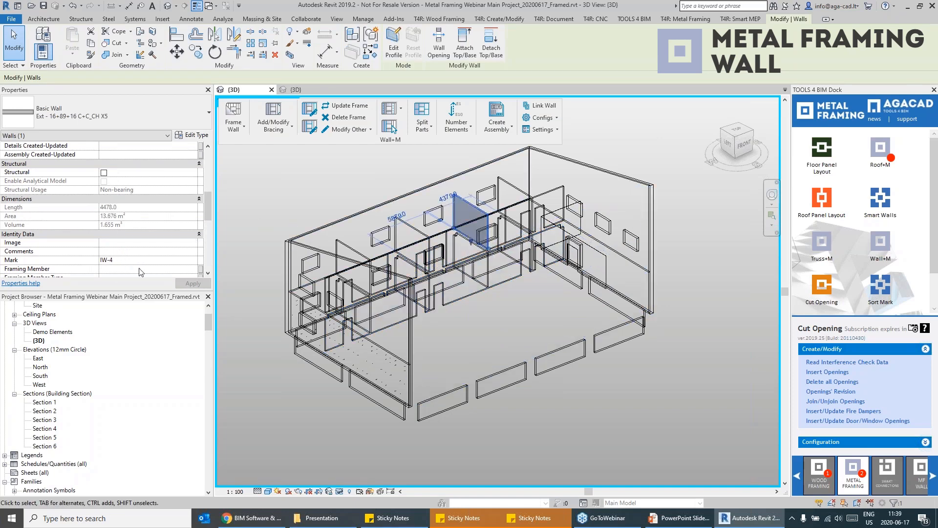
{"action": "left_click", "coordinate": [442, 402]}
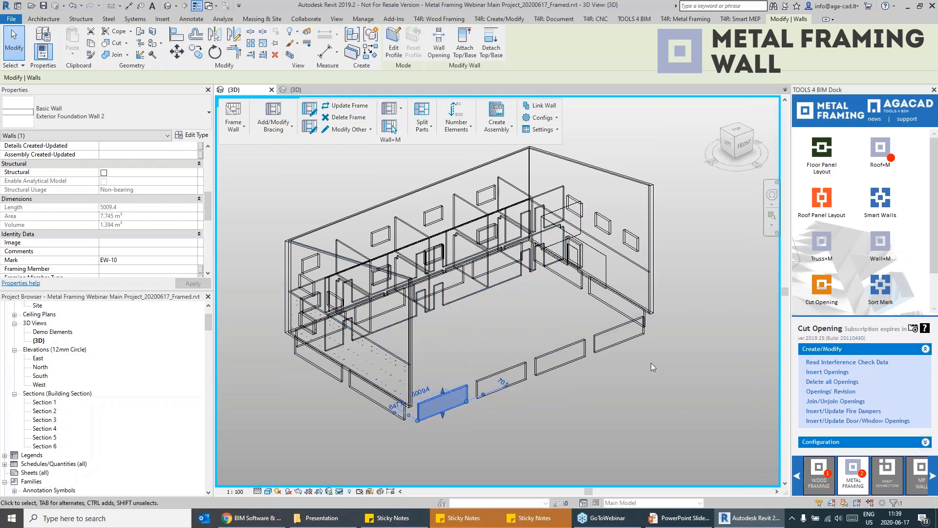
{"action": "left_click", "coordinate": [451, 302]}
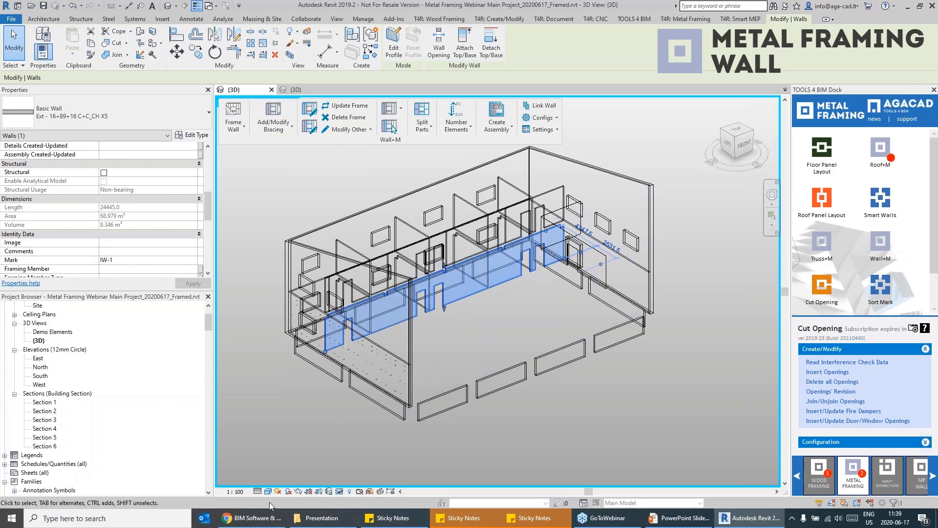
Reset the temporary wall isolation and select a metal stud inside the framed building to inspect its properties.
{"action": "left_click", "coordinate": [339, 491]}
{"action": "left_click", "coordinate": [384, 481]}
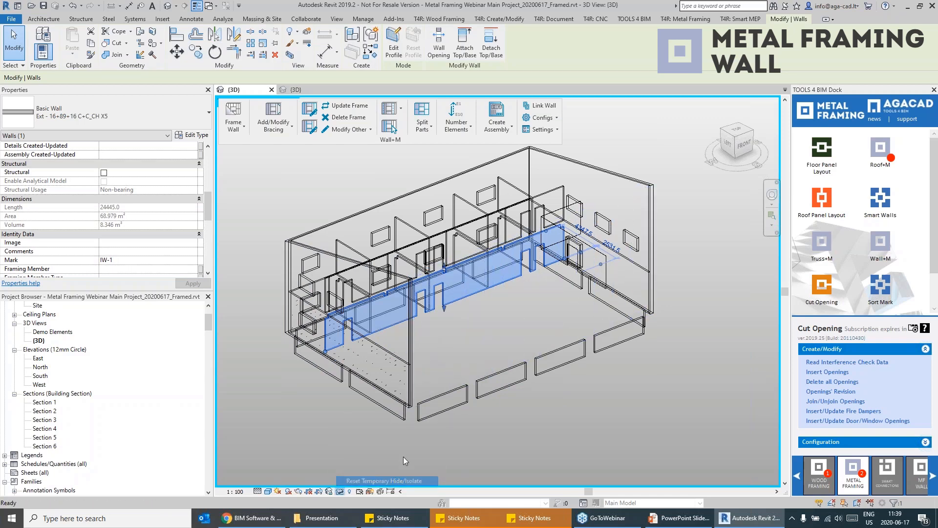
{"action": "left_click", "coordinate": [332, 190]}
{"action": "middle_click_drag", "start_coordinate": [586, 378], "coordinate": [579, 380], "text": "shift"}
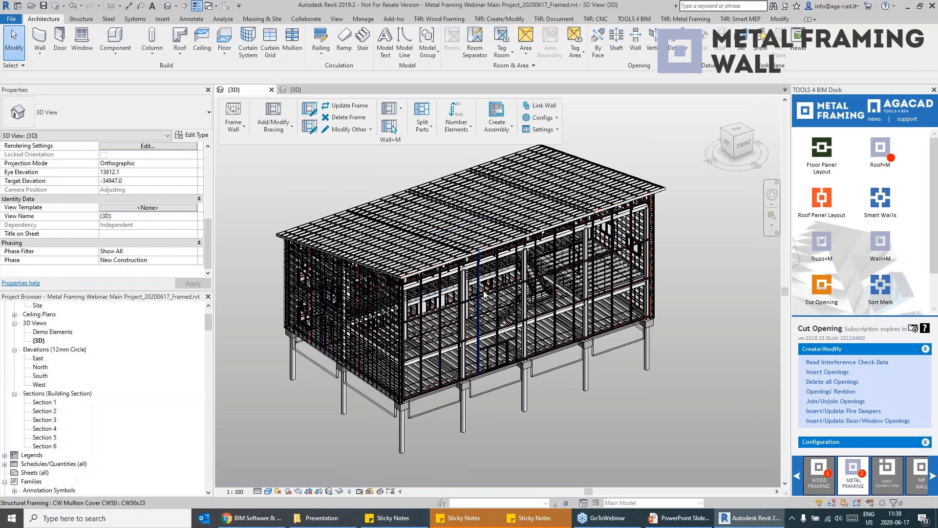
{"action": "middle_click_drag", "start_coordinate": [592, 360], "coordinate": [658, 370], "text": "shift"}
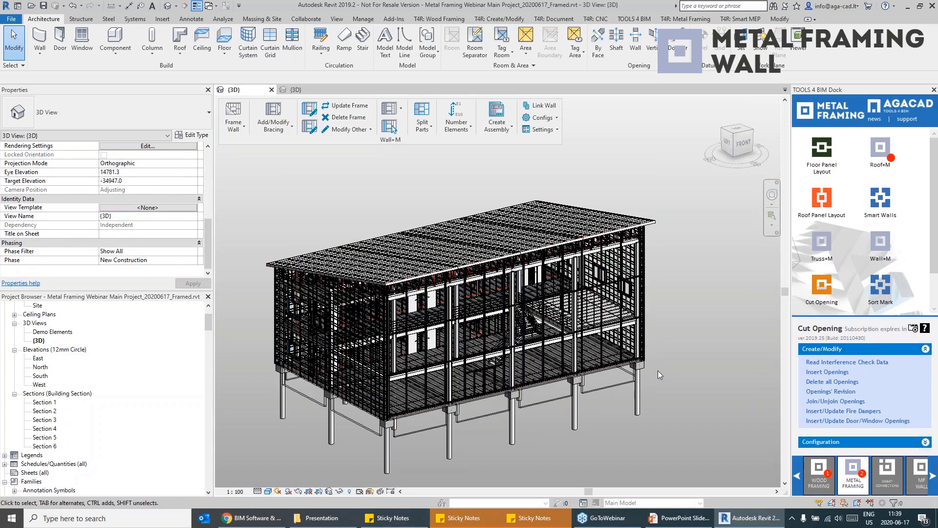
{"action": "scroll", "coordinate": [468, 320], "scroll_direction": "up", "scroll_amount": 4}
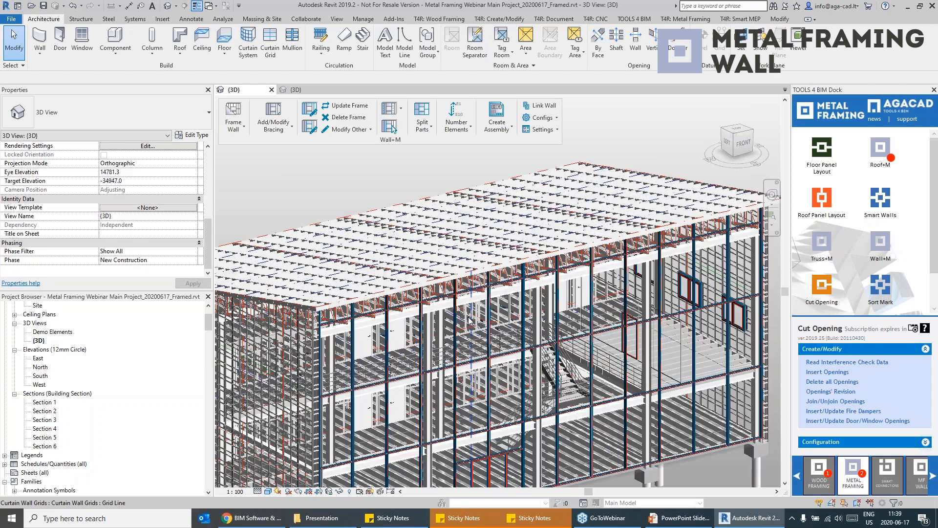
{"action": "left_click", "coordinate": [465, 321]}
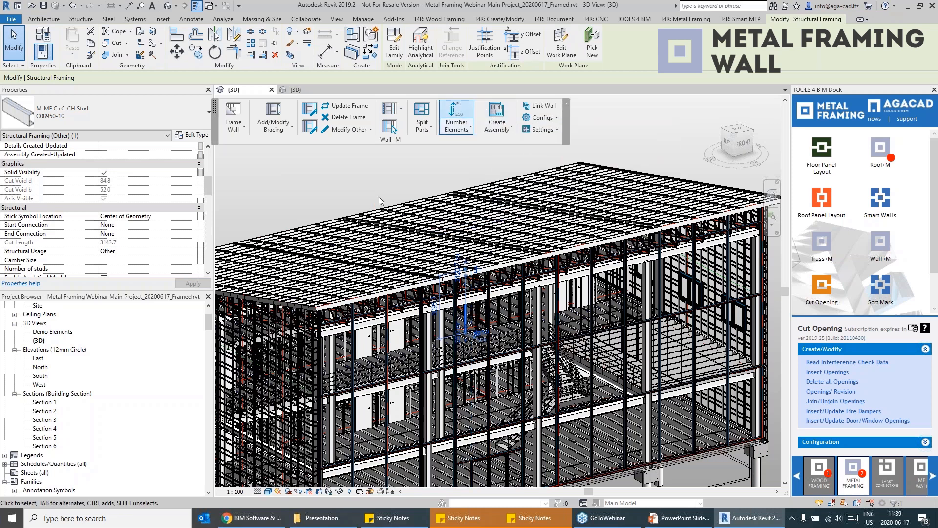
Create an assembly with shop drawings for the framed wall IW-13 and list its views, schedules and sheets.
{"action": "left_click_drag", "start_coordinate": [209, 322], "coordinate": [208, 485]}
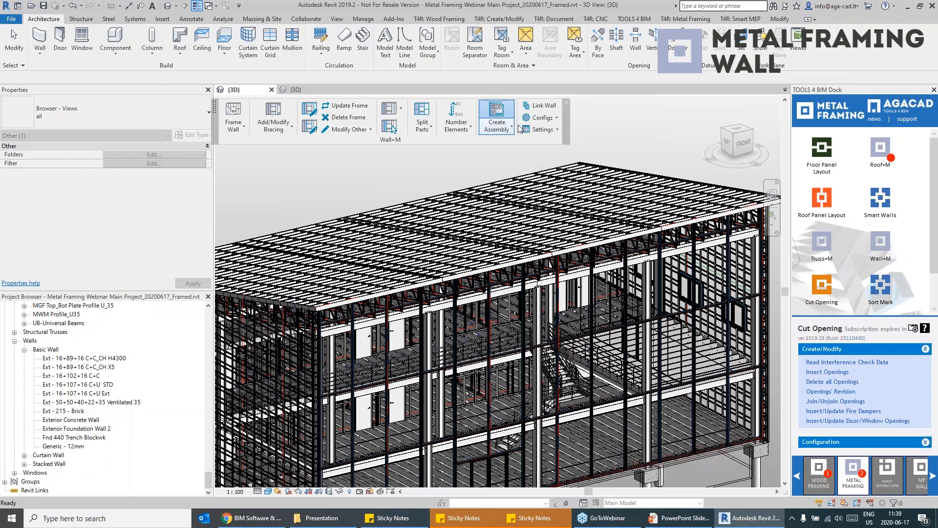
{"action": "left_click", "coordinate": [497, 122]}
{"action": "left_click", "coordinate": [510, 316]}
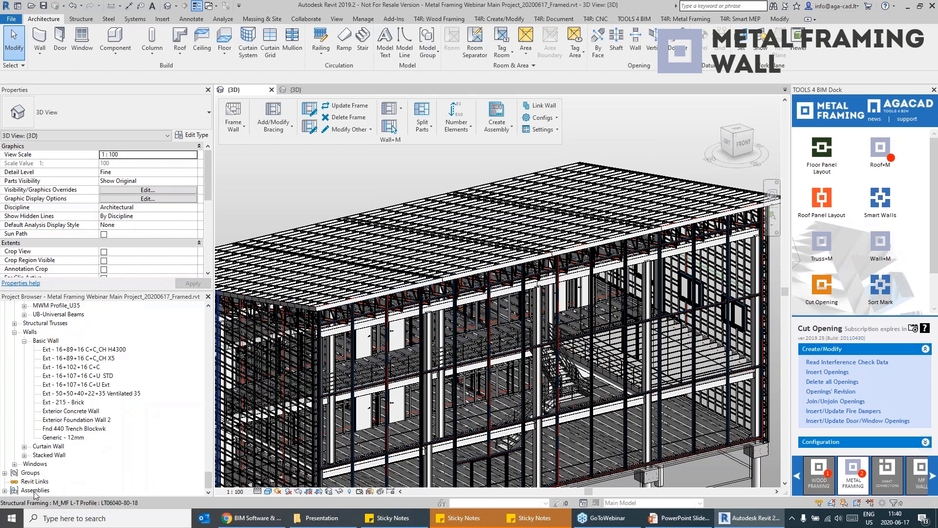
{"action": "double_click", "coordinate": [36, 490]}
{"action": "double_click", "coordinate": [32, 490]}
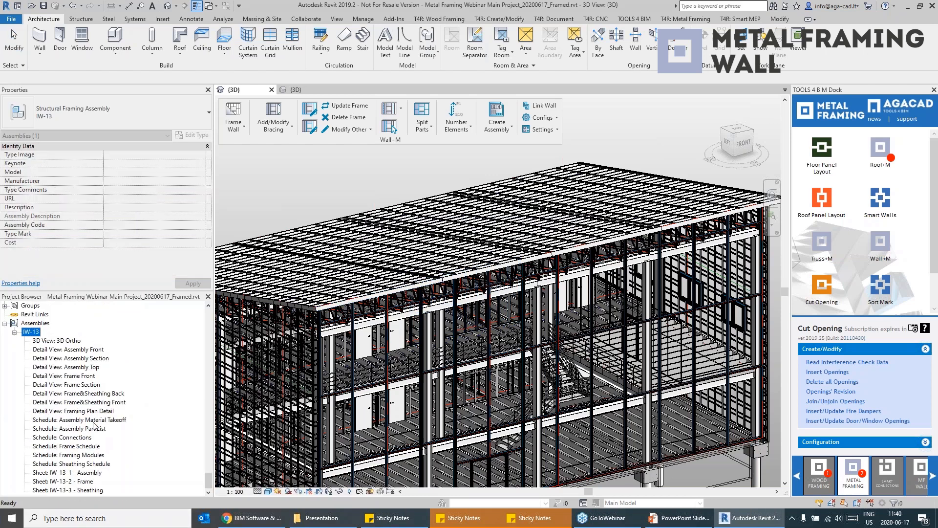
Look through the IW-13 assembly's Frame sheet and its 3D Ortho, Assembly Front and Frame Front views.
{"action": "double_click", "coordinate": [86, 482]}
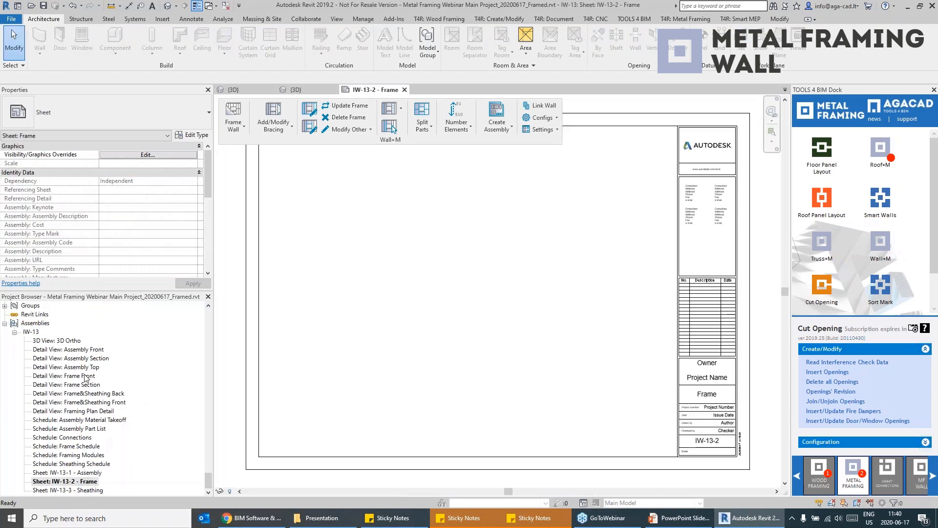
{"action": "double_click", "coordinate": [63, 341]}
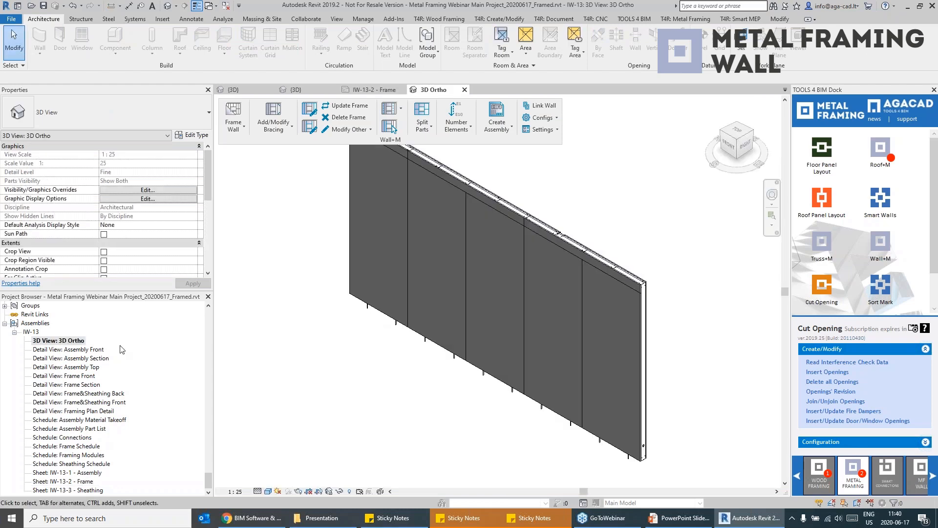
{"action": "double_click", "coordinate": [84, 350]}
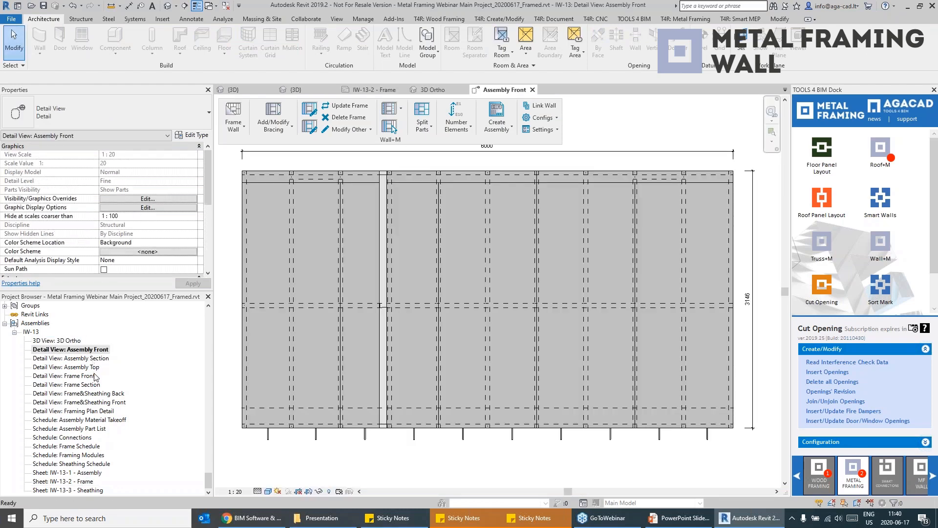
{"action": "double_click", "coordinate": [82, 378]}
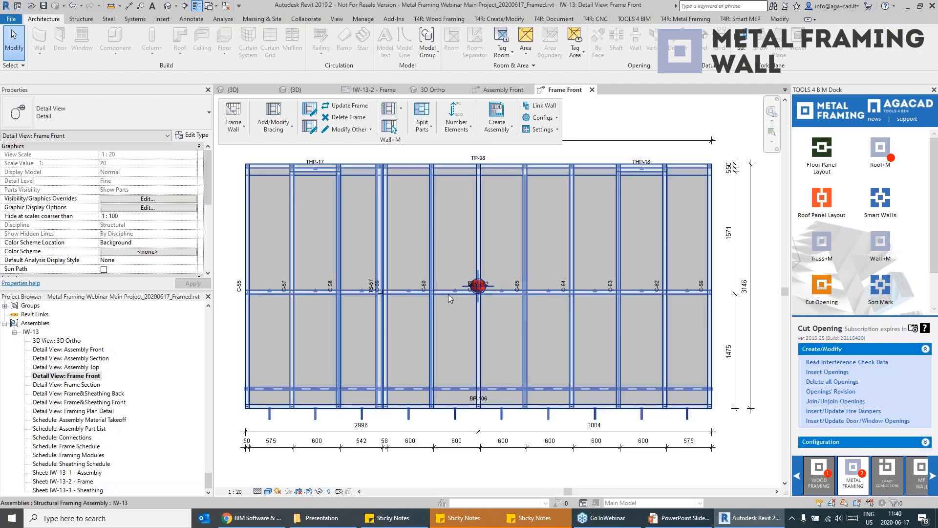
Place the 3D Ortho view in the lower right of sheet IW-13-2 - Frame.
{"action": "double_click", "coordinate": [87, 482]}
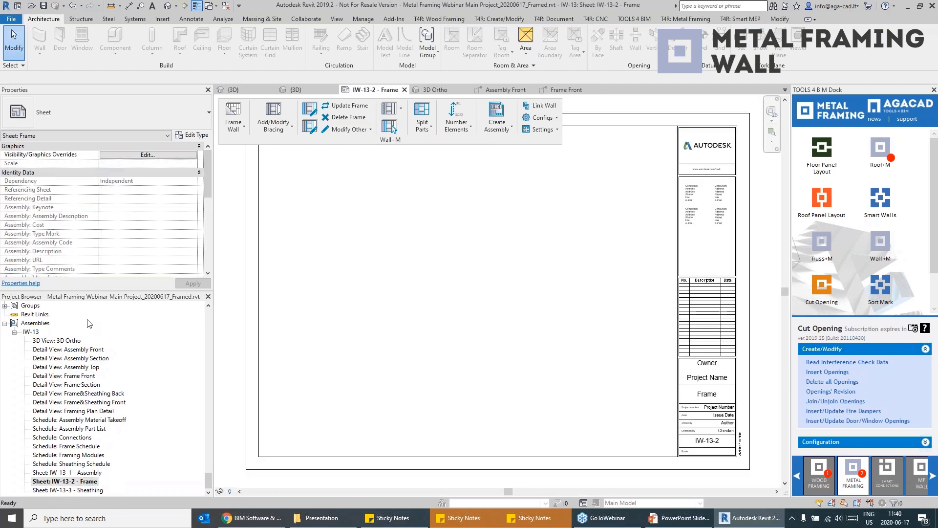
{"action": "left_click", "coordinate": [57, 341]}
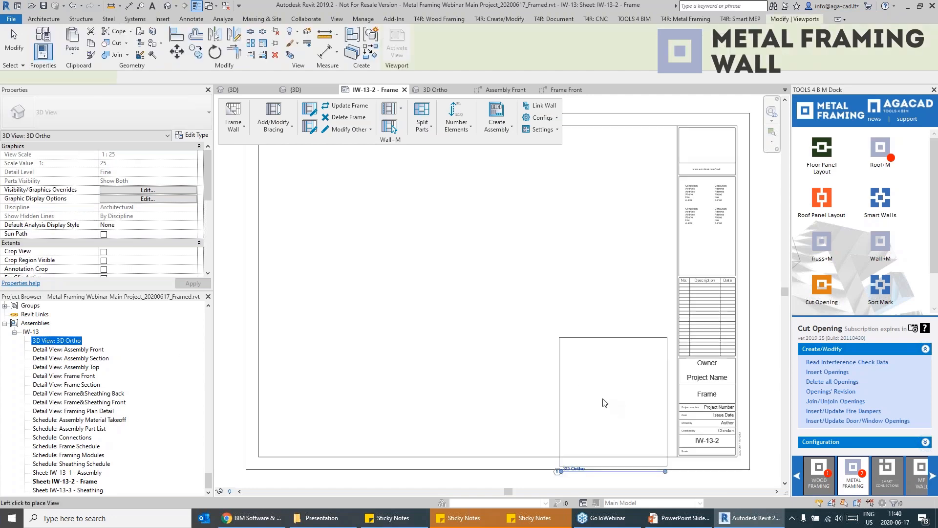
{"action": "left_click", "coordinate": [604, 383]}
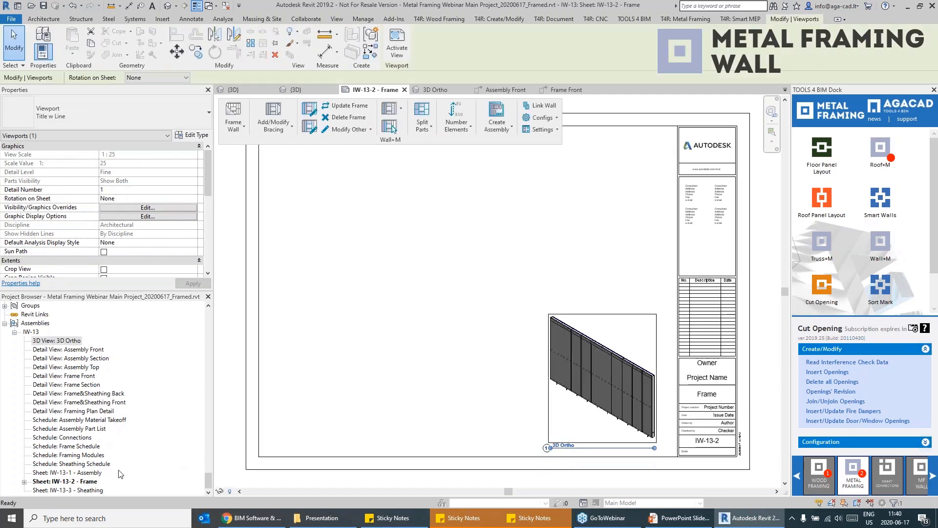
Add the Frame Front view to the upper left of the Frame sheet and the Framing Plan Detail view below it.
{"action": "left_click", "coordinate": [68, 367]}
{"action": "left_click", "coordinate": [67, 375]}
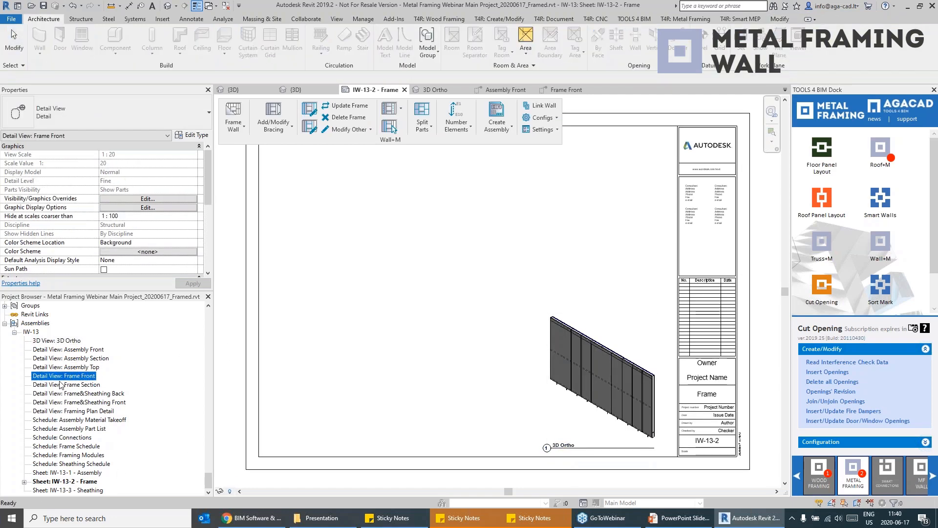
{"action": "left_click", "coordinate": [379, 215]}
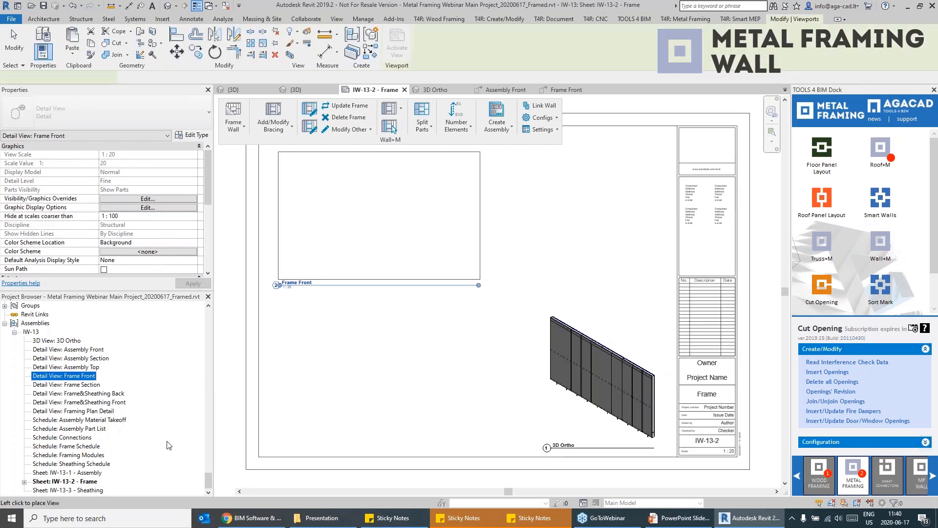
{"action": "left_click_drag", "start_coordinate": [92, 413], "coordinate": [245, 404]}
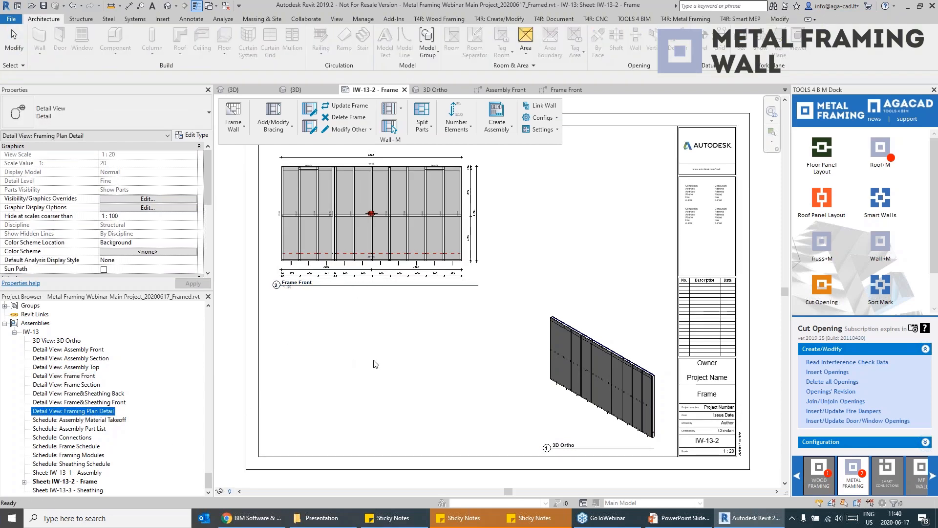
{"action": "left_click", "coordinate": [376, 341]}
Open sheet IW-13-3 - Sheathing and place the Frame&Sheathing Back view in its upper left area.
{"action": "double_click", "coordinate": [63, 490]}
{"action": "left_click", "coordinate": [85, 377]}
{"action": "left_click", "coordinate": [85, 395]}
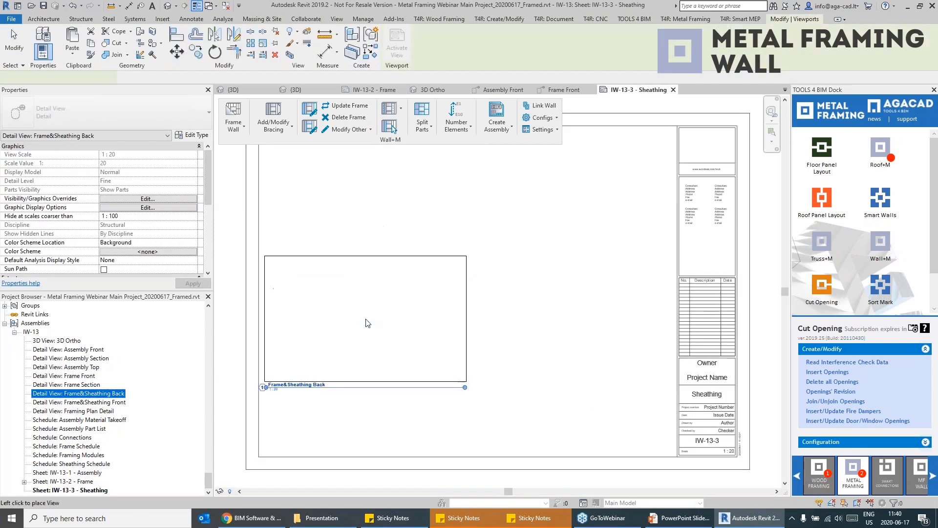
{"action": "left_click", "coordinate": [377, 272]}
Place the Frame&Sheathing Front view below the back view and move both viewports toward the middle of the sheet.
{"action": "left_click", "coordinate": [108, 403]}
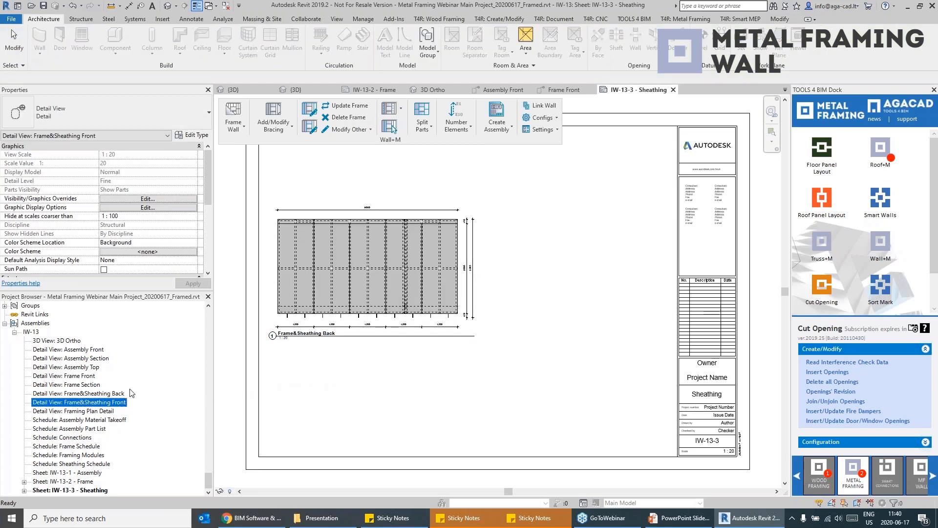
{"action": "left_click_drag", "start_coordinate": [356, 387], "coordinate": [355, 394]}
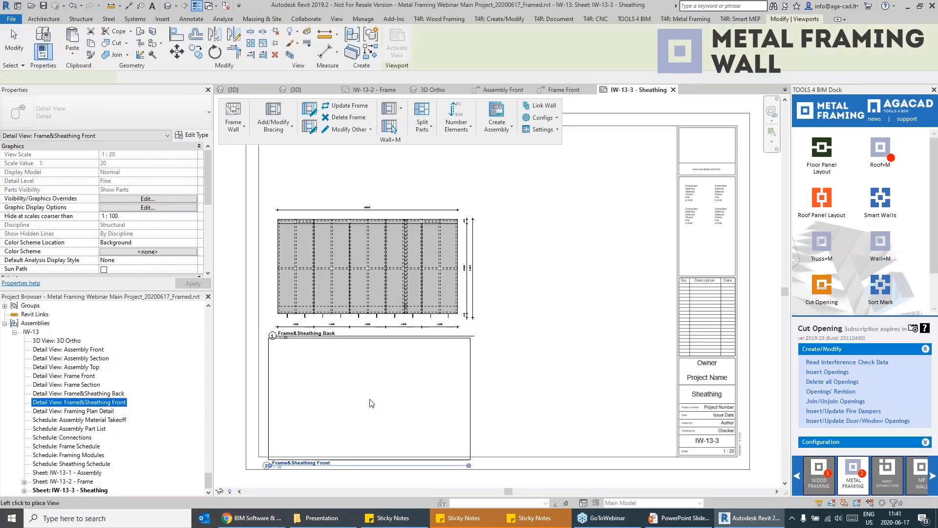
{"action": "left_click", "coordinate": [374, 409]}
{"action": "left_click_drag", "start_coordinate": [554, 426], "coordinate": [533, 232]}
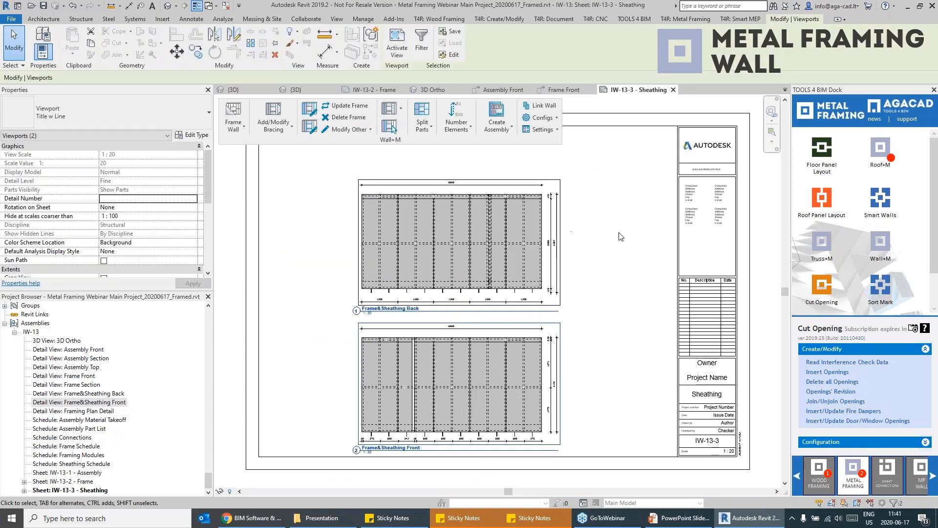
{"action": "left_click", "coordinate": [620, 237]}
In the drawing configuration, assign sheet templates IW-13-2 - Frame to the Frame sheet and IW-13-3 - Sheathing to the Sheathing sheet, and save.
{"action": "left_click", "coordinate": [498, 122]}
{"action": "left_click", "coordinate": [504, 185]}
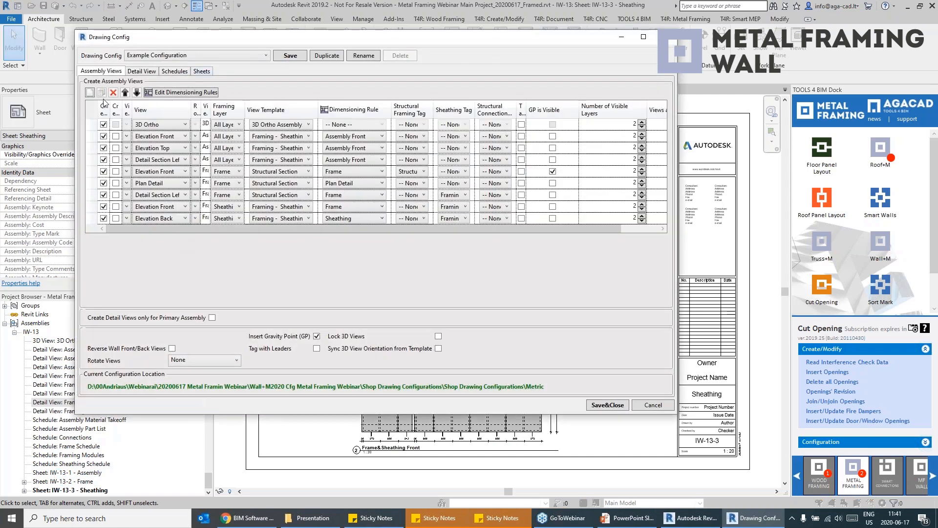
{"action": "left_click", "coordinate": [202, 71]}
{"action": "left_click", "coordinate": [472, 131]}
{"action": "left_click", "coordinate": [469, 155]}
{"action": "left_click", "coordinate": [467, 141]}
{"action": "left_click", "coordinate": [467, 176]}
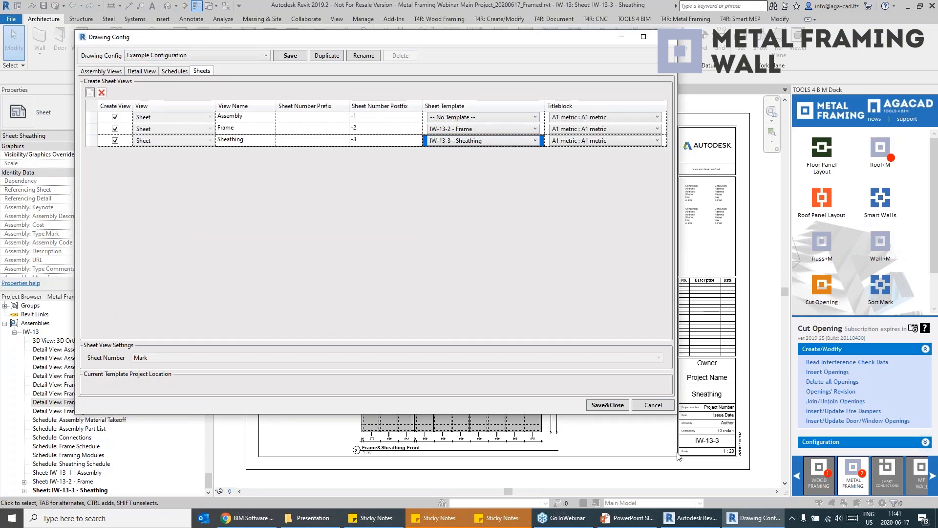
{"action": "left_click", "coordinate": [607, 406]}
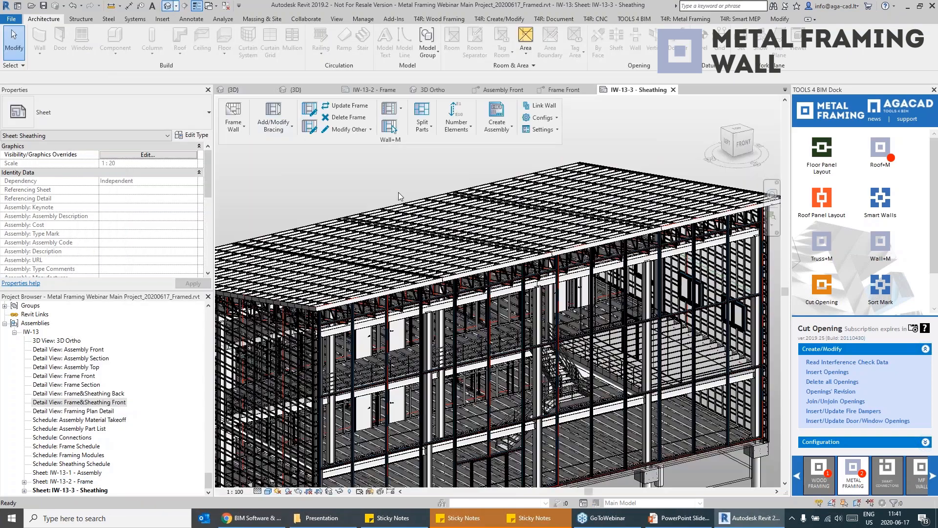
From the 3D view, create the wall frame assembly with shop drawings for the upper-floor wall with doors behind the curtain wall.
{"action": "scroll", "coordinate": [413, 345], "scroll_direction": "up", "scroll_amount": 4}
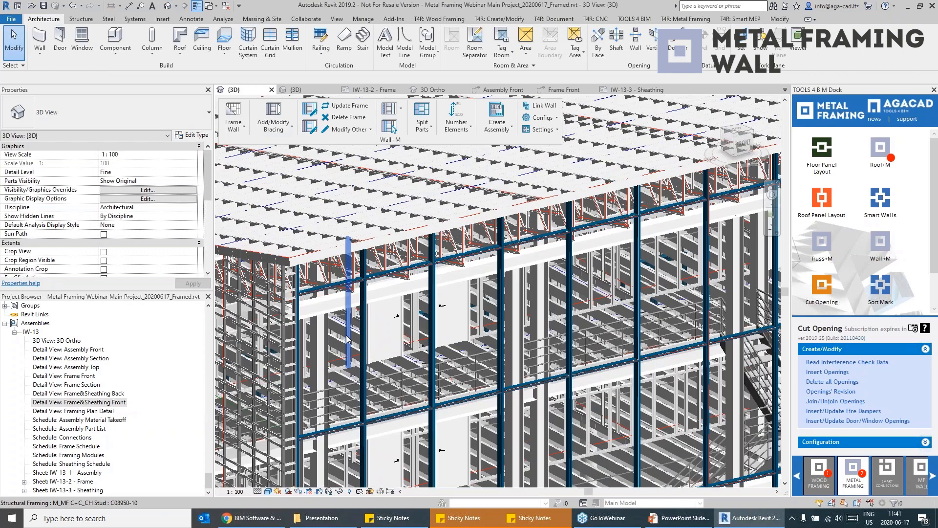
{"action": "left_click", "coordinate": [349, 337]}
{"action": "left_click", "coordinate": [495, 114]}
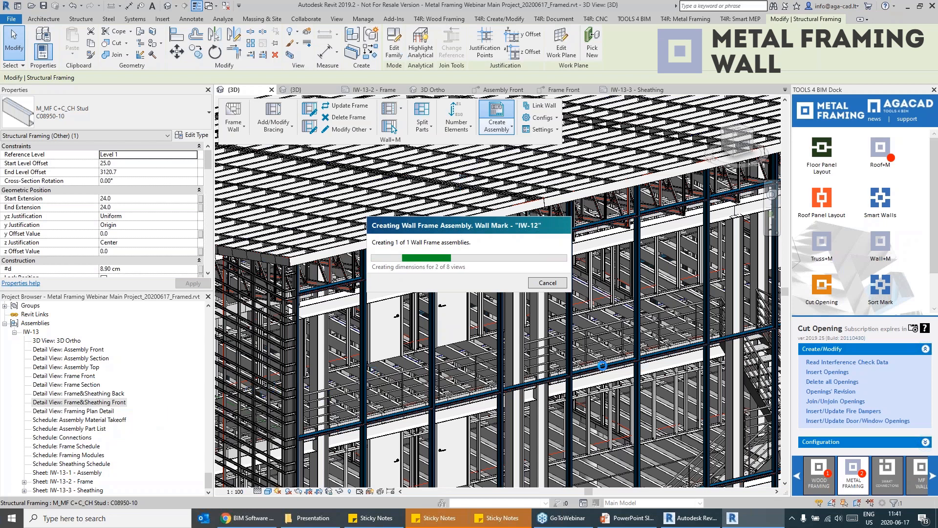
{"action": "left_click_drag", "start_coordinate": [486, 231], "coordinate": [350, 156]}
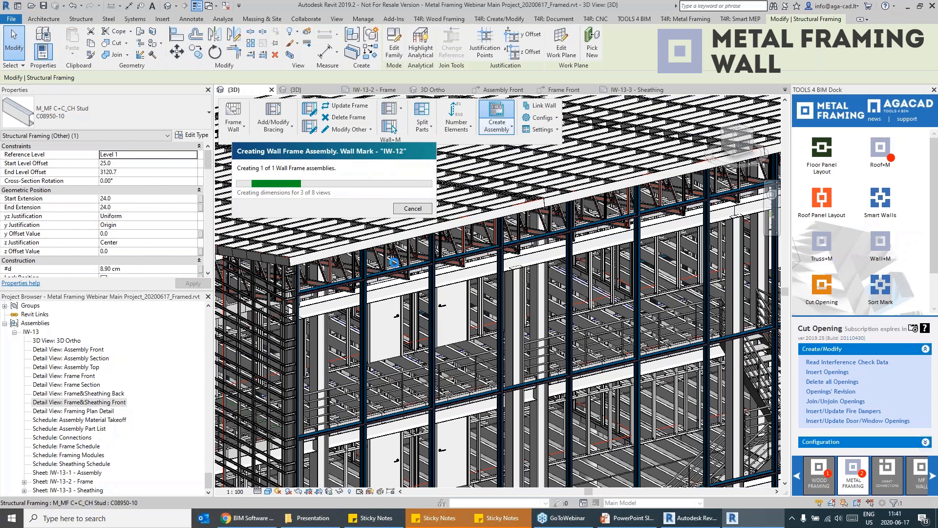
{"action": "left_click_drag", "start_coordinate": [316, 156], "coordinate": [317, 180]}
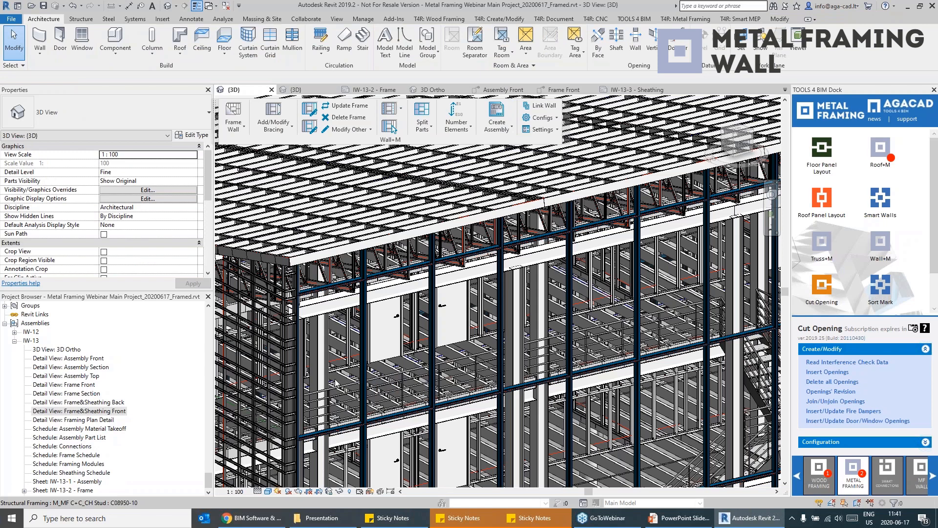
Expand the IW-12 assembly's views and open its sheet IW-12-2 - Frame.
{"action": "scroll", "coordinate": [96, 413], "scroll_direction": "down", "scroll_amount": 1}
{"action": "left_click", "coordinate": [30, 324]}
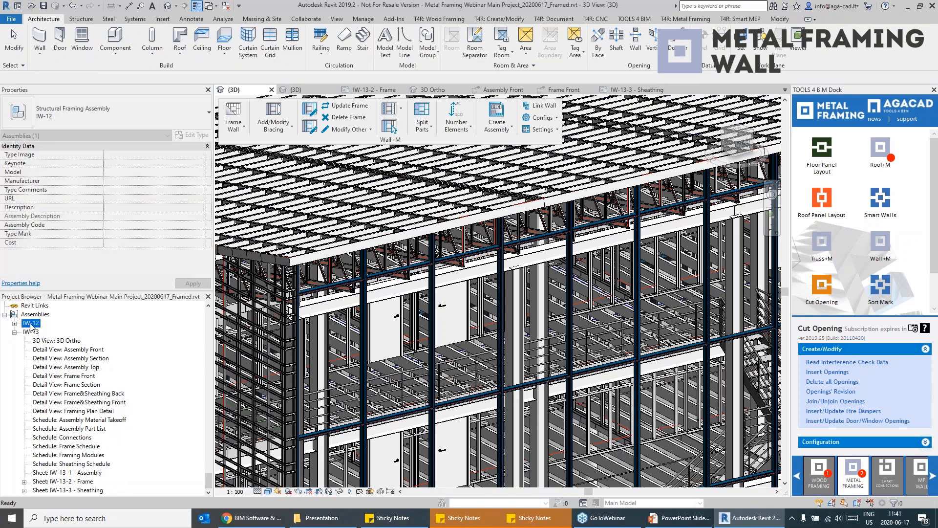
{"action": "double_click", "coordinate": [31, 325]}
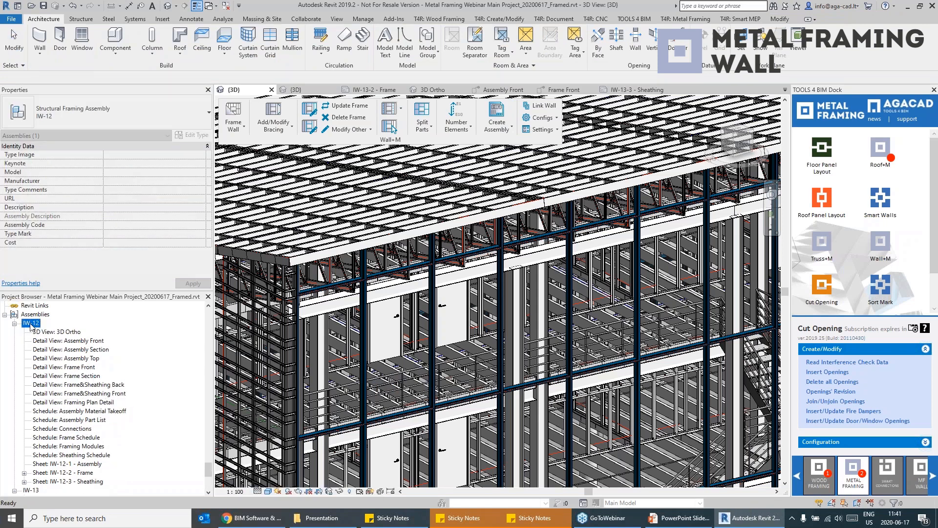
{"action": "double_click", "coordinate": [78, 473]}
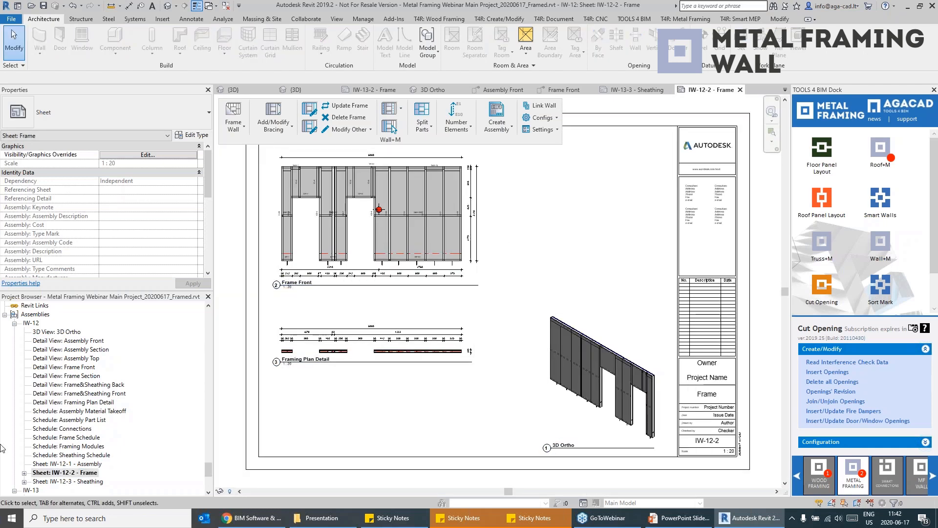
Place the IW-12 Frame Schedule in the empty area above the 3D Ortho view on the Frame sheet.
{"action": "left_click", "coordinate": [70, 447]}
{"action": "left_click_drag", "start_coordinate": [75, 438], "coordinate": [562, 200]}
{"action": "left_click", "coordinate": [562, 198]}
{"action": "scroll", "coordinate": [560, 186], "scroll_direction": "up", "scroll_amount": 1}
{"action": "scroll", "coordinate": [560, 181], "scroll_direction": "up", "scroll_amount": 5}
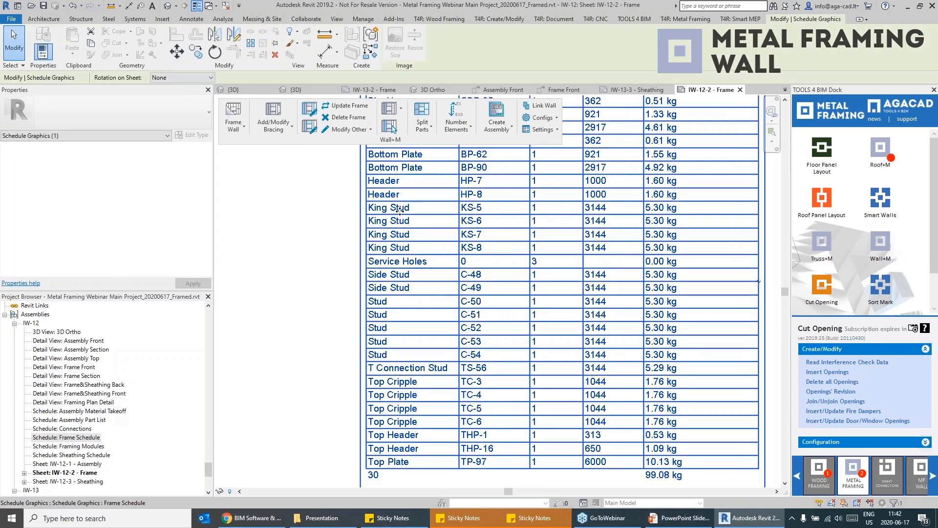
{"action": "scroll", "coordinate": [400, 210], "scroll_direction": "down", "scroll_amount": 2}
{"action": "scroll", "coordinate": [502, 293], "scroll_direction": "down", "scroll_amount": 2}
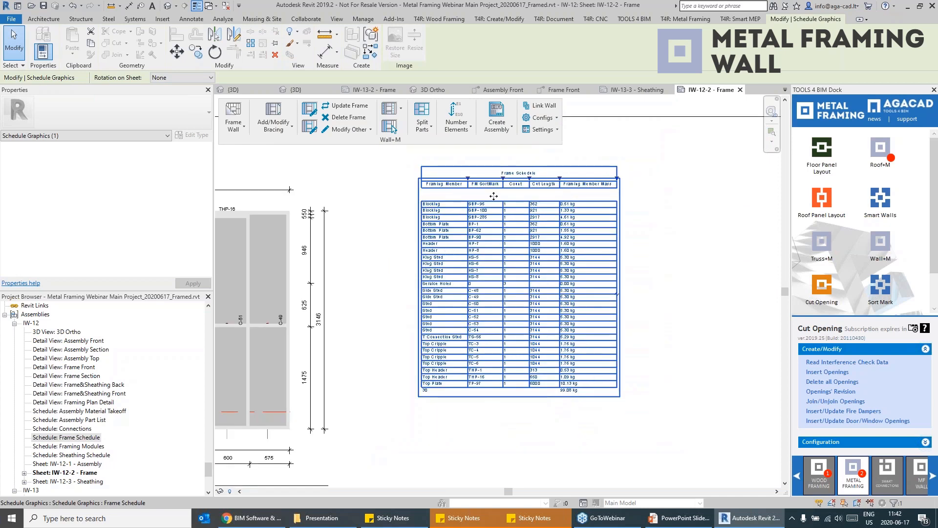
{"action": "left_click", "coordinate": [685, 272]}
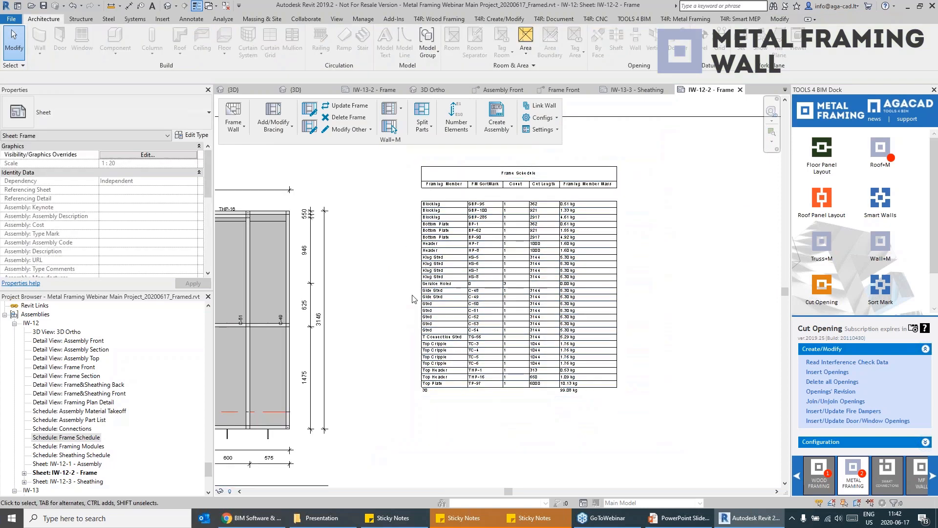
Examine the Frame Schedule's rows and the Frame Front view's dimensions and member tags on the IW-12-2 sheet.
{"action": "scroll", "coordinate": [497, 191], "scroll_direction": "up", "scroll_amount": 2}
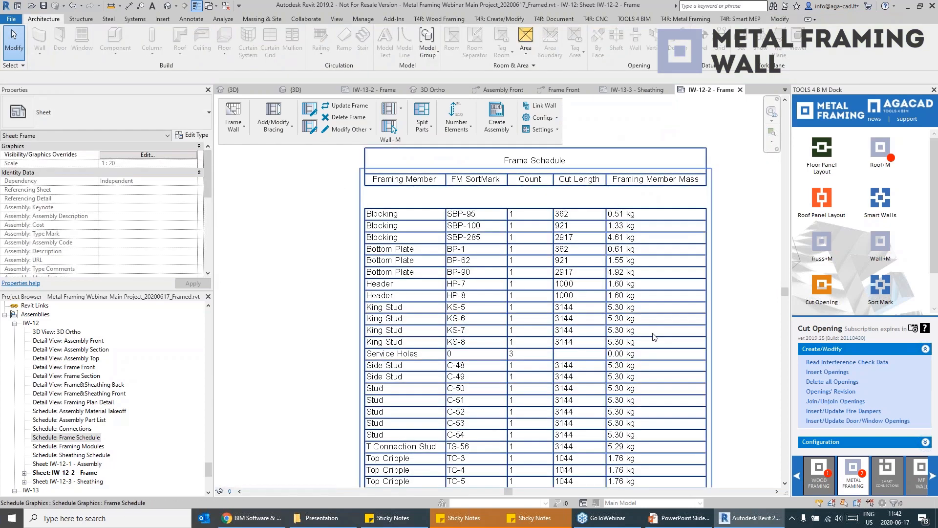
{"action": "scroll", "coordinate": [654, 337], "scroll_direction": "down", "scroll_amount": 2}
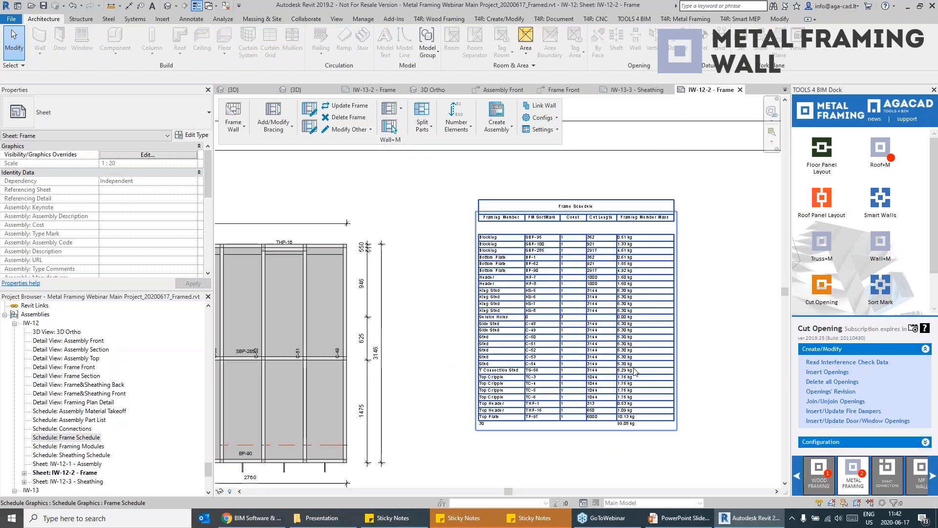
{"action": "scroll", "coordinate": [48, 434], "scroll_direction": "down", "scroll_amount": 2}
{"action": "scroll", "coordinate": [329, 237], "scroll_direction": "down", "scroll_amount": 2}
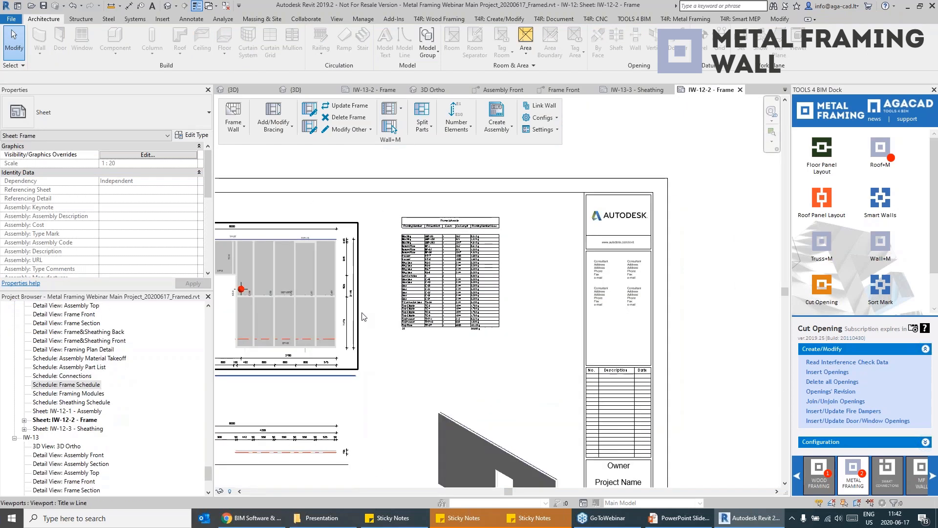
{"action": "middle_click_drag", "start_coordinate": [484, 318], "coordinate": [603, 319]}
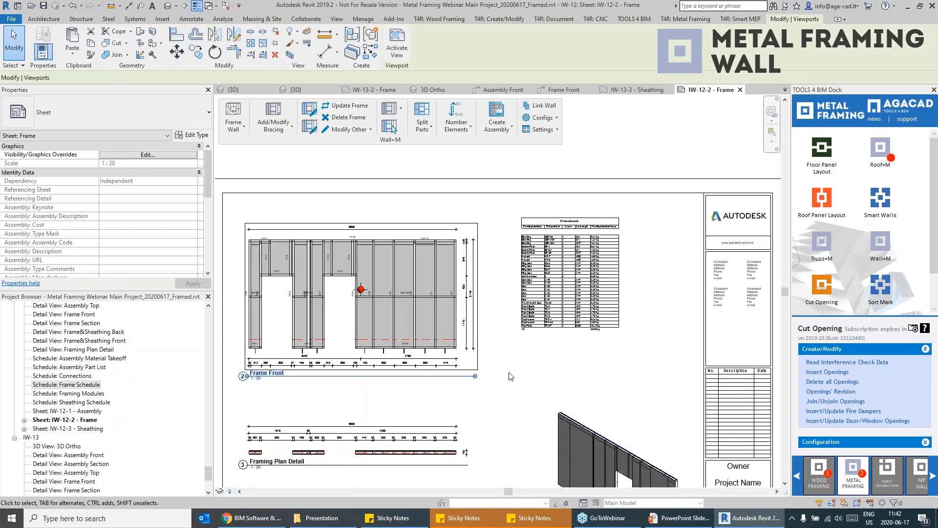
{"action": "left_click", "coordinate": [474, 259]}
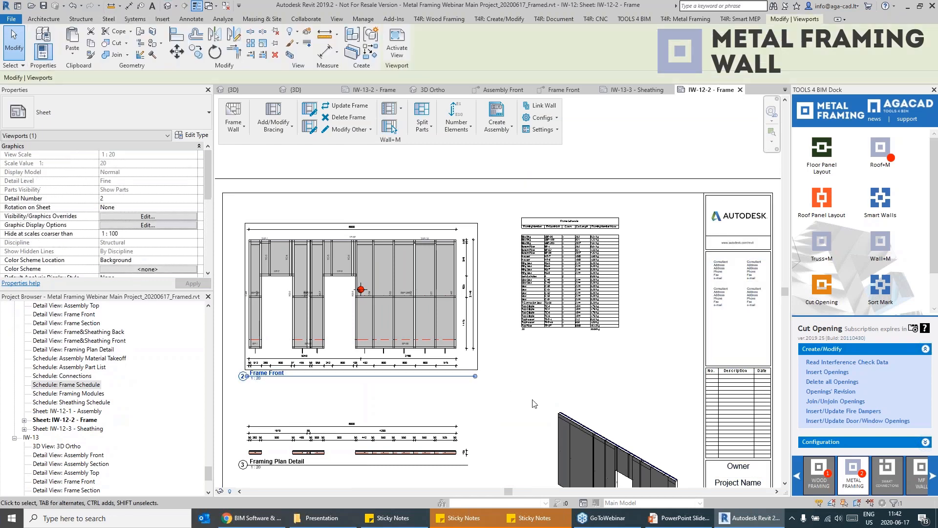
{"action": "middle_click_drag", "start_coordinate": [539, 403], "coordinate": [544, 357]}
{"action": "scroll", "coordinate": [387, 225], "scroll_direction": "up", "scroll_amount": 3}
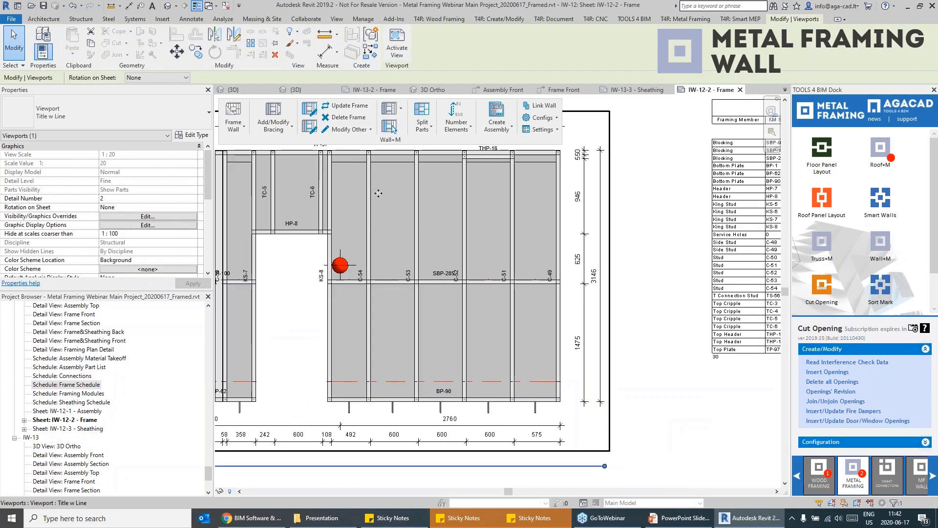
{"action": "scroll", "coordinate": [395, 269], "scroll_direction": "down", "scroll_amount": 2}
{"action": "middle_click_drag", "start_coordinate": [395, 269], "coordinate": [423, 249]}
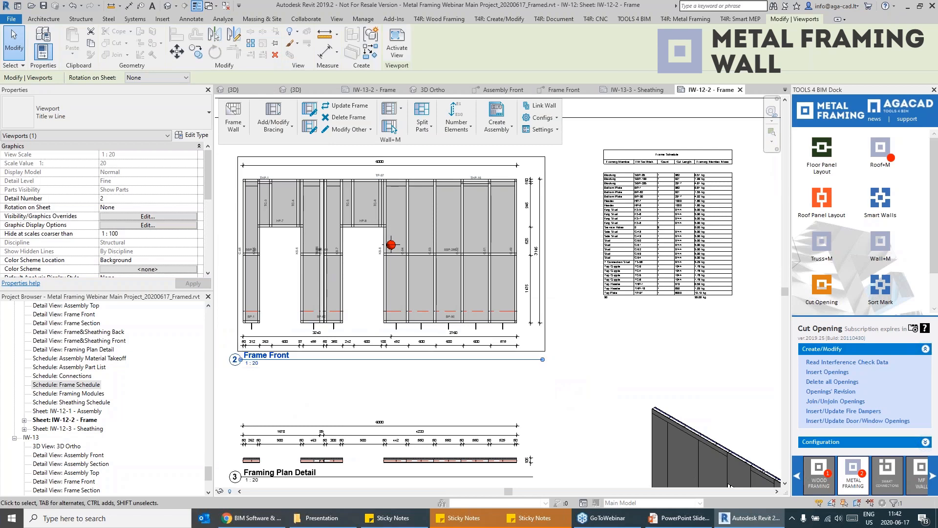
{"action": "scroll", "coordinate": [408, 232], "scroll_direction": "down", "scroll_amount": 3}
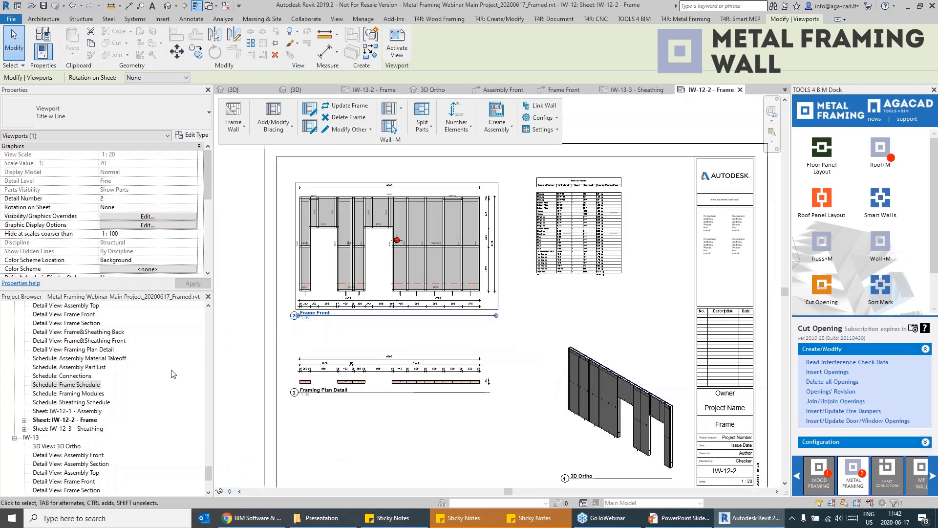
Open sheet IW-12-3 - Sheathing and compare its layout with sheet IW-13-3 - Sheathing.
{"action": "left_click", "coordinate": [78, 421]}
{"action": "double_click", "coordinate": [74, 429]}
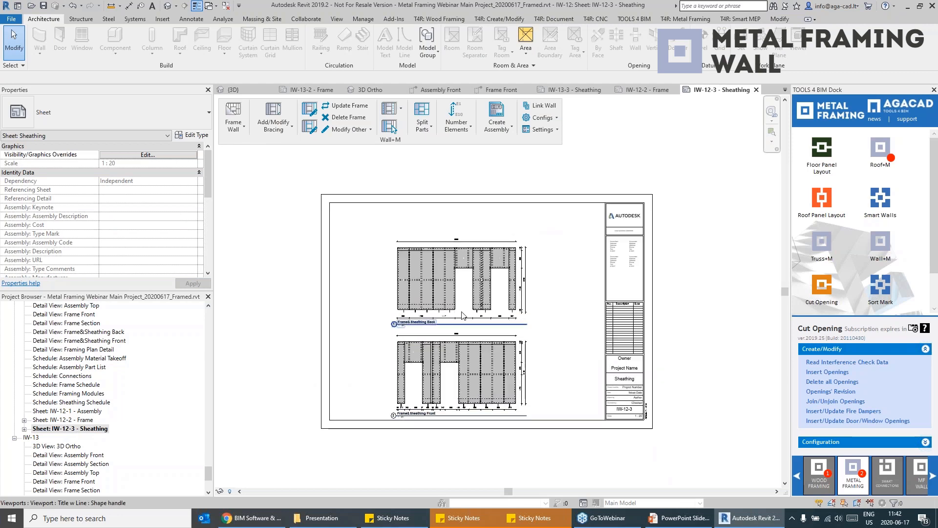
{"action": "scroll", "coordinate": [74, 489], "scroll_direction": "down", "scroll_amount": 4}
{"action": "left_click", "coordinate": [75, 490]}
{"action": "double_click", "coordinate": [75, 491]}
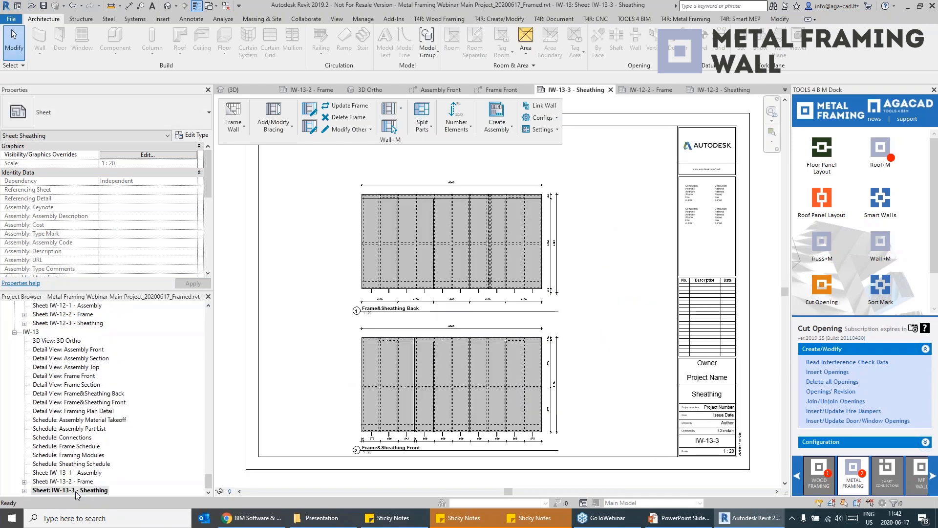
Return to the default 3D view and look over the whole framed building from the front corner.
{"action": "left_click", "coordinate": [168, 7]}
{"action": "scroll", "coordinate": [498, 293], "scroll_direction": "down", "scroll_amount": 5}
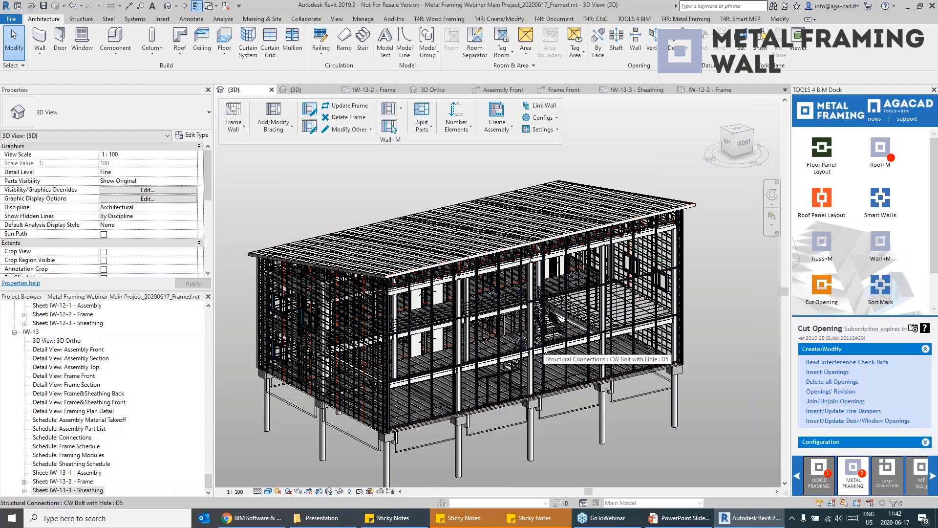
{"action": "scroll", "coordinate": [530, 388], "scroll_direction": "down", "scroll_amount": 3}
{"action": "middle_click_drag", "start_coordinate": [491, 361], "coordinate": [472, 360], "text": "shift"}
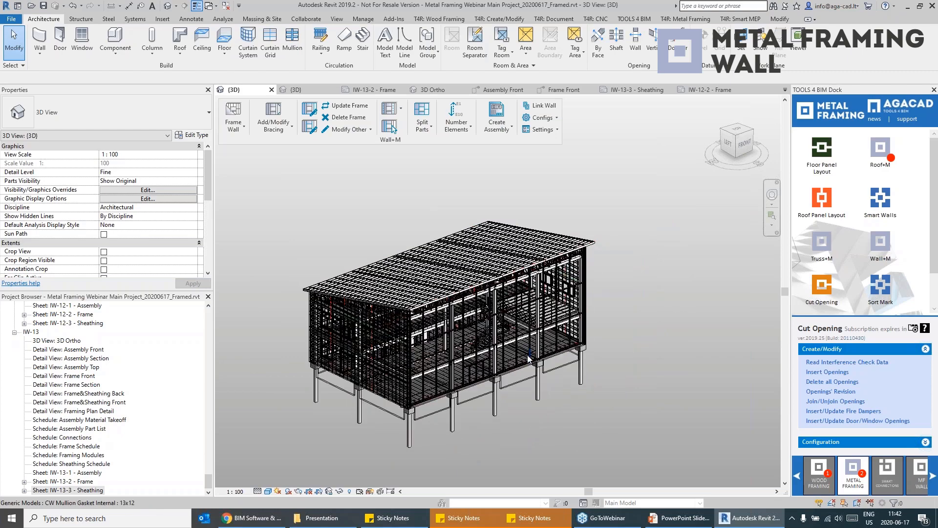
{"action": "middle_click_drag", "start_coordinate": [552, 170], "coordinate": [570, 153]}
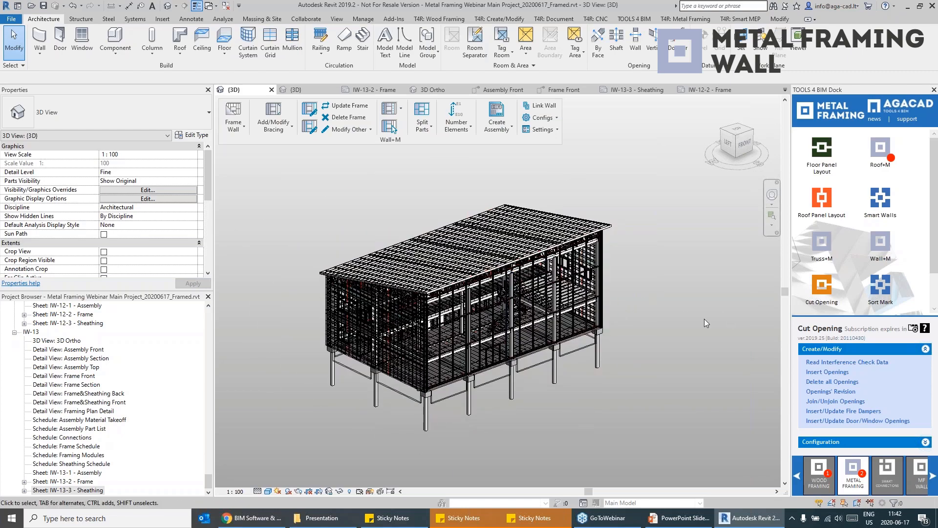
{"action": "mouse_move", "coordinate": [688, 330]}
{"action": "middle_mouse_down", "text": "shift"}
{"action": "mouse_move", "coordinate": [657, 346]}
{"action": "mouse_move", "coordinate": [666, 349]}
{"action": "middle_mouse_up", "text": "shift"}
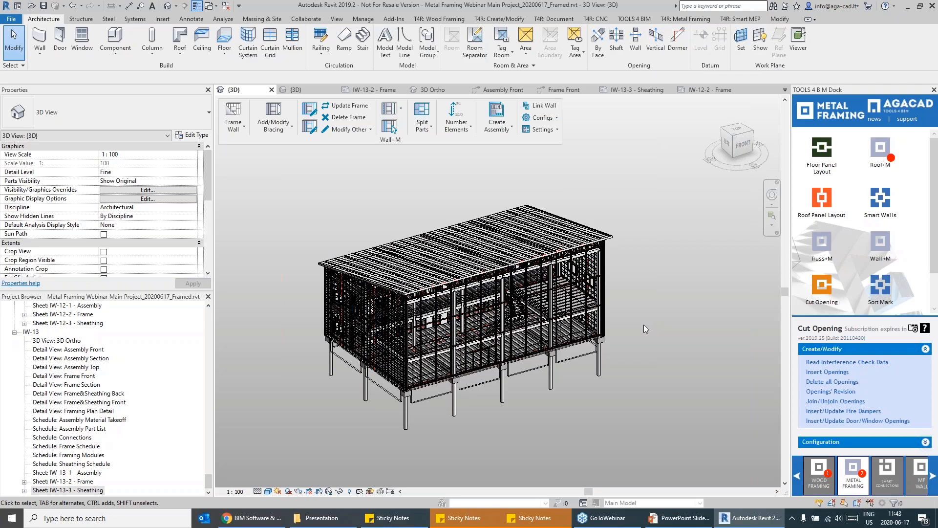
Switch to the PowerPoint slide show and advance to the Free trial slide.
{"action": "key", "text": "alt+Tab"}
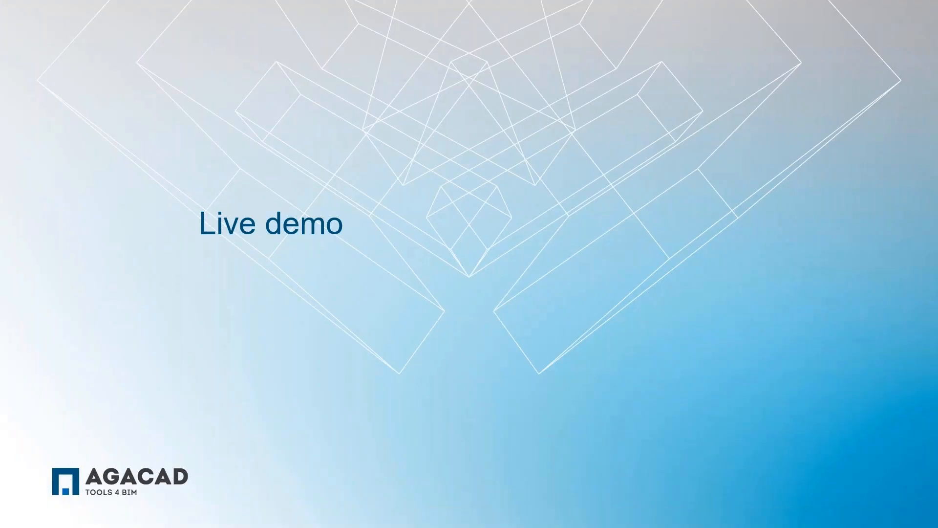
{"action": "key", "text": "Right"}
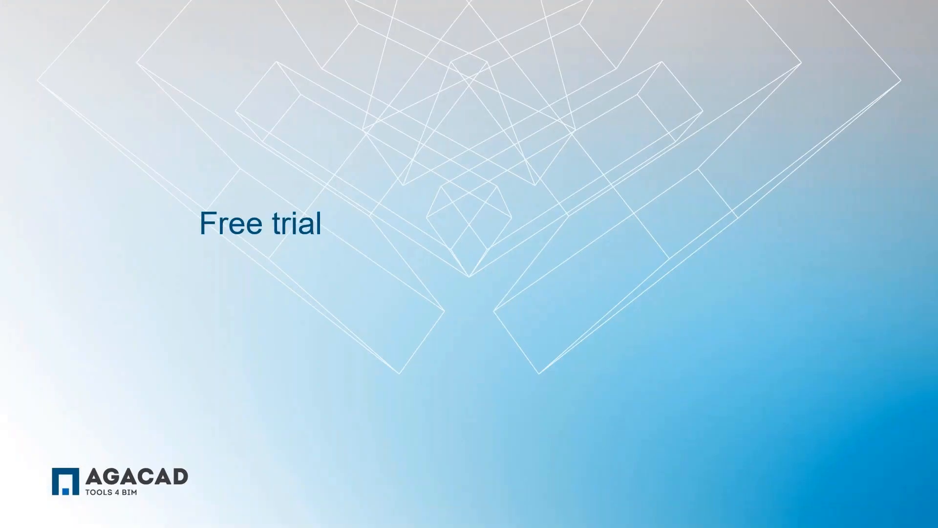
Switch to the Chrome browser and load agacad.com.
{"action": "key", "text": "alt+Tab"}
{"action": "key", "text": "Tab"}
{"action": "key", "text": "Tab"}
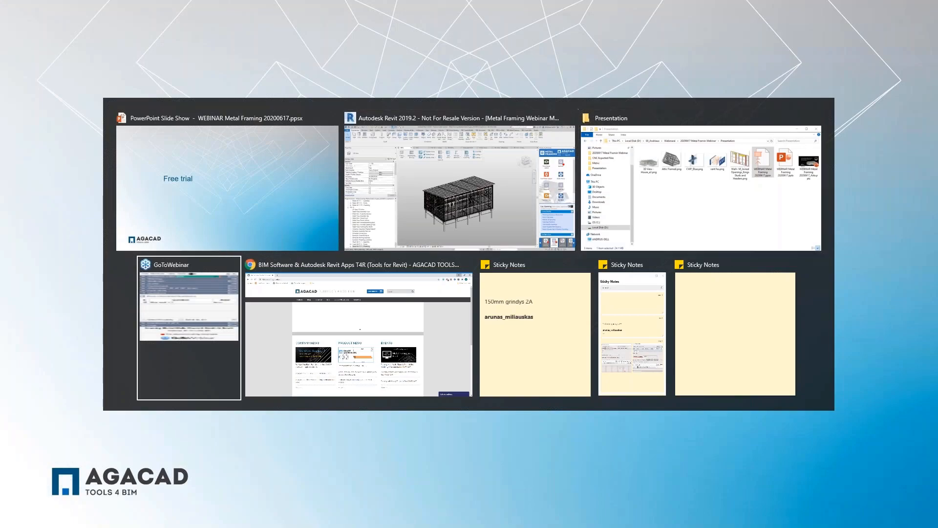
{"action": "key", "text": "Escape"}
{"action": "key", "text": "alt+Tab"}
{"action": "left_click", "coordinate": [160, 25]}
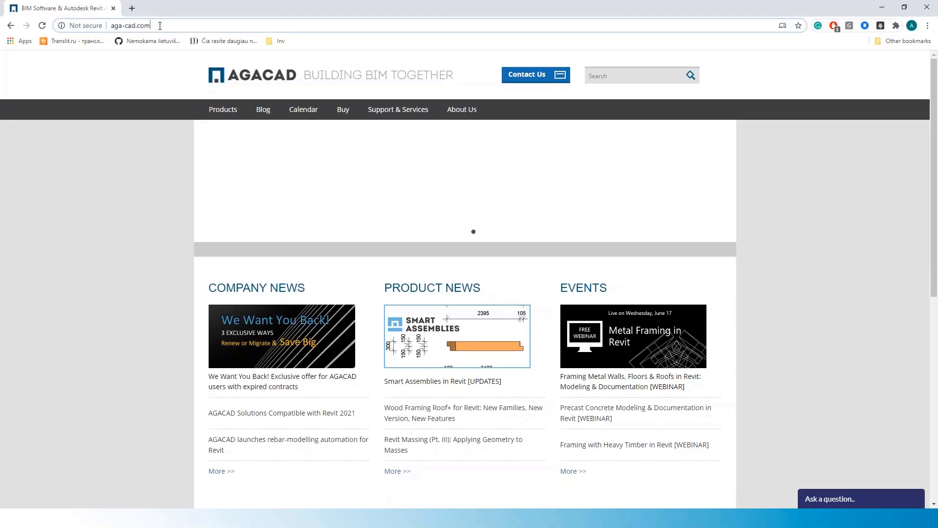
{"action": "type", "text": "agacad.com"}
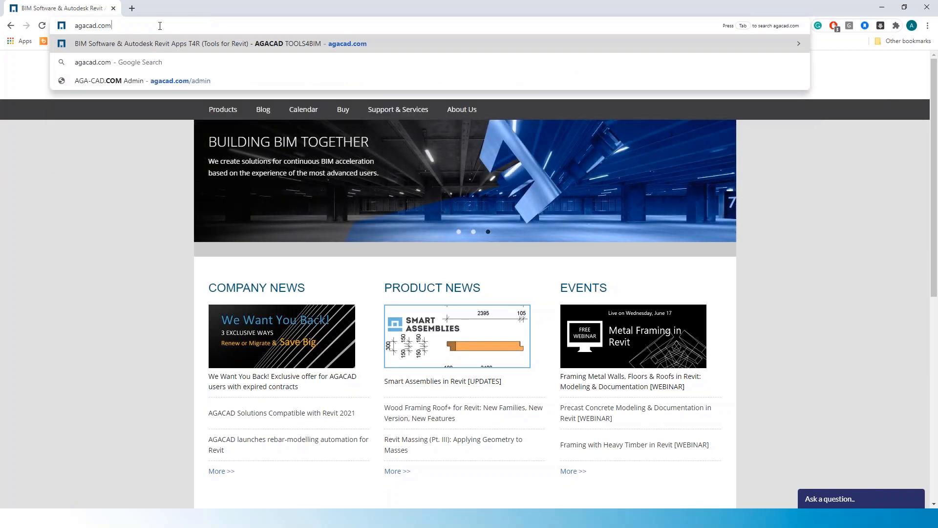
{"action": "key", "text": "Return"}
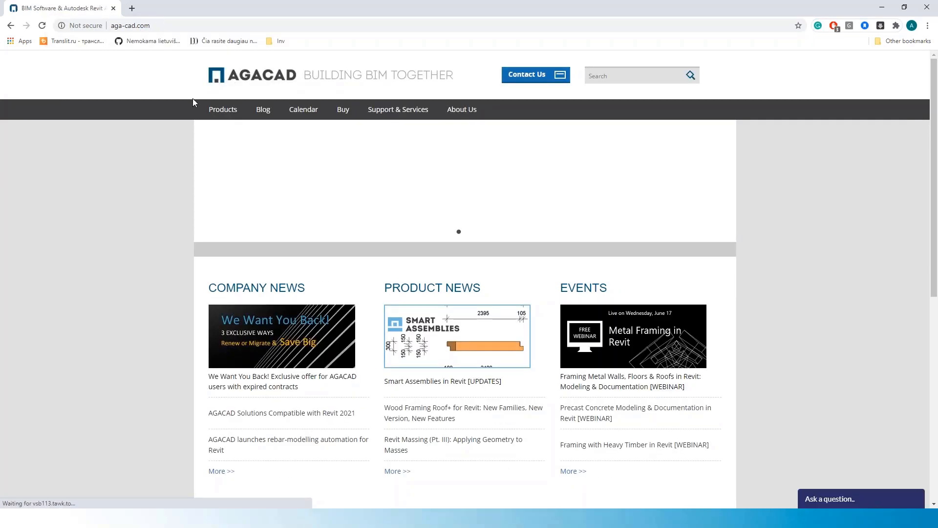
Open the Metal Framing Roof page from the website's products.
{"action": "left_click", "coordinate": [226, 112]}
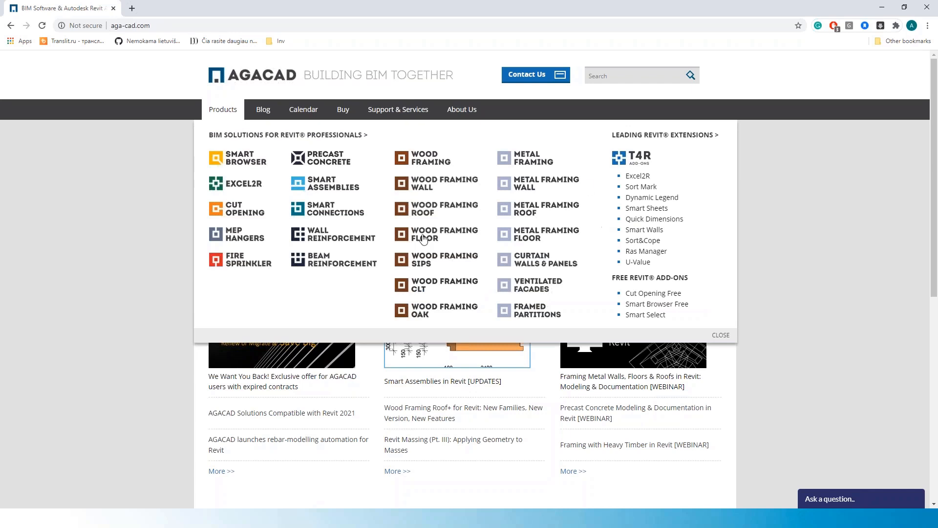
{"action": "left_click", "coordinate": [522, 210]}
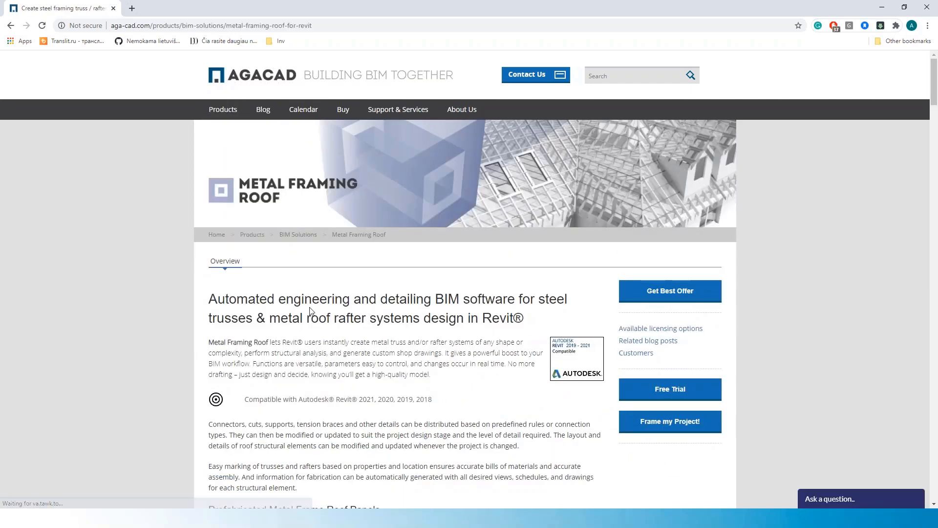
Open the free trial download page from the Metal Framing Roof page.
{"action": "left_click", "coordinate": [670, 389]}
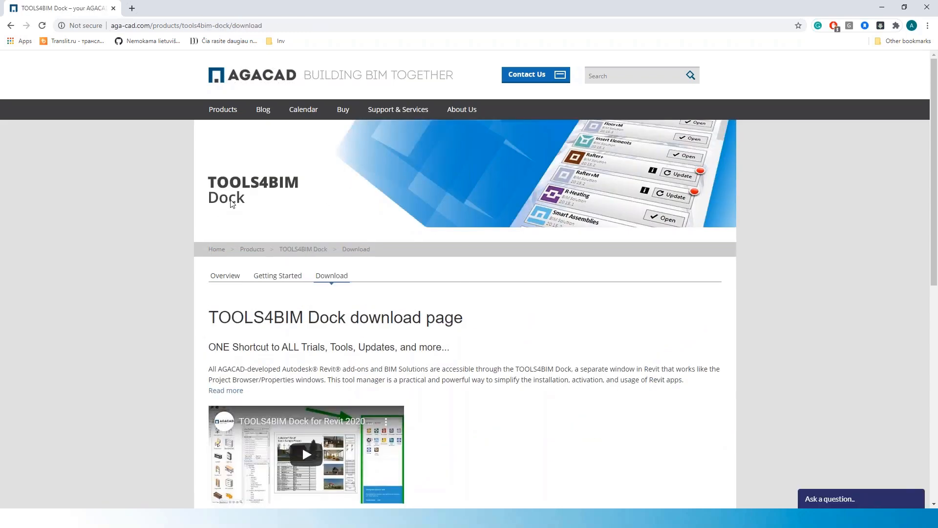
Switch to Revit, look over the Metal Framing and T4R: Document tools, and close the TOOLS 4 BIM Dock.
{"action": "key", "text": "alt+Tab"}
{"action": "left_click", "coordinate": [714, 229]}
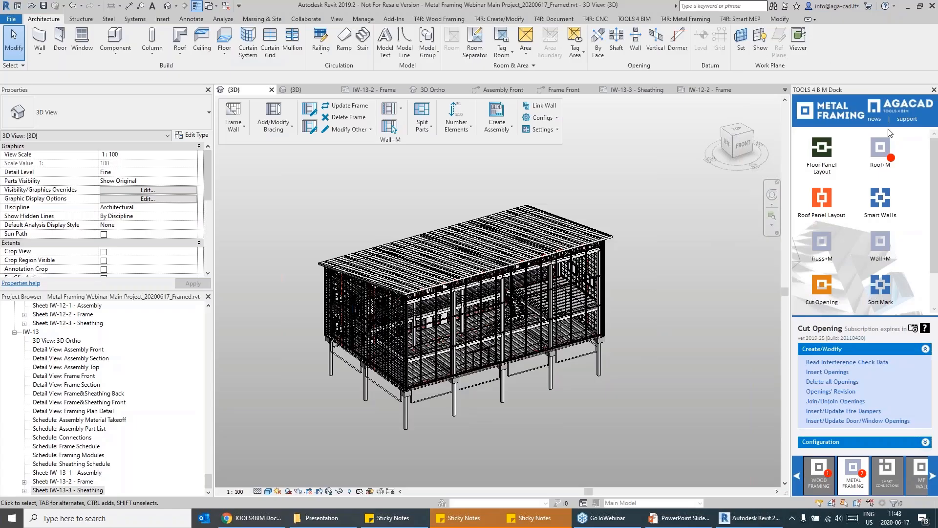
{"action": "scroll", "coordinate": [882, 182], "scroll_direction": "down", "scroll_amount": 1}
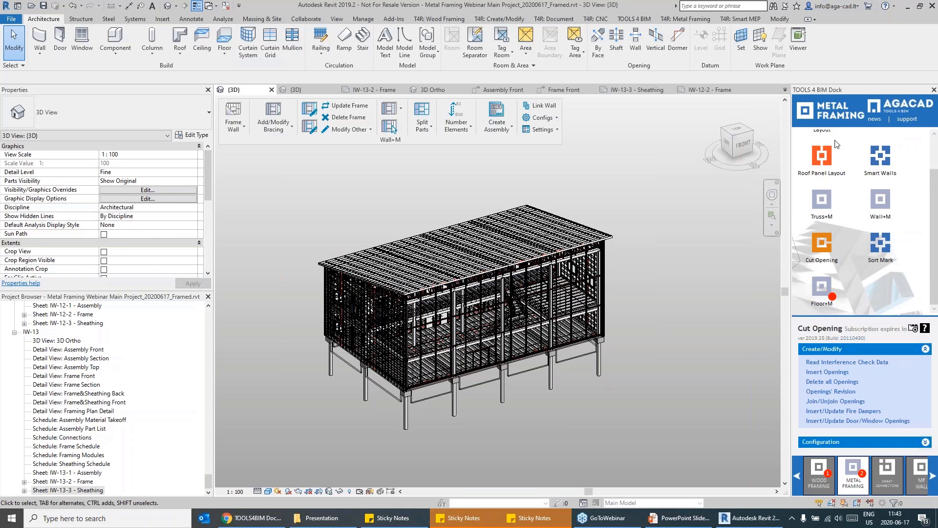
{"action": "left_click", "coordinate": [553, 18]}
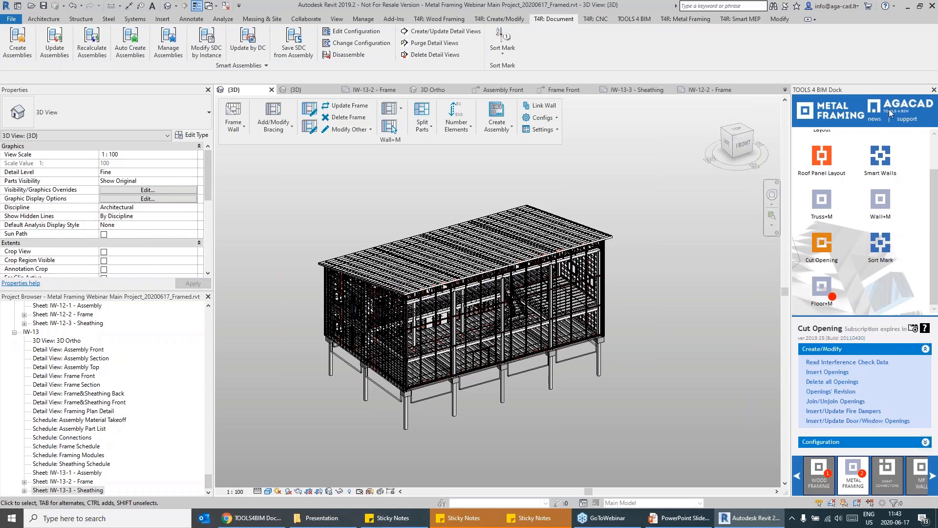
{"action": "left_click", "coordinate": [934, 89]}
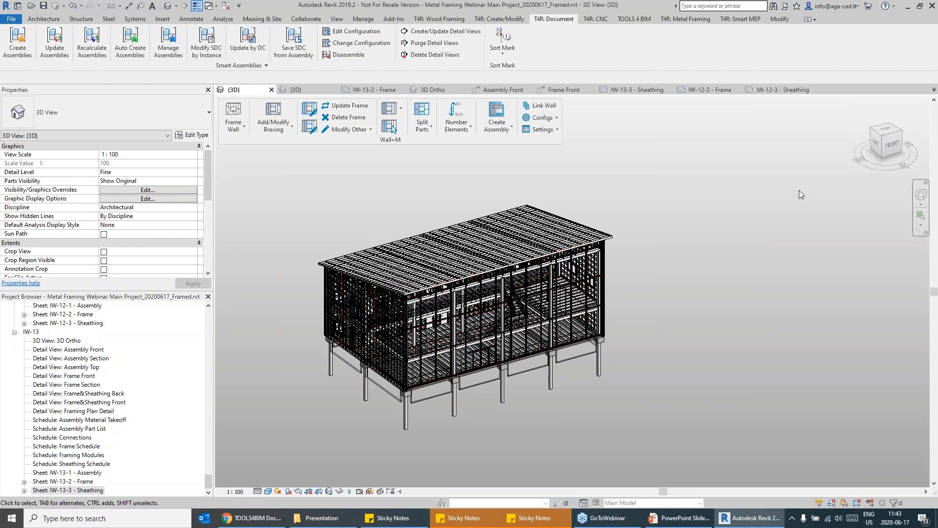
Switch back to the Chrome browser and choose the Revit 2019 version of the TOOLS4BIM Dock download.
{"action": "key", "text": "alt+Tab"}
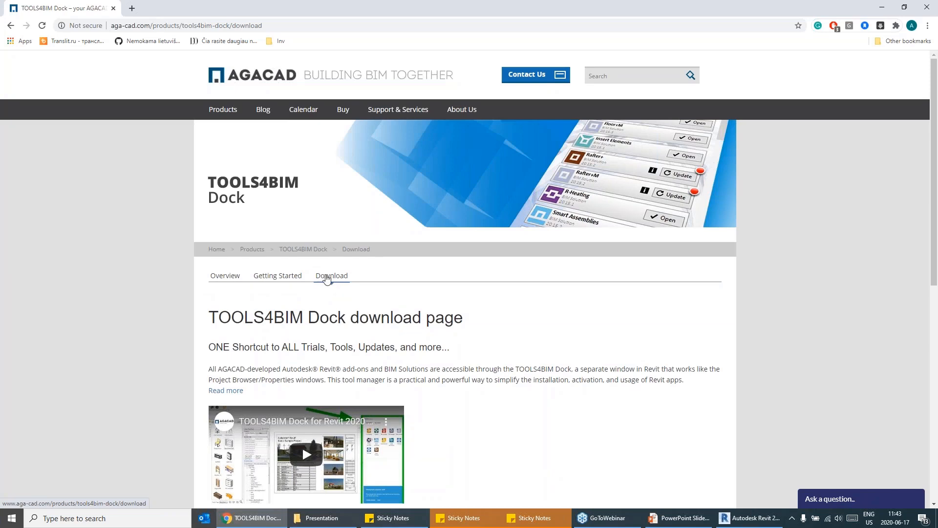
{"action": "scroll", "coordinate": [293, 342], "scroll_direction": "down", "scroll_amount": 4}
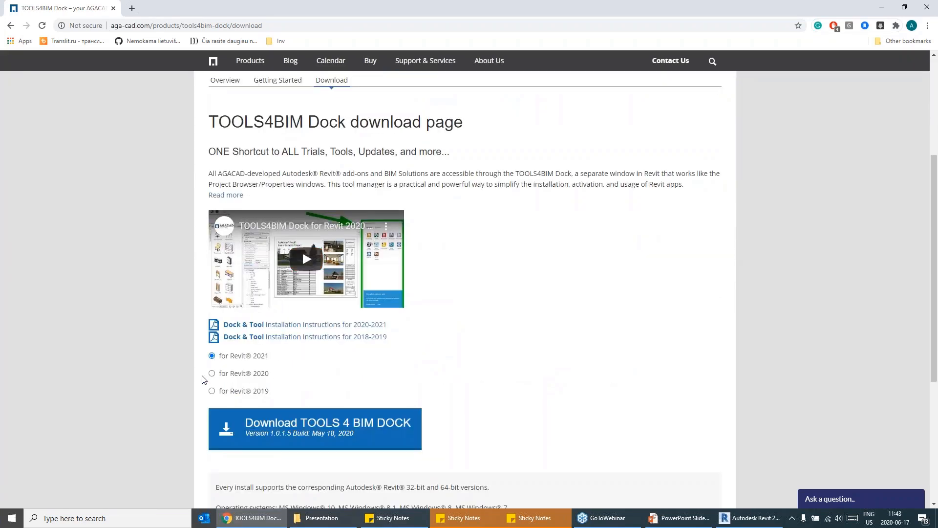
{"action": "left_click", "coordinate": [220, 375]}
{"action": "left_click", "coordinate": [218, 394]}
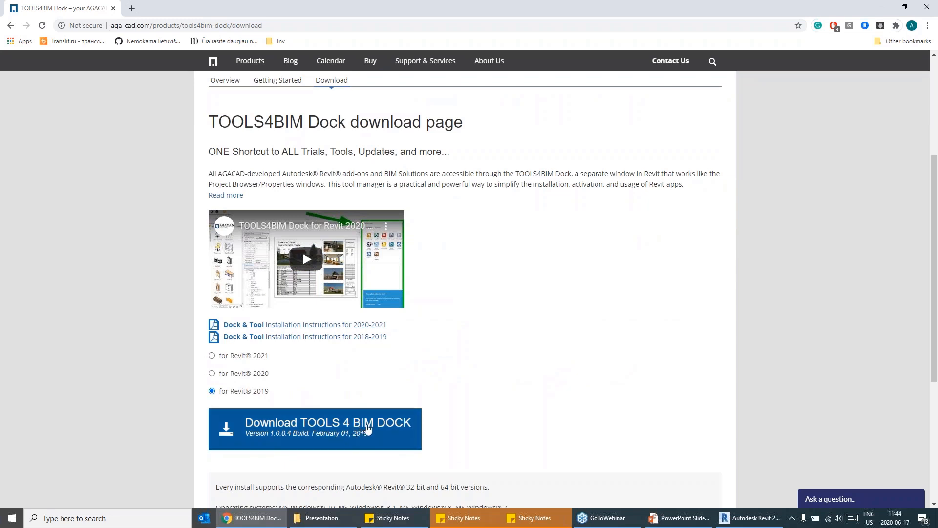